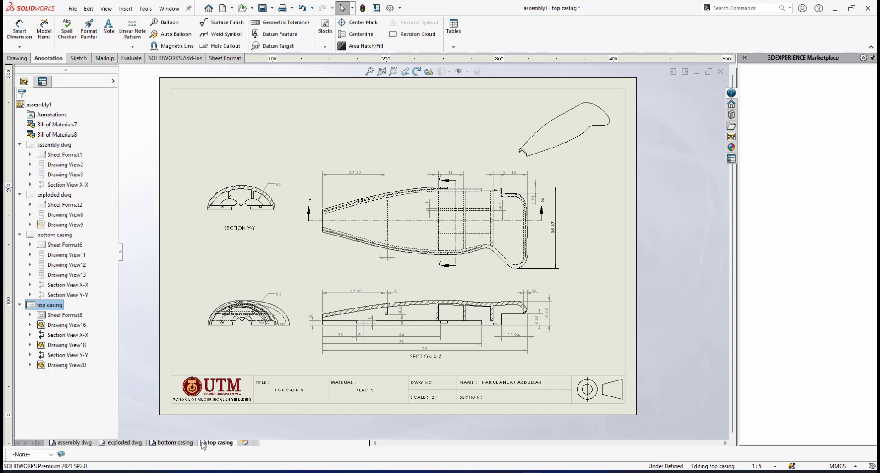
# On the bottom casing sheet, turn off the material crosshatch for Section X-X and choose the Parallel Lines hatch pattern.
pyautogui.click(174, 443)
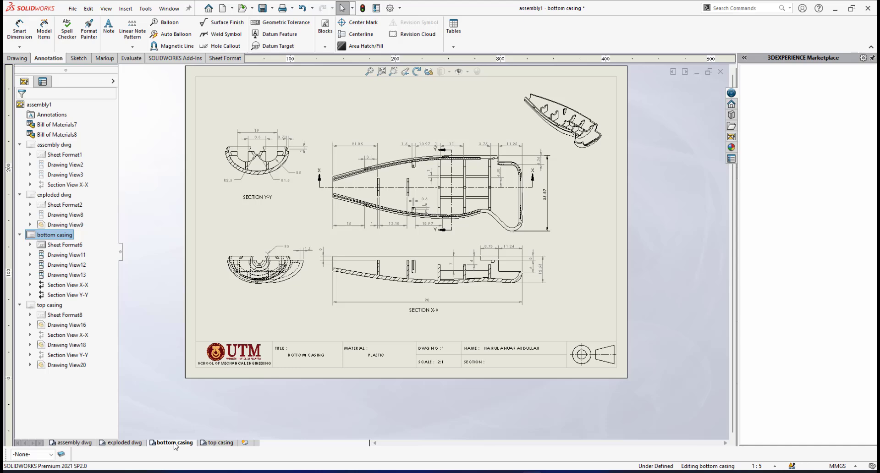
pyautogui.click(213, 442)
pyautogui.click(173, 441)
pyautogui.scroll(5, 412, 282)
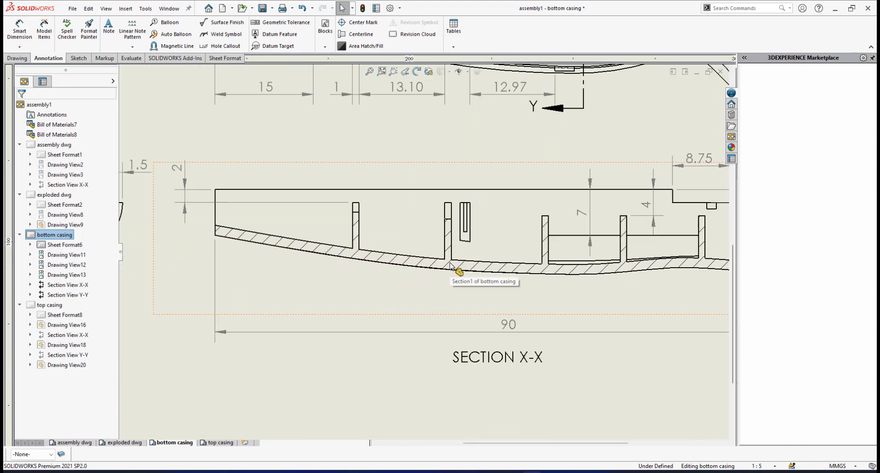
pyautogui.click(448, 278)
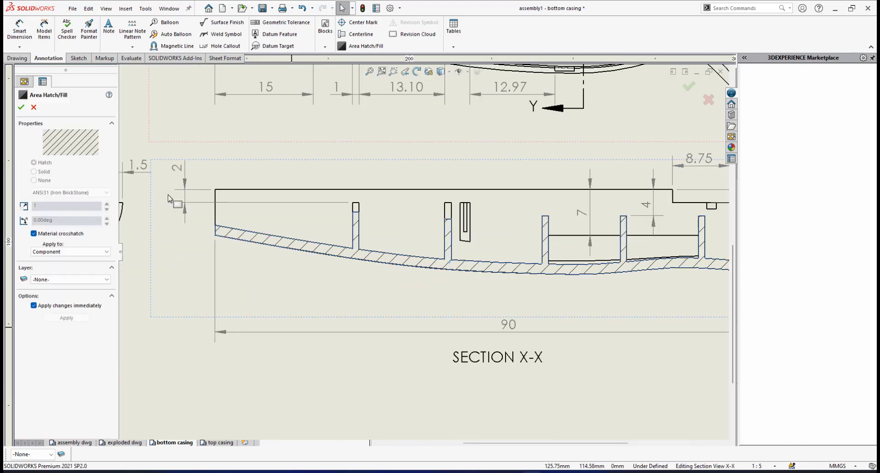
pyautogui.click(34, 234)
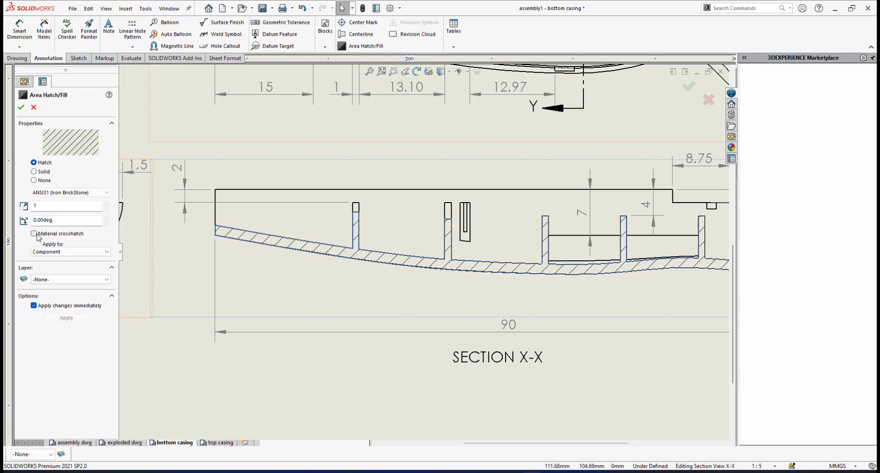
pyautogui.click(100, 196)
pyautogui.moveTo(106, 249); pyautogui.dragTo(117, 339)
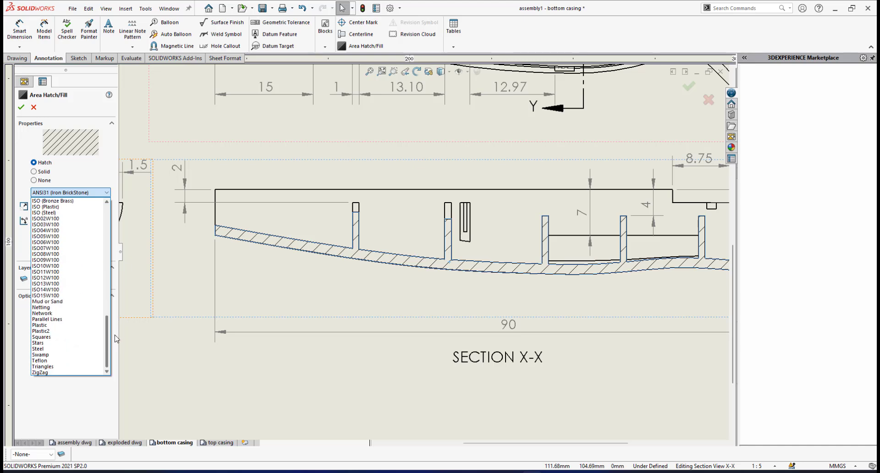
pyautogui.click(59, 324)
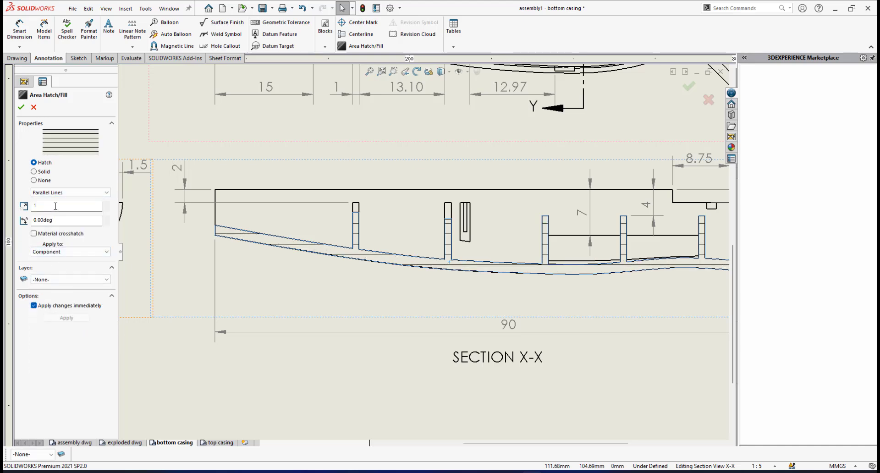
# Set the bottom casing section's hatch scale to 3 and angle to 45 degrees, apply it, and save the drawing.
pyautogui.write('3')
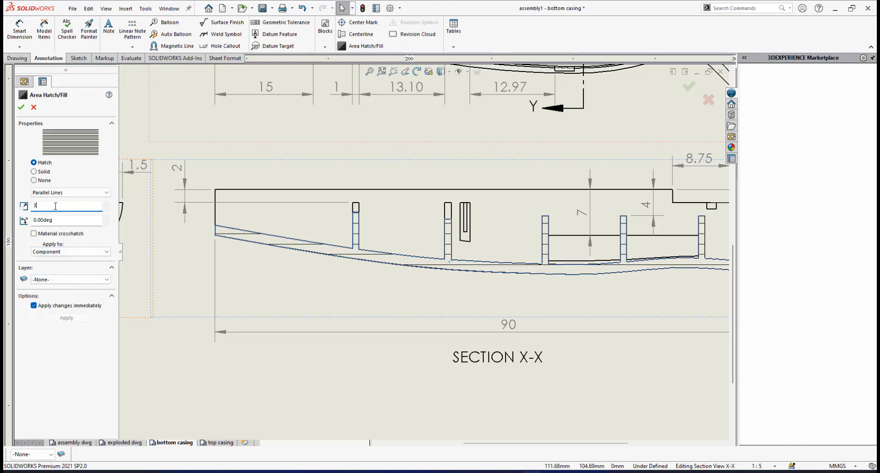
pyautogui.click(60, 222)
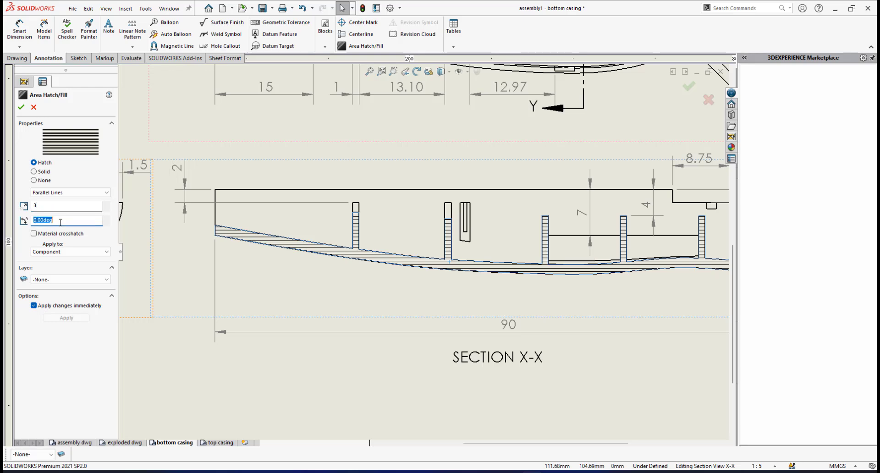
pyautogui.write('45')
pyautogui.press('Return')
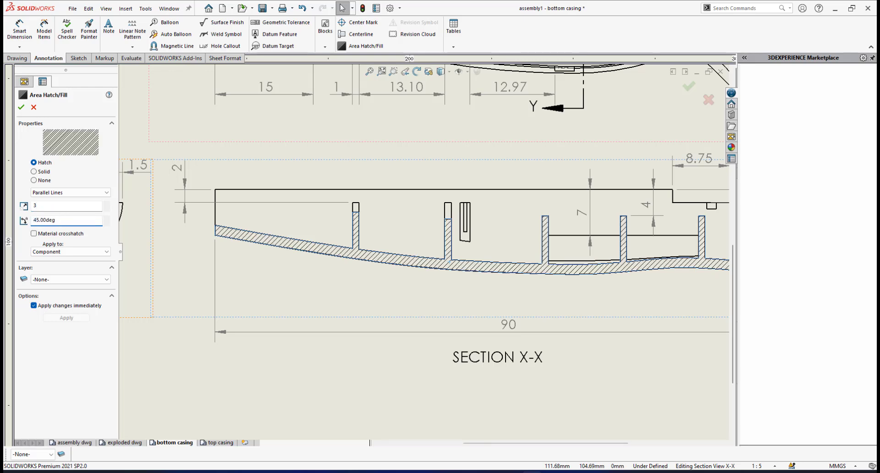
pyautogui.click(20, 108)
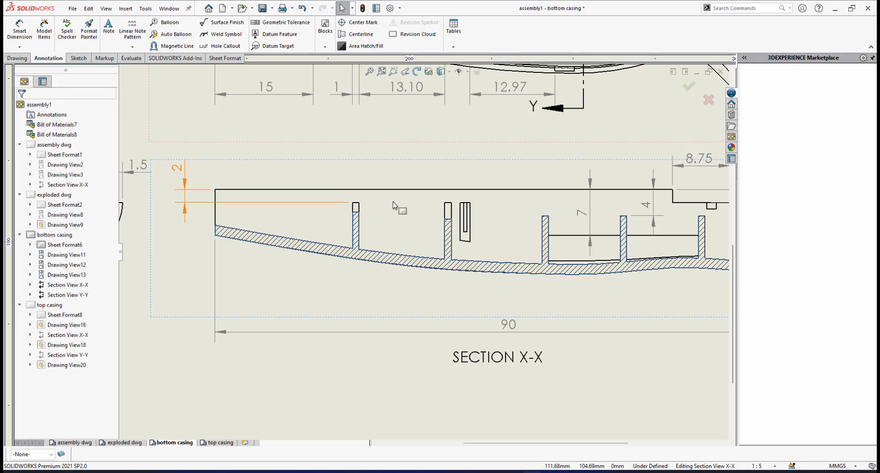
pyautogui.scroll(5, 508, 259)
pyautogui.scroll(-3, 462, 251)
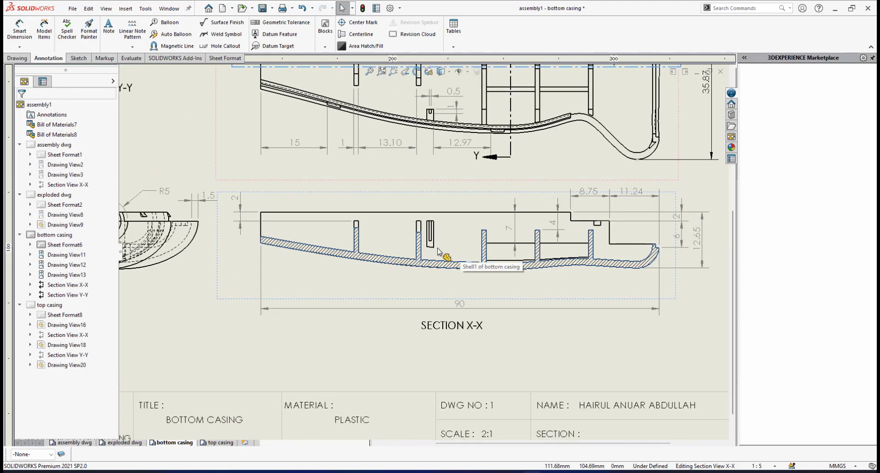
pyautogui.scroll(4, 438, 231)
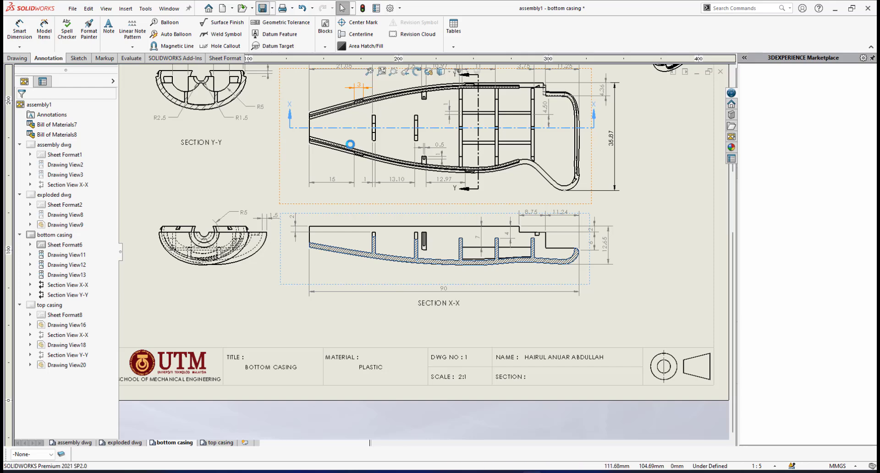
pyautogui.scroll(-1, 368, 275)
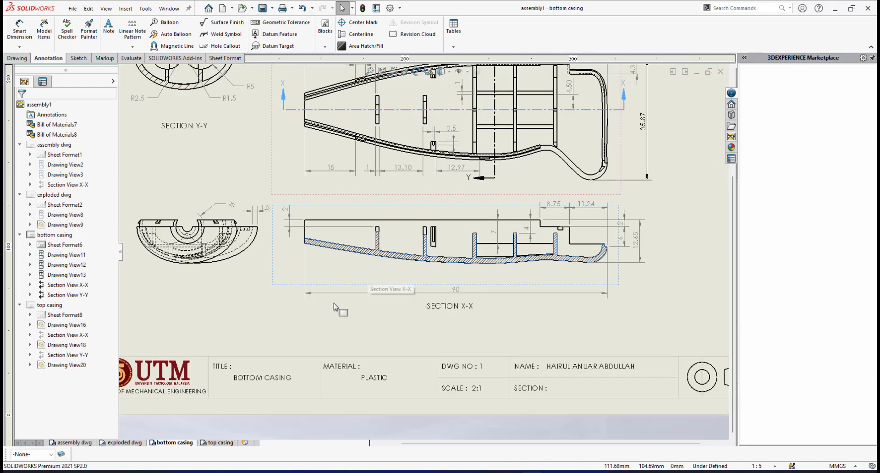
# On the top casing sheet, turn off the material crosshatch for Section X-X and choose the Parallel Lines hatch pattern.
pyautogui.click(220, 442)
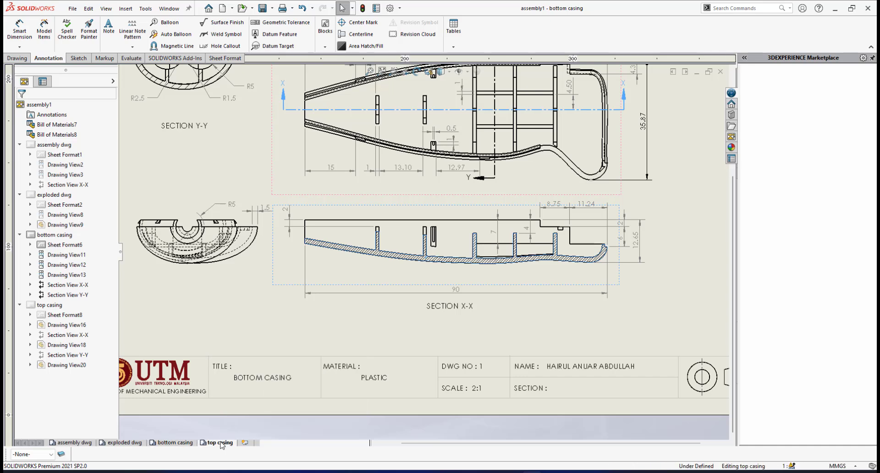
pyautogui.scroll(-4, 393, 322)
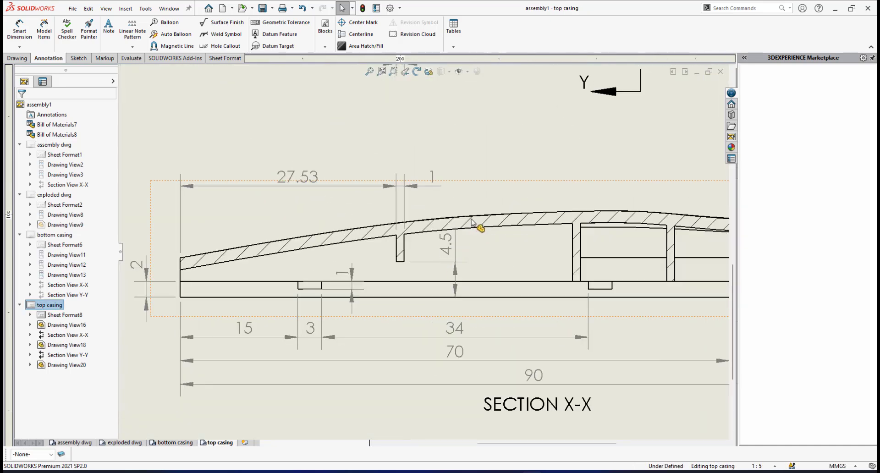
pyautogui.click(477, 223)
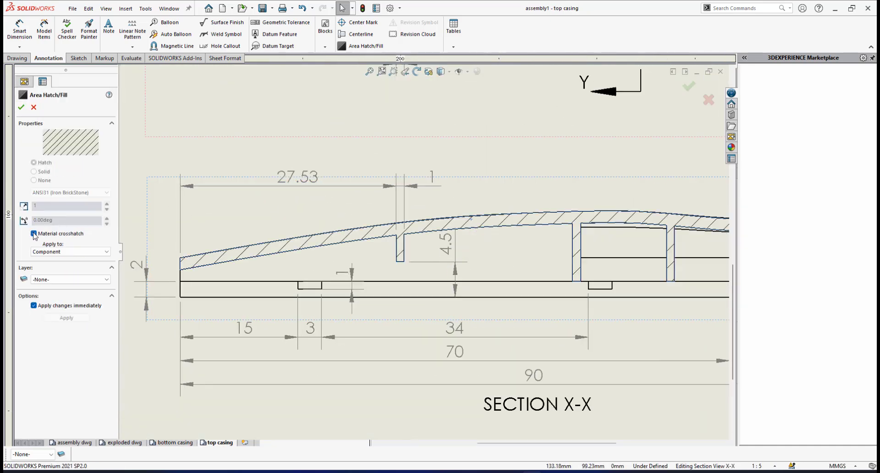
pyautogui.click(34, 234)
pyautogui.click(73, 192)
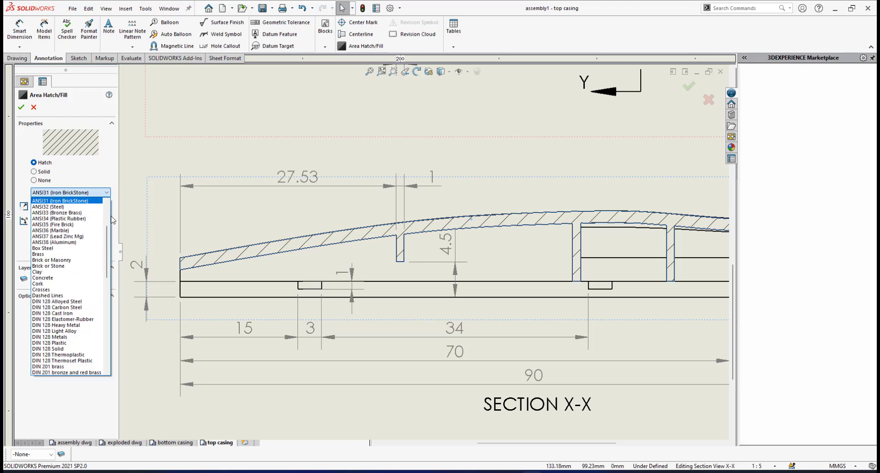
pyautogui.moveTo(107, 254); pyautogui.dragTo(101, 388)
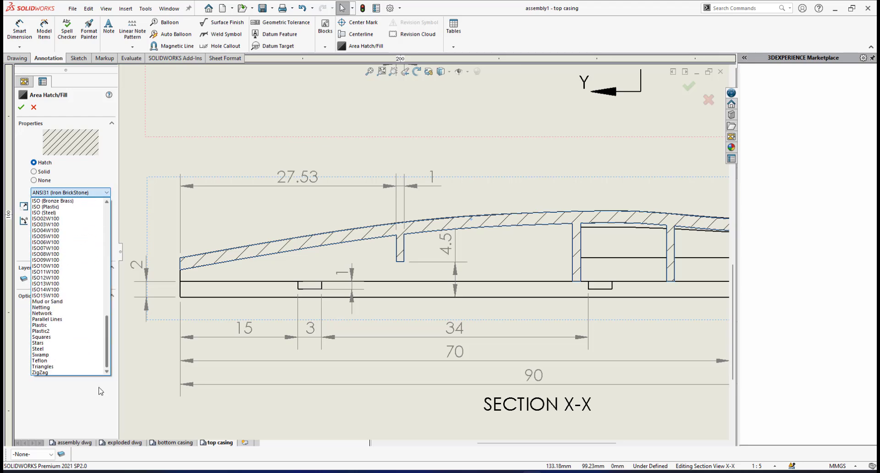
pyautogui.click(63, 319)
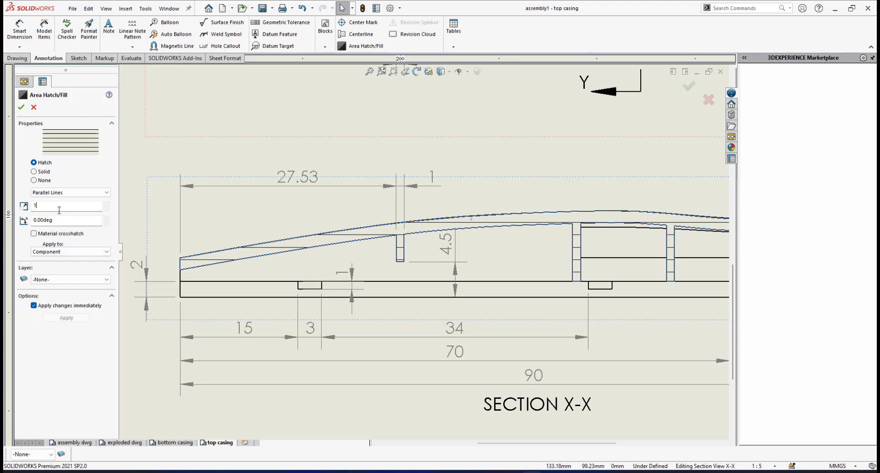
# Set the top casing section's hatch scale to 3 and angle to 45 degrees, apply it, and save the drawing.
pyautogui.write('3')
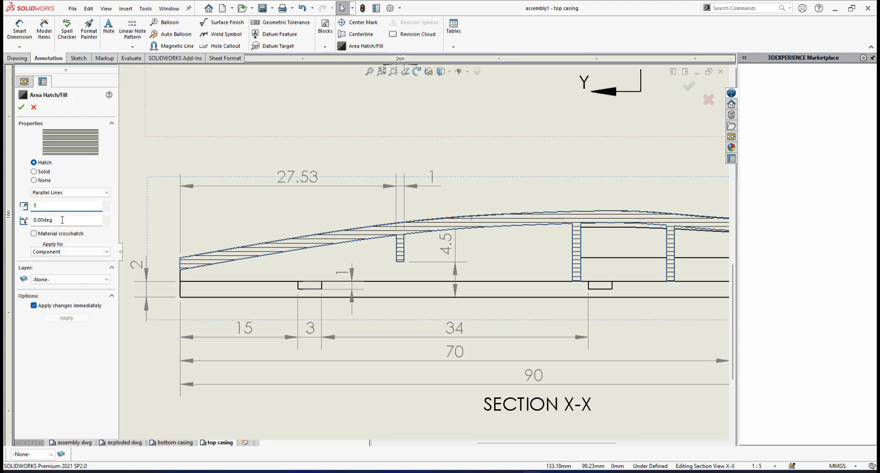
pyautogui.click(63, 220)
pyautogui.write('45')
pyautogui.press('Return')
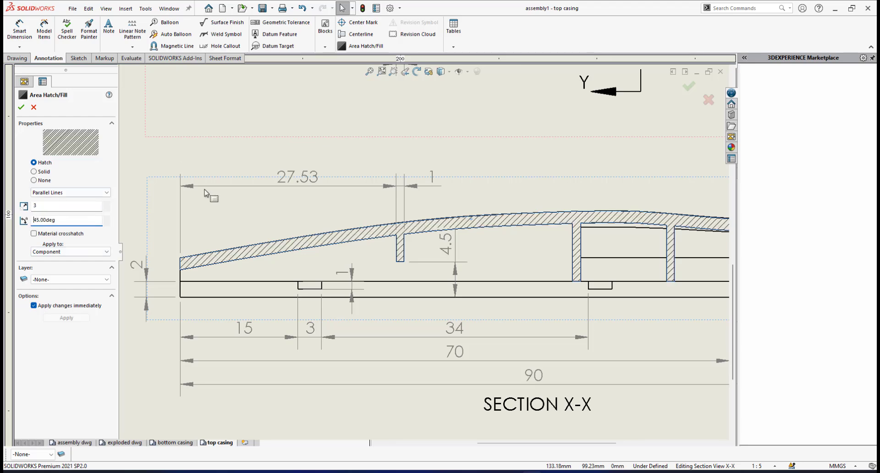
pyautogui.click(21, 107)
pyautogui.scroll(6, 451, 257)
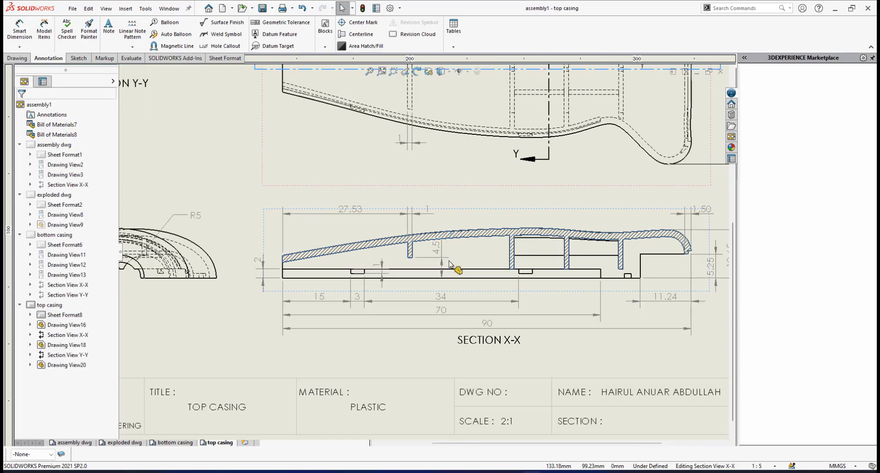
pyautogui.scroll(-4, 411, 239)
pyautogui.scroll(3, 447, 277)
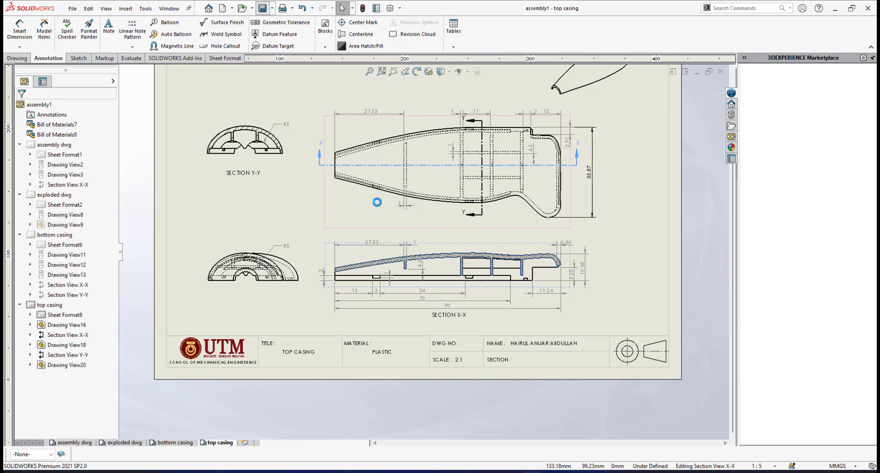
# In the bill of materials on the exploded dwg sheet, enter 2 as the DWG NO for TOP CASING.
pyautogui.click(123, 443)
pyautogui.scroll(-4, 407, 171)
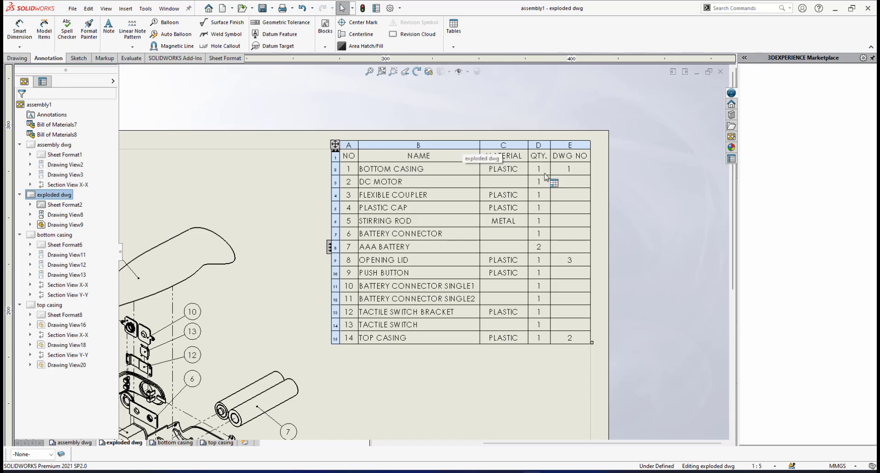
pyautogui.scroll(-2, 425, 310)
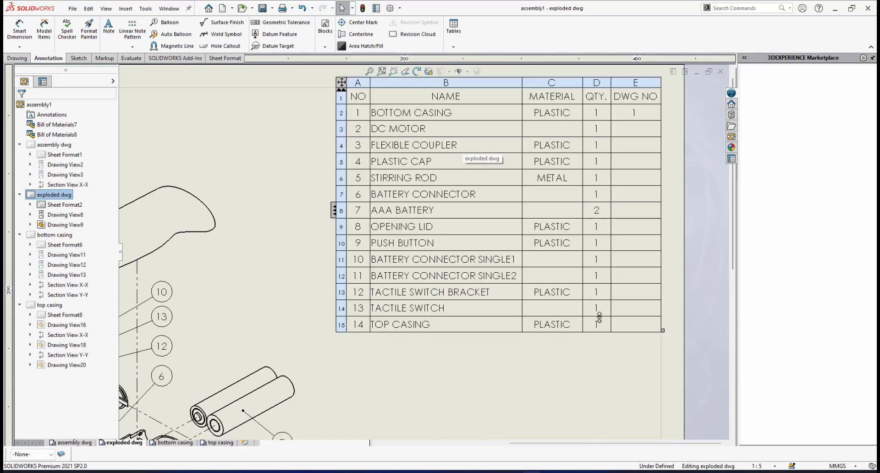
pyautogui.click(638, 326)
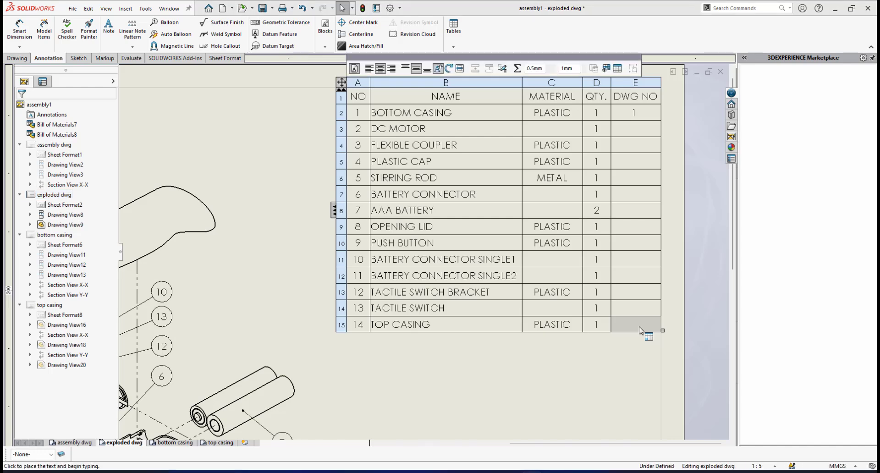
pyautogui.doubleClick(638, 327)
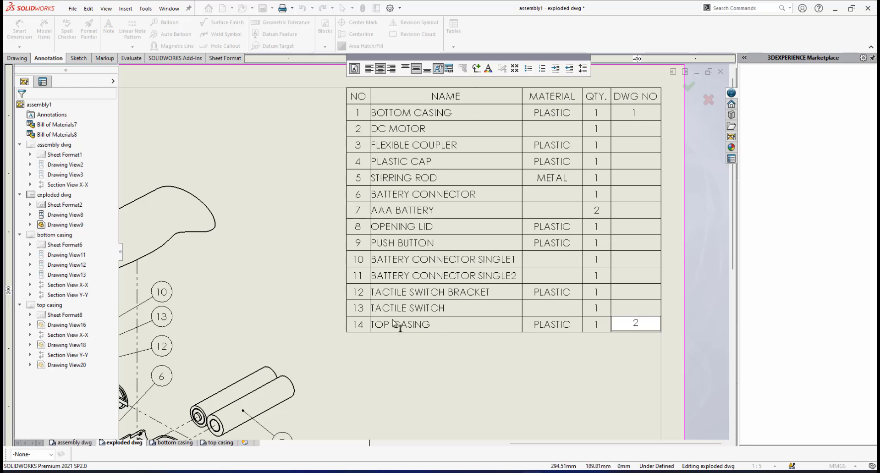
# Check the exploded view against the parts list and enter 3 as the DWG NO for OPENING LID.
pyautogui.scroll(3, 301, 320)
pyautogui.scroll(-2, 262, 326)
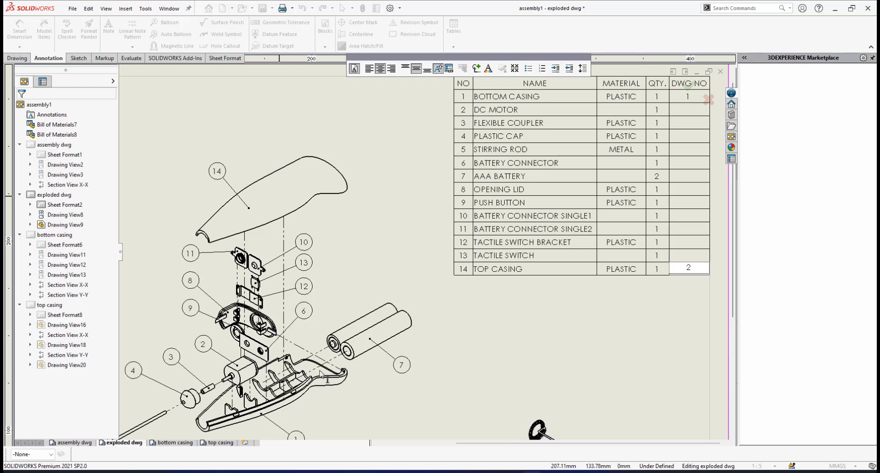
pyautogui.scroll(-2, 540, 264)
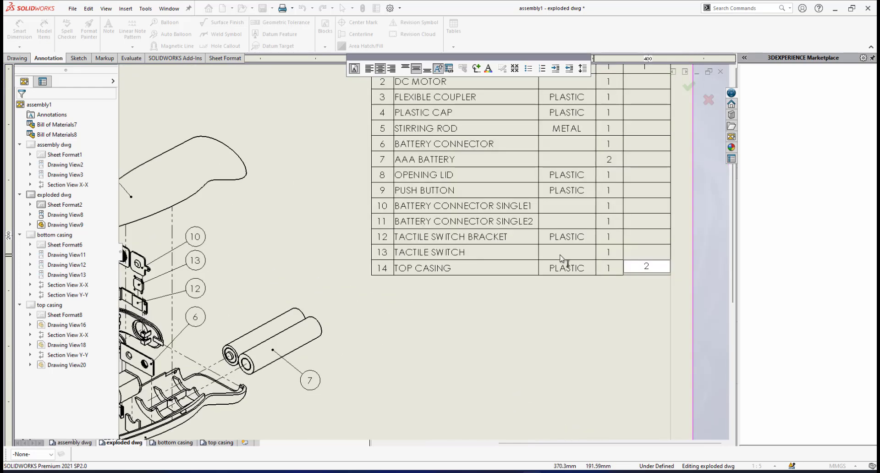
pyautogui.scroll(3, 361, 347)
pyautogui.scroll(-3, 361, 348)
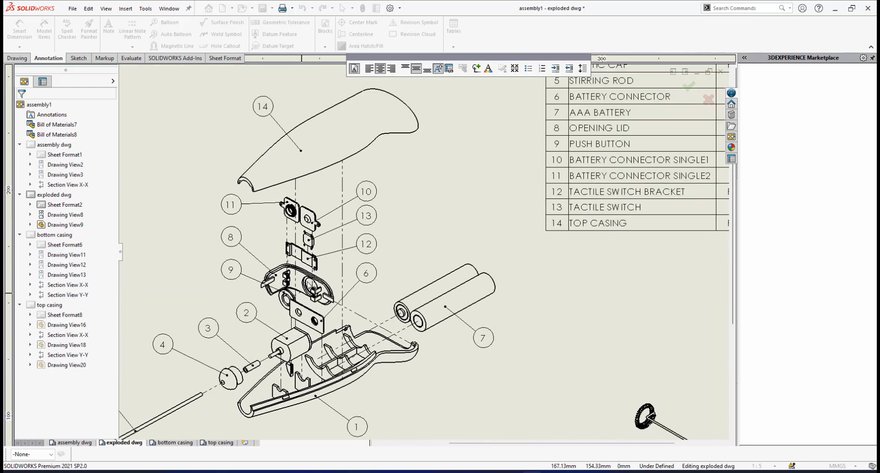
pyautogui.scroll(3, 466, 297)
pyautogui.scroll(-2, 551, 211)
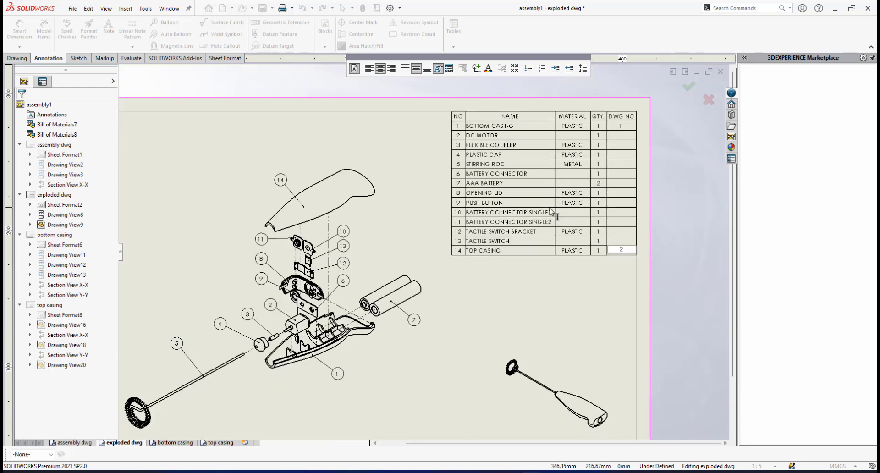
pyautogui.scroll(-2, 490, 196)
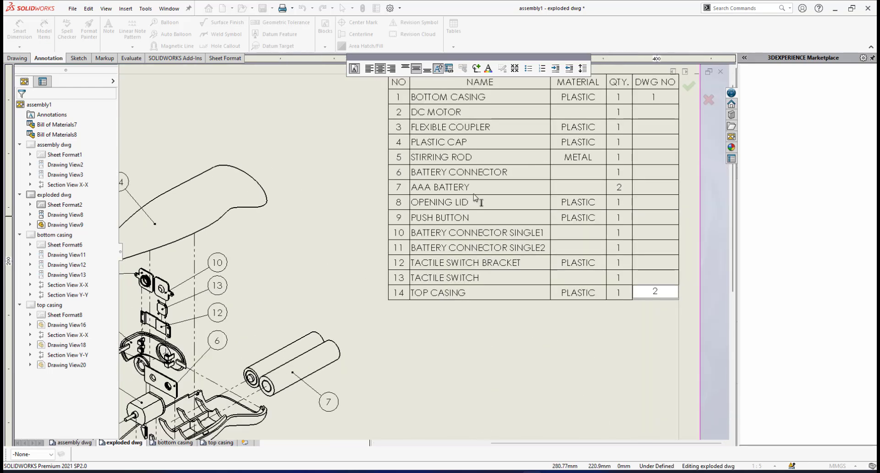
pyautogui.click(658, 204)
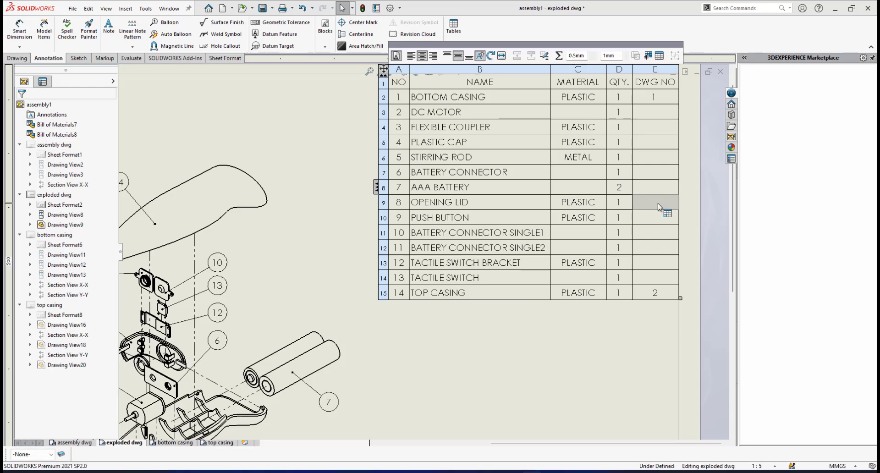
pyautogui.doubleClick(657, 203)
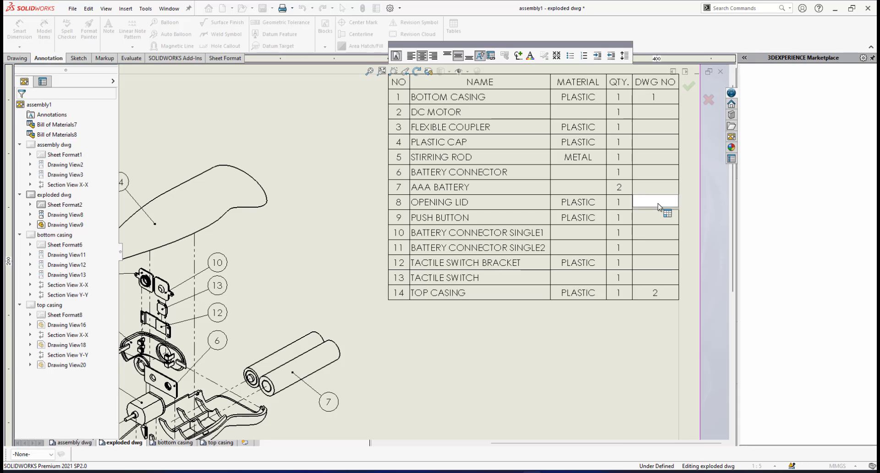
pyautogui.click(548, 340)
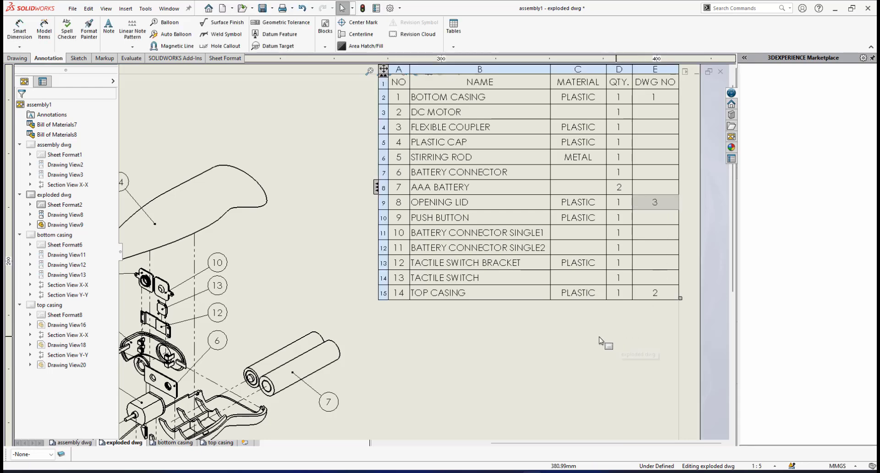
# Check the bottom casing sheet's title block and open the top casing sheet's format for editing.
pyautogui.press('f')
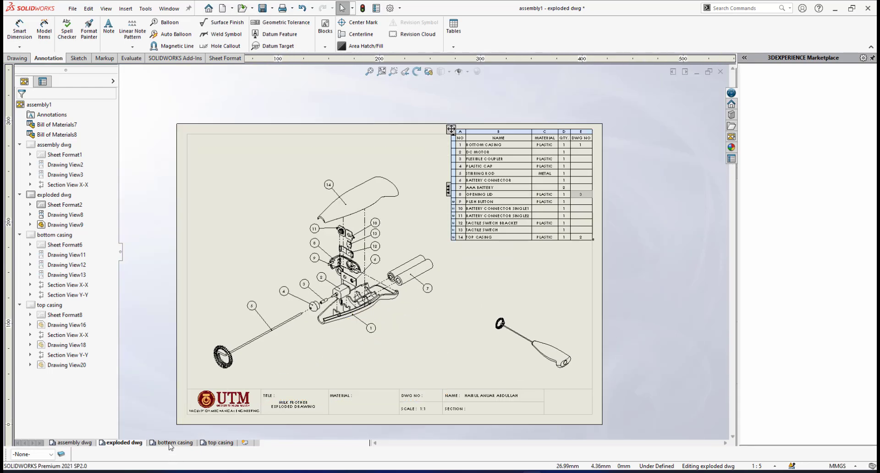
pyautogui.click(170, 443)
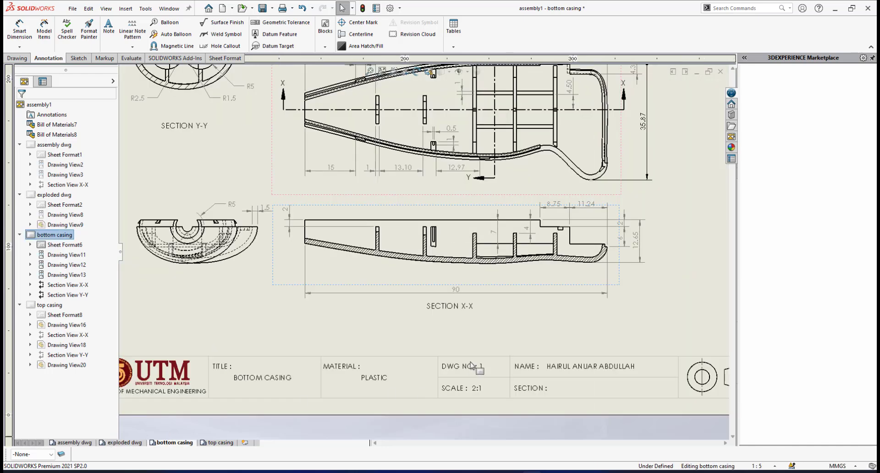
pyautogui.click(216, 443)
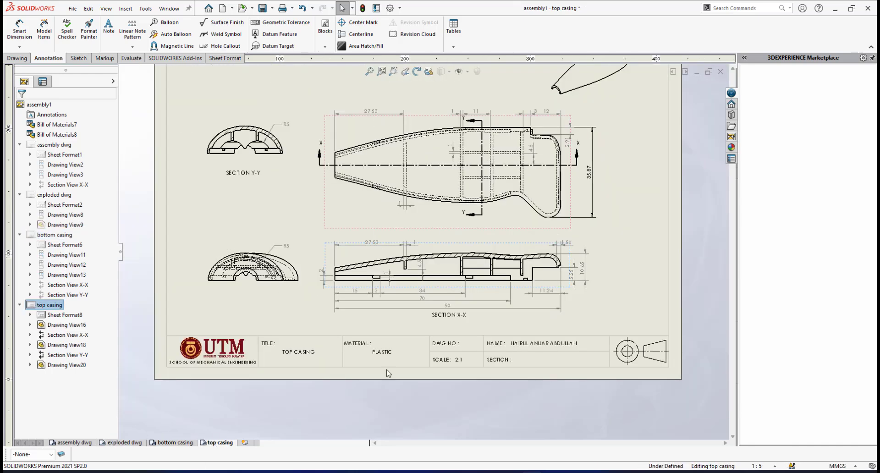
pyautogui.rightClick(394, 355)
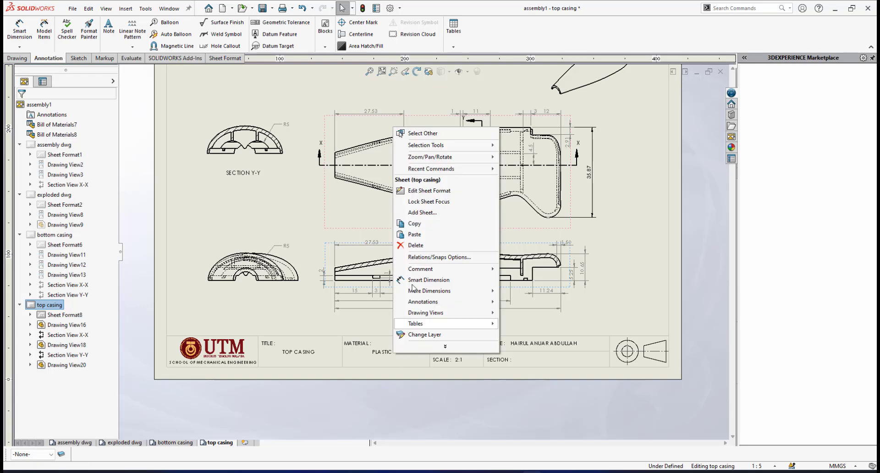
pyautogui.click(426, 190)
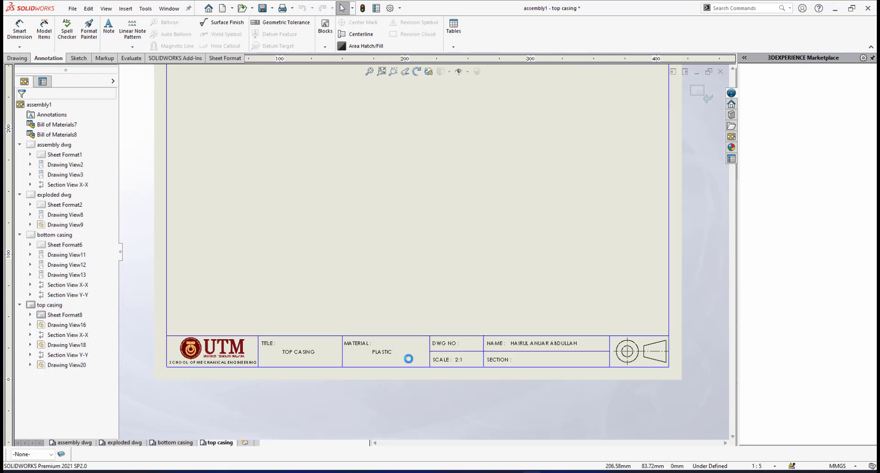
# Add 2 after the DWG NO label in the top casing title block.
pyautogui.scroll(-2, 413, 358)
pyautogui.scroll(-1, 418, 340)
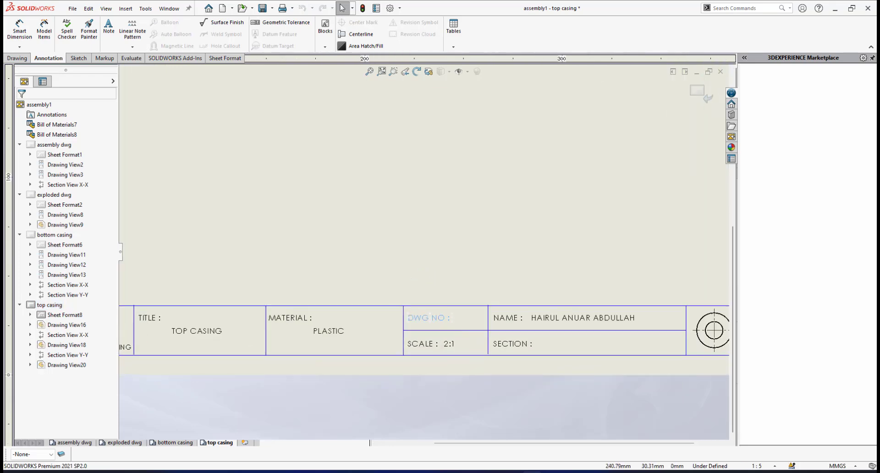
pyautogui.click(427, 318)
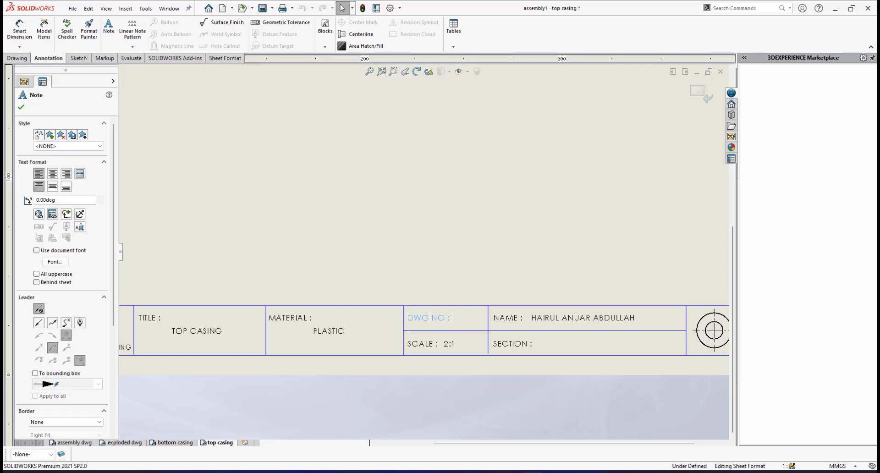
pyautogui.doubleClick(447, 320)
pyautogui.click(452, 321)
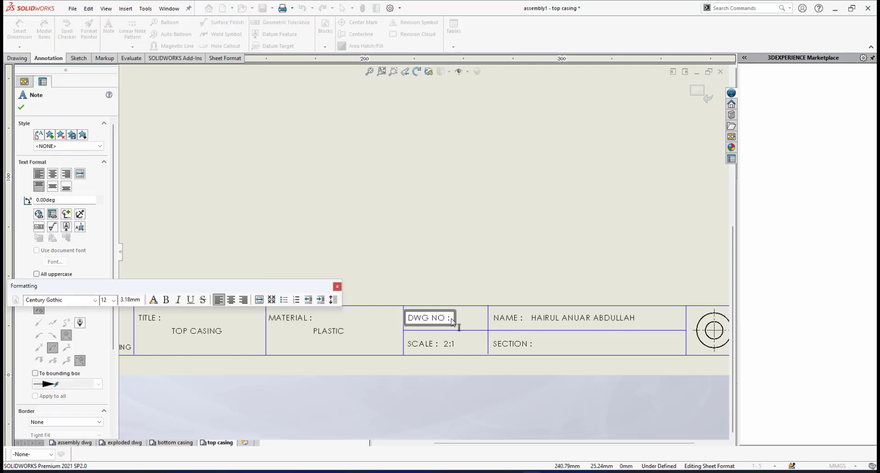
pyautogui.write('2')
pyautogui.click(467, 365)
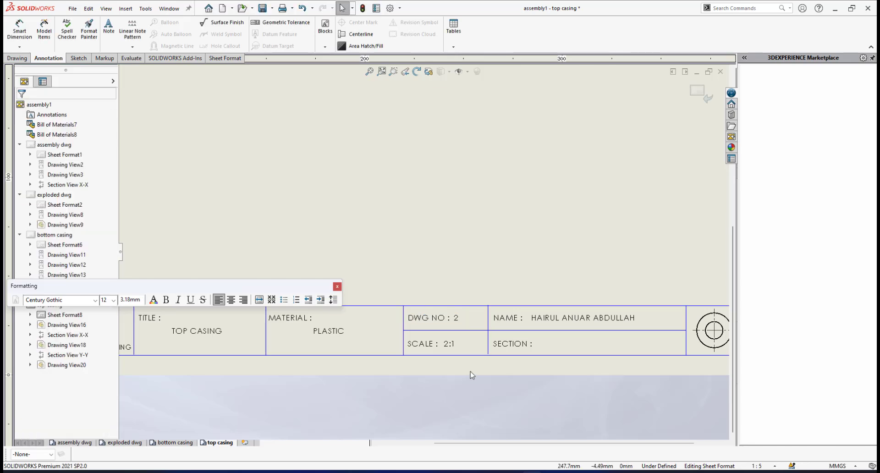
# Leave sheet format editing on the top casing sheet and save the drawing.
pyautogui.click(697, 90)
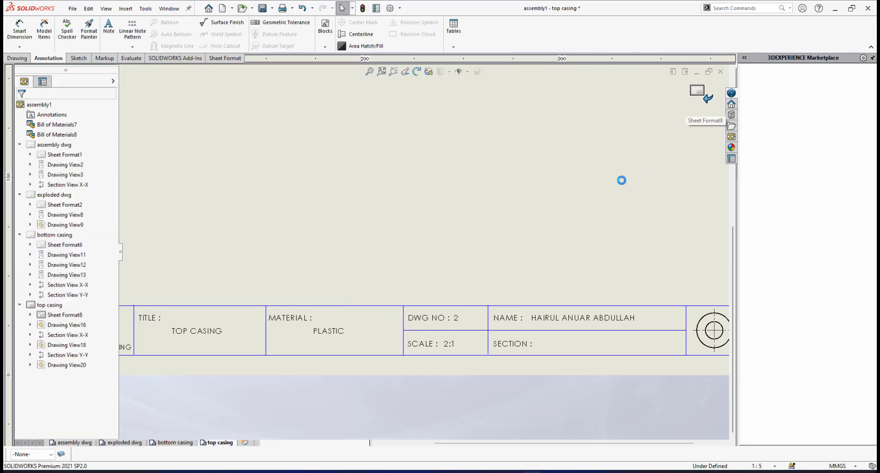
pyautogui.scroll(6, 435, 277)
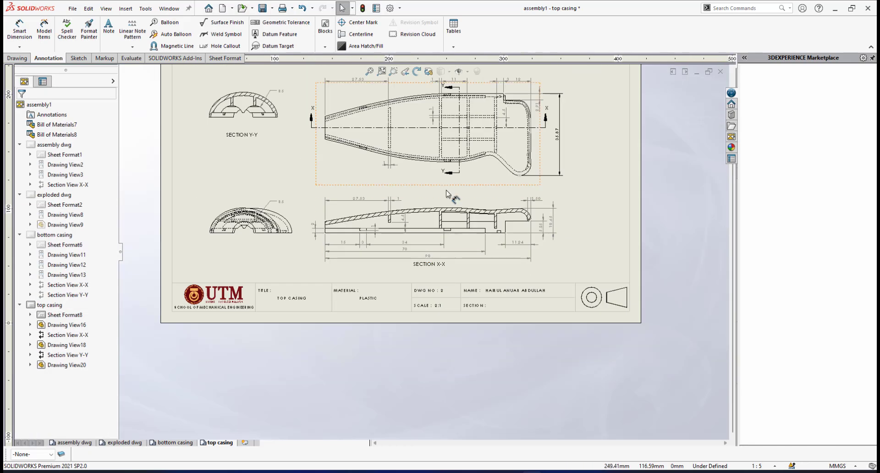
pyautogui.scroll(-2, 446, 188)
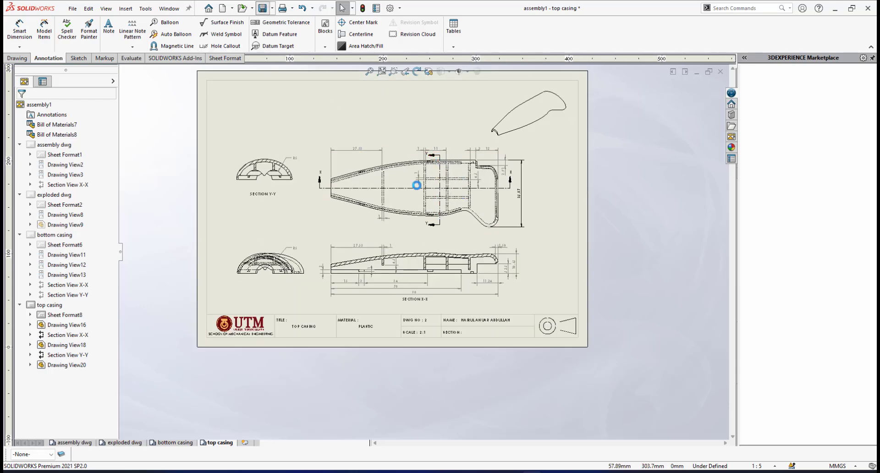
pyautogui.scroll(2, 425, 223)
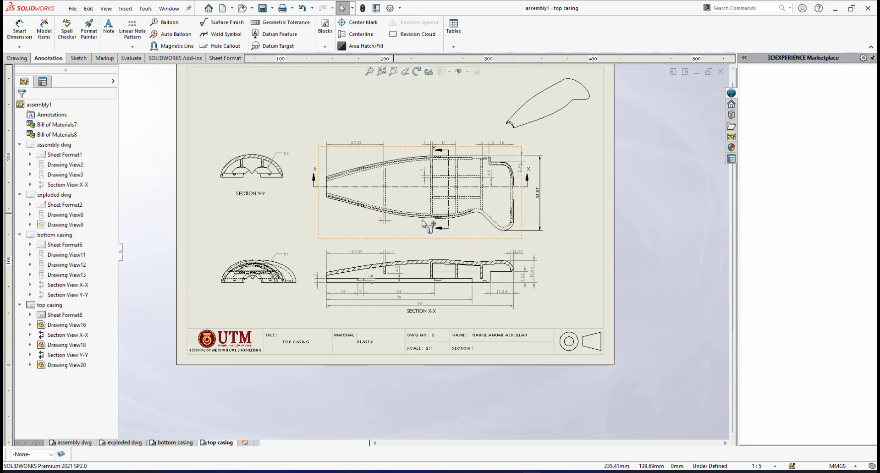
pyautogui.scroll(-1, 423, 224)
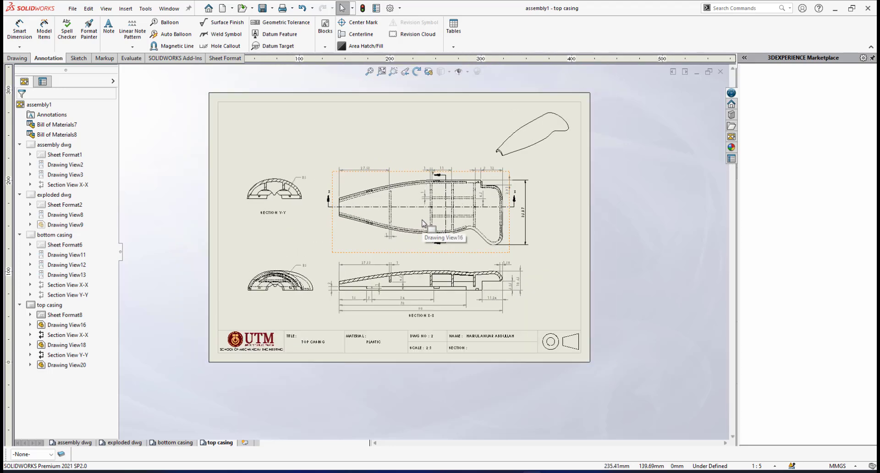
# Add a new sheet after top casing and open its sheet format for editing.
pyautogui.click(245, 443)
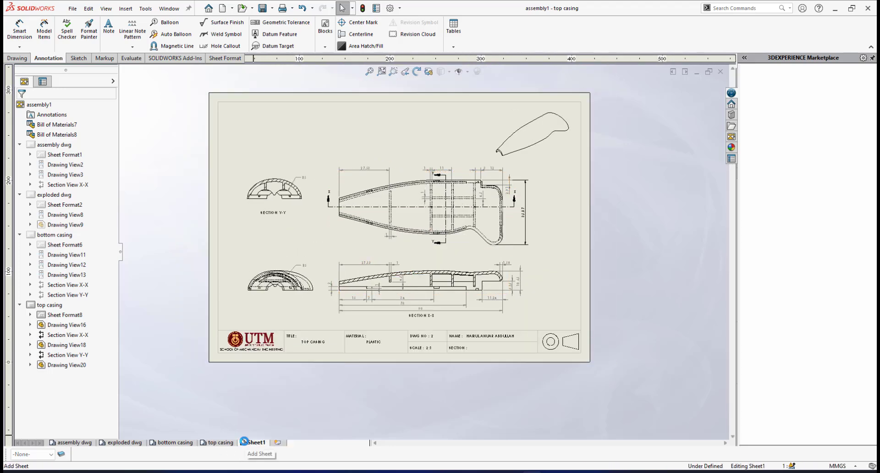
pyautogui.scroll(-1, 458, 283)
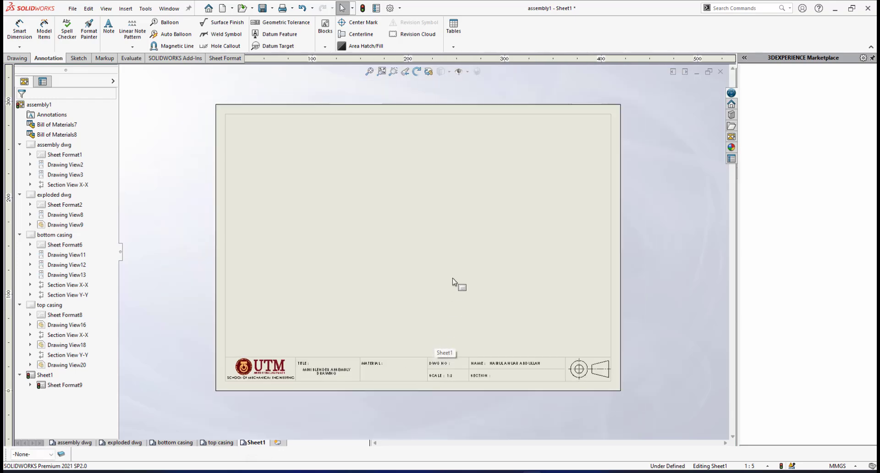
pyautogui.scroll(-1, 394, 380)
pyautogui.rightClick(371, 356)
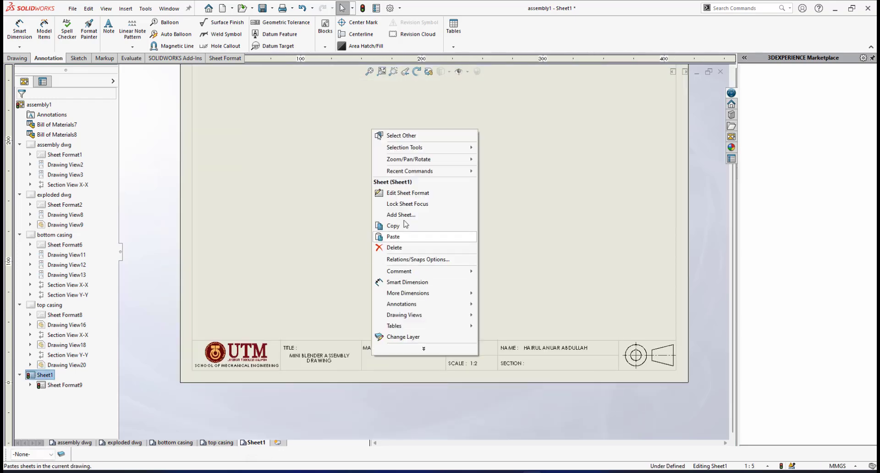
pyautogui.click(408, 193)
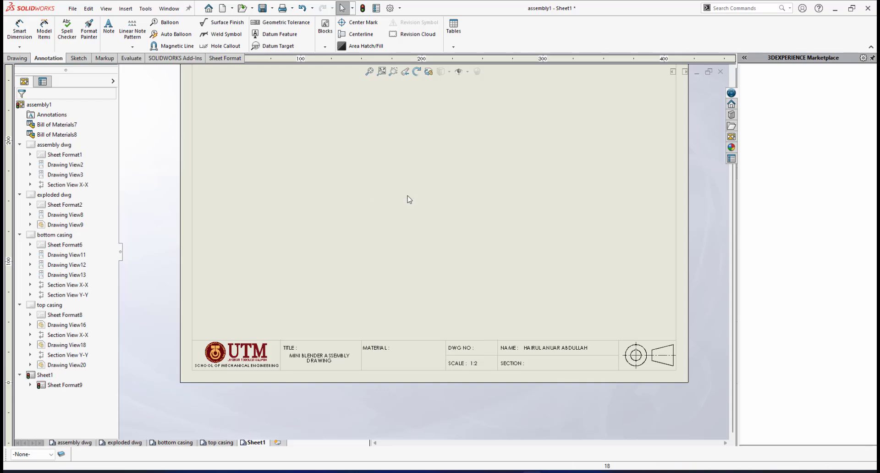
# Replace the title text in the new sheet's title block with OPENING LID.
pyautogui.scroll(-1, 270, 397)
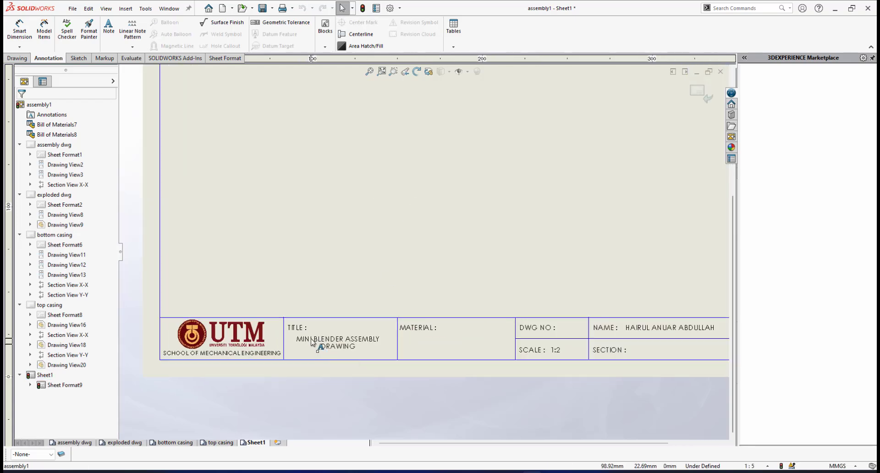
pyautogui.click(316, 345)
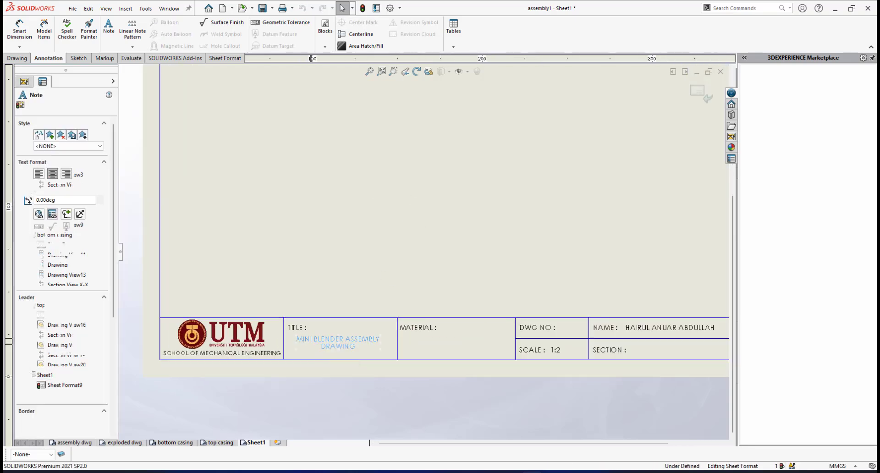
pyautogui.doubleClick(294, 341)
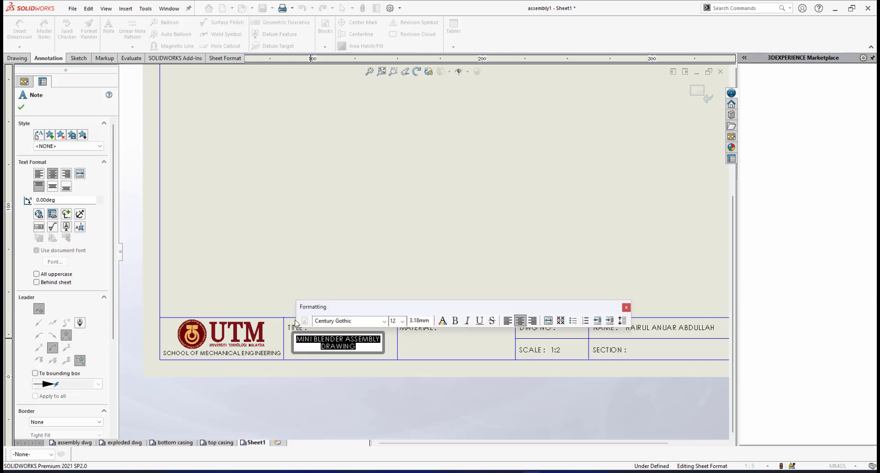
pyautogui.write('OPENING LID')
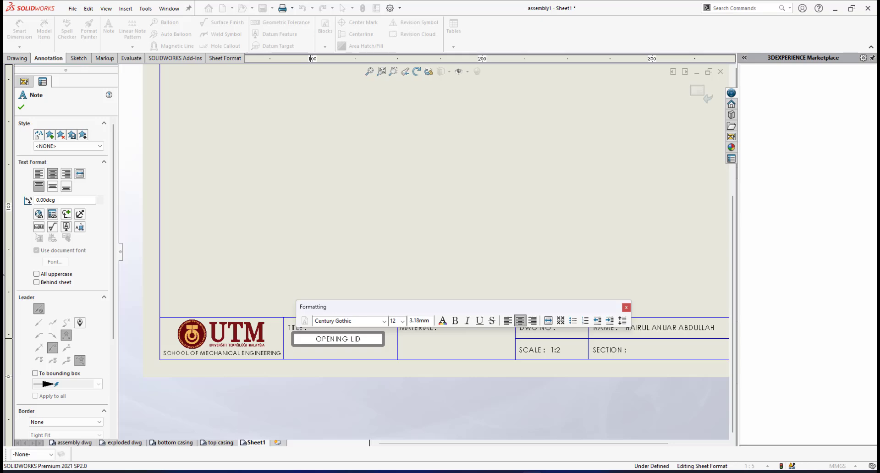
pyautogui.click(439, 377)
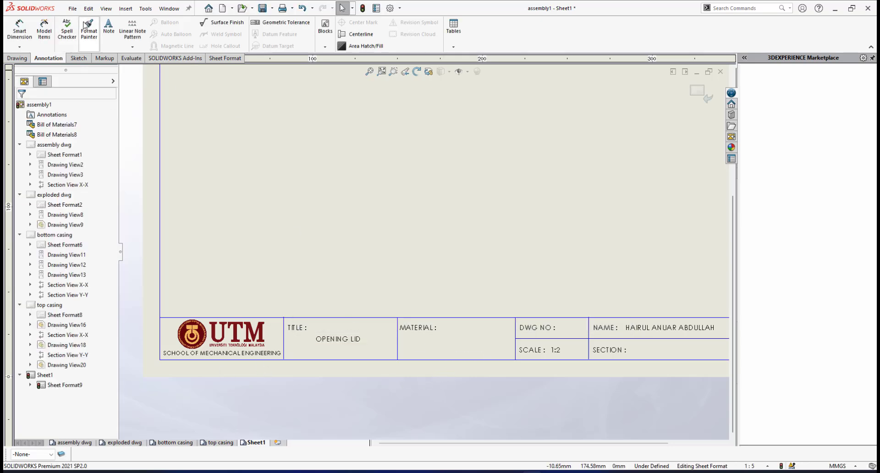
# Place a note reading PLASTIC in the MATERIAL cell of the opening lid title block.
pyautogui.click(442, 339)
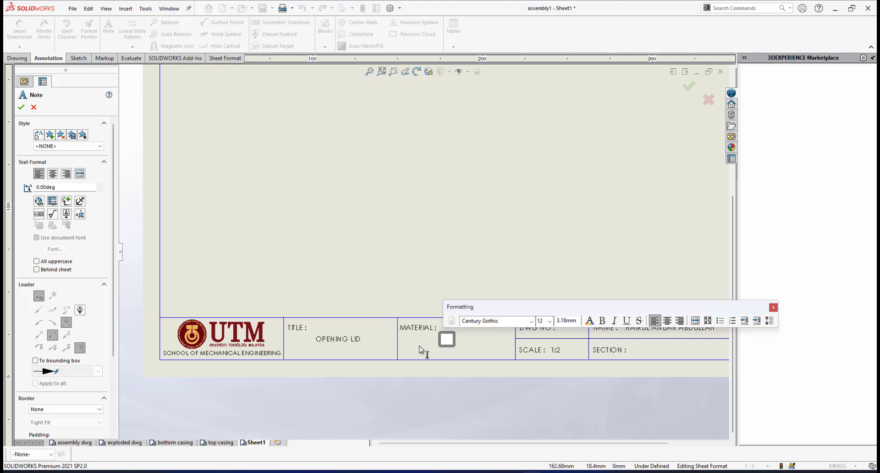
pyautogui.write('PLASTIC')
pyautogui.click(520, 388)
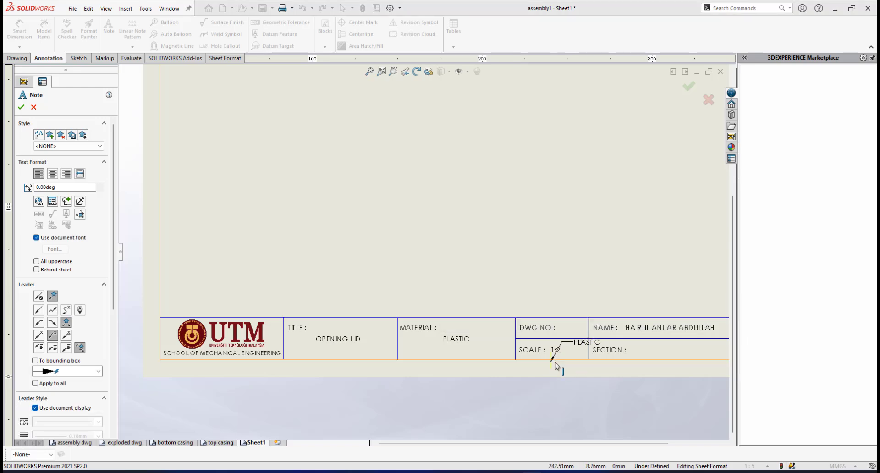
pyautogui.press('Escape')
# Add 3 after the DWG NO label in the opening lid title block.
pyautogui.scroll(-3, 554, 352)
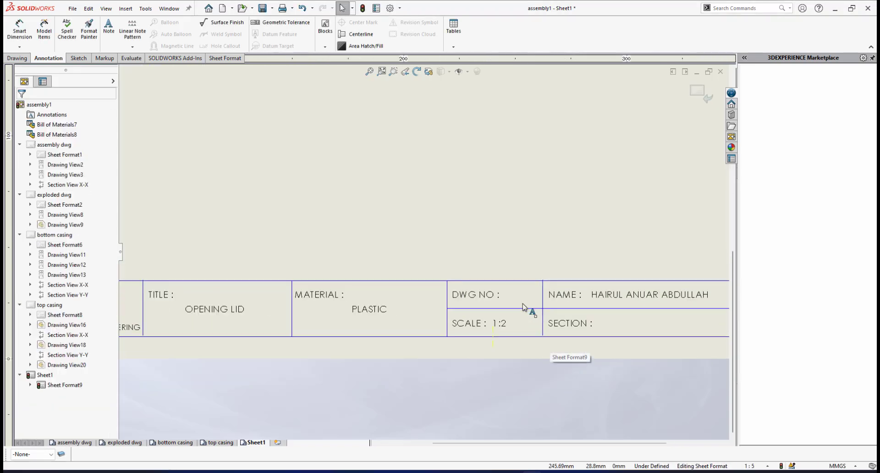
pyautogui.click(469, 288)
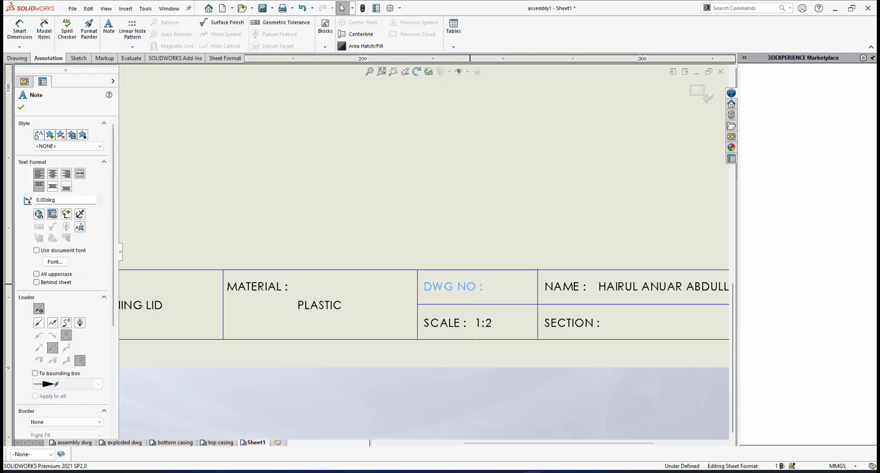
pyautogui.doubleClick(476, 286)
pyautogui.click(483, 286)
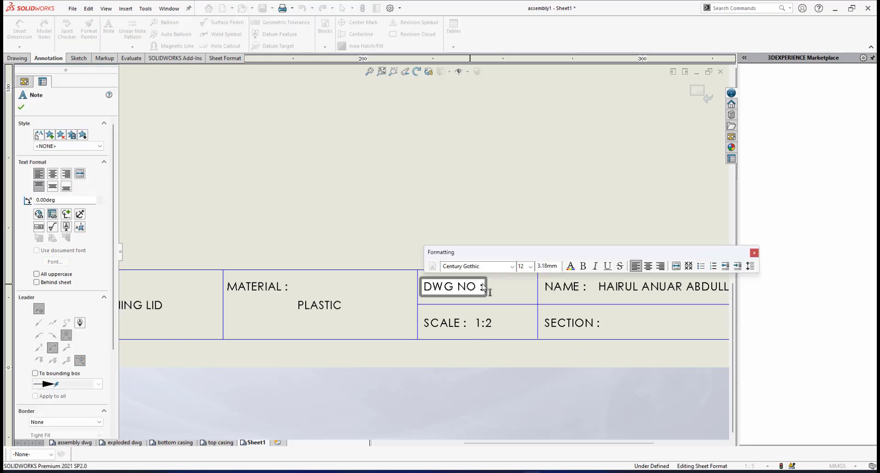
pyautogui.write('3')
pyautogui.click(506, 361)
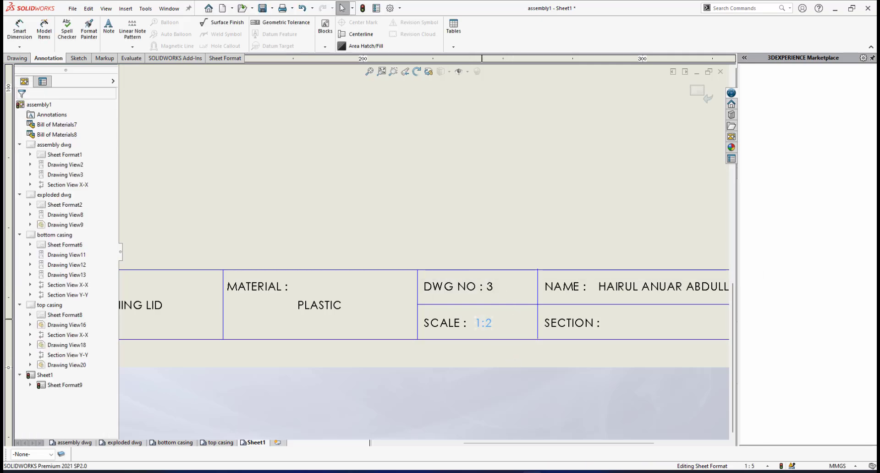
# Change the SCALE text in the opening lid title block to 4:1.
pyautogui.doubleClick(481, 324)
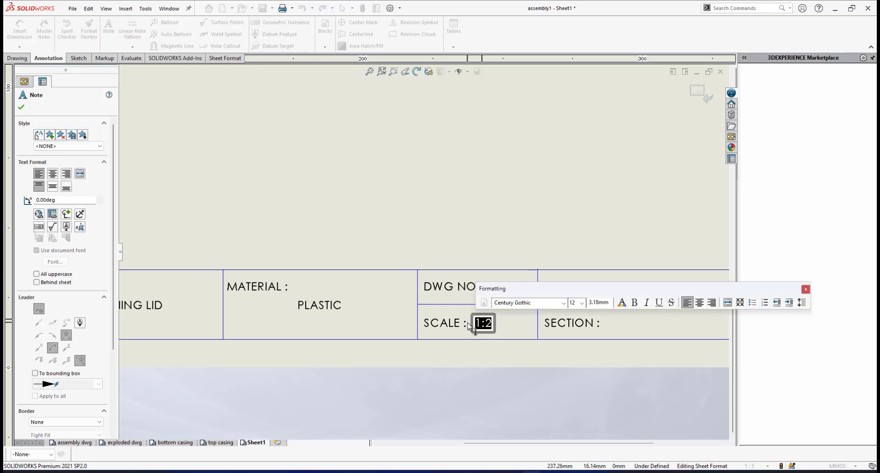
pyautogui.write('4:1')
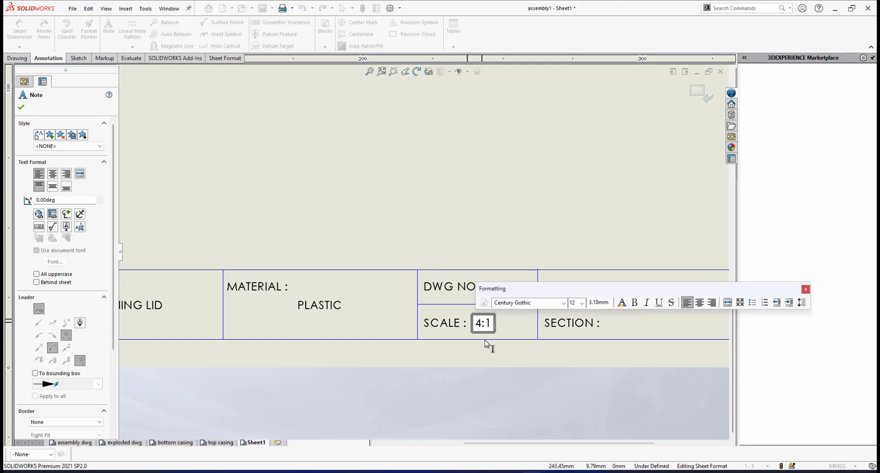
pyautogui.click(515, 352)
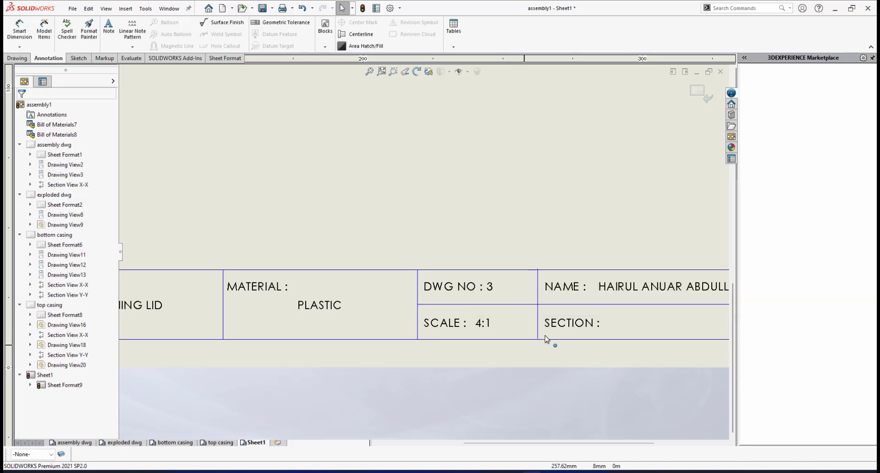
# Examine the opening lid title block's fields and projection symbol.
pyautogui.scroll(2, 598, 293)
pyautogui.scroll(-1, 598, 293)
pyautogui.scroll(1, 589, 288)
pyautogui.scroll(-1, 573, 275)
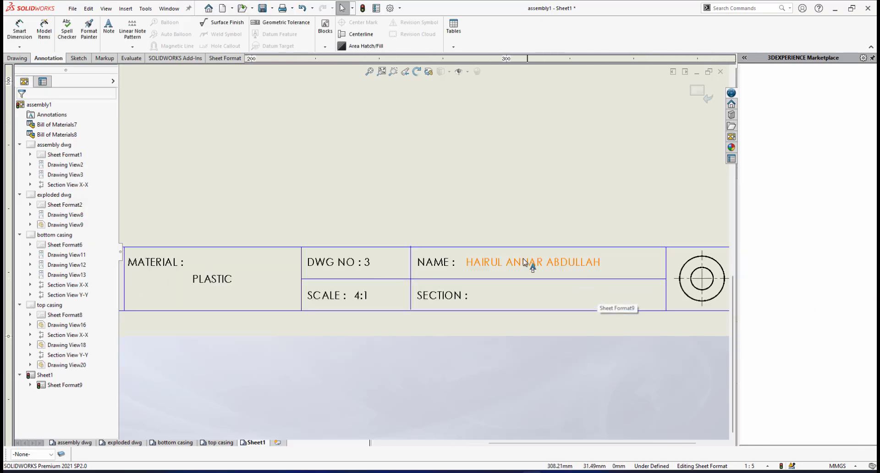
pyautogui.scroll(-1, 527, 275)
pyautogui.scroll(3, 494, 270)
pyautogui.scroll(-2, 559, 275)
pyautogui.scroll(1, 560, 276)
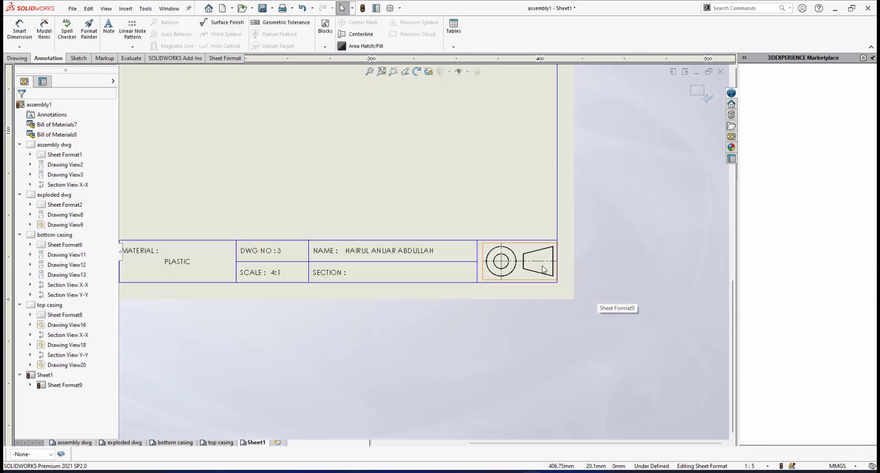
pyautogui.scroll(2, 504, 268)
pyautogui.scroll(-2, 462, 260)
pyautogui.scroll(3, 255, 236)
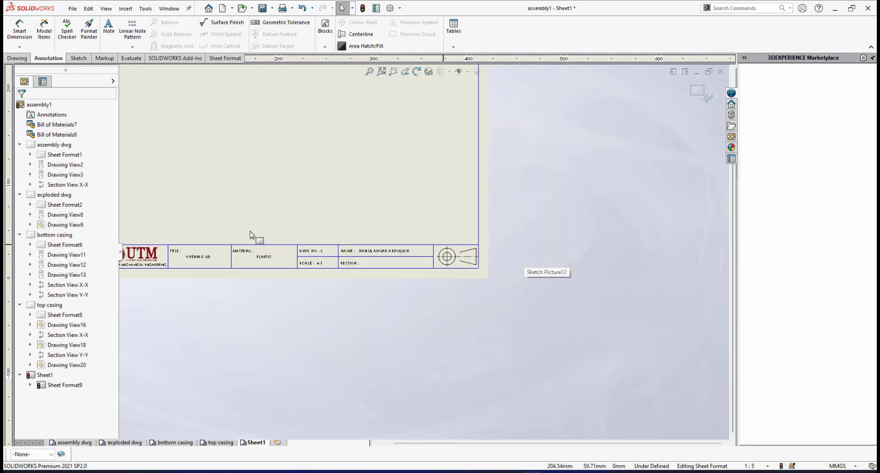
# Finish editing the sheet format and return to editing the opening lid sheet.
pyautogui.scroll(2, 266, 212)
pyautogui.scroll(-2, 369, 181)
pyautogui.scroll(-1, 429, 220)
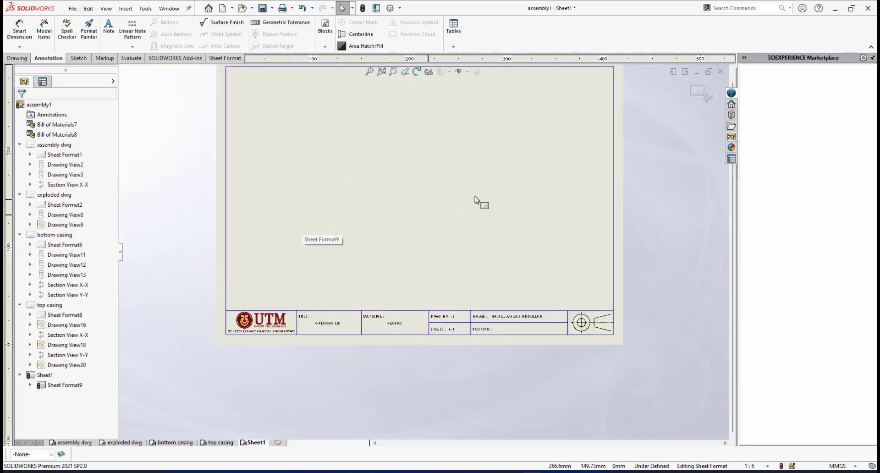
pyautogui.scroll(-1, 476, 201)
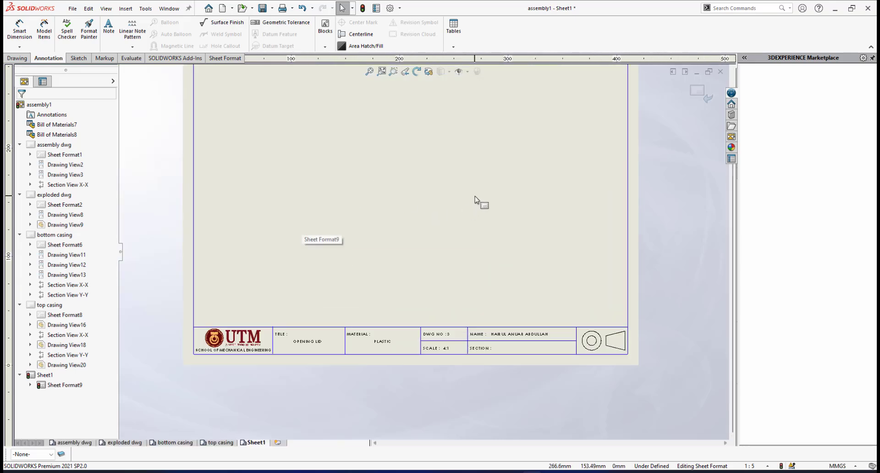
pyautogui.click(696, 91)
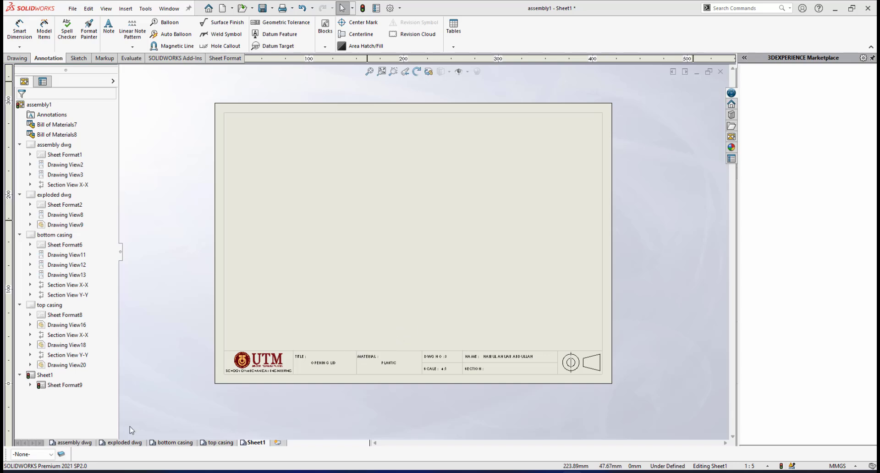
# In the assembly drawing's bill of materials, enter DWG NO 1 for BOTTOM CASING and 2 for TOP CASING.
pyautogui.click(73, 443)
pyautogui.scroll(3, 607, 94)
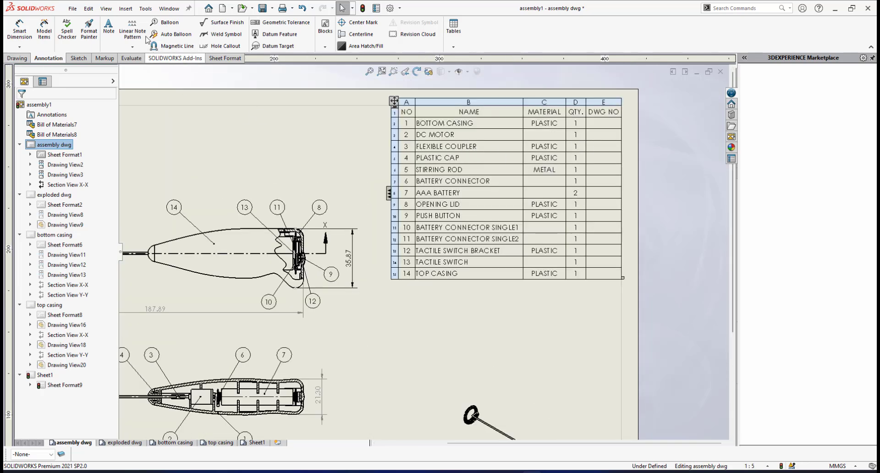
pyautogui.click(605, 126)
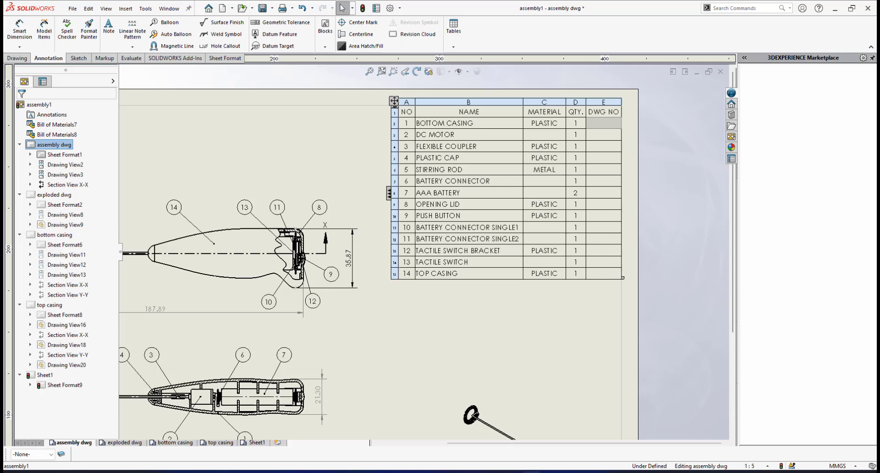
pyautogui.doubleClick(603, 126)
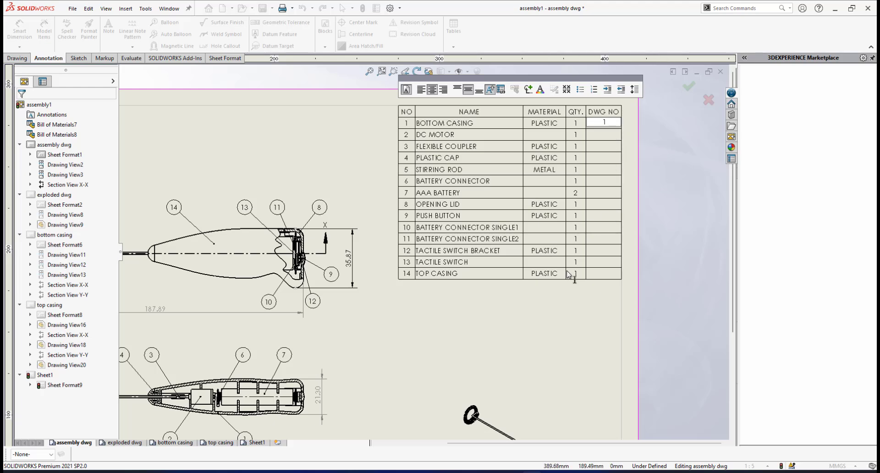
pyautogui.click(602, 275)
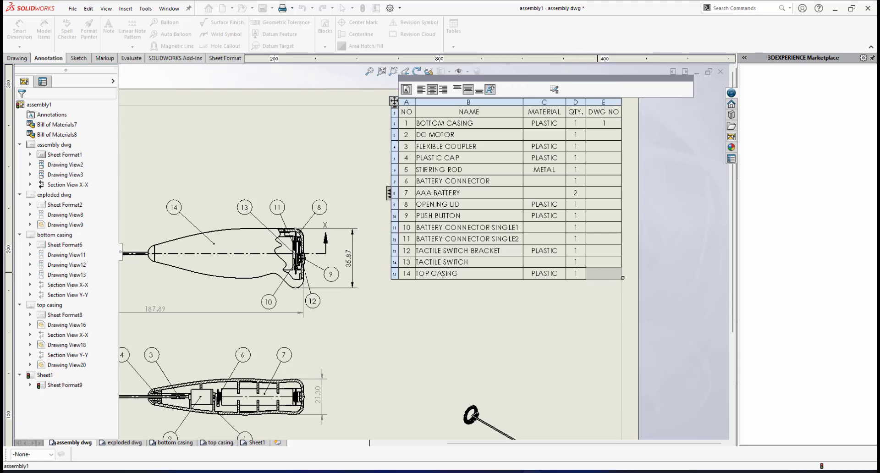
pyautogui.doubleClick(603, 273)
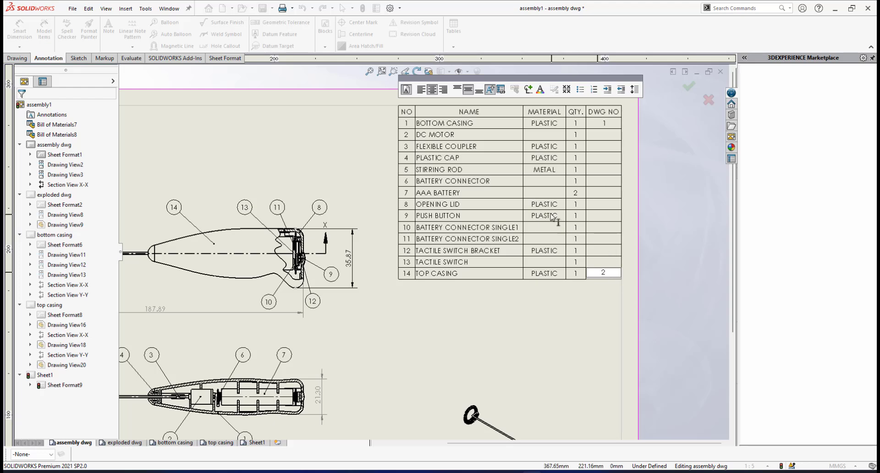
# Enter DWG NO 3 for OPENING LID in the assembly drawing's bill of materials.
pyautogui.doubleClick(604, 204)
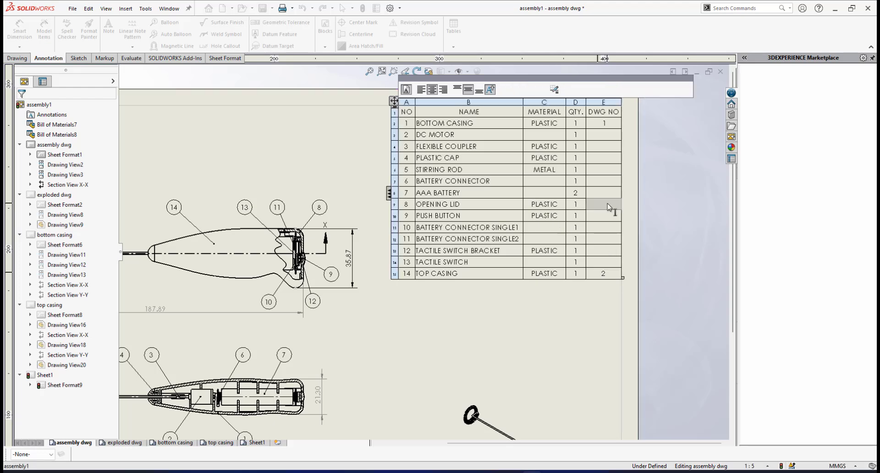
pyautogui.write('3')
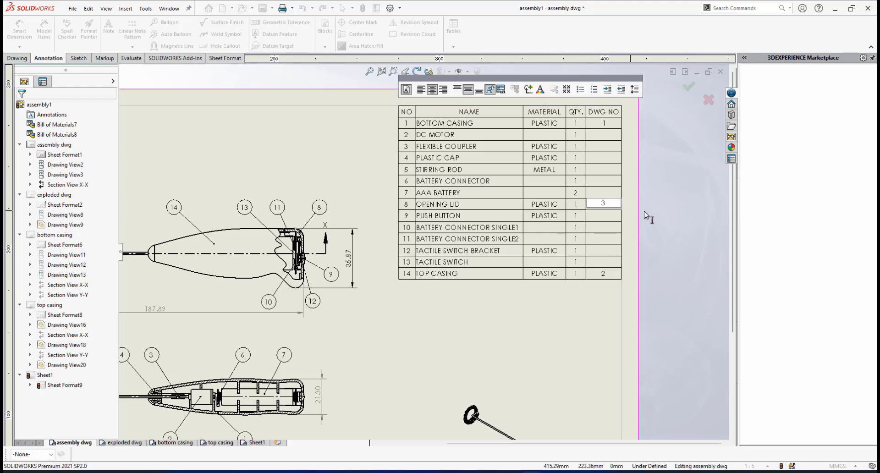
pyautogui.click(671, 211)
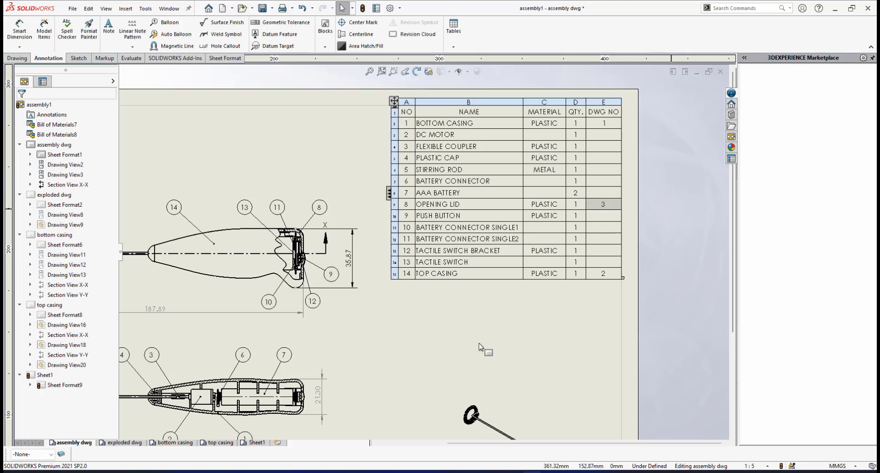
pyautogui.scroll(4, 480, 344)
pyautogui.scroll(-1, 228, 297)
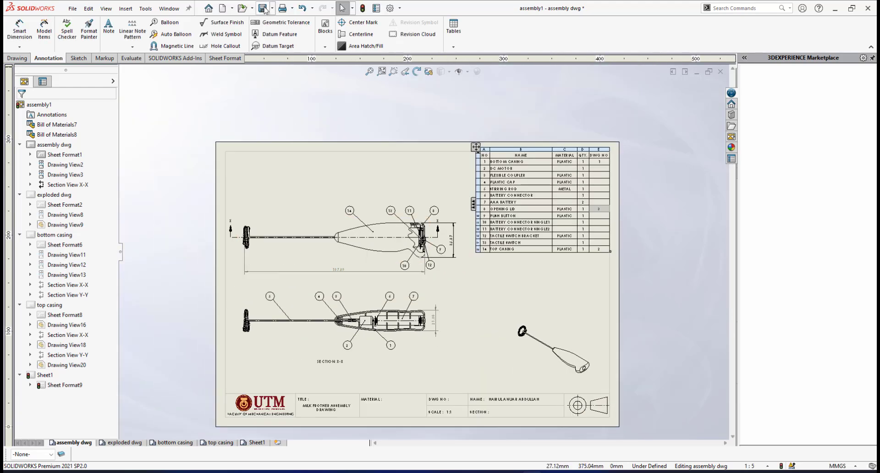
# Return to the blank opening lid sheet and display the View Palette.
pyautogui.click(256, 443)
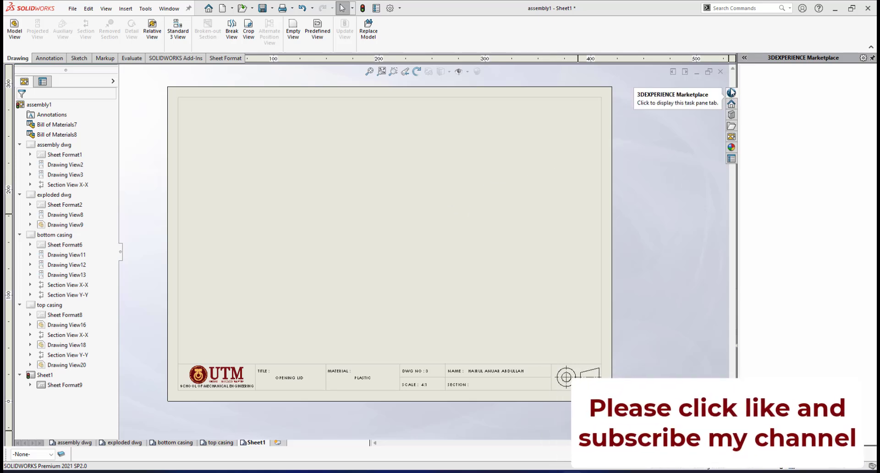
pyautogui.click(731, 137)
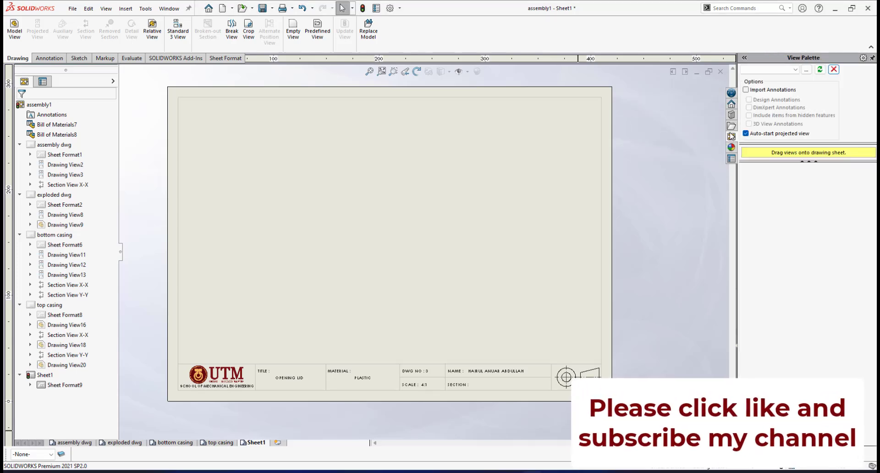
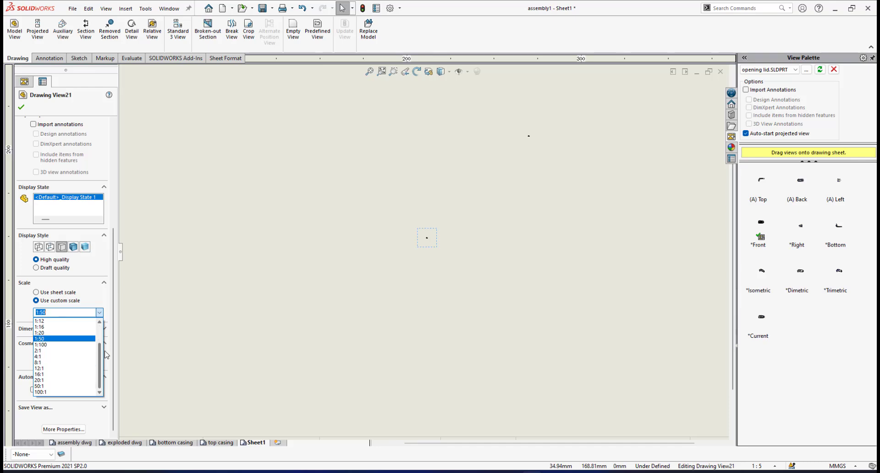
# Set the custom scale of the opening lid's front view to 4:1.
pyautogui.click(77, 358)
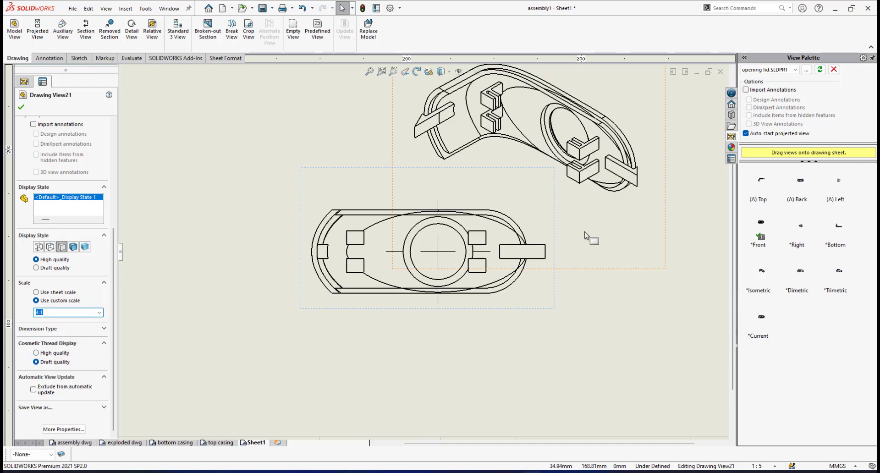
pyautogui.scroll(3, 585, 233)
pyautogui.scroll(-1, 527, 224)
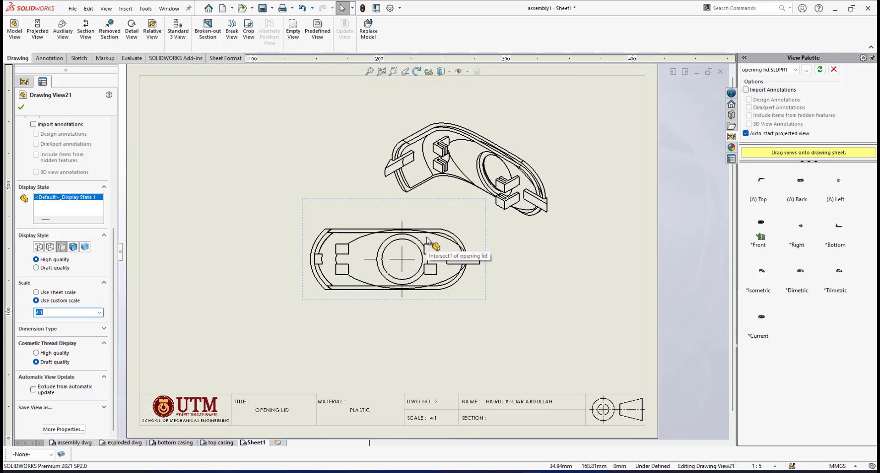
pyautogui.scroll(1, 426, 241)
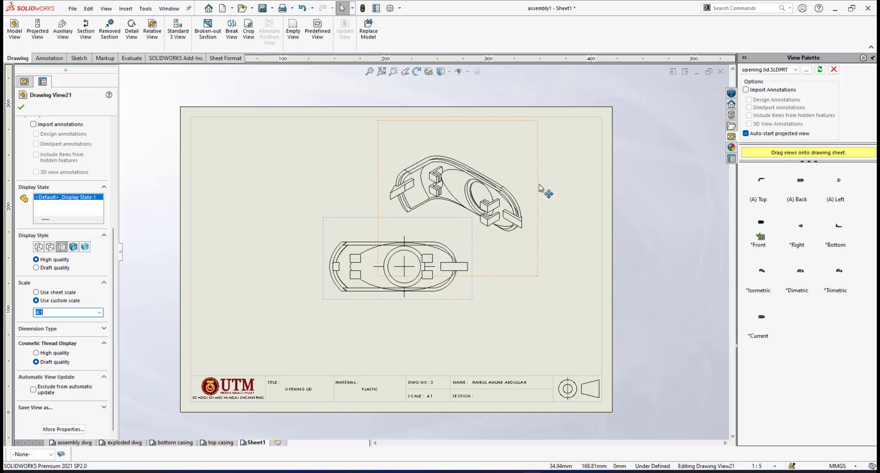
# Set the opening lid's isometric view to a custom scale of 2:1 and move it into the sheet's upper-right corner.
pyautogui.click(604, 156)
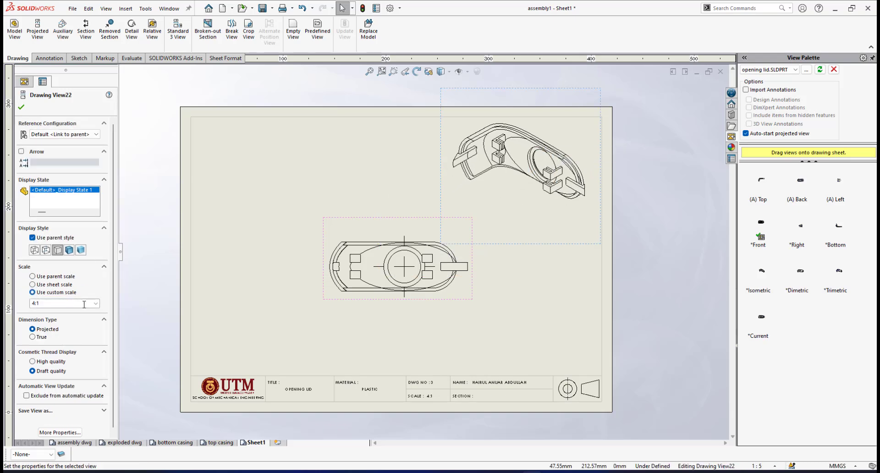
pyautogui.click(96, 304)
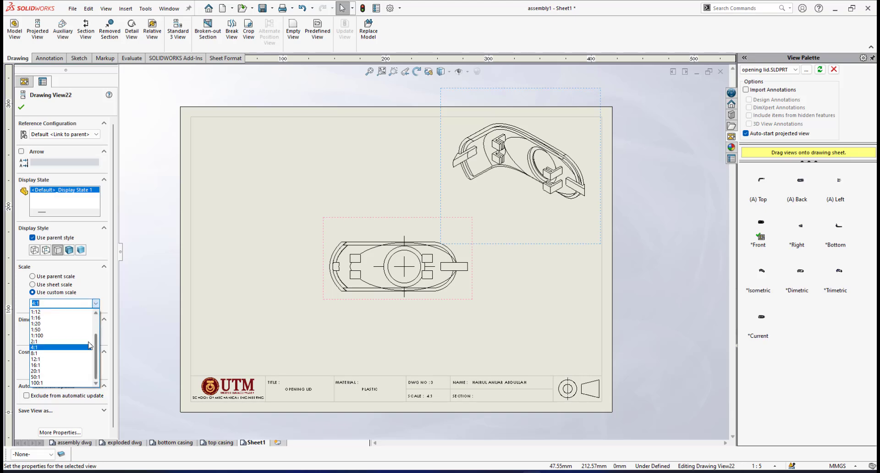
pyautogui.click(35, 341)
pyautogui.scroll(-2, 523, 138)
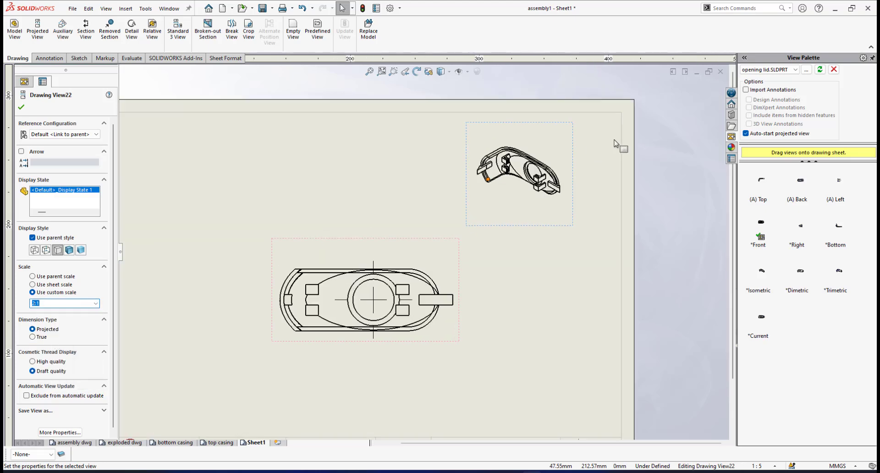
pyautogui.moveTo(571, 143); pyautogui.dragTo(600, 135)
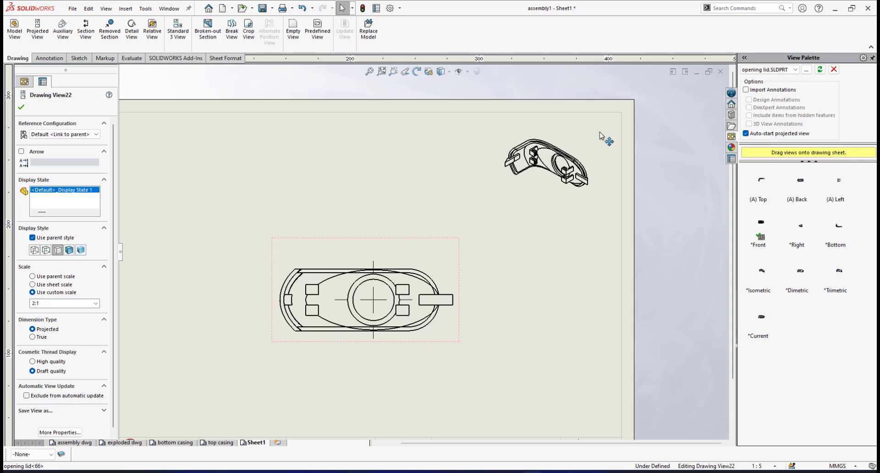
# Remove the tangent edges from the opening lid's isometric view.
pyautogui.rightClick(601, 136)
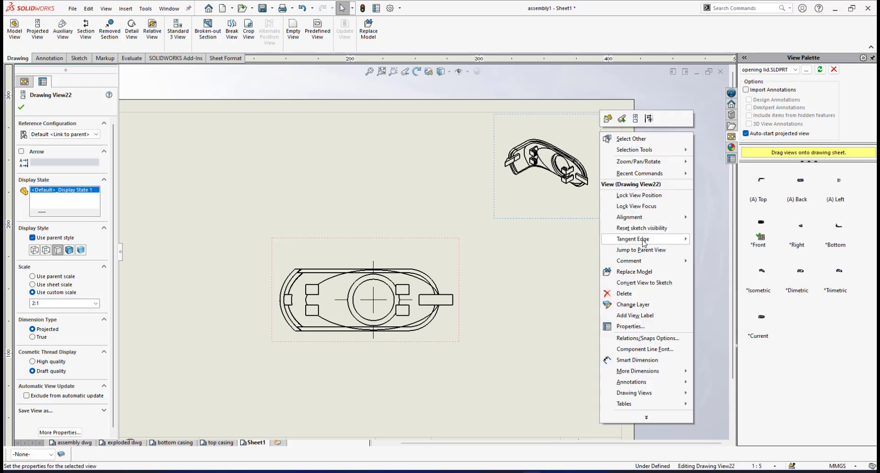
pyautogui.moveTo(642, 239)
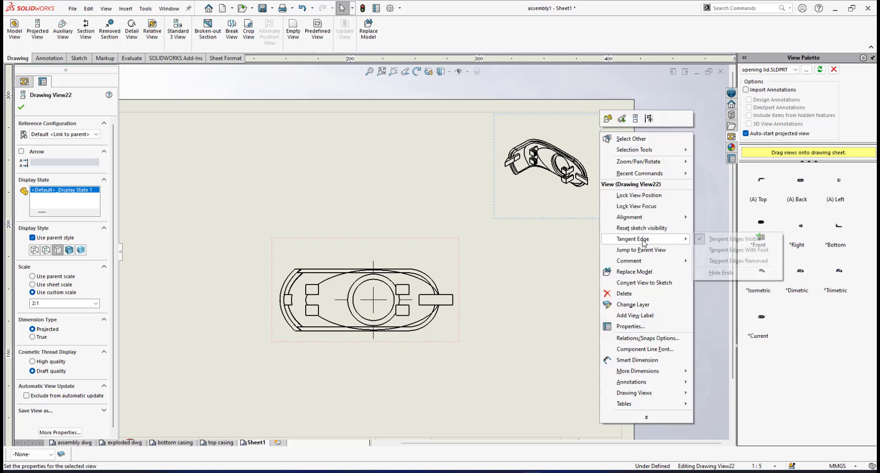
pyautogui.click(725, 261)
pyautogui.scroll(-2, 543, 164)
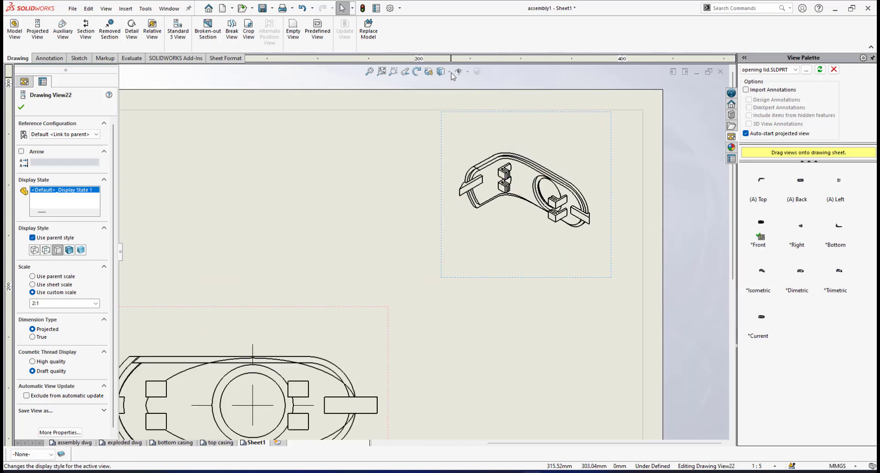
# Display the opening lid's isometric view as Shaded With Edges and deselect it.
pyautogui.click(444, 83)
pyautogui.scroll(-2, 491, 195)
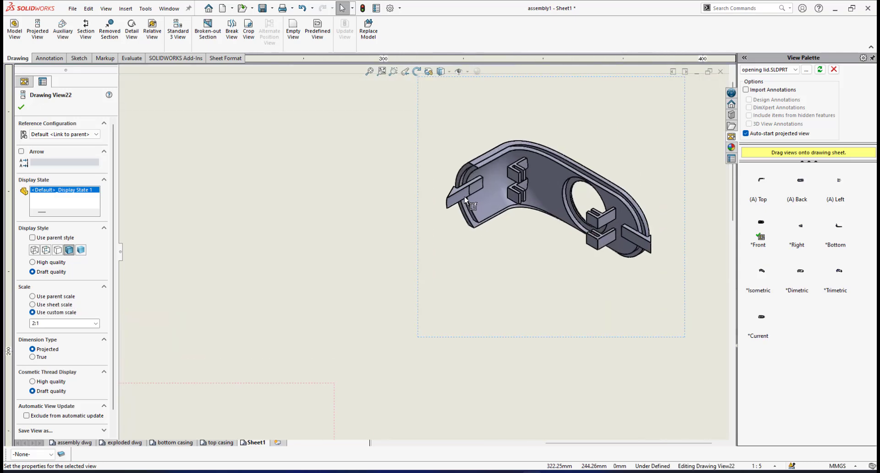
pyautogui.scroll(3, 452, 251)
pyautogui.scroll(2, 367, 298)
pyautogui.scroll(-1, 367, 296)
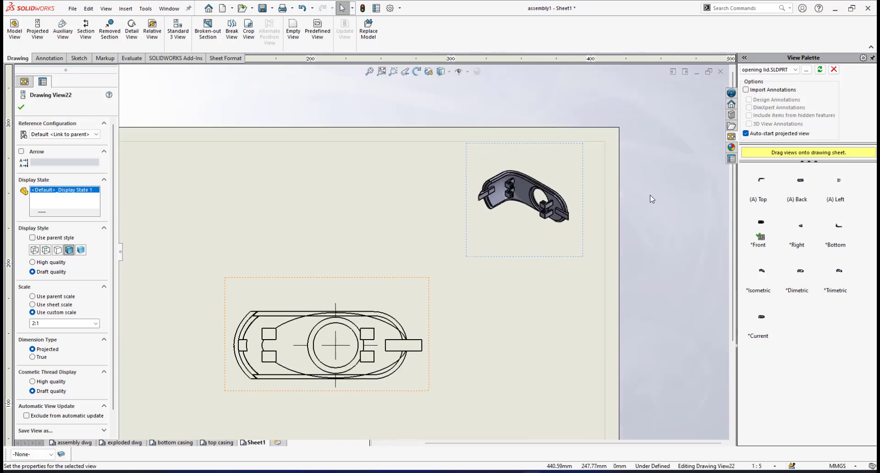
pyautogui.click(650, 196)
pyautogui.scroll(-1, 529, 257)
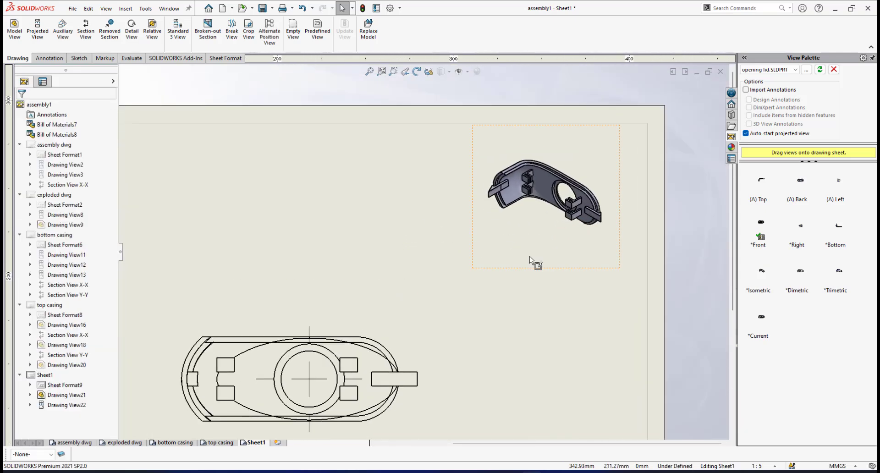
# Remove the tangent edges from the opening lid's front view.
pyautogui.scroll(1, 403, 298)
pyautogui.scroll(-1, 263, 343)
pyautogui.scroll(1, 412, 353)
pyautogui.scroll(-1, 425, 300)
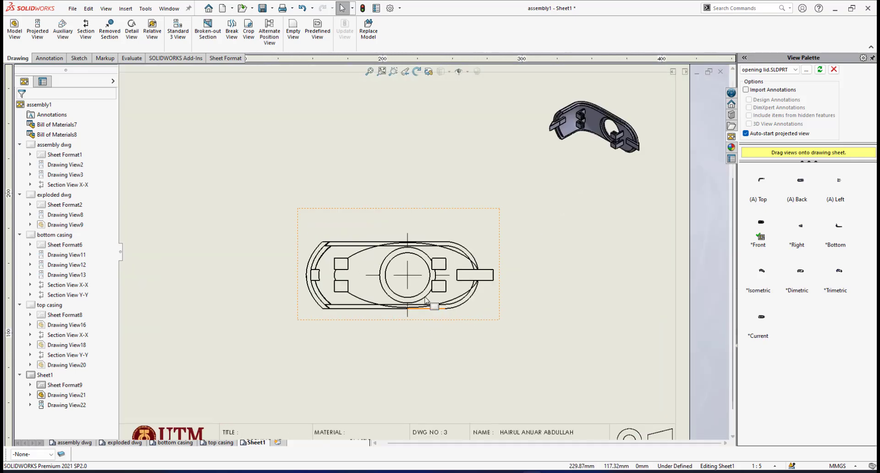
pyautogui.rightClick(426, 212)
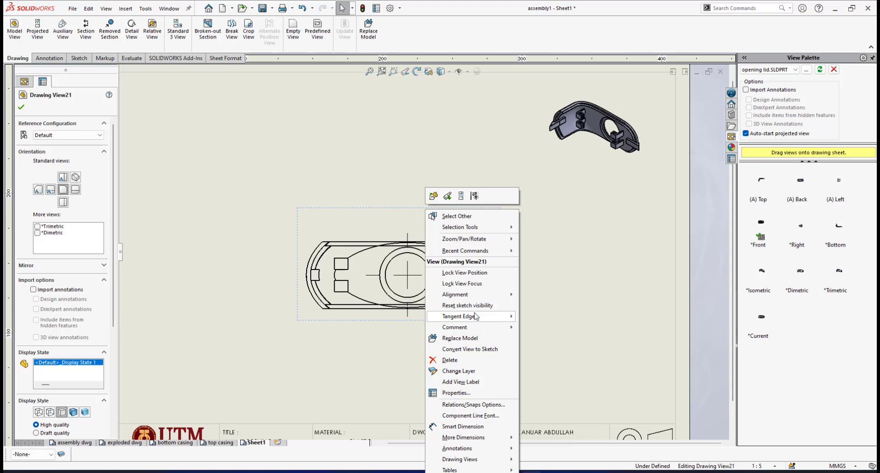
pyautogui.moveTo(475, 317)
pyautogui.click(542, 339)
pyautogui.scroll(-2, 414, 315)
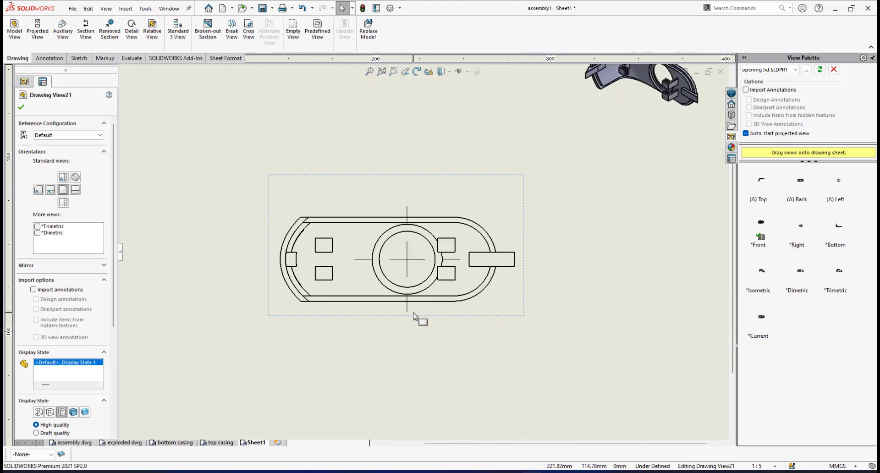
# Change the front view's display style to Hidden Lines Visible.
pyautogui.scroll(2, 414, 314)
pyautogui.scroll(-1, 379, 275)
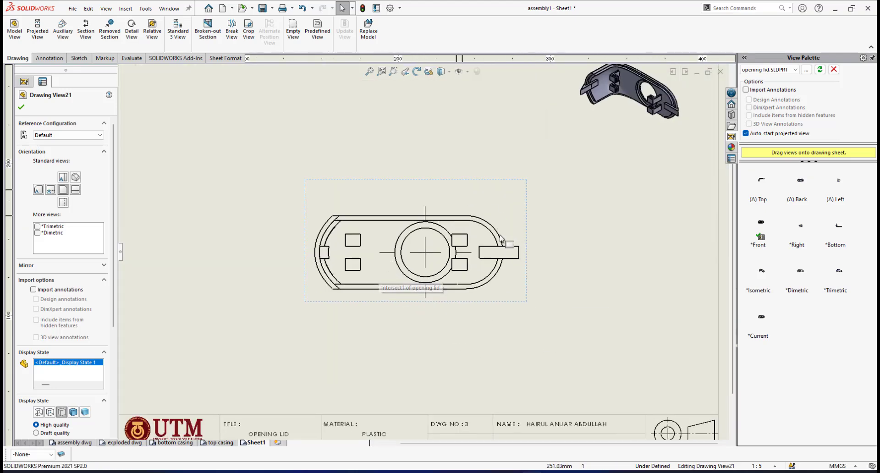
pyautogui.scroll(-2, 403, 222)
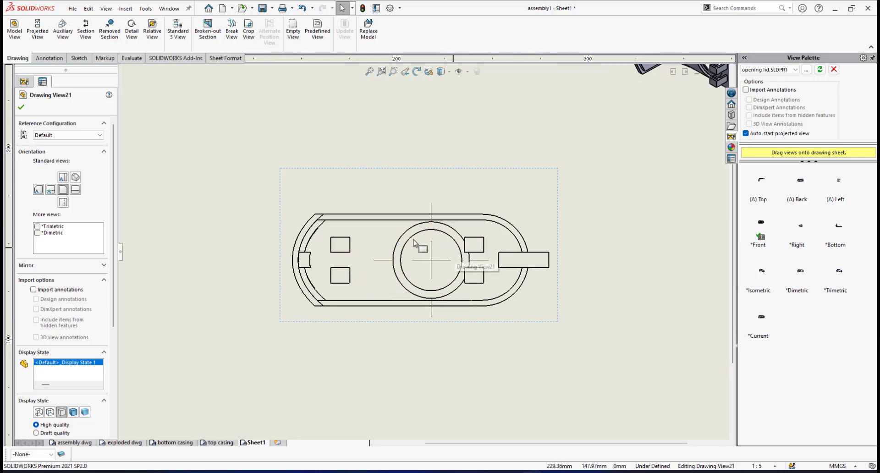
pyautogui.click(448, 74)
pyautogui.click(443, 123)
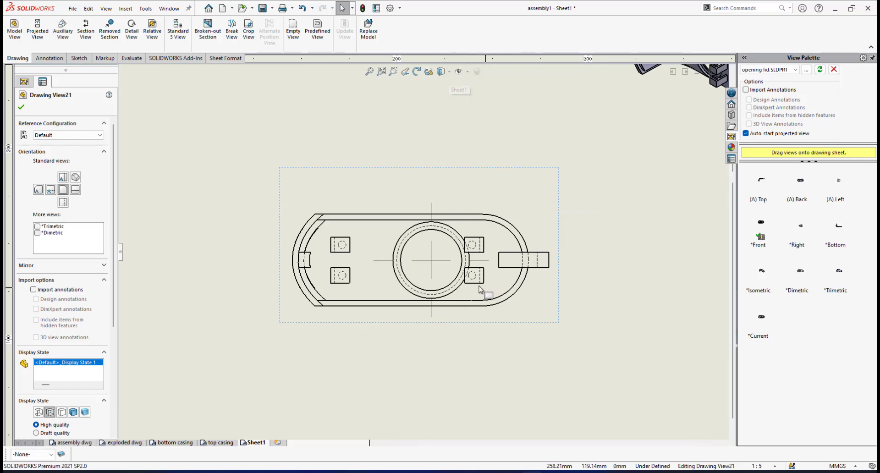
pyautogui.scroll(3, 458, 252)
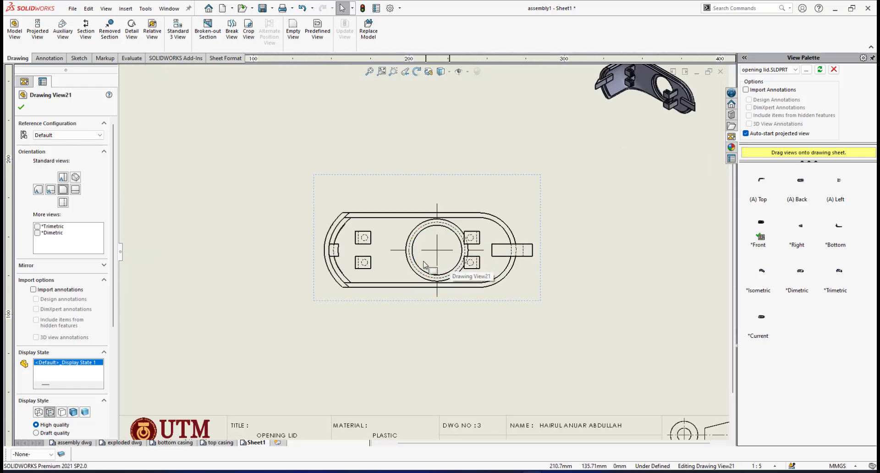
# Override the document defaults for the center mark on the front view's large circle and set its mark size to 0.50 mm.
pyautogui.scroll(-1, 422, 258)
pyautogui.scroll(-2, 442, 249)
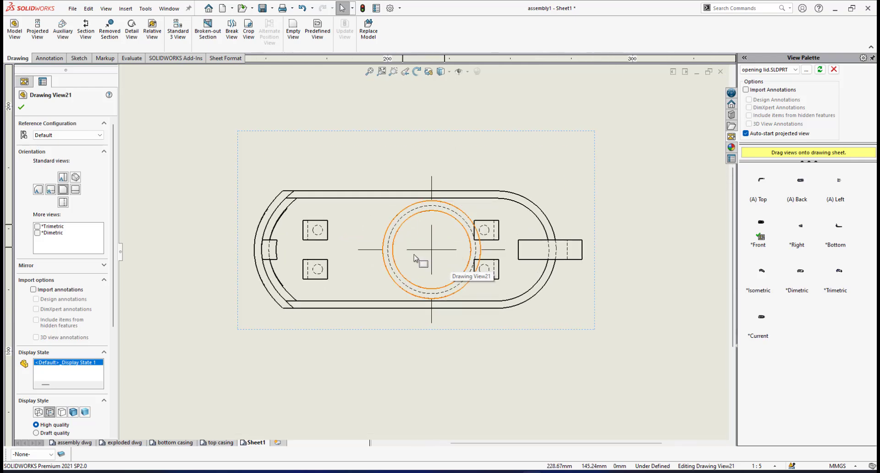
pyautogui.click(447, 251)
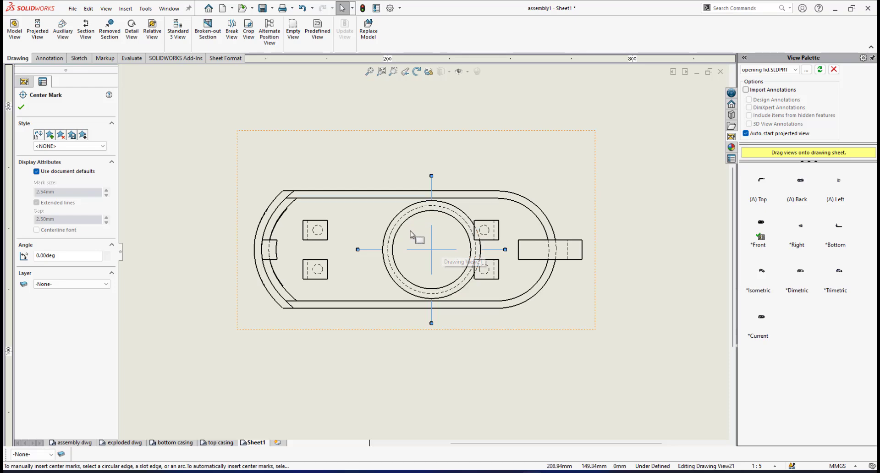
pyautogui.click(36, 172)
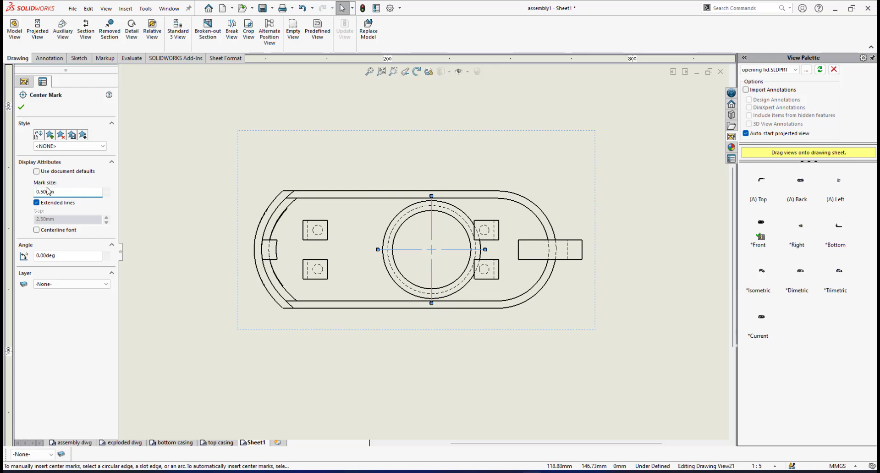
pyautogui.click(21, 107)
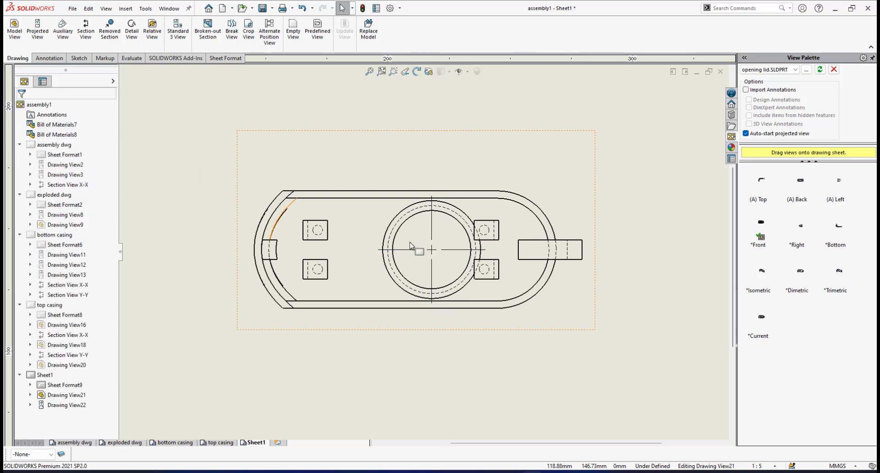
# Examine the opening lid's front view, including its center mark and hidden features, against the sheet layout.
pyautogui.scroll(2, 413, 248)
pyautogui.scroll(-2, 417, 250)
pyautogui.scroll(-1, 430, 248)
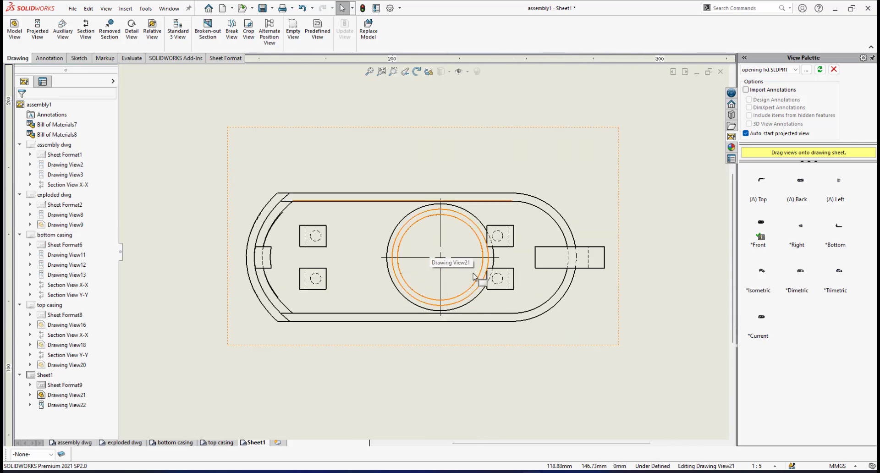
pyautogui.scroll(2, 424, 252)
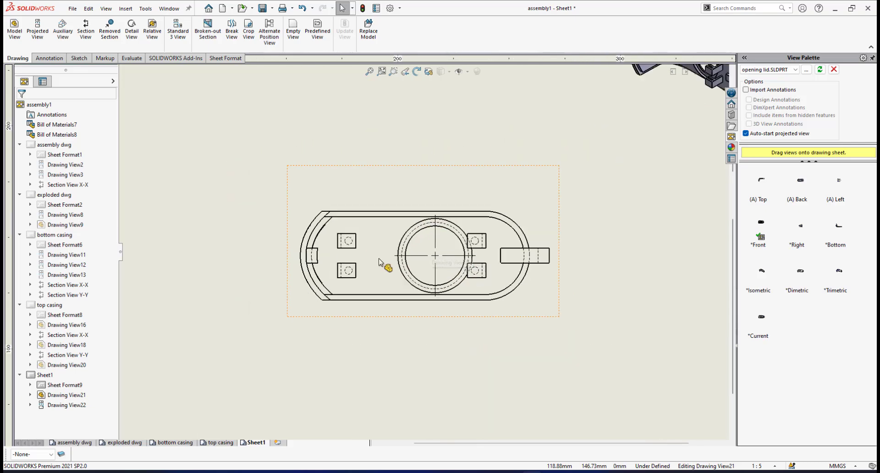
pyautogui.scroll(2, 452, 275)
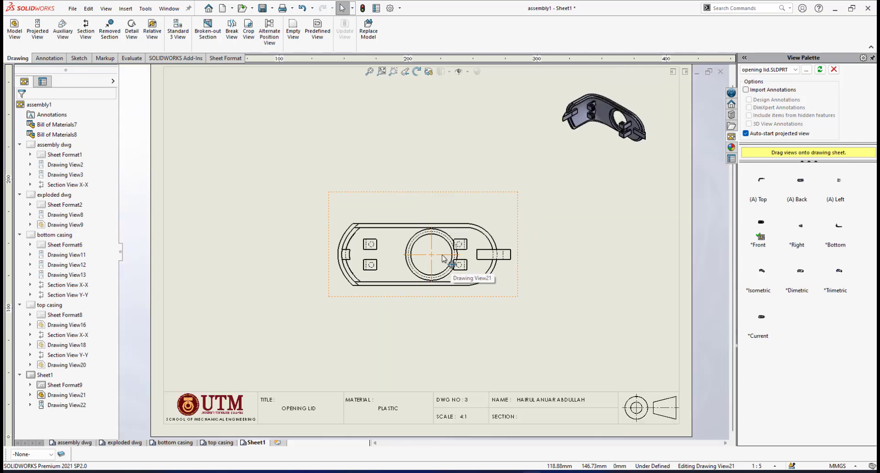
pyautogui.scroll(-3, 394, 280)
pyautogui.scroll(2, 394, 275)
pyautogui.scroll(-1, 395, 274)
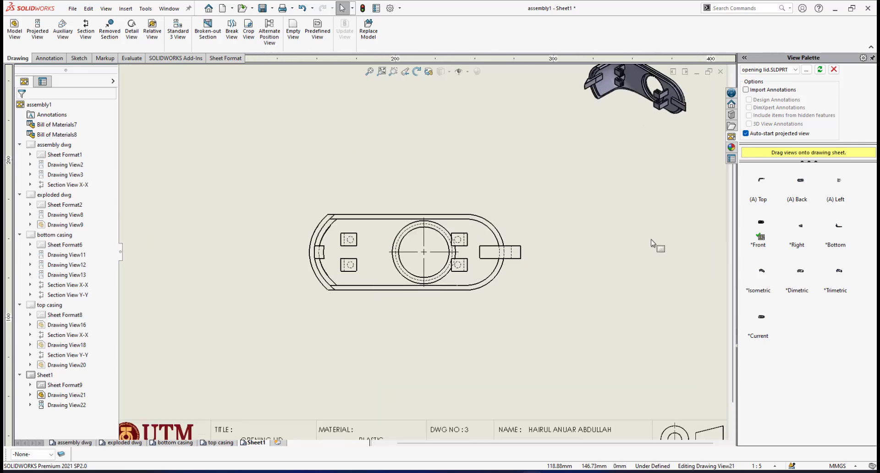
pyautogui.scroll(2, 459, 245)
pyautogui.scroll(-2, 459, 245)
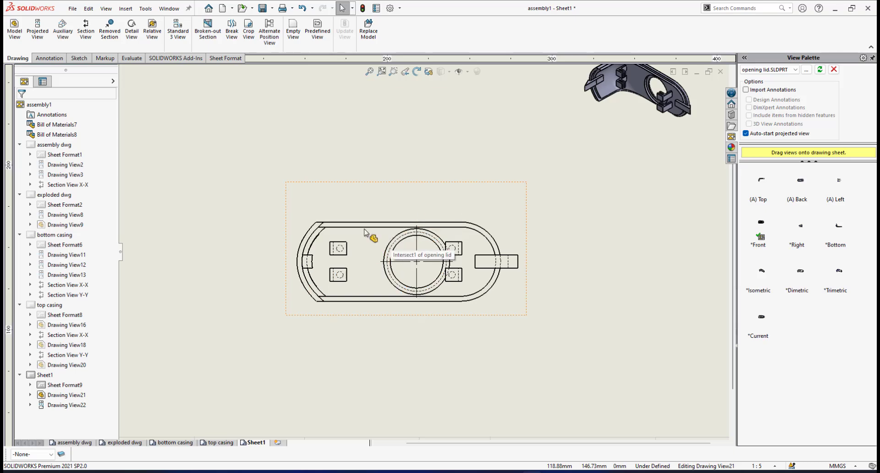
pyautogui.scroll(1, 399, 193)
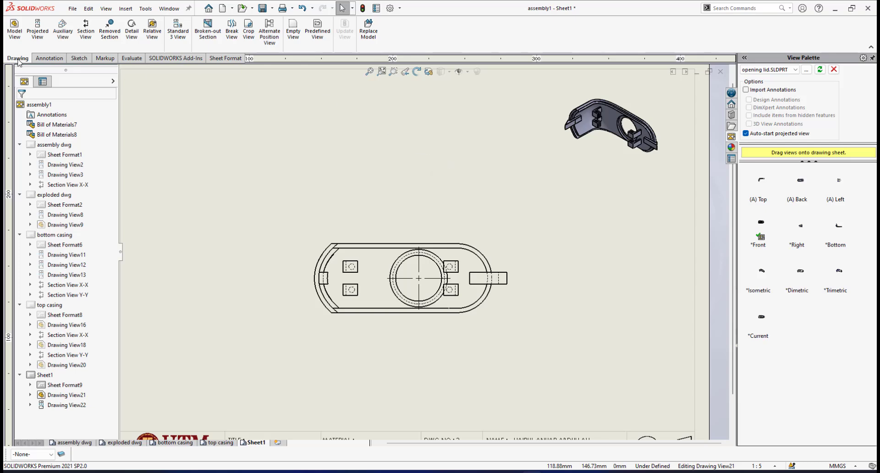
# Create a section view with a horizontal cutting line through the large circle's center and place it above the front view.
pyautogui.click(86, 28)
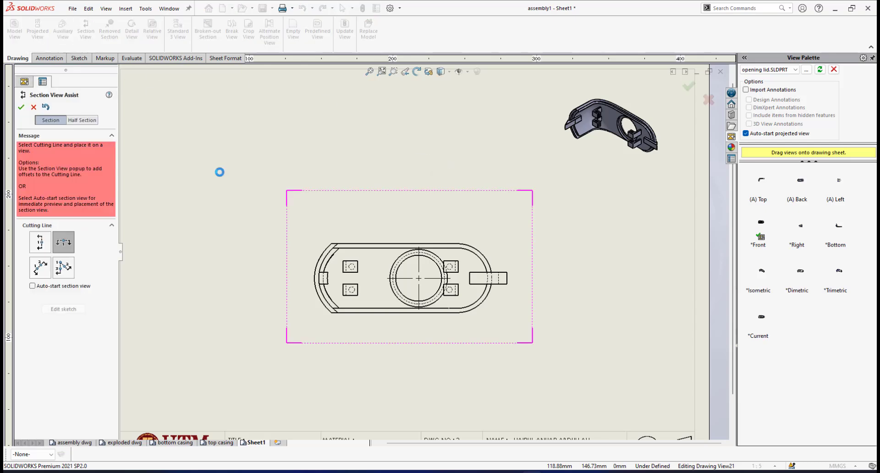
pyautogui.click(64, 243)
pyautogui.scroll(-3, 371, 293)
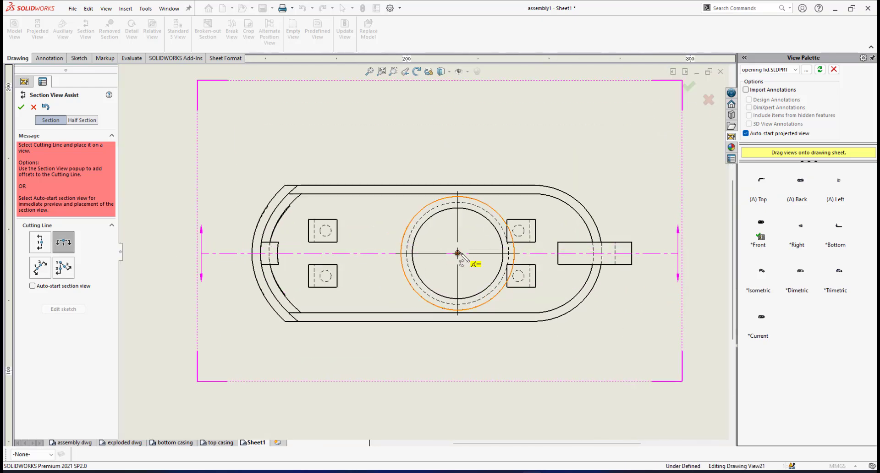
pyautogui.click(457, 252)
pyautogui.click(542, 271)
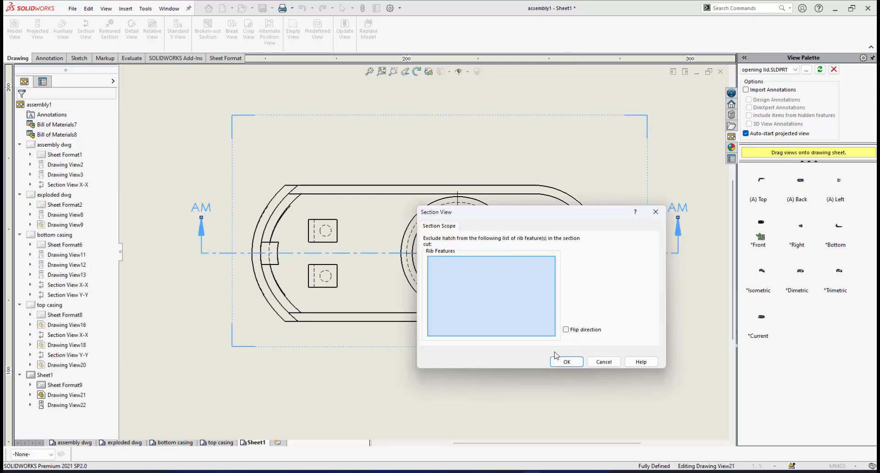
pyautogui.click(567, 361)
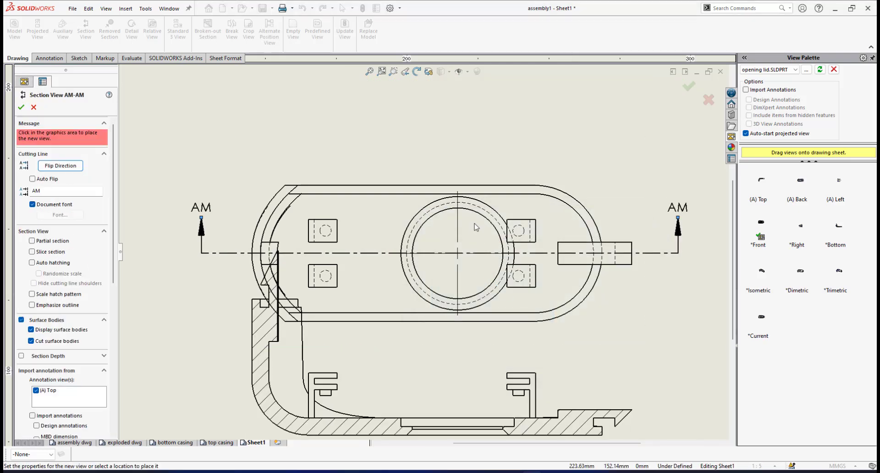
pyautogui.press('f')
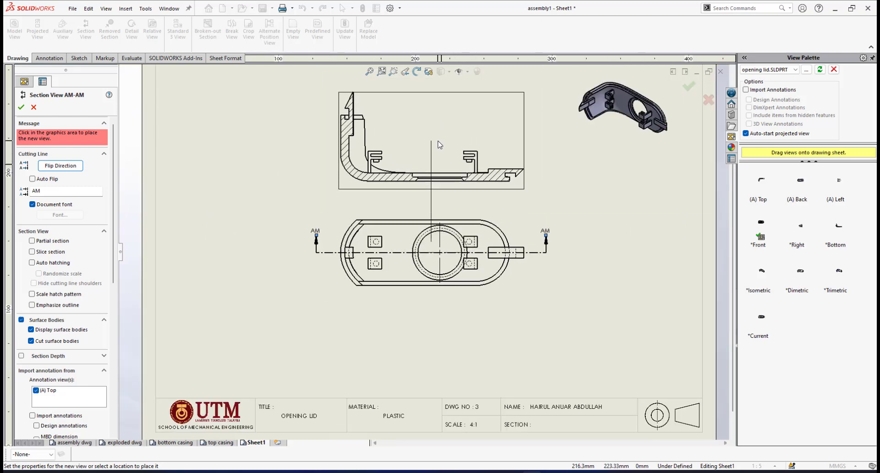
pyautogui.click(506, 184)
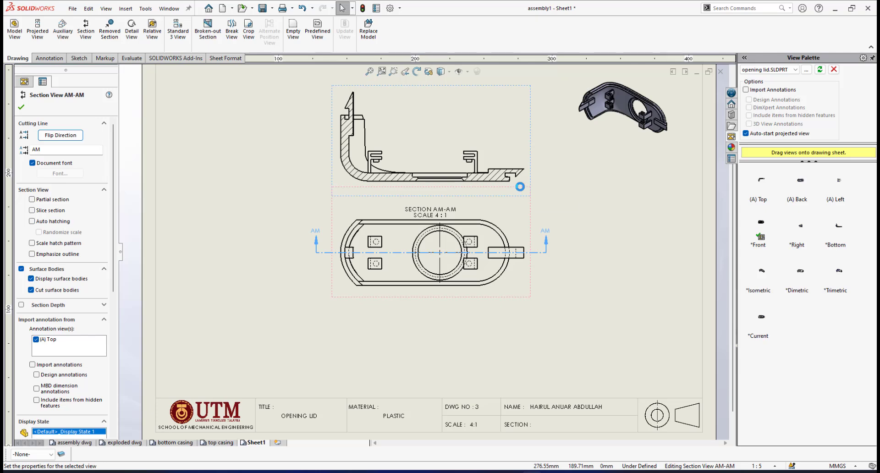
pyautogui.scroll(-1, 417, 115)
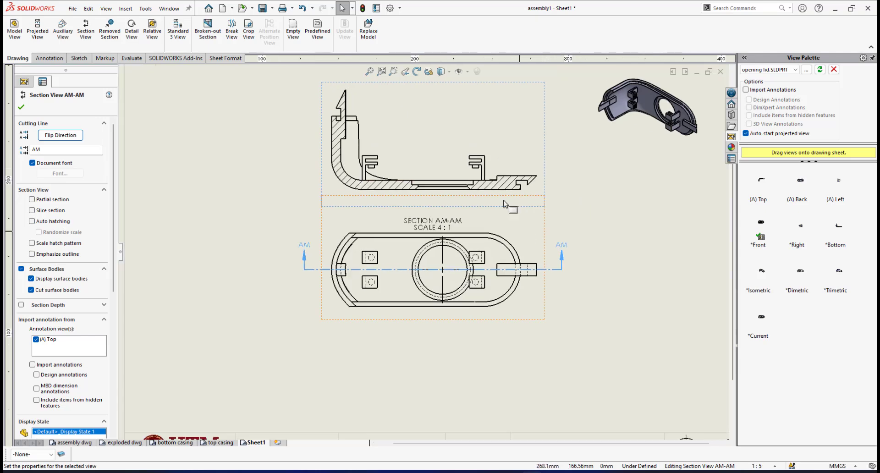
pyautogui.press('f')
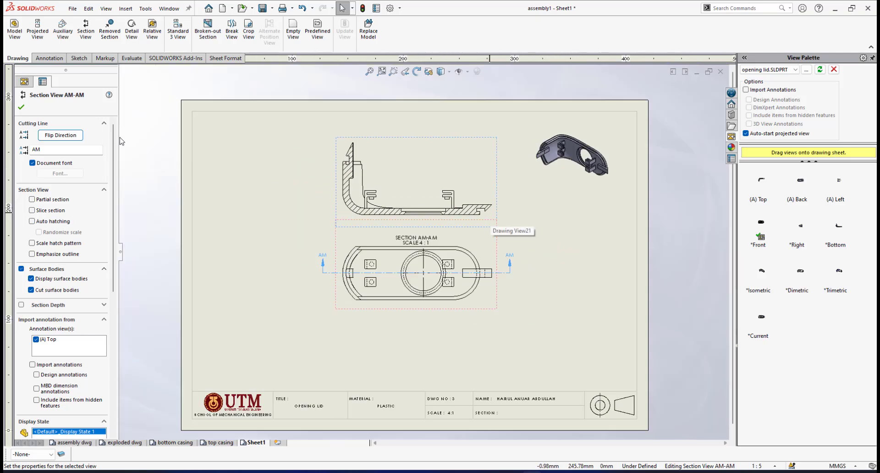
pyautogui.click(21, 107)
pyautogui.scroll(-1, 502, 316)
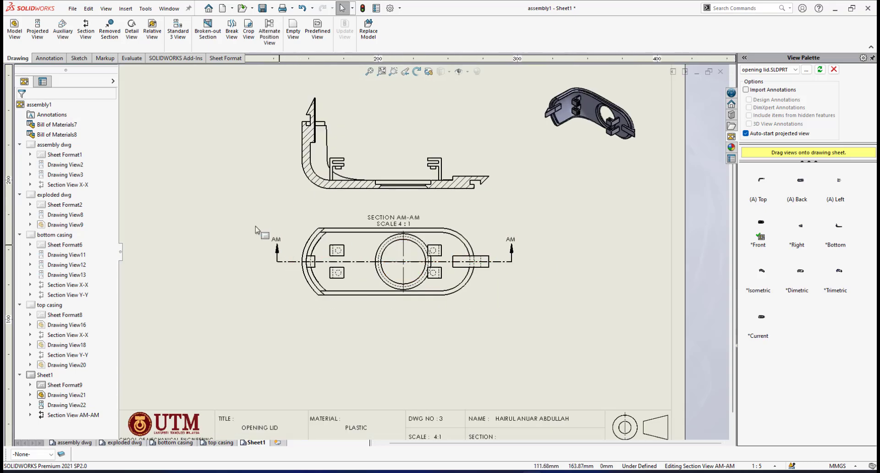
# Flip the cutting direction of the opening lid's section view and accept the change.
pyautogui.click(504, 263)
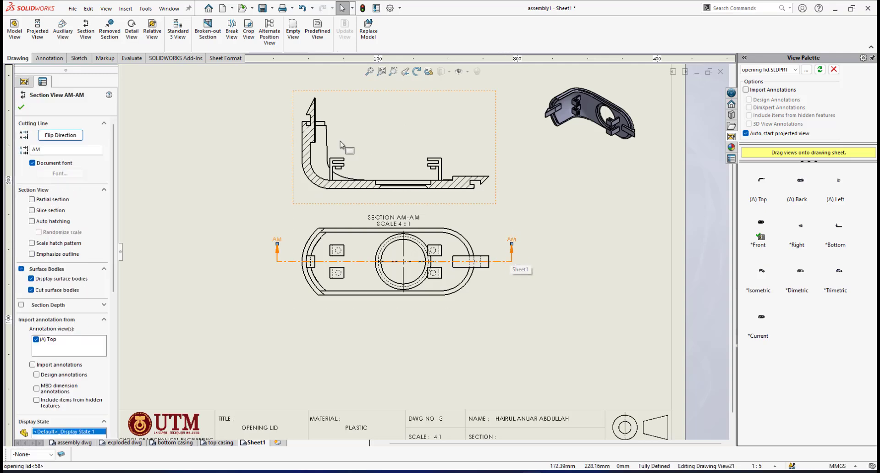
pyautogui.scroll(-2, 341, 151)
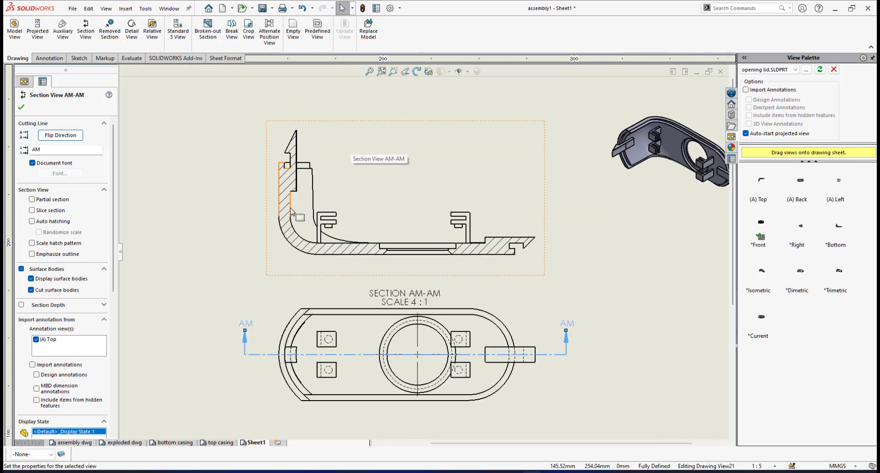
pyautogui.scroll(2, 566, 204)
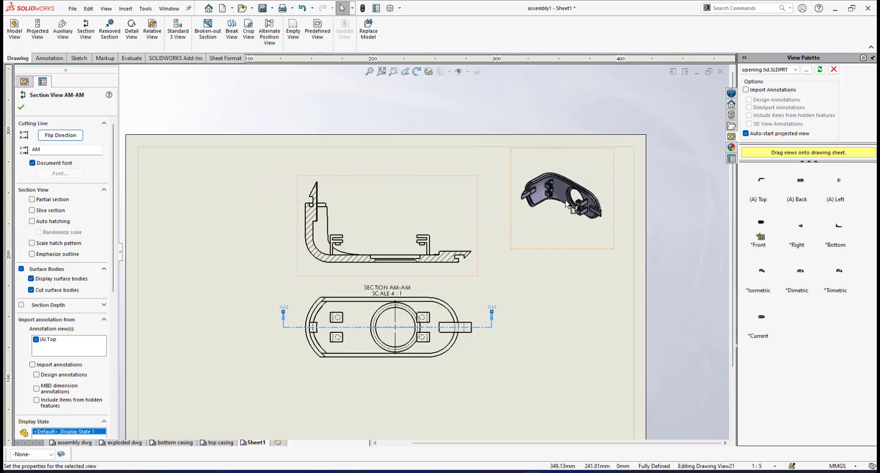
pyautogui.scroll(-3, 567, 205)
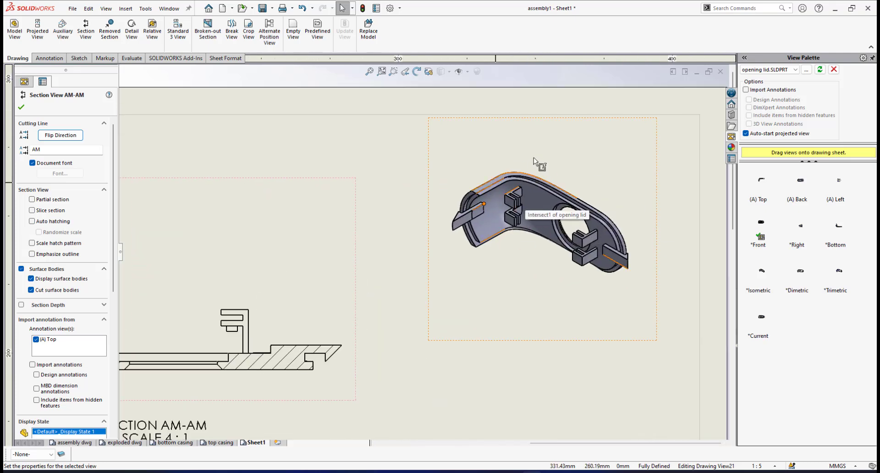
pyautogui.scroll(2, 503, 209)
pyautogui.scroll(-1, 439, 239)
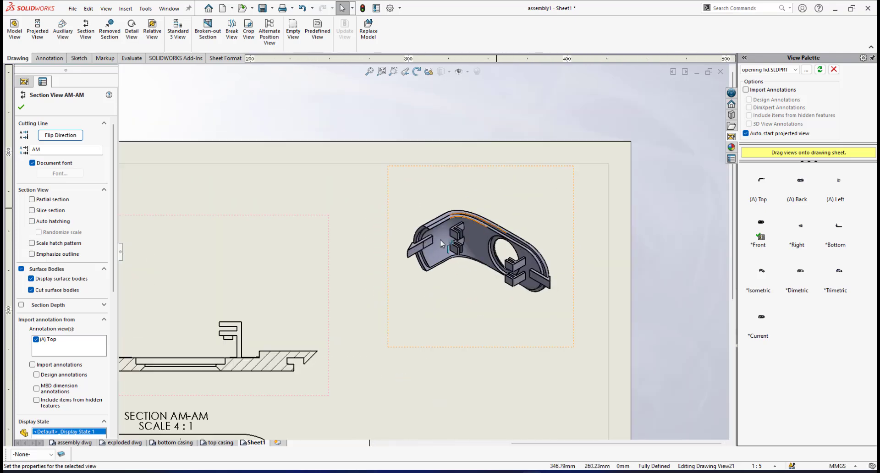
pyautogui.scroll(3, 283, 317)
pyautogui.scroll(-3, 456, 326)
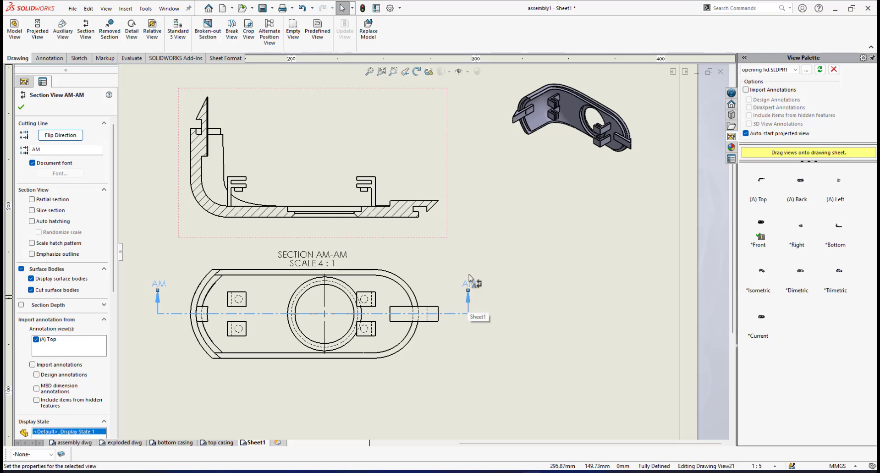
pyautogui.click(71, 136)
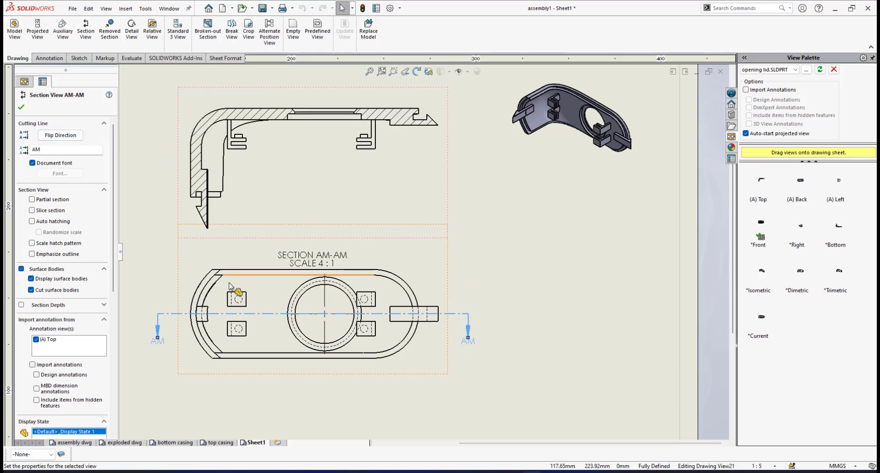
pyautogui.scroll(-1, 227, 274)
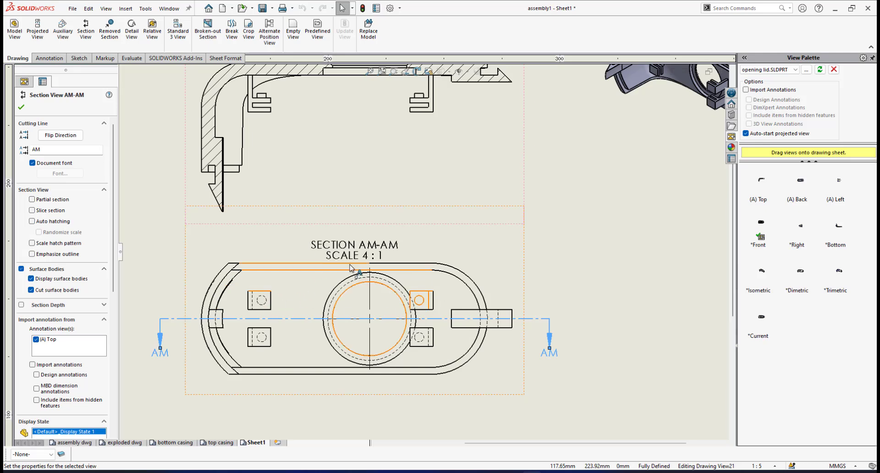
pyautogui.scroll(2, 424, 311)
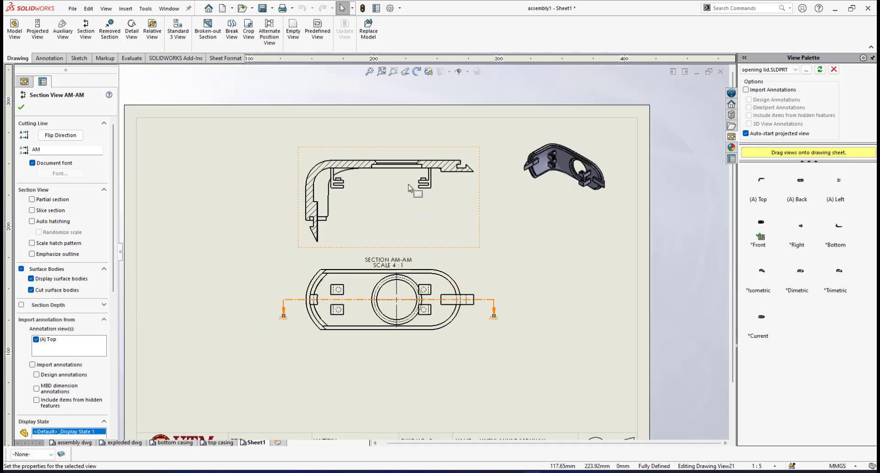
pyautogui.scroll(-1, 353, 212)
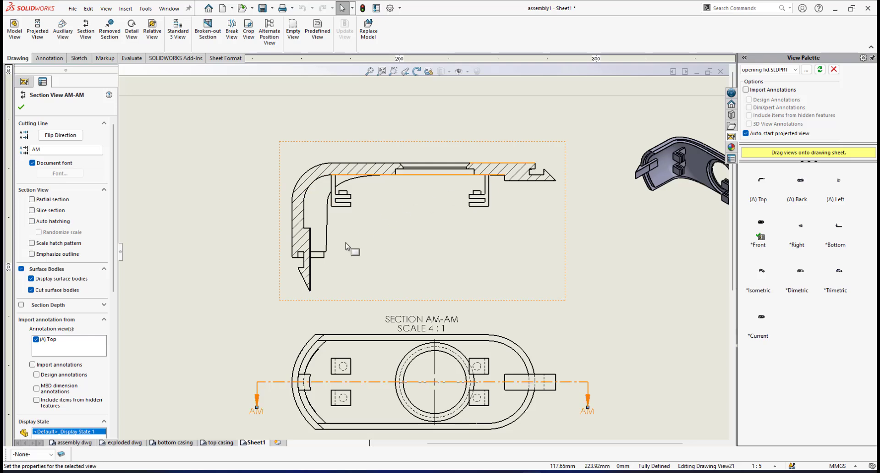
pyautogui.scroll(2, 418, 275)
pyautogui.scroll(2, 425, 249)
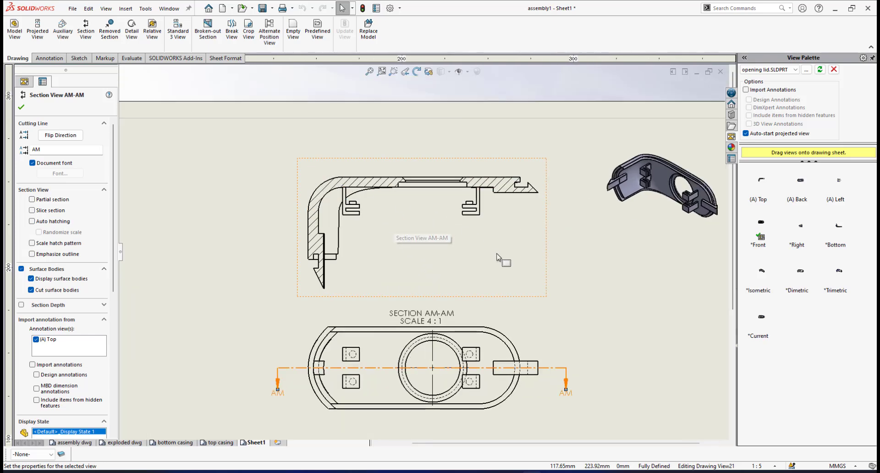
pyautogui.click(20, 108)
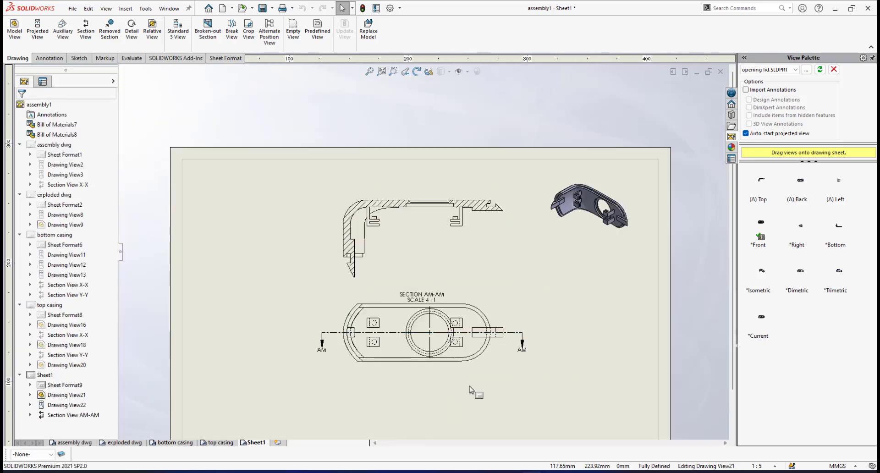
# Relabel the opening lid's section line as X, allowing the label to be reused.
pyautogui.scroll(-1, 529, 325)
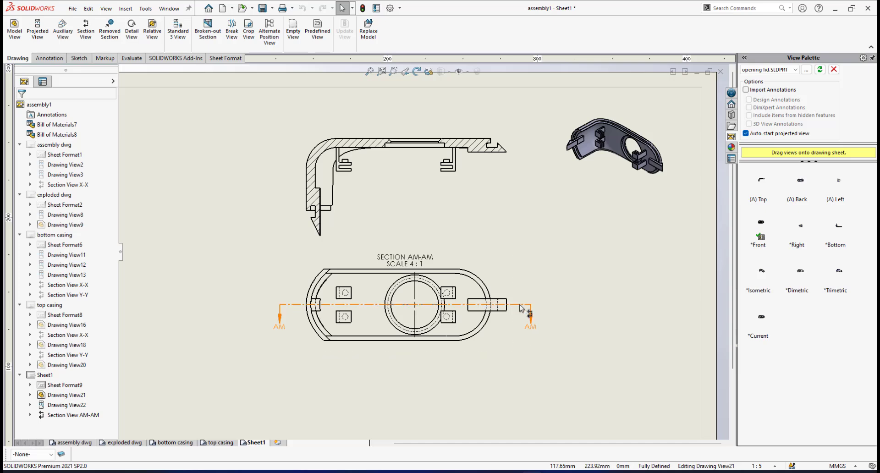
pyautogui.click(520, 305)
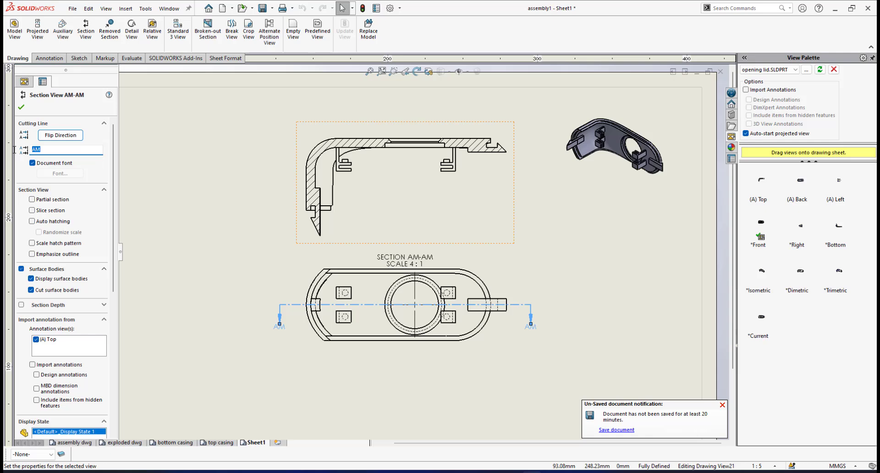
pyautogui.write('X')
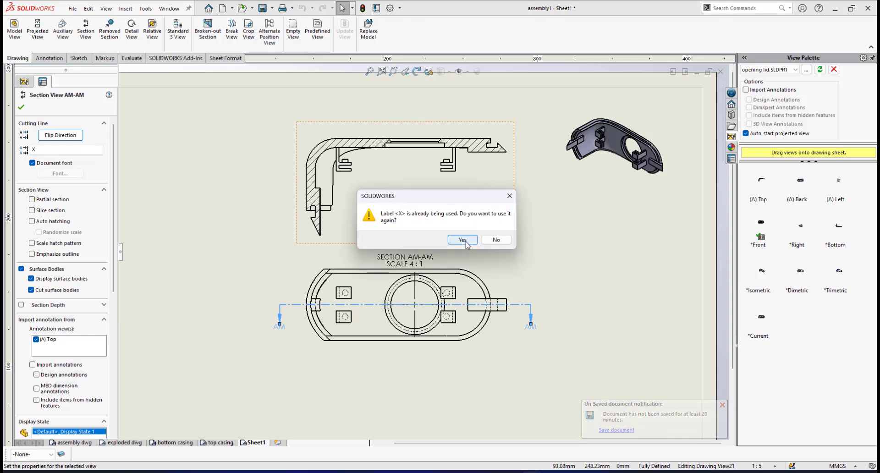
pyautogui.click(462, 240)
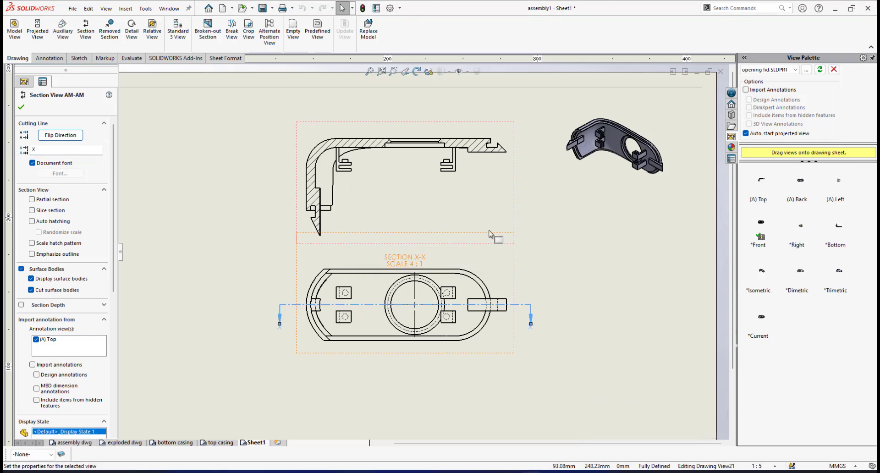
# Move the SECTION X-X label to just below the section view and delete its scale line.
pyautogui.scroll(-1, 344, 260)
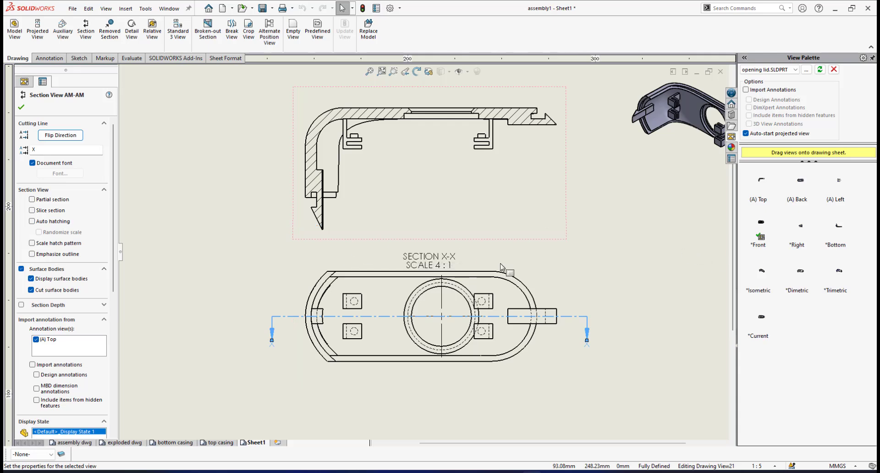
pyautogui.moveTo(427, 257); pyautogui.dragTo(430, 231)
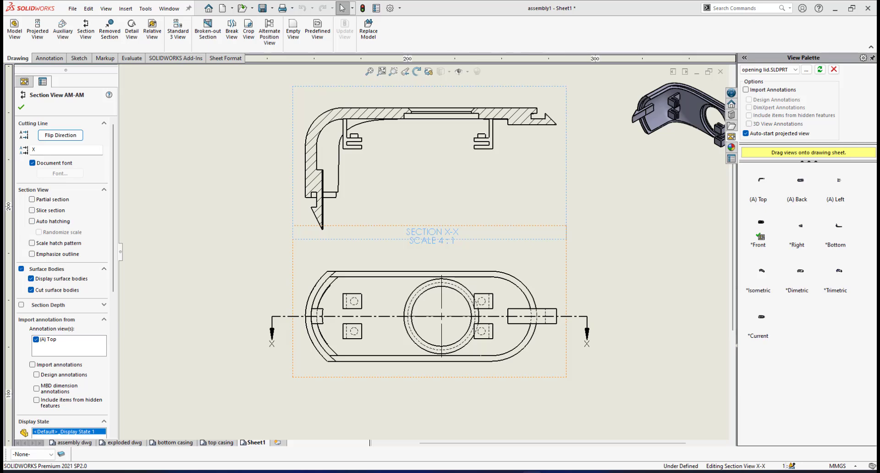
pyautogui.click(448, 239)
pyautogui.scroll(4, 448, 241)
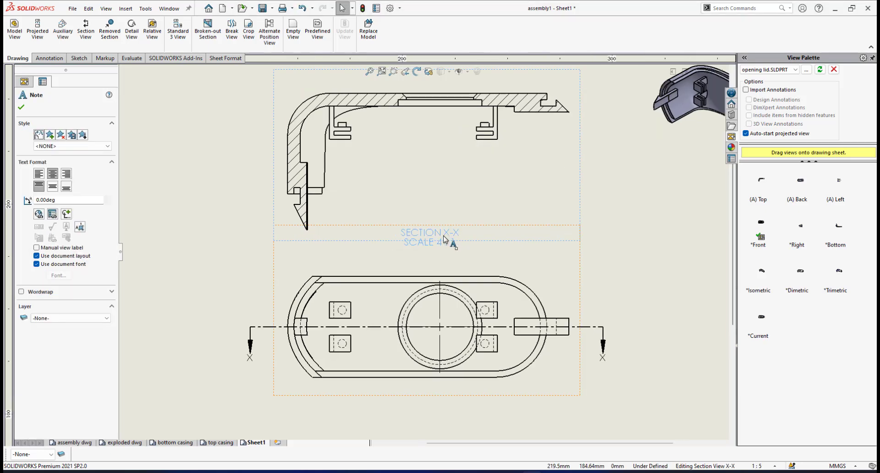
pyautogui.doubleClick(416, 255)
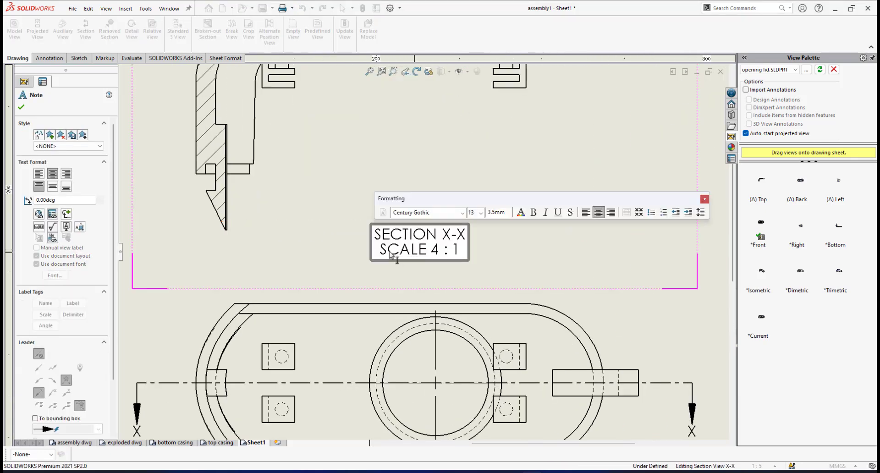
pyautogui.moveTo(383, 252); pyautogui.dragTo(467, 248)
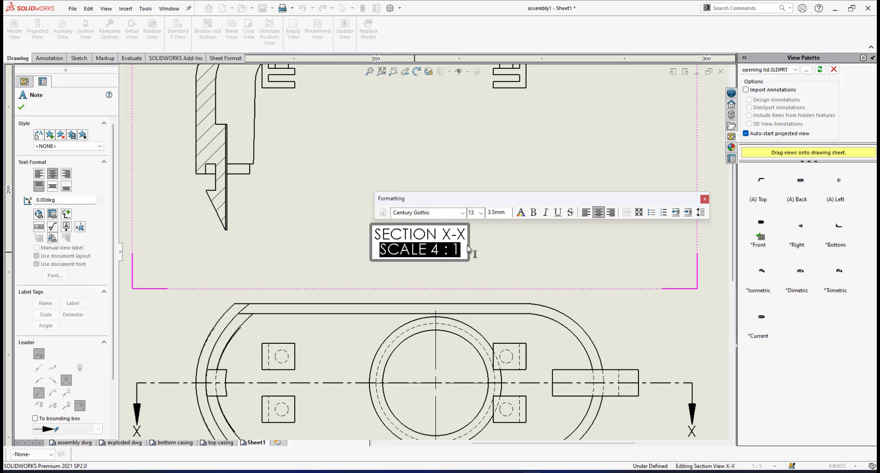
pyautogui.press('Delete')
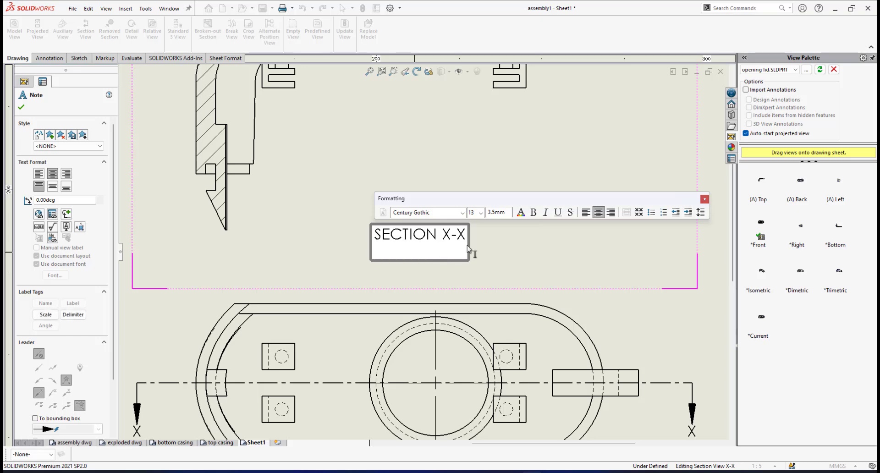
pyautogui.press('BackSpace')
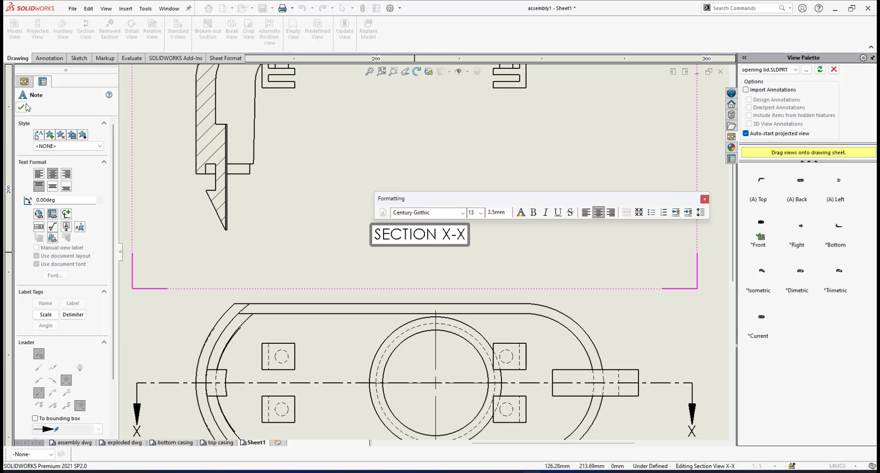
pyautogui.click(22, 107)
pyautogui.scroll(4, 431, 254)
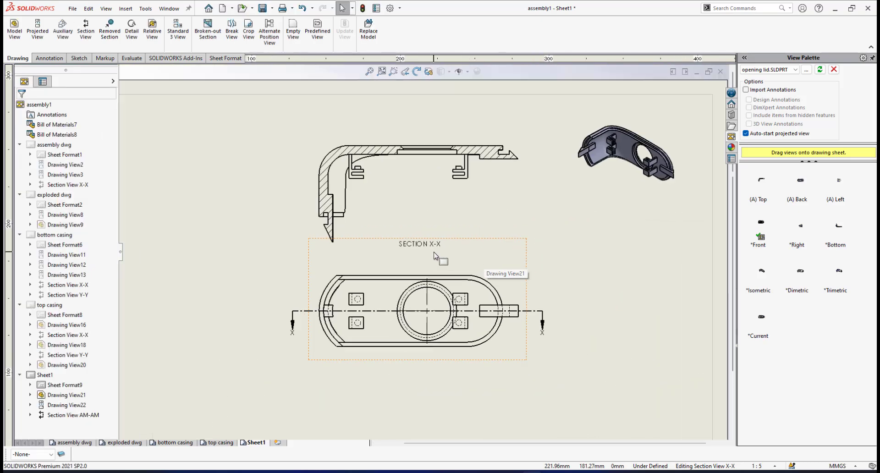
pyautogui.scroll(-1, 435, 255)
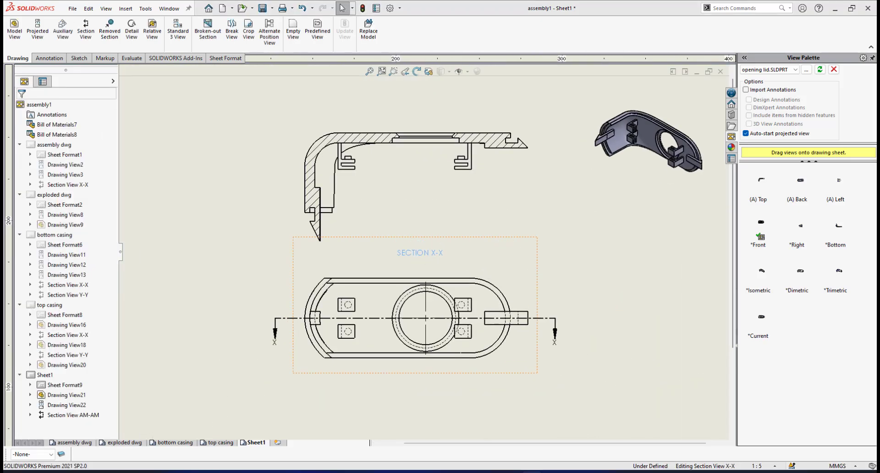
# Shift the opening lid's front view left and slightly down on the sheet, and nudge its aligned section view up.
pyautogui.click(545, 302)
pyautogui.scroll(3, 416, 326)
pyautogui.moveTo(399, 325); pyautogui.dragTo(389, 353)
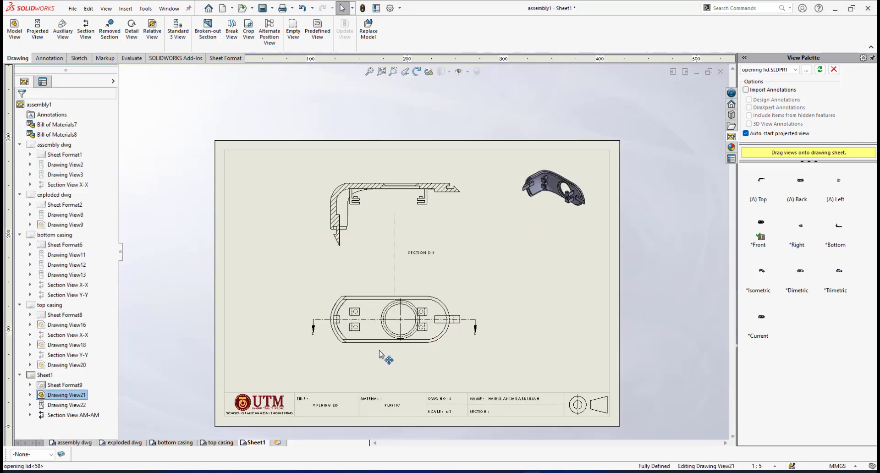
pyautogui.moveTo(377, 349); pyautogui.dragTo(334, 355)
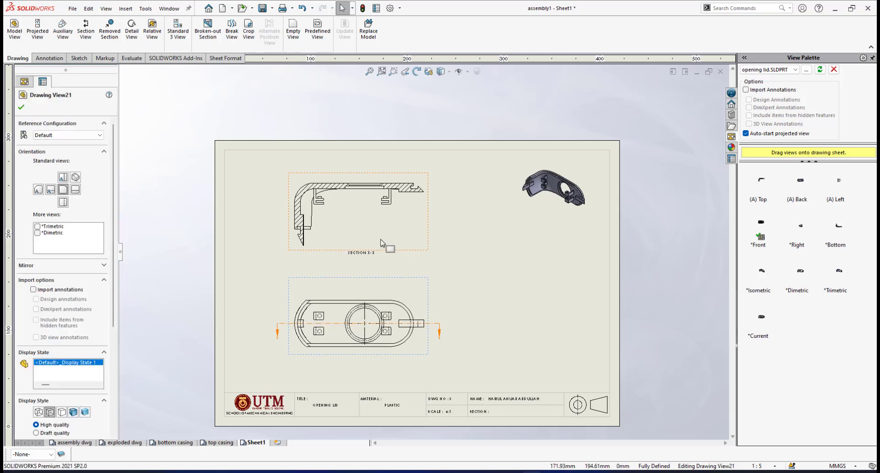
pyautogui.scroll(-3, 376, 238)
pyautogui.moveTo(472, 210)
pyautogui.mouseDown()
pyautogui.moveTo(477, 231)
pyautogui.moveTo(466, 207)
pyautogui.mouseUp()
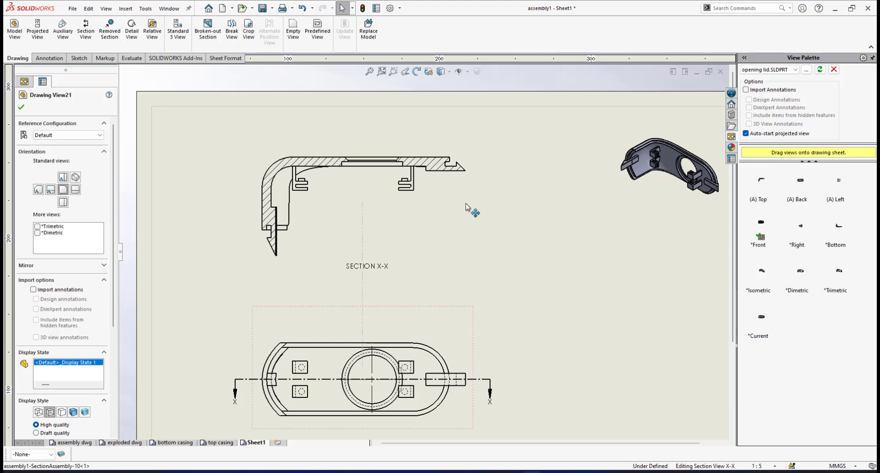
pyautogui.click(544, 263)
pyautogui.scroll(2, 366, 248)
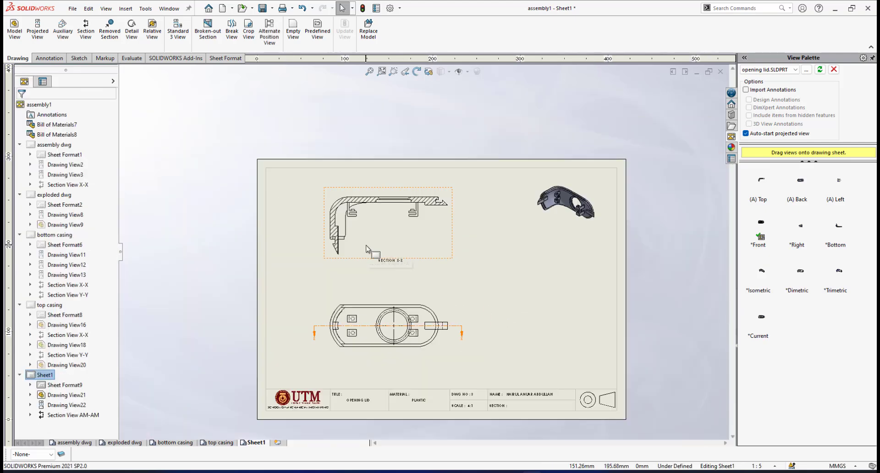
# Replace the section view's material crosshatch with a Parallel Lines hatch at scale 3 and a 45-degree angle.
pyautogui.scroll(-5, 361, 187)
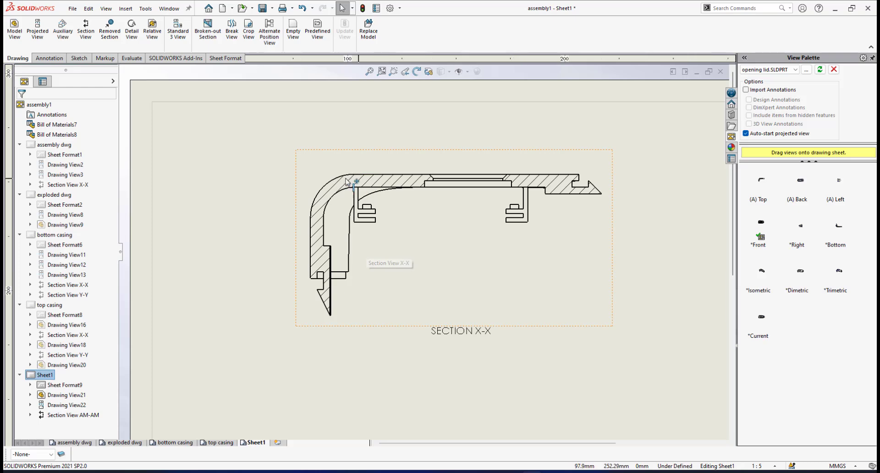
pyautogui.click(362, 182)
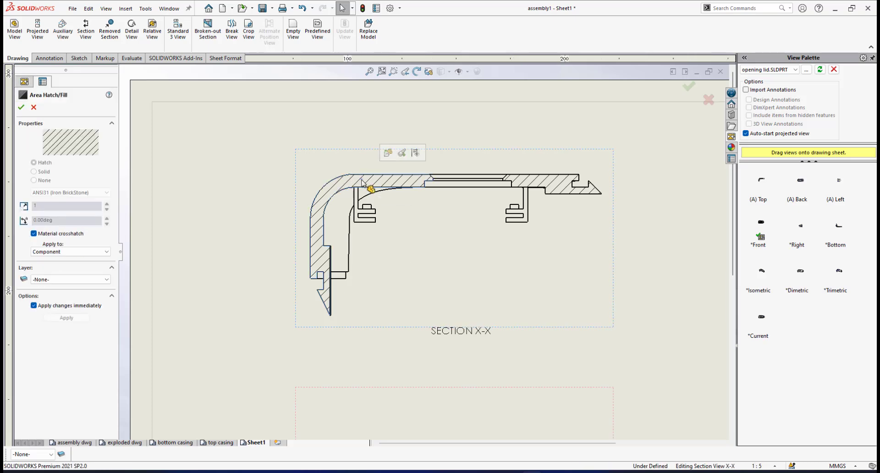
pyautogui.click(34, 233)
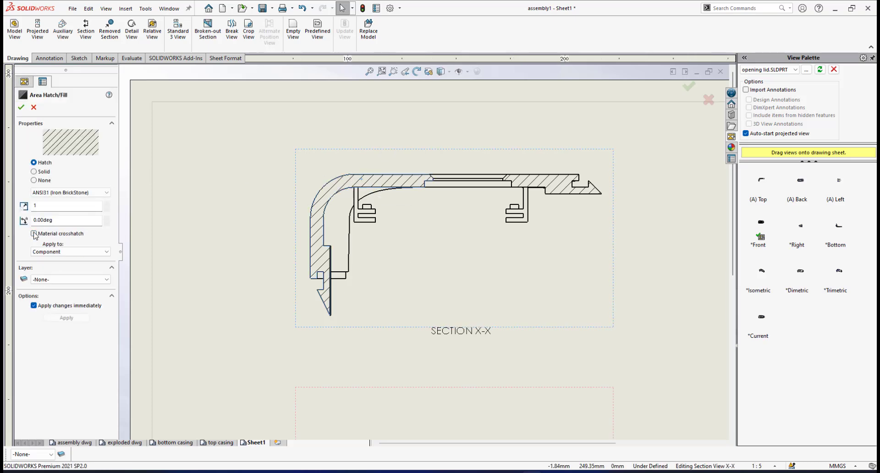
pyautogui.click(83, 193)
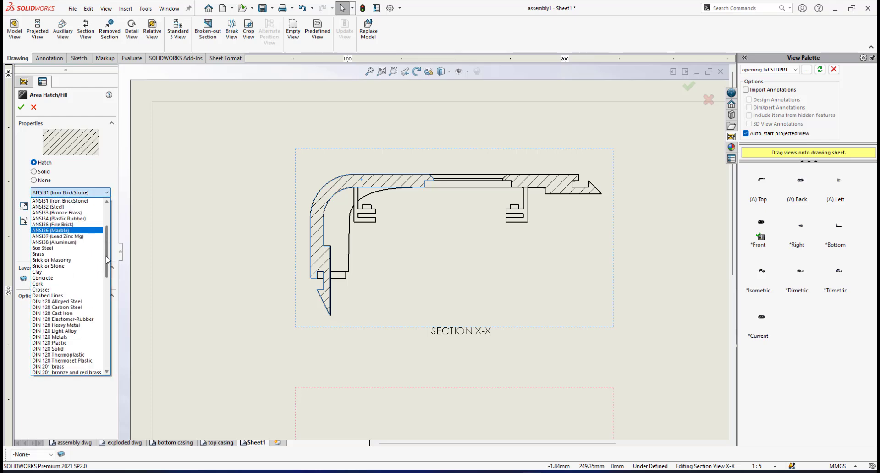
pyautogui.moveTo(108, 258); pyautogui.dragTo(105, 344)
pyautogui.click(42, 318)
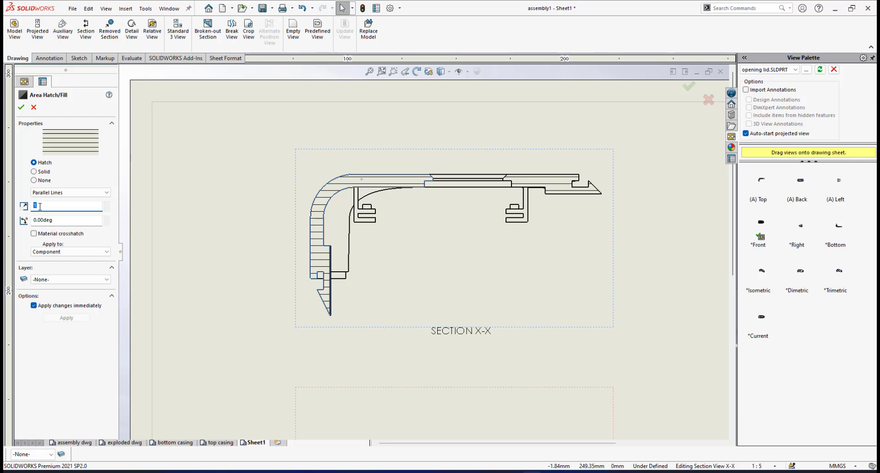
pyautogui.click(63, 223)
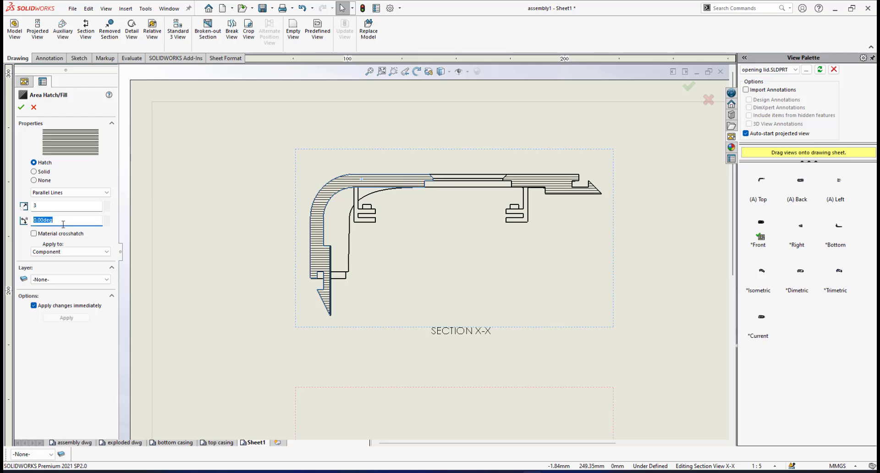
pyautogui.write('45')
pyautogui.press('Return')
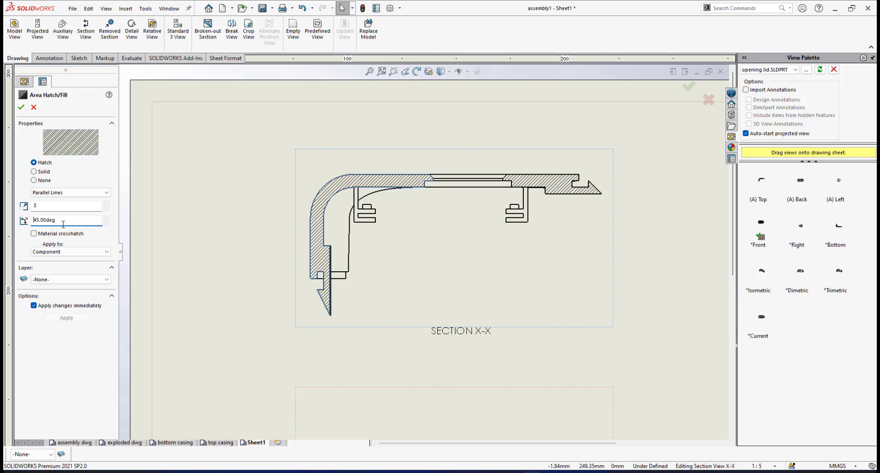
pyautogui.click(21, 108)
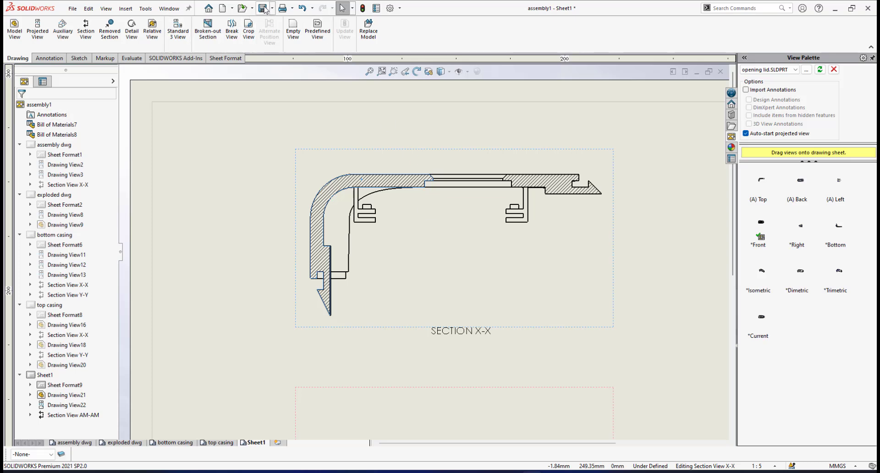
# Edit the X-X cutting line's sketch, shortening both ends to sit closer to the front view's outline.
pyautogui.scroll(2, 513, 225)
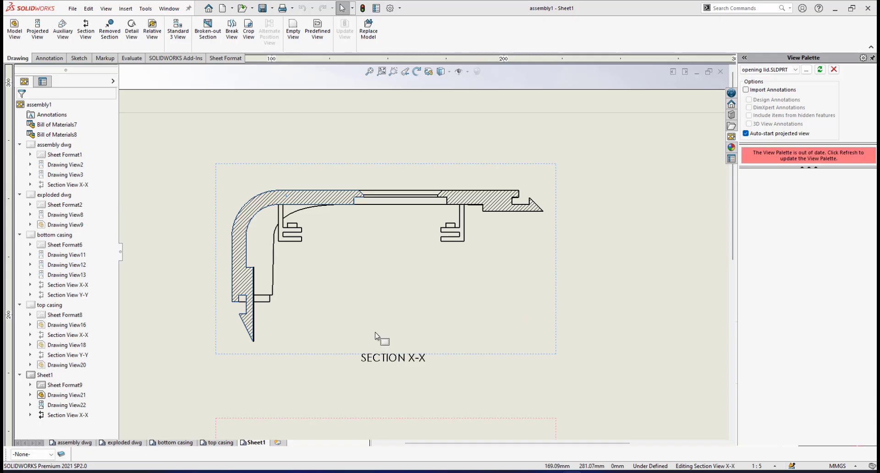
pyautogui.scroll(-3, 375, 335)
pyautogui.scroll(2, 366, 346)
pyautogui.scroll(-3, 419, 379)
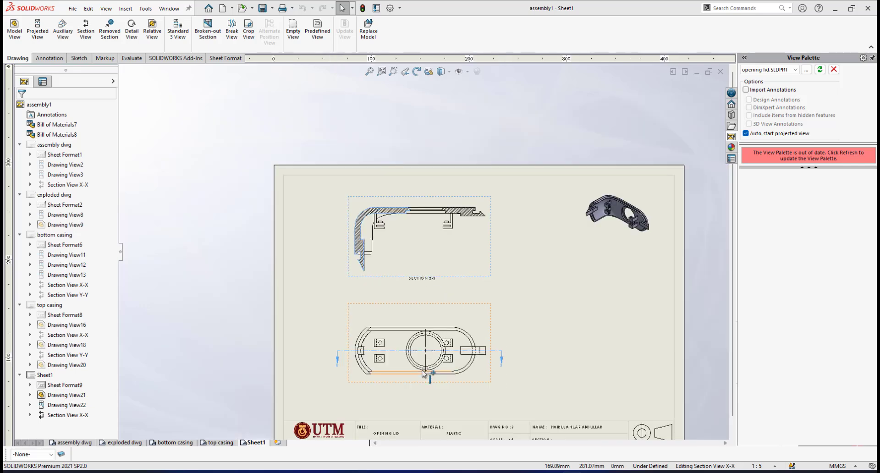
pyautogui.scroll(4, 545, 304)
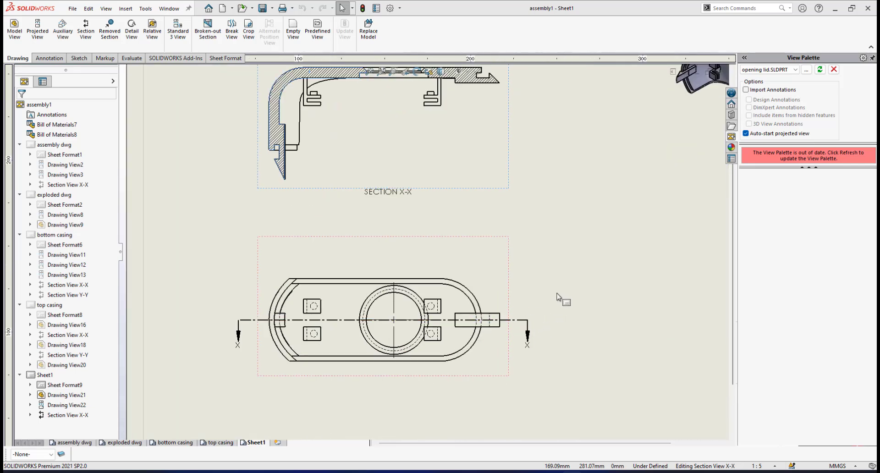
pyautogui.click(521, 320)
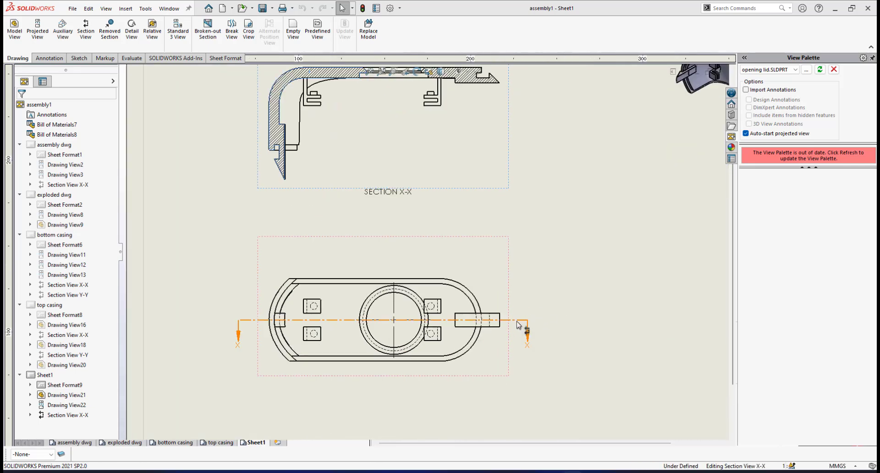
pyautogui.rightClick(517, 325)
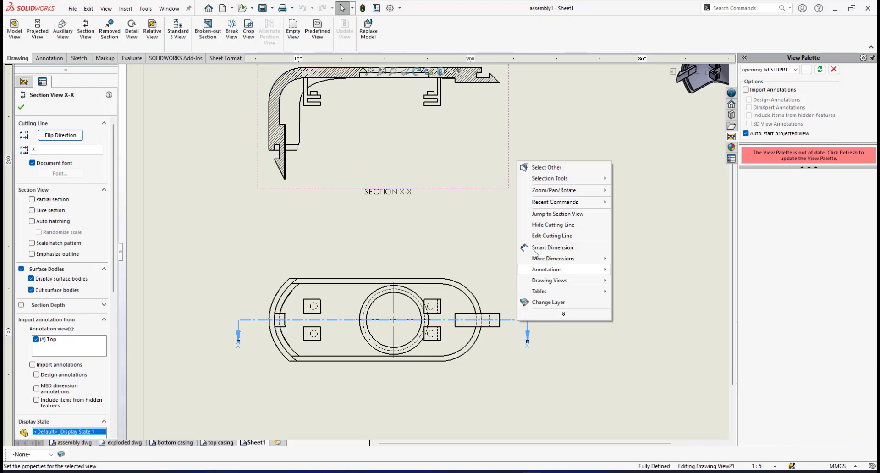
pyautogui.click(543, 235)
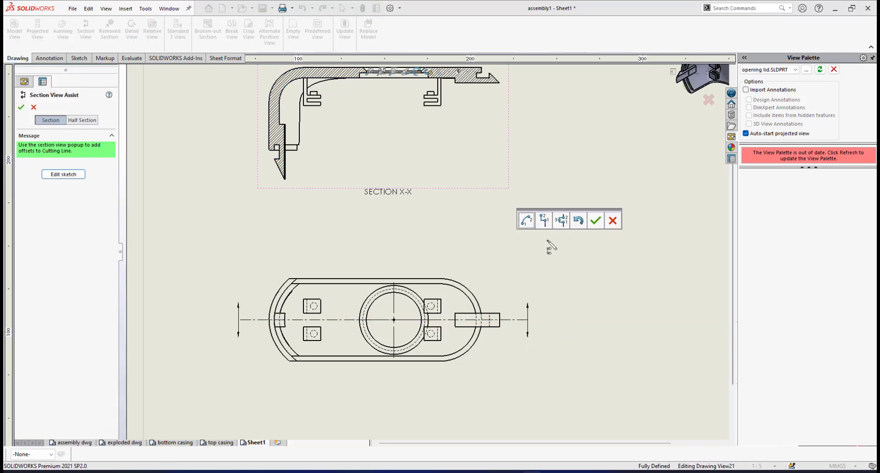
pyautogui.click(54, 176)
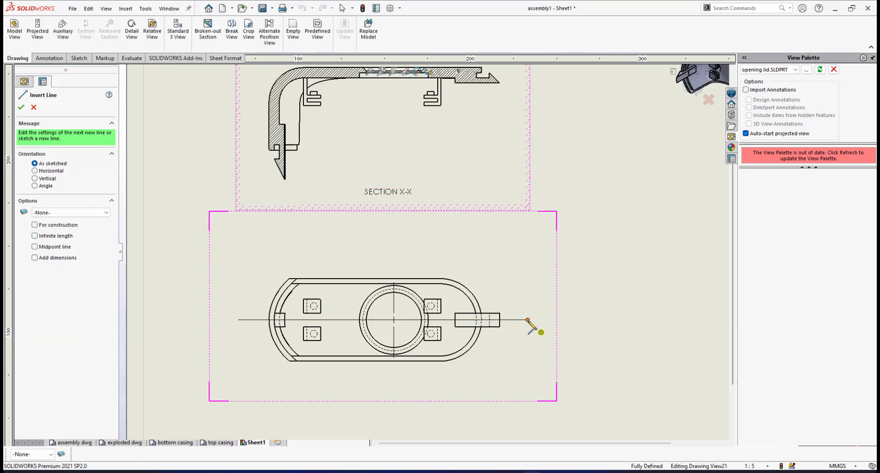
pyautogui.press('Escape')
pyautogui.moveTo(527, 320); pyautogui.dragTo(514, 320)
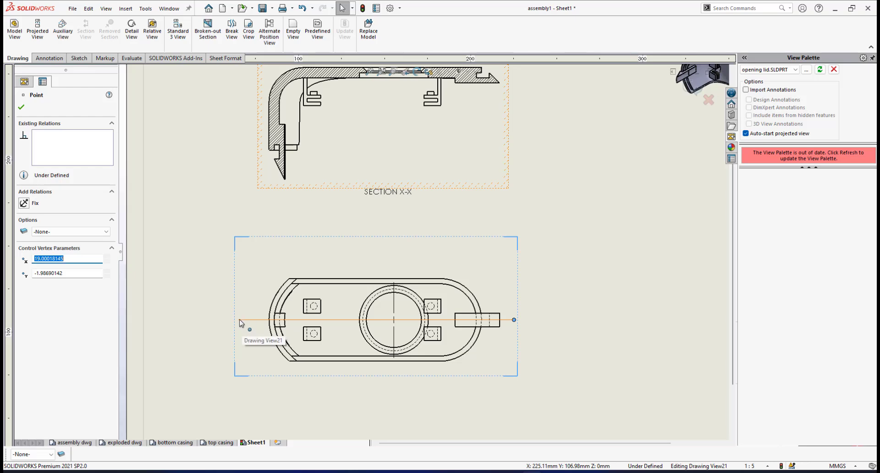
pyautogui.moveTo(239, 319); pyautogui.dragTo(256, 320)
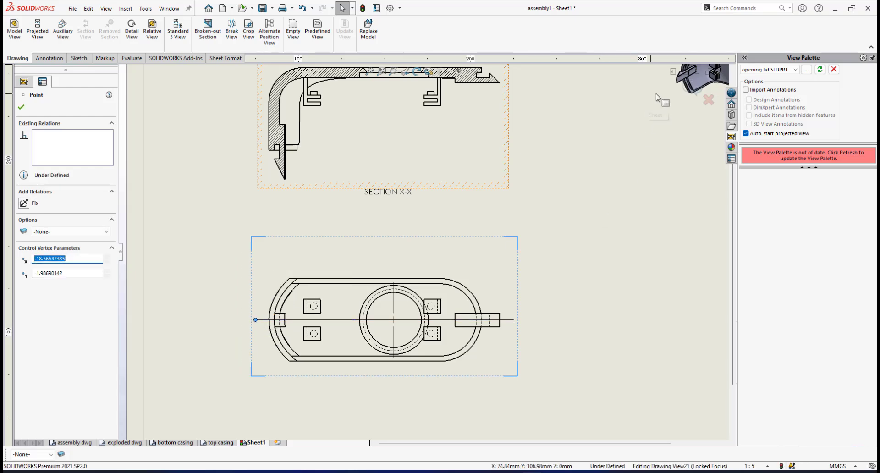
pyautogui.click(683, 89)
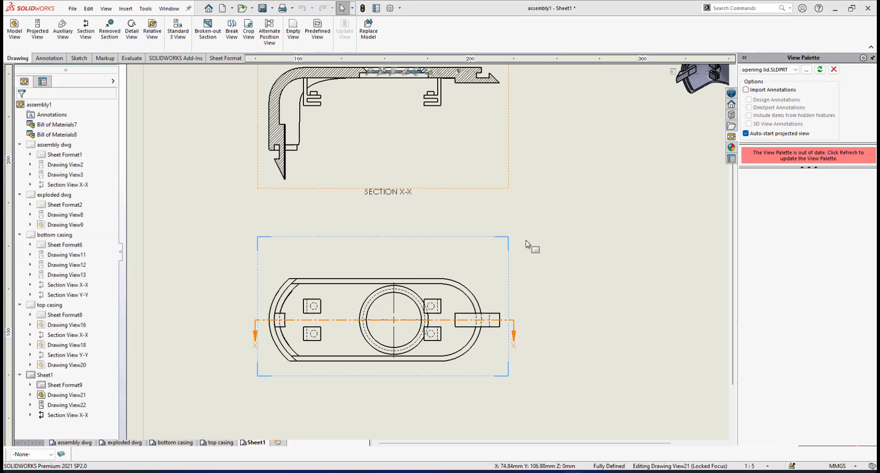
# Release the front view's focus and examine the opening lid sheet's layout, including the shortened section line and hatching.
pyautogui.scroll(1, 545, 281)
pyautogui.scroll(2, 544, 281)
pyautogui.doubleClick(520, 253)
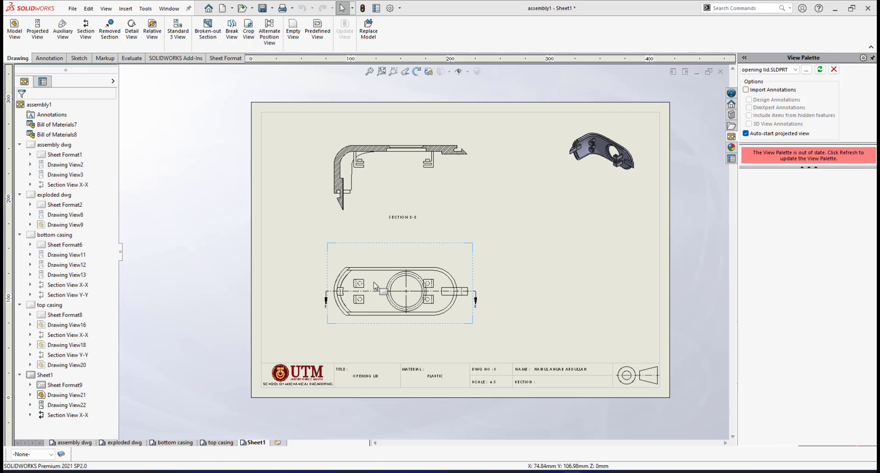
pyautogui.scroll(-2, 394, 267)
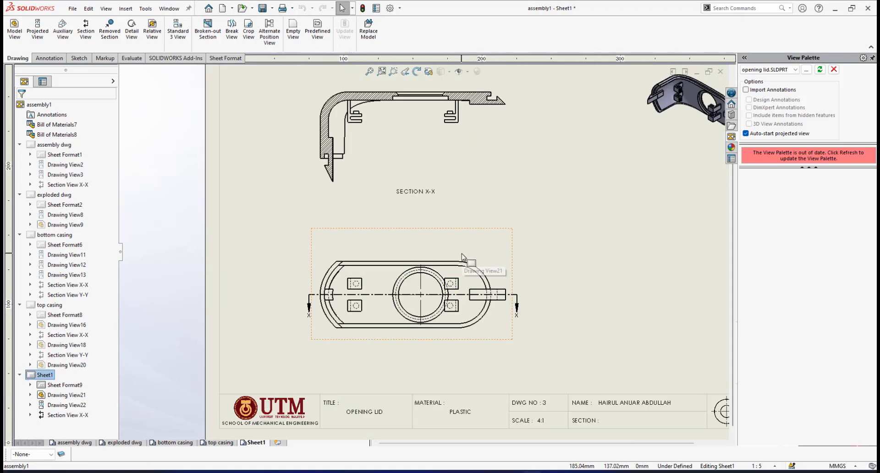
pyautogui.scroll(-1, 462, 257)
pyautogui.scroll(2, 461, 257)
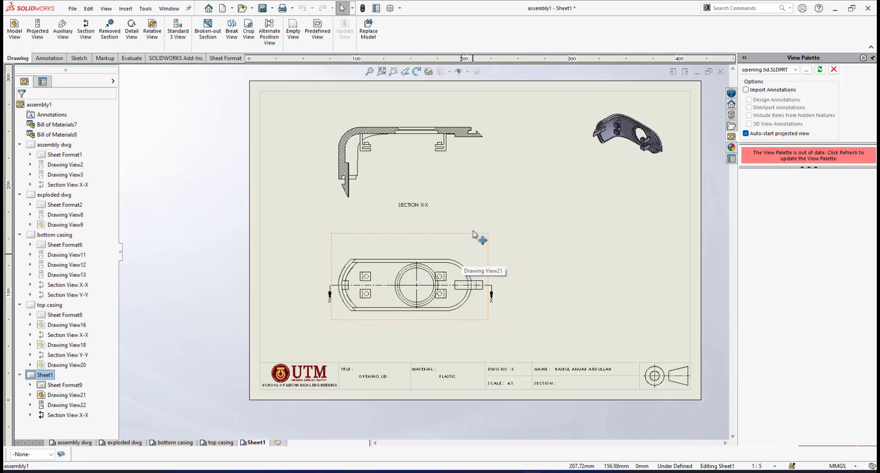
pyautogui.scroll(-2, 423, 271)
pyautogui.scroll(3, 423, 271)
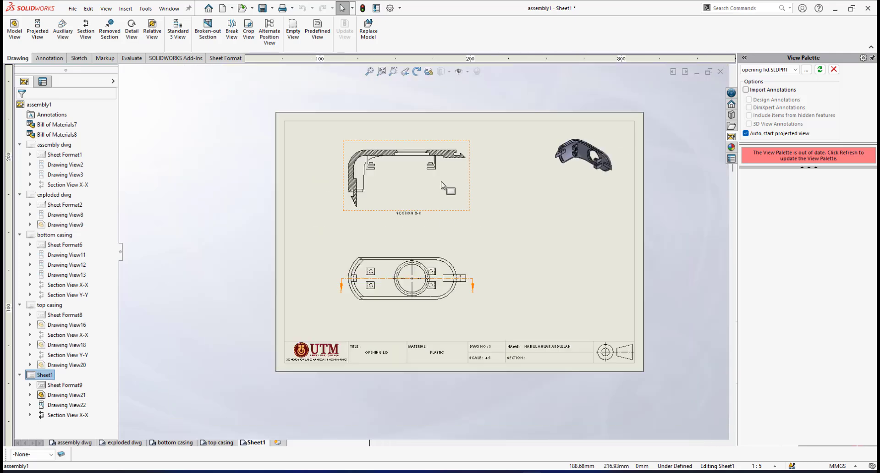
# Start a section view of the opening lid's front view, with a vertical cutting line through the large circle's centre and no excluded rib features.
pyautogui.scroll(-1, 389, 200)
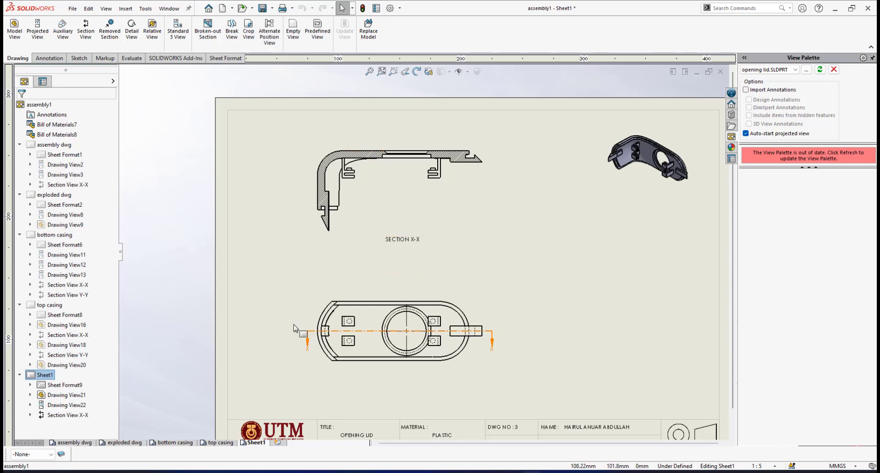
pyautogui.scroll(-1, 378, 350)
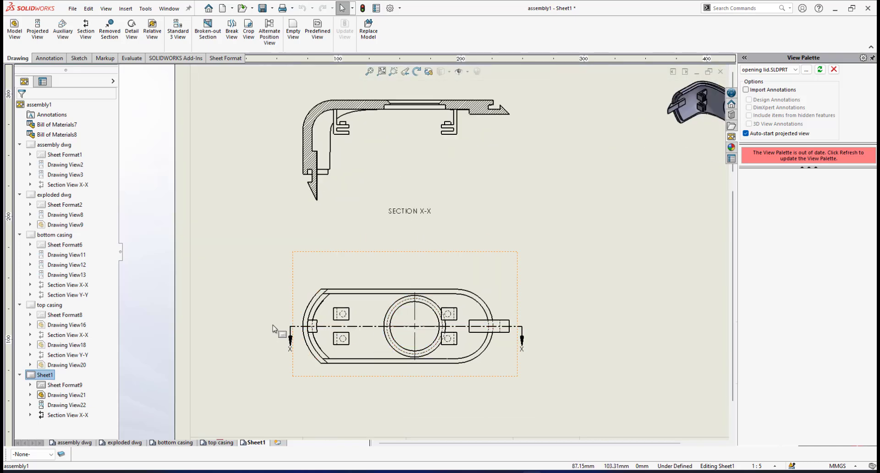
pyautogui.scroll(1, 567, 301)
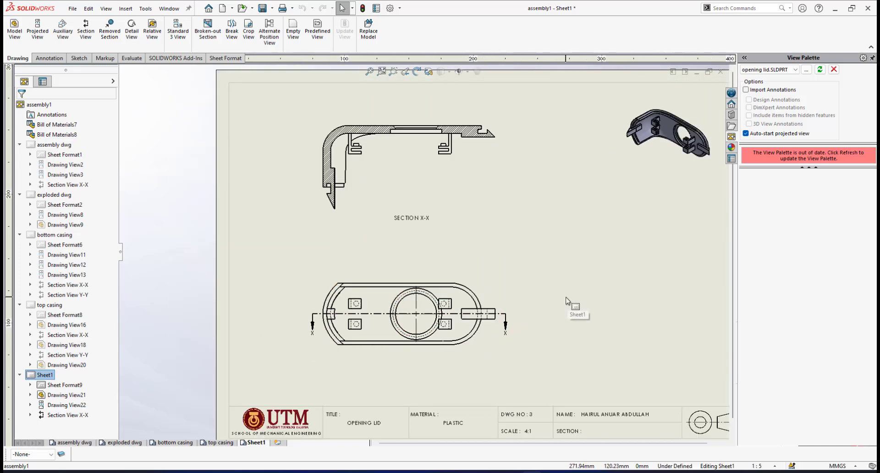
pyautogui.scroll(-2, 567, 300)
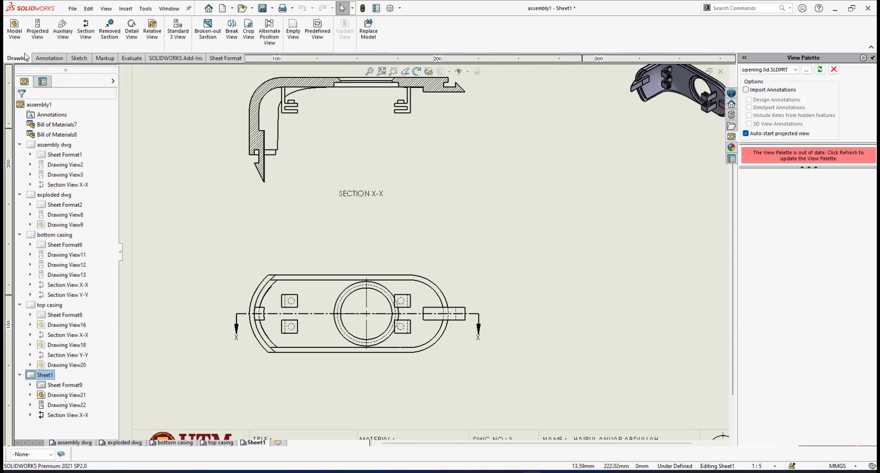
pyautogui.click(85, 30)
pyautogui.click(40, 242)
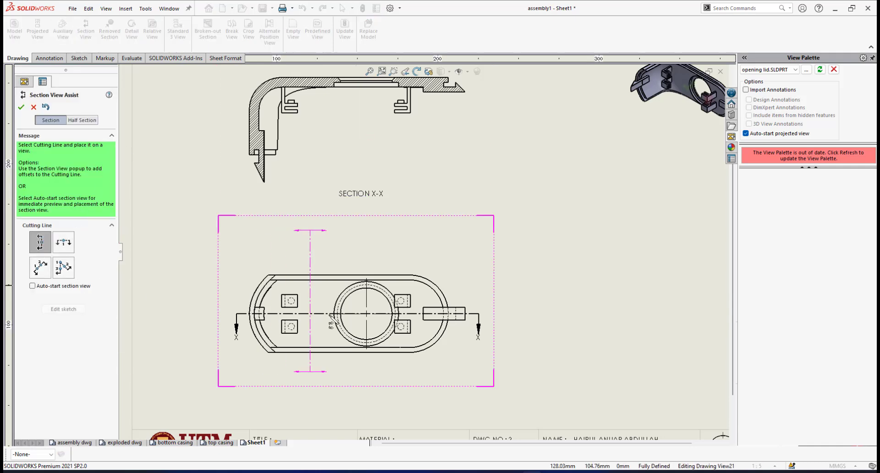
pyautogui.scroll(2, 367, 323)
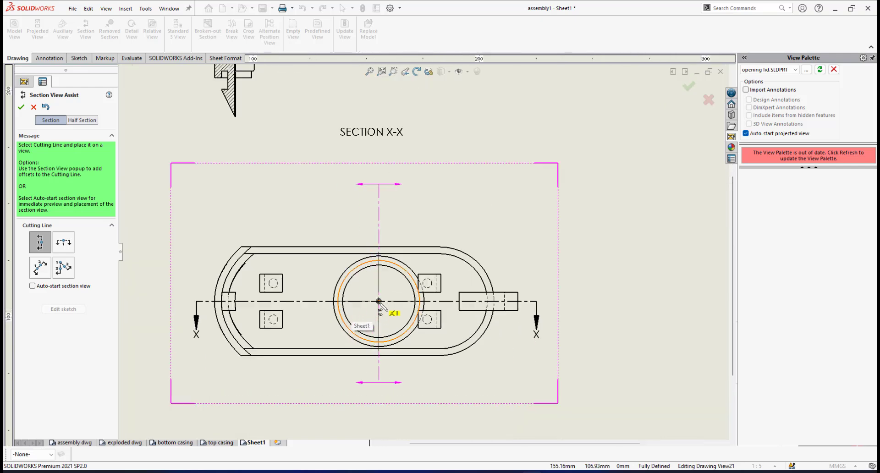
pyautogui.click(379, 302)
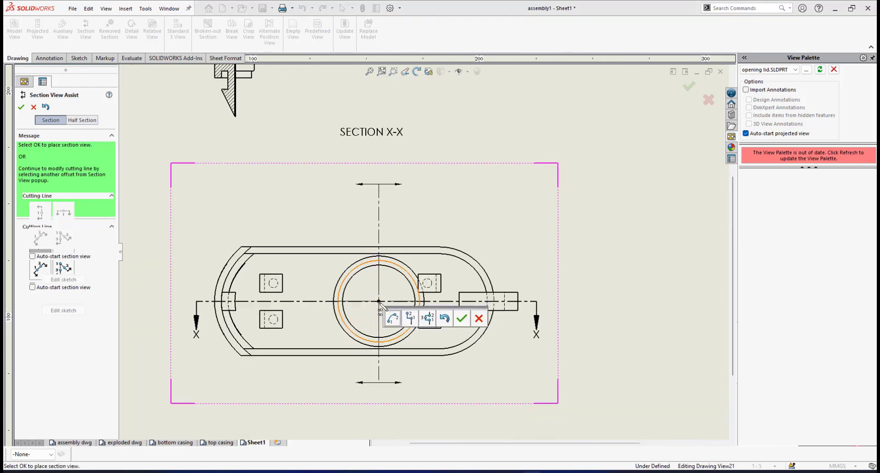
pyautogui.click(461, 318)
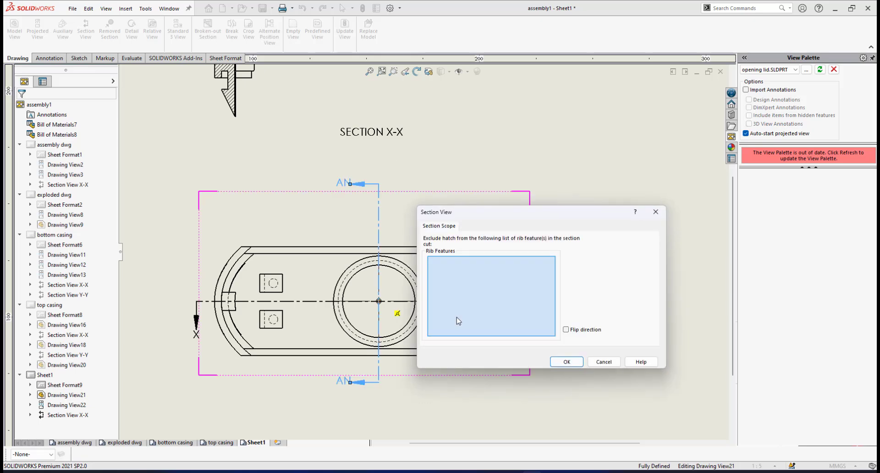
pyautogui.click(565, 364)
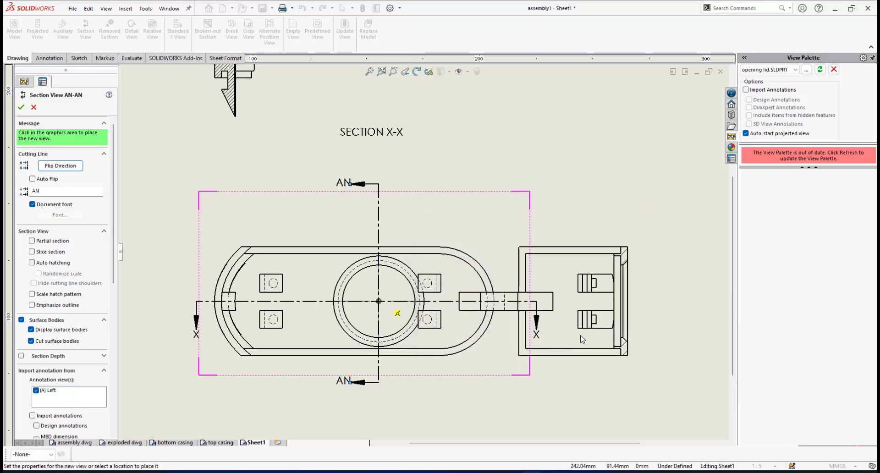
# Place the new section view to the right of the front view, aligned with it.
pyautogui.scroll(3, 615, 330)
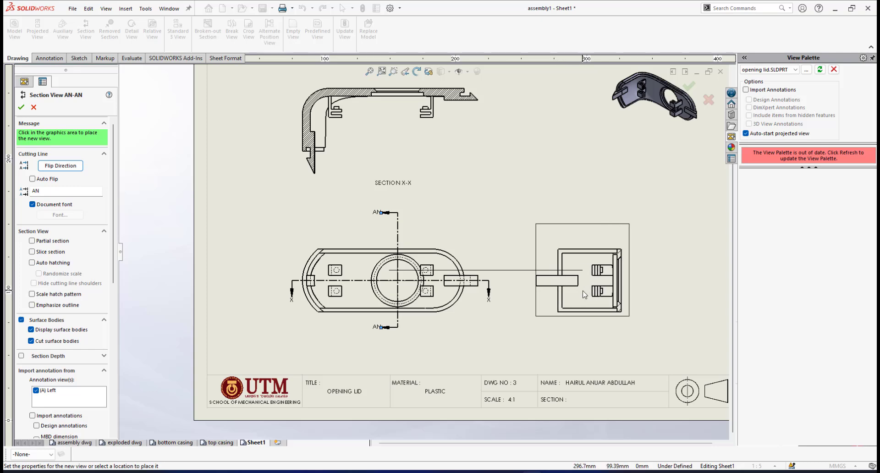
pyautogui.click(584, 289)
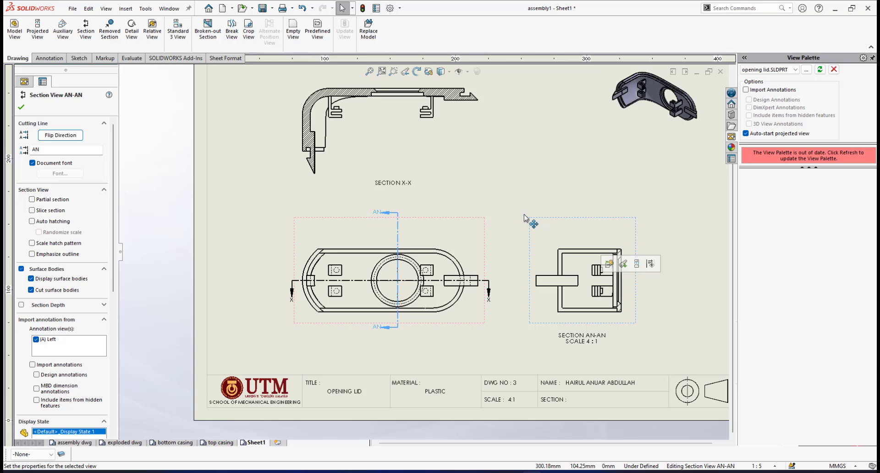
pyautogui.click(20, 108)
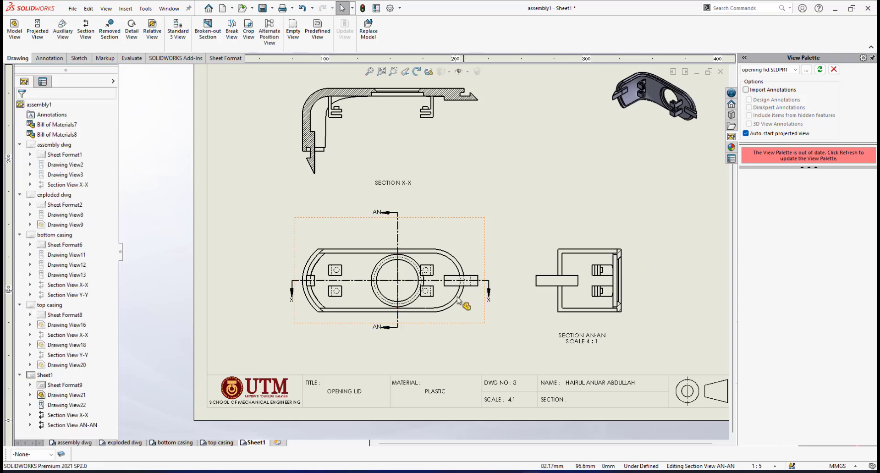
# Relabel the vertical cutting line and its section view as Y.
pyautogui.scroll(-1, 468, 321)
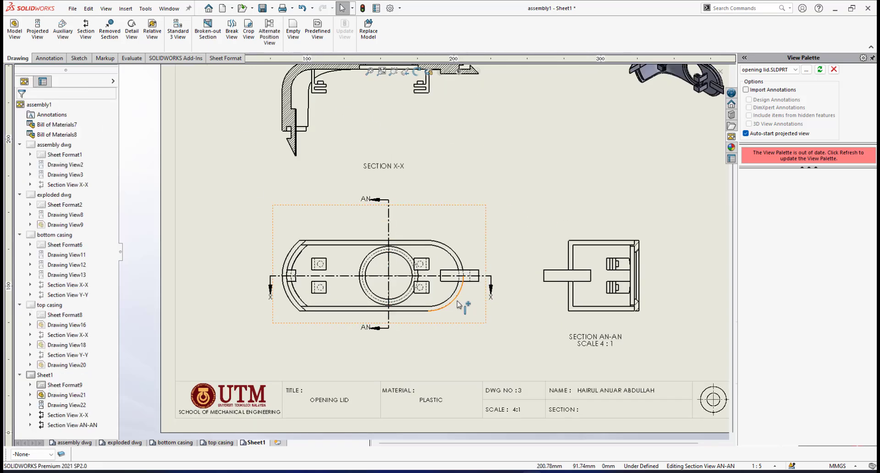
pyautogui.click(386, 214)
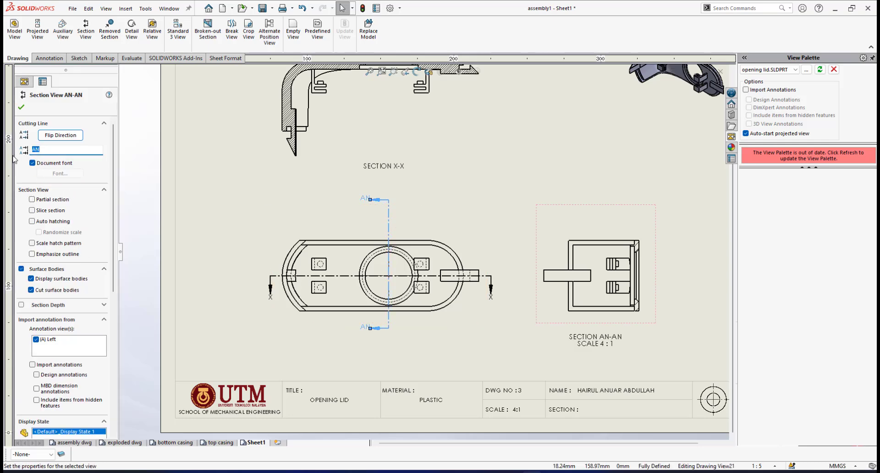
pyautogui.write('Y')
pyautogui.click(457, 242)
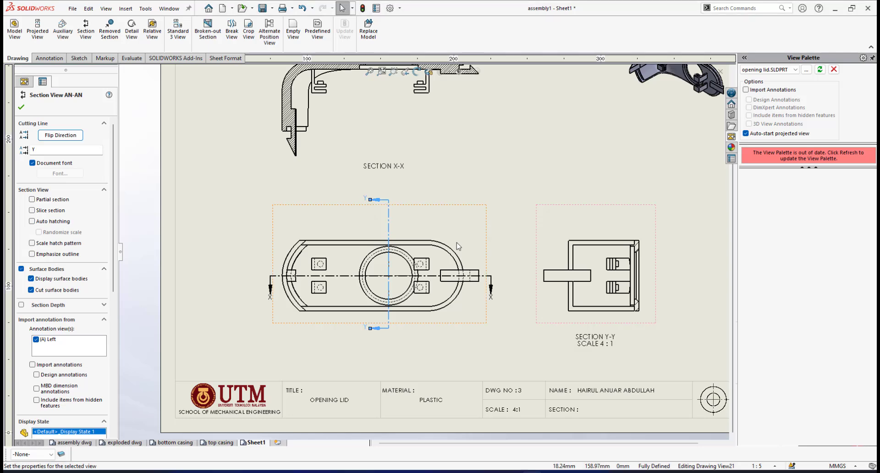
# Edit the Y-Y cutting line's sketch, shortening its upper and lower ends to sit closer to the front view's outline.
pyautogui.scroll(-1, 392, 228)
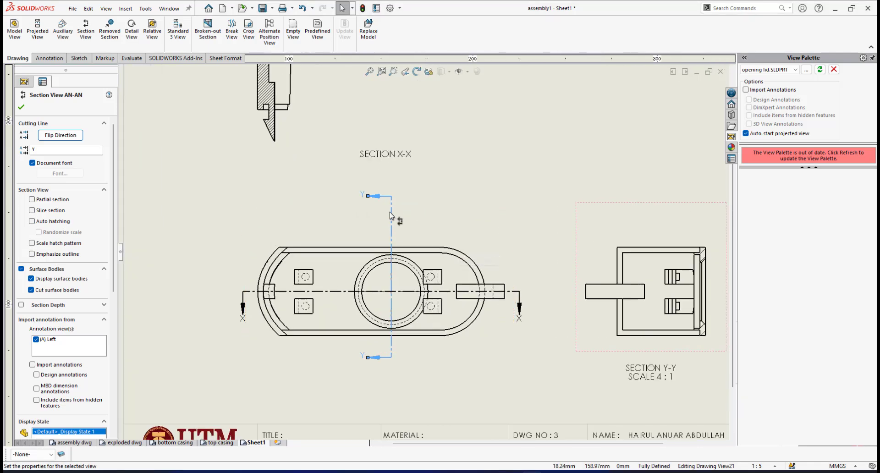
pyautogui.rightClick(390, 214)
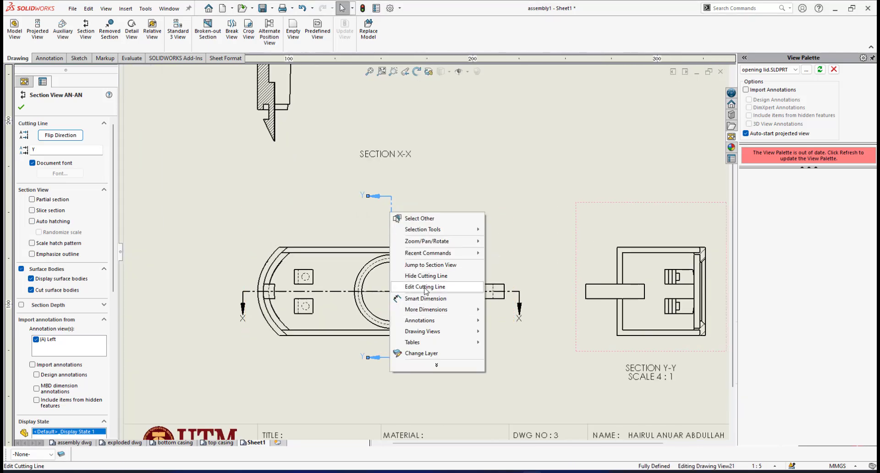
pyautogui.click(424, 287)
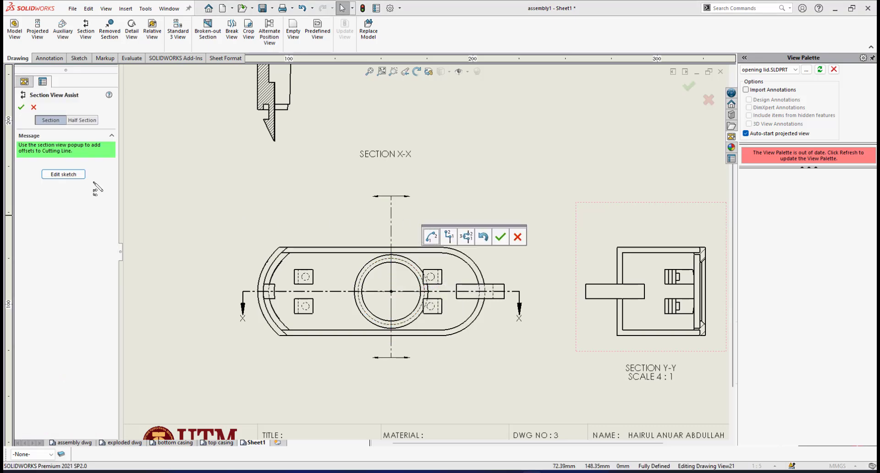
pyautogui.click(63, 174)
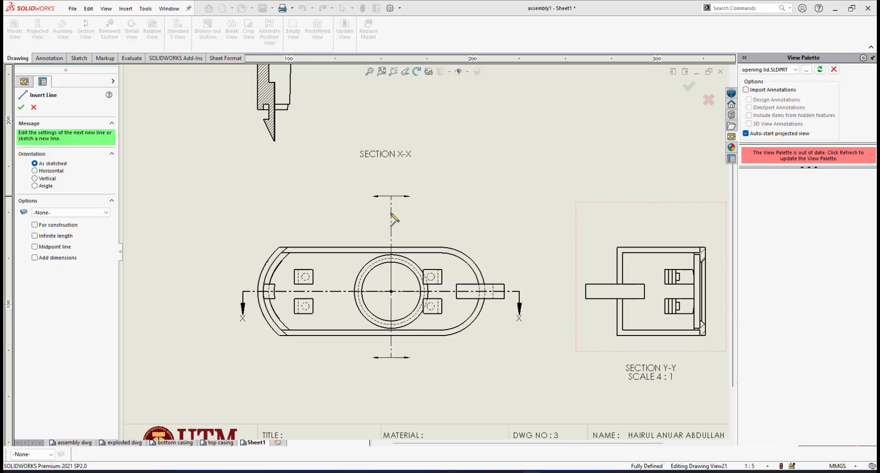
pyautogui.press('Escape')
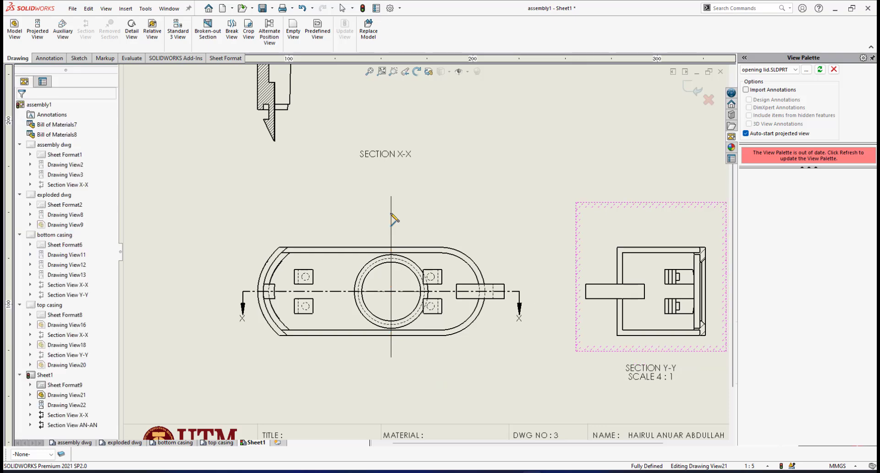
pyautogui.moveTo(388, 198); pyautogui.dragTo(389, 237)
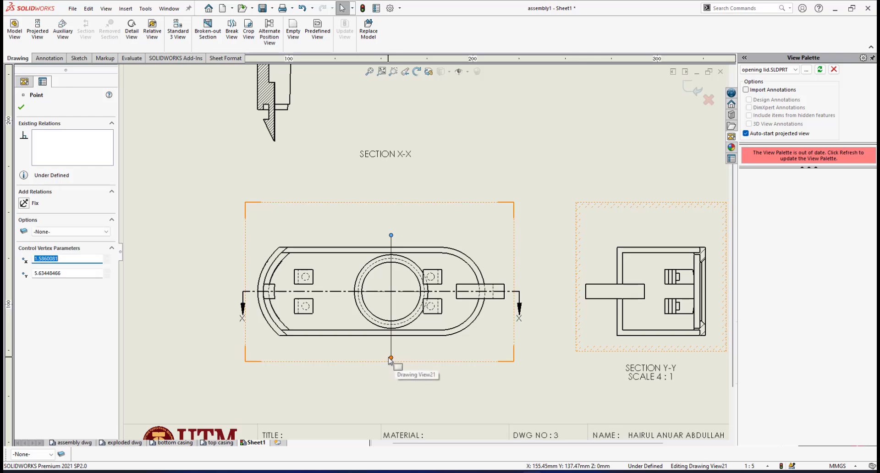
pyautogui.doubleClick(389, 359)
pyautogui.moveTo(391, 357); pyautogui.dragTo(391, 341)
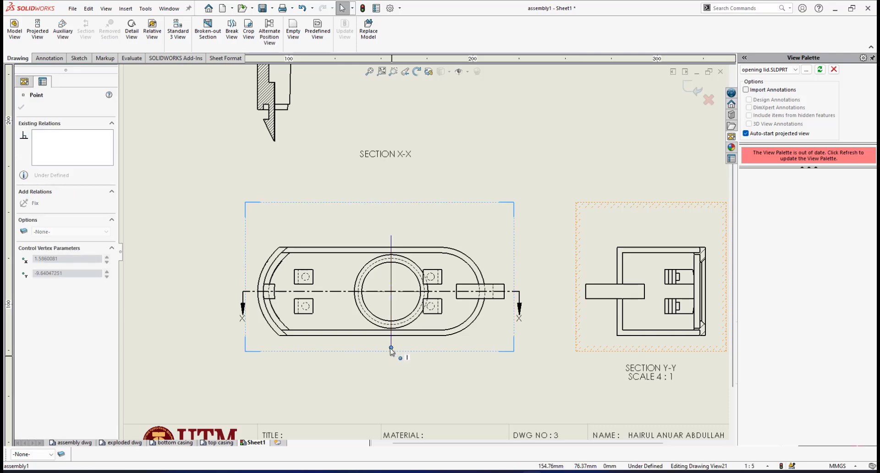
pyautogui.click(391, 348)
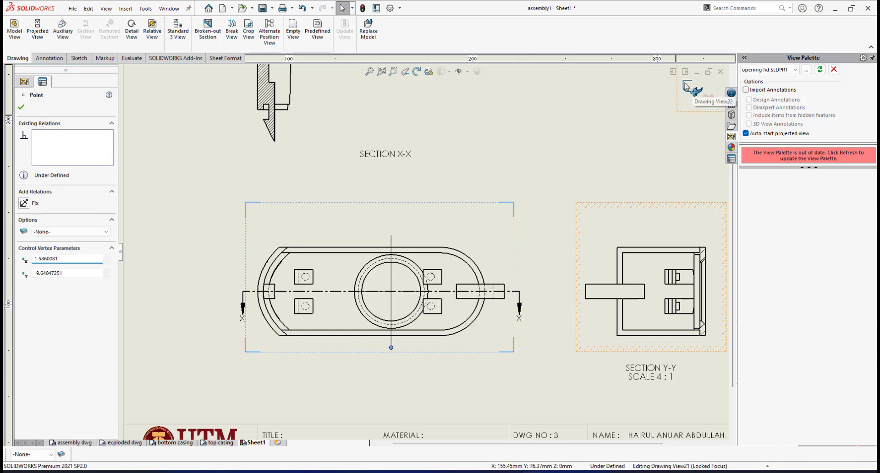
pyautogui.click(686, 86)
# Delete the scale line from the Y-Y section view's label, keeping only "SECTION Y-Y".
pyautogui.scroll(2, 443, 312)
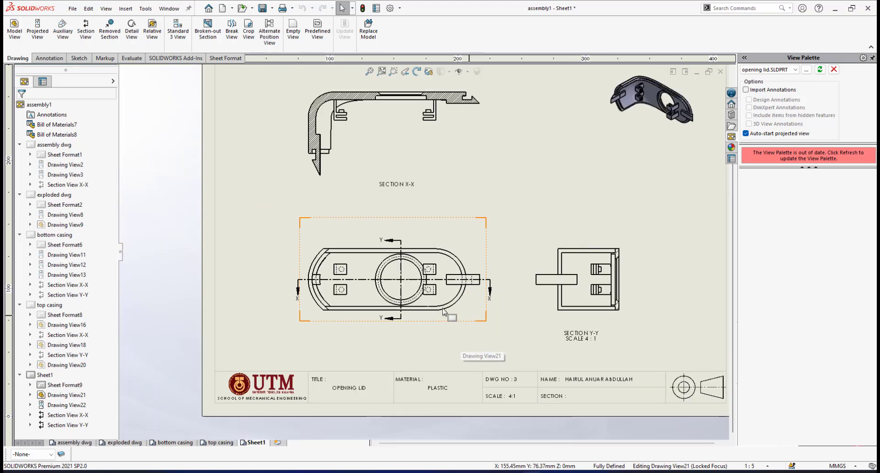
pyautogui.scroll(-1, 443, 312)
pyautogui.scroll(-1, 605, 329)
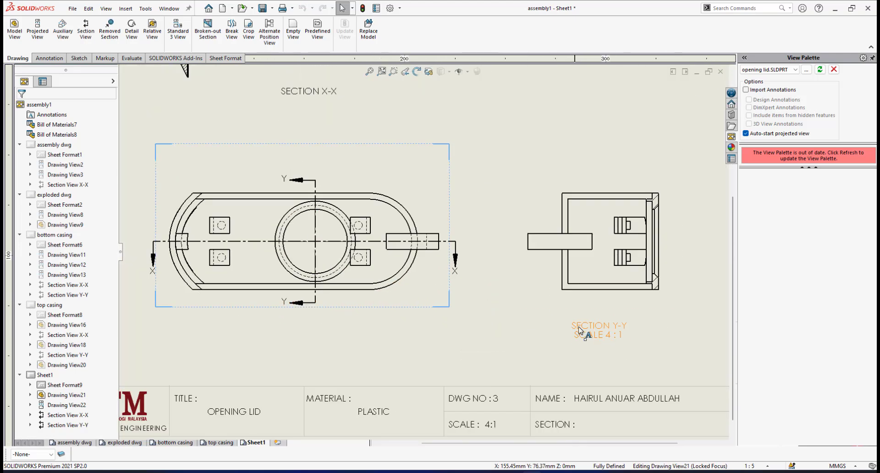
pyautogui.scroll(-1, 581, 330)
pyautogui.click(581, 330)
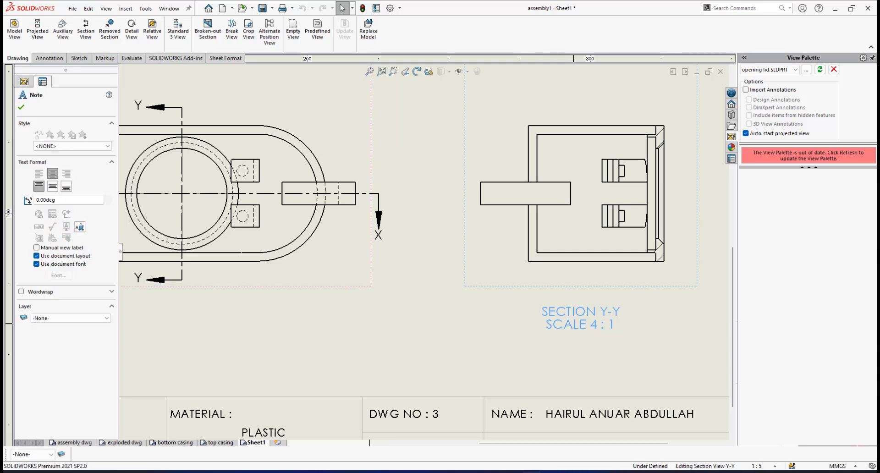
pyautogui.doubleClick(564, 327)
pyautogui.moveTo(546, 326); pyautogui.dragTo(618, 331)
pyautogui.press('Delete')
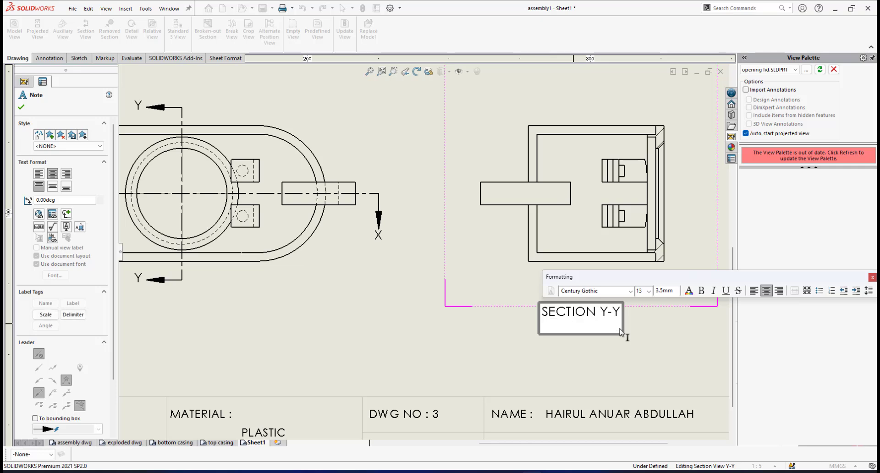
pyautogui.press('BackSpace')
pyautogui.click(617, 337)
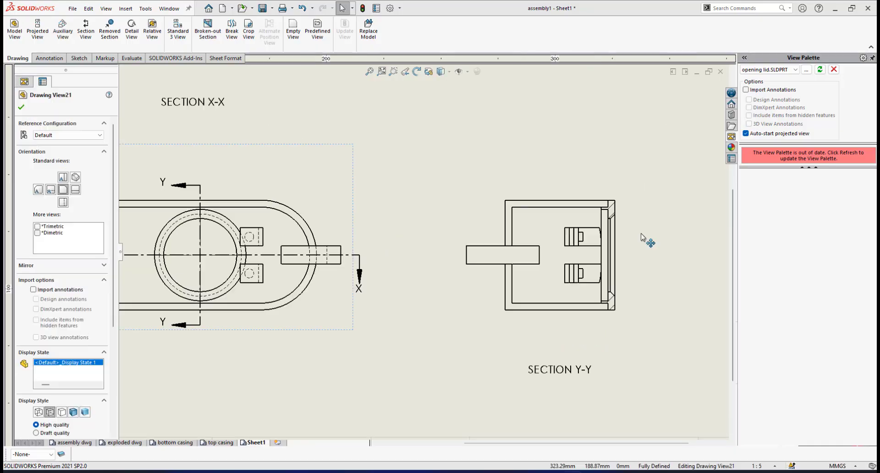
# Replace the Y-Y section's material crosshatch with a Parallel Lines hatch at scale 3 and a 45-degree angle.
pyautogui.scroll(-2, 584, 227)
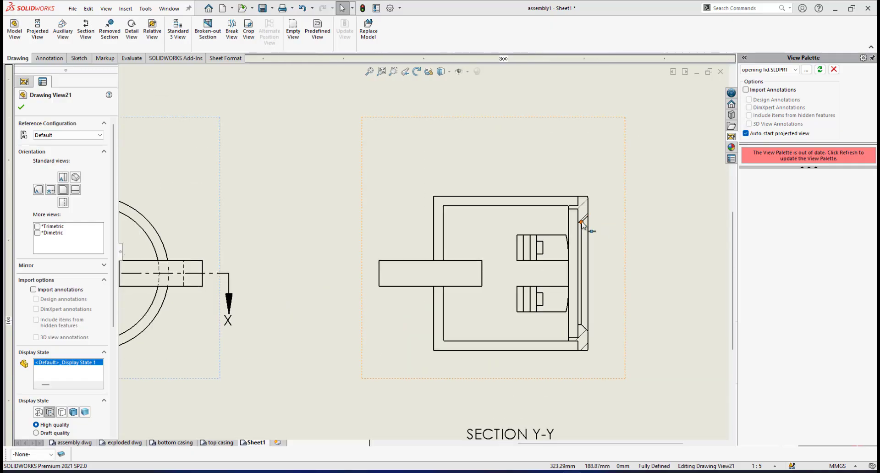
pyautogui.scroll(-1, 582, 225)
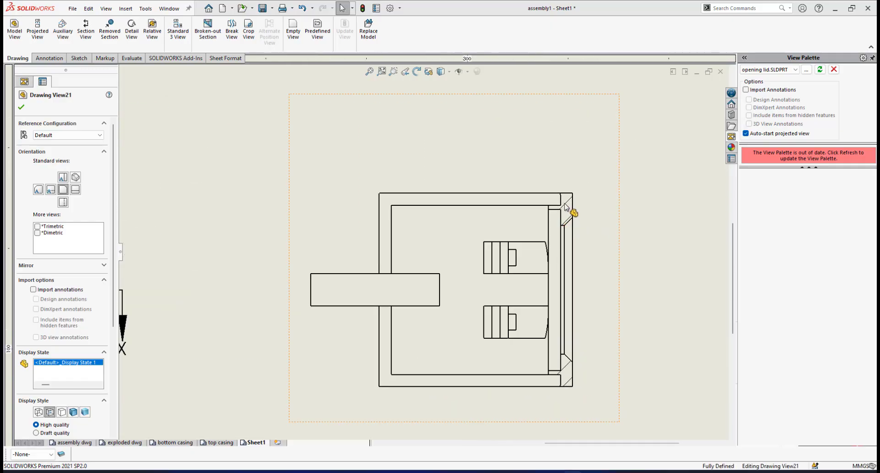
pyautogui.click(564, 203)
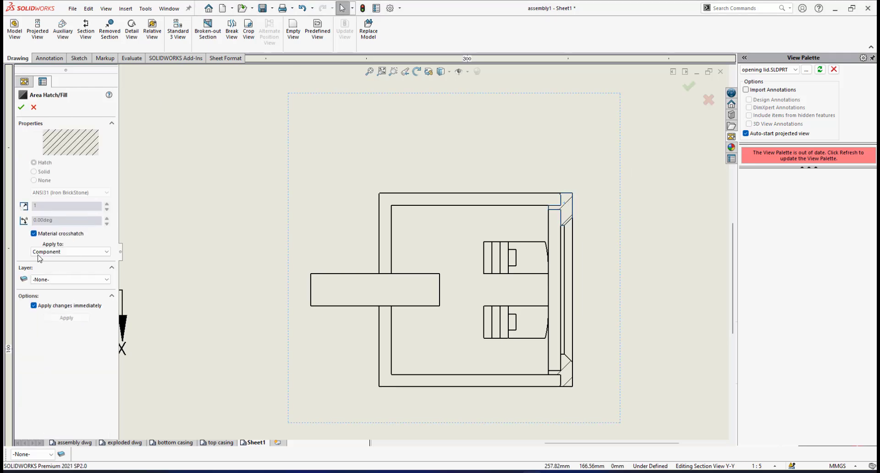
pyautogui.click(34, 234)
pyautogui.click(87, 193)
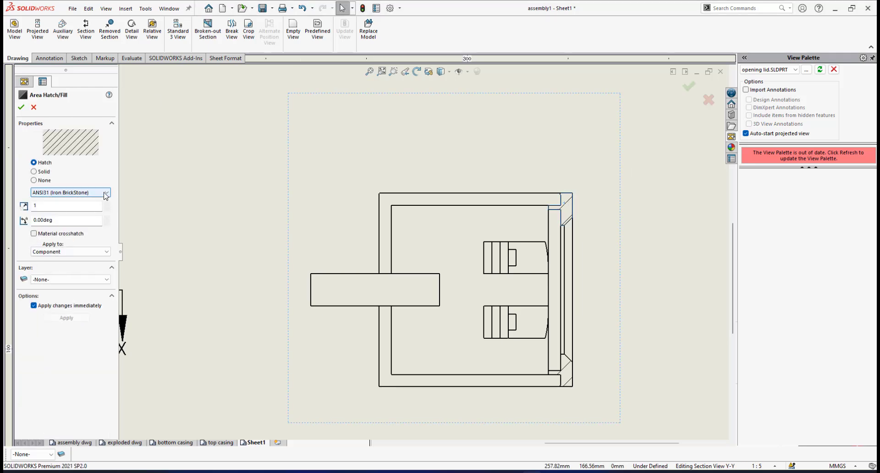
pyautogui.moveTo(108, 245); pyautogui.dragTo(98, 349)
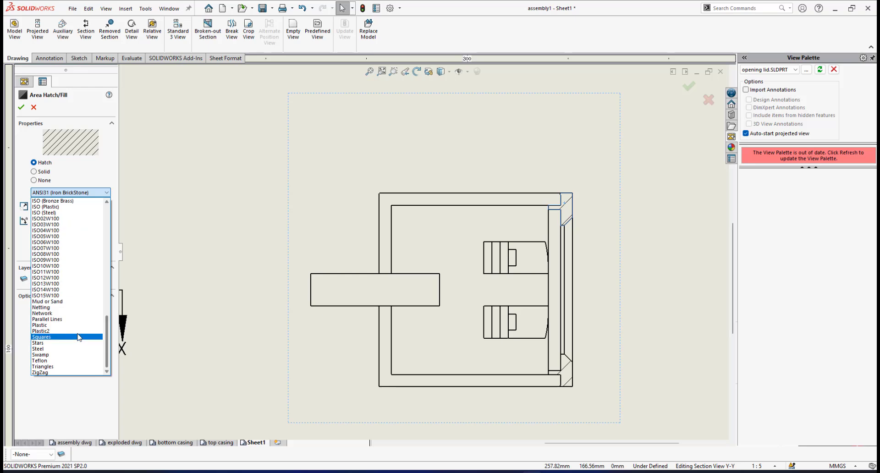
pyautogui.click(75, 319)
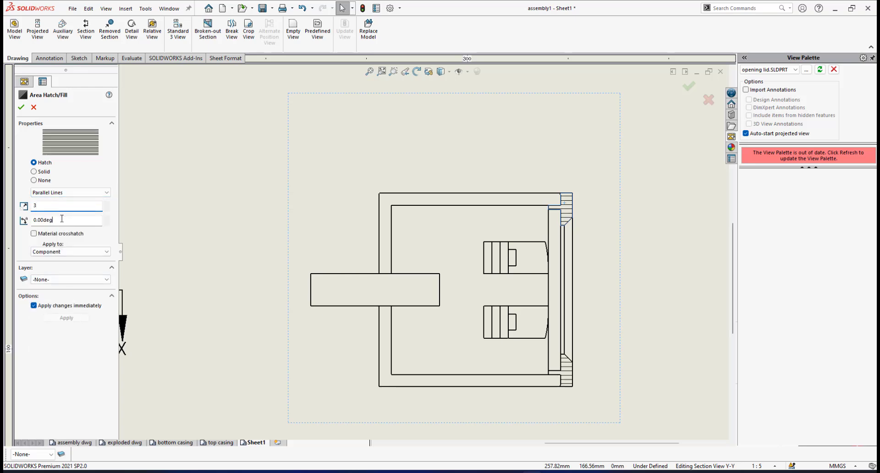
pyautogui.press('Return')
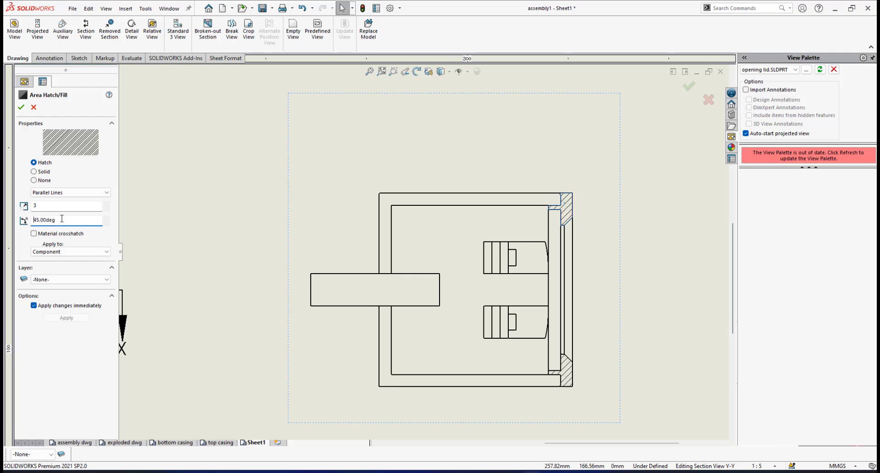
# Accept the hatch settings for the Y-Y section view.
pyautogui.click(21, 108)
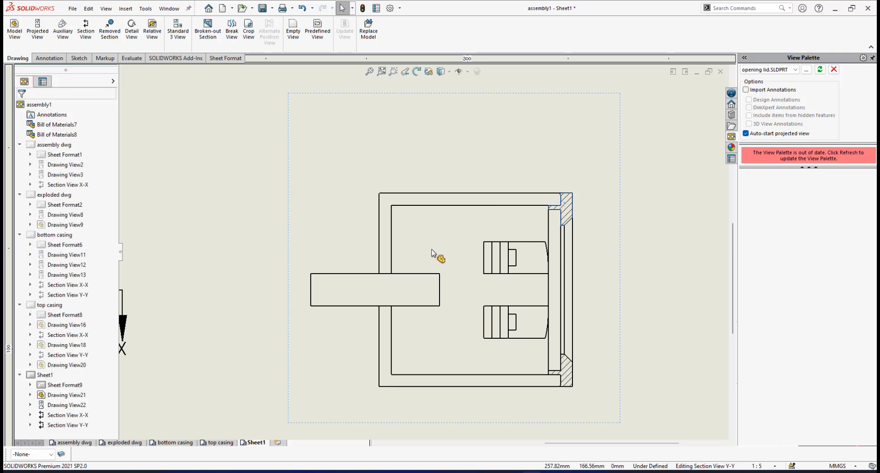
pyautogui.scroll(5, 436, 255)
pyautogui.scroll(-3, 289, 209)
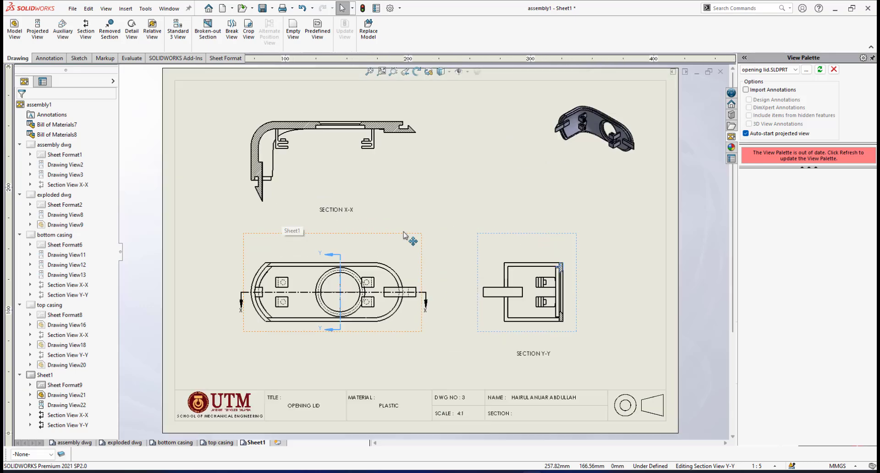
# Examine the overall arrangement of the front, pictorial, X-X and Y-Y section views on the opening lid sheet.
pyautogui.scroll(3, 467, 261)
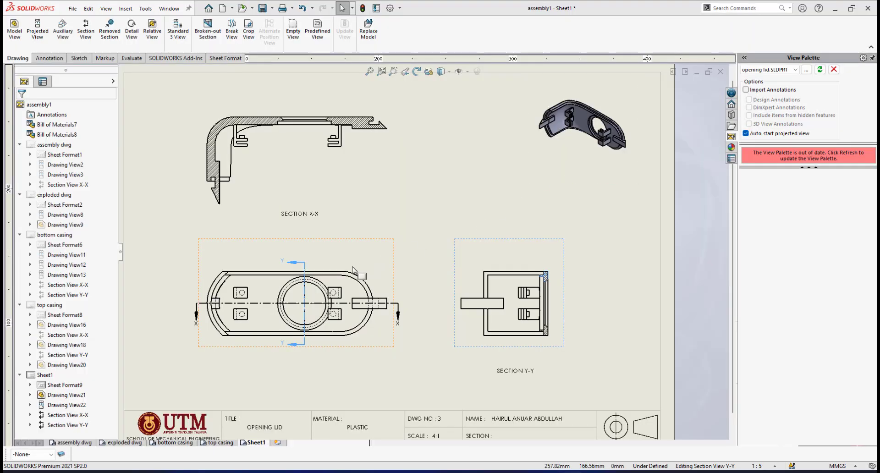
pyautogui.scroll(4, 355, 271)
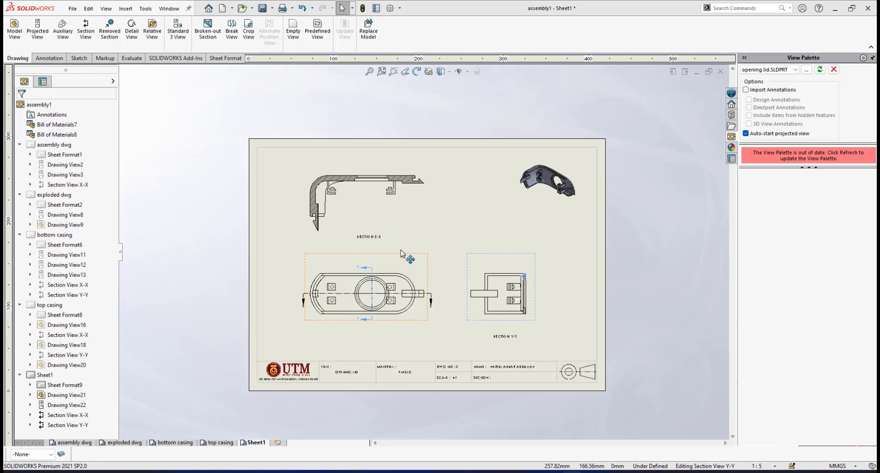
pyautogui.scroll(-1, 415, 214)
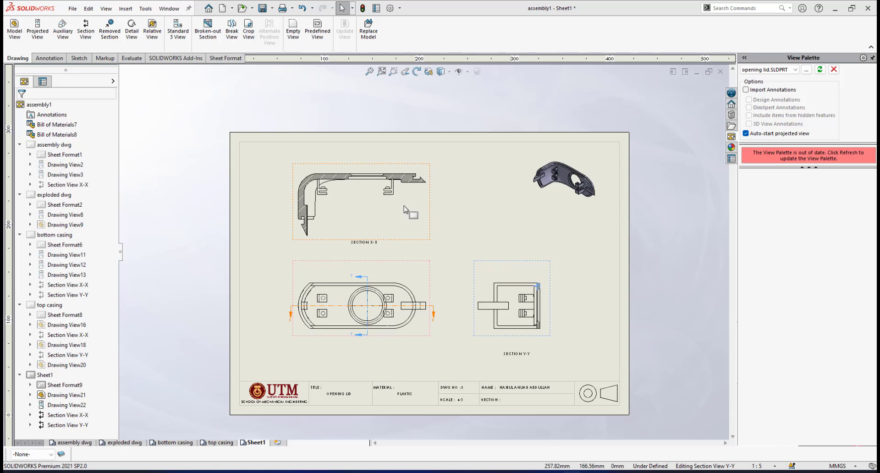
pyautogui.scroll(-2, 252, 213)
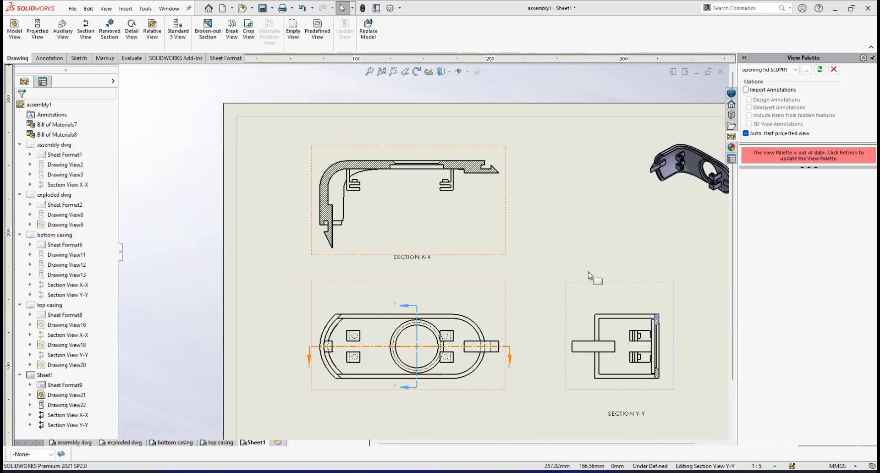
pyautogui.scroll(2, 573, 275)
pyautogui.scroll(-1, 517, 330)
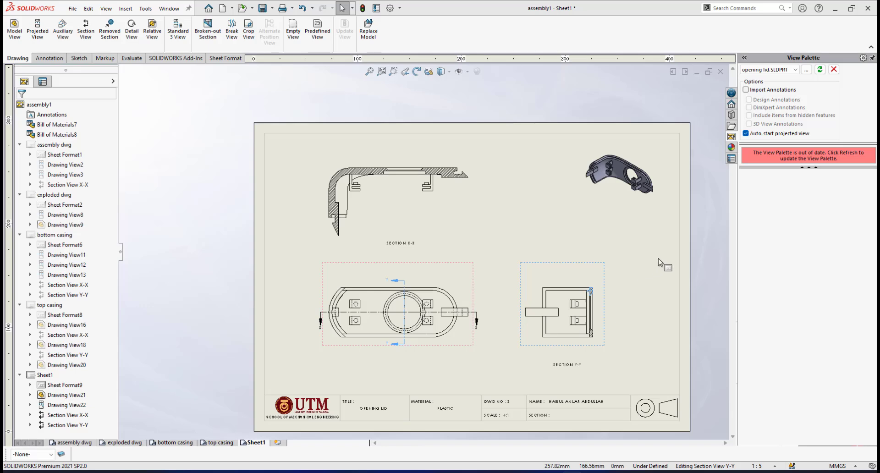
pyautogui.scroll(-1, 658, 262)
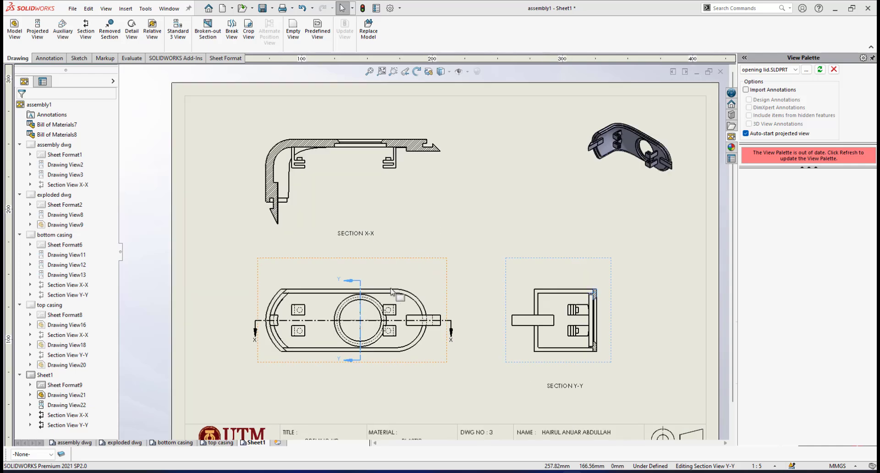
pyautogui.scroll(-1, 380, 301)
pyautogui.scroll(1, 397, 288)
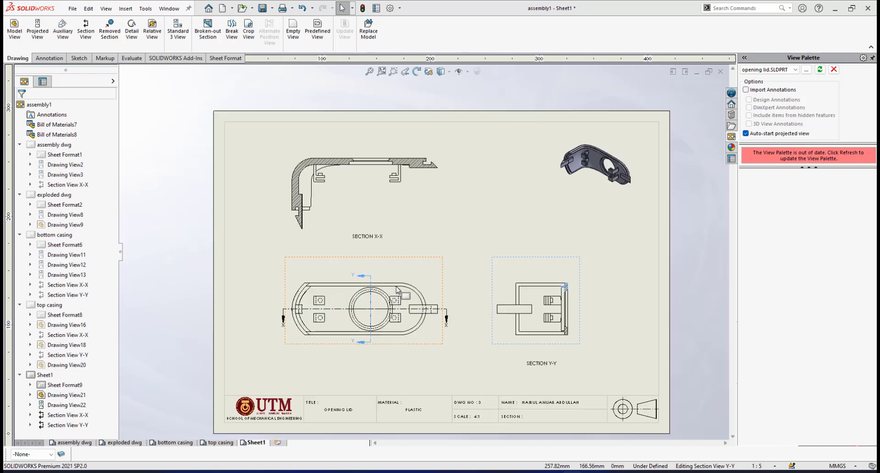
# Examine the X-X section's inner brackets, hole profile and snap hooks, and compare them with the front and Y-Y views.
pyautogui.scroll(-2, 397, 289)
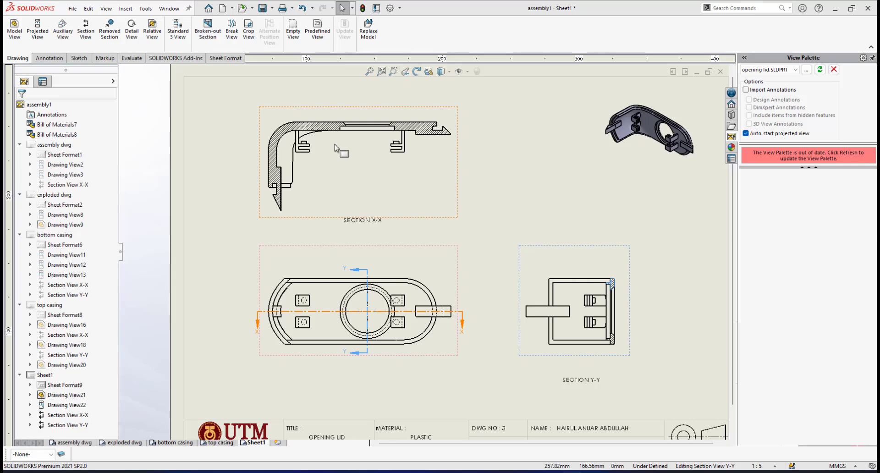
pyautogui.scroll(2, 369, 172)
pyautogui.scroll(-3, 402, 181)
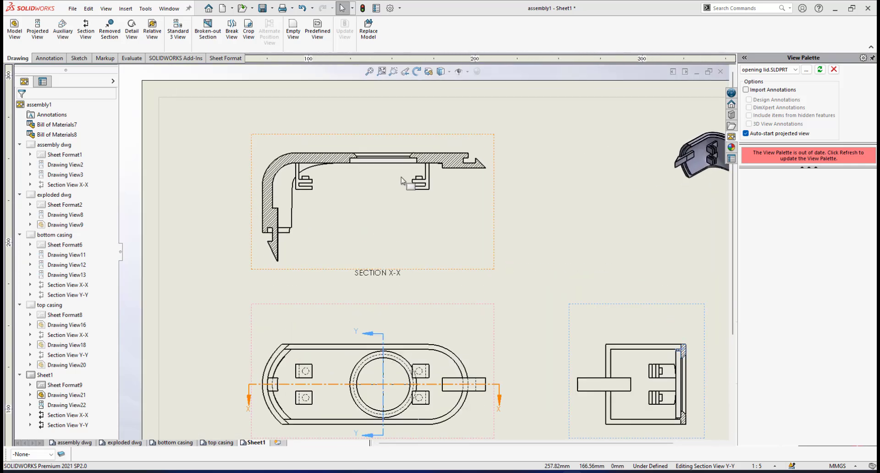
pyautogui.scroll(-1, 314, 183)
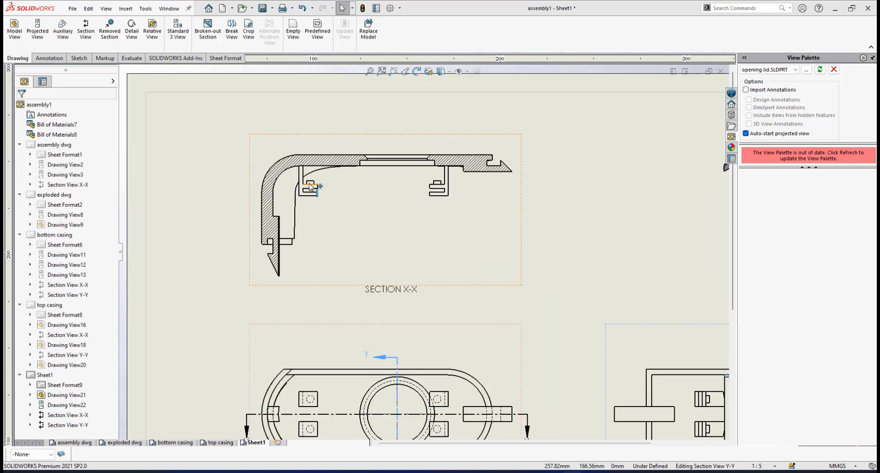
pyautogui.scroll(-1, 314, 189)
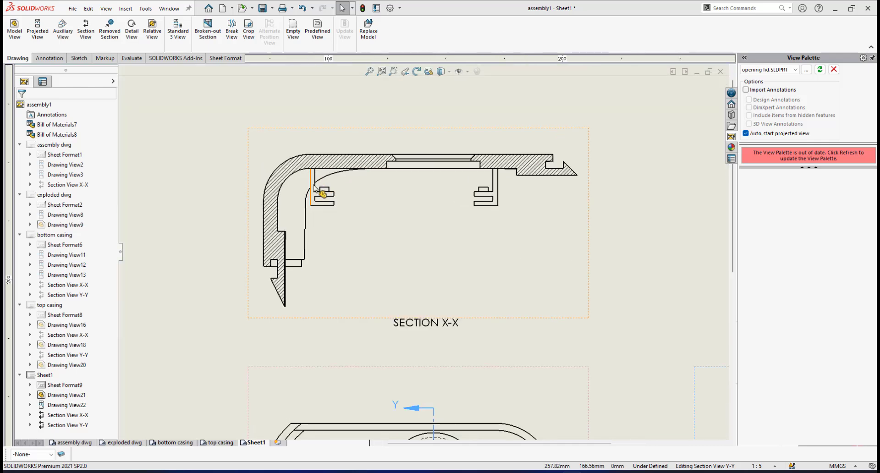
pyautogui.scroll(-1, 474, 190)
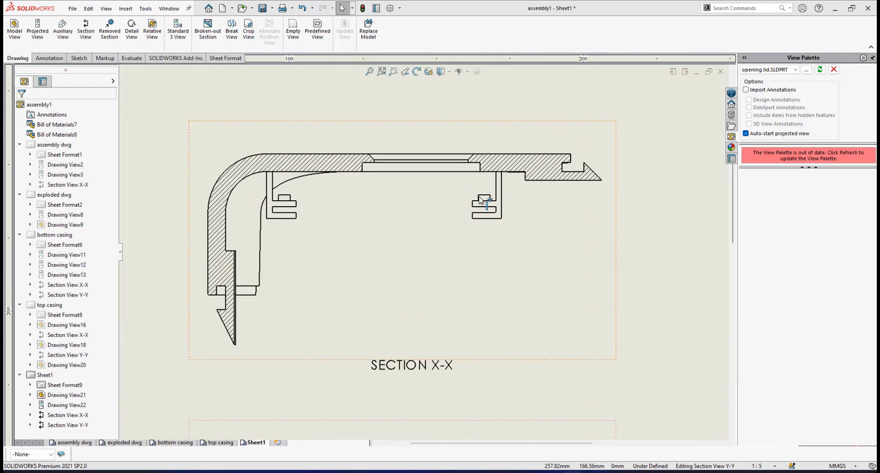
pyautogui.scroll(3, 482, 201)
pyautogui.scroll(-1, 411, 219)
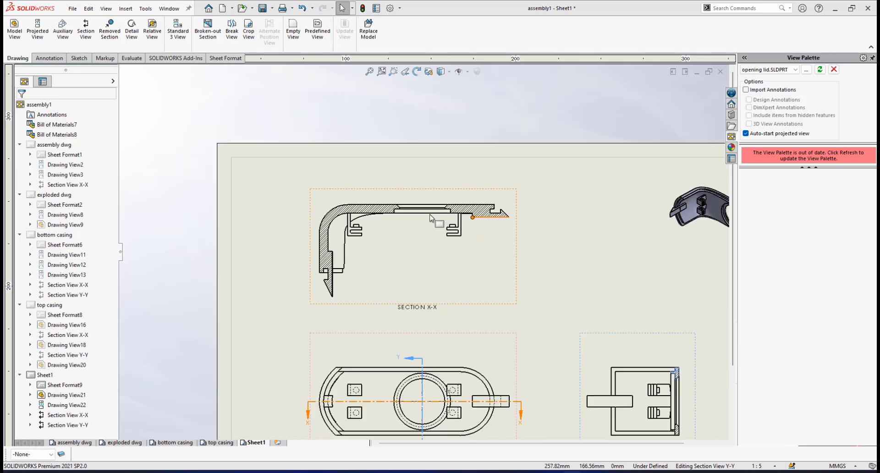
pyautogui.scroll(-2, 411, 219)
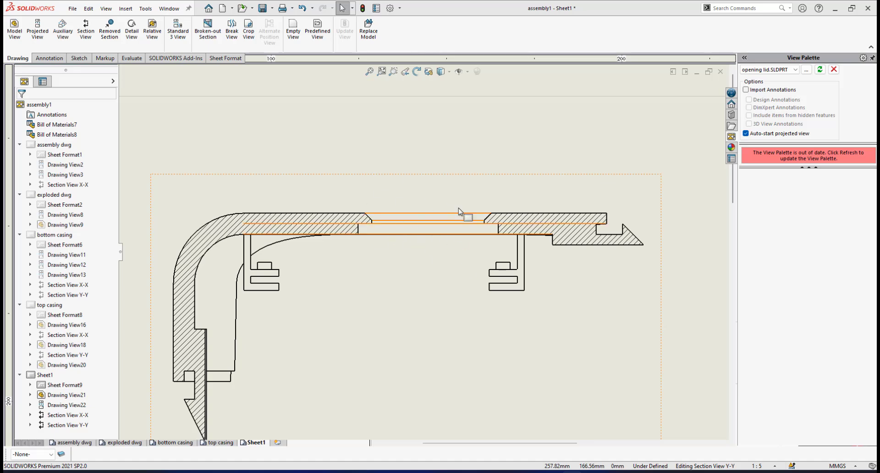
pyautogui.scroll(4, 444, 255)
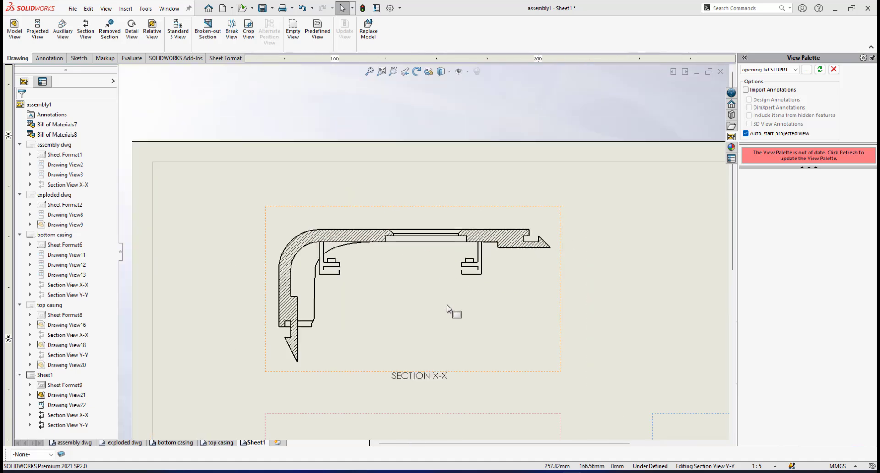
pyautogui.scroll(-4, 402, 314)
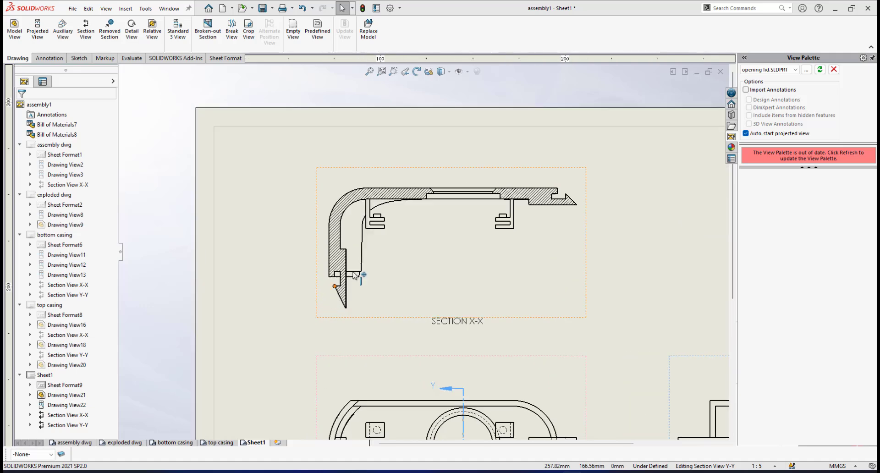
pyautogui.scroll(-1, 550, 177)
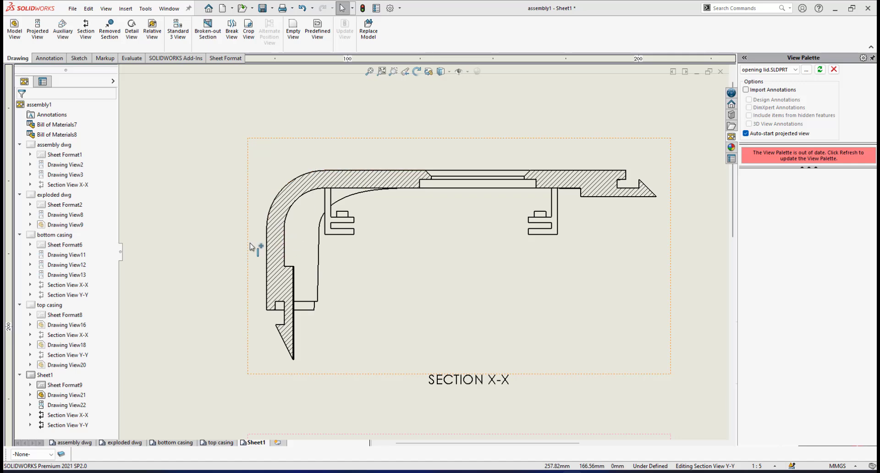
pyautogui.scroll(1, 389, 316)
pyautogui.scroll(-2, 337, 304)
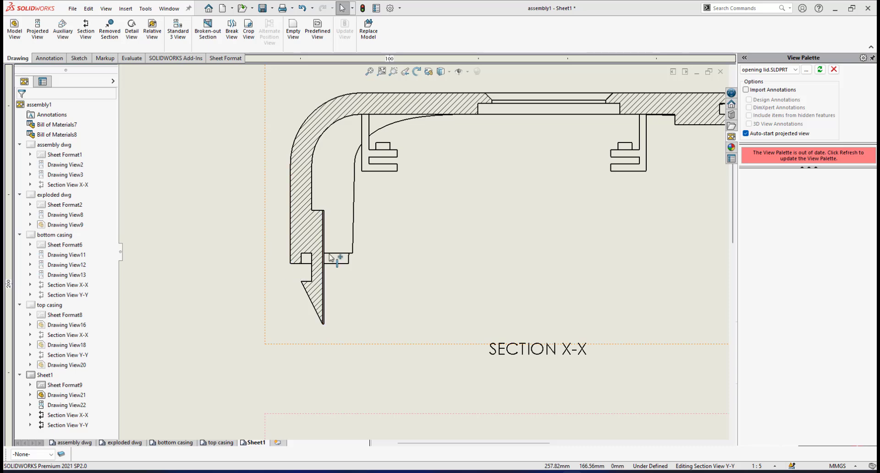
pyautogui.scroll(-1, 326, 268)
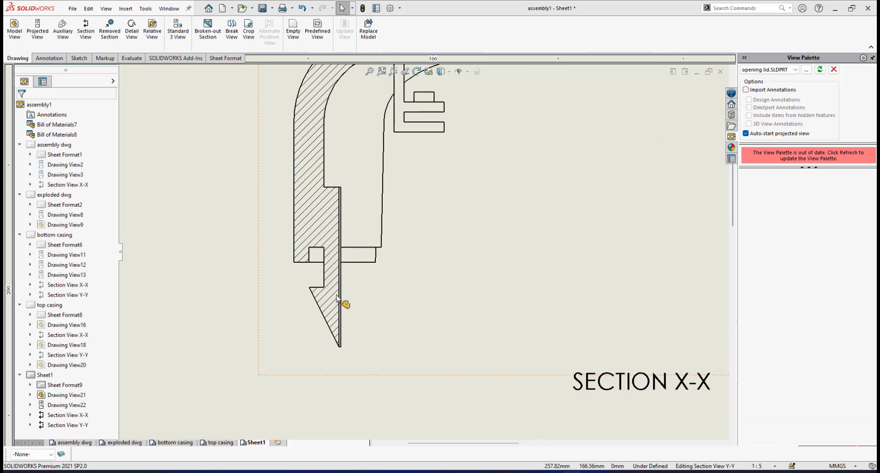
pyautogui.scroll(1, 431, 263)
pyautogui.scroll(1, 648, 180)
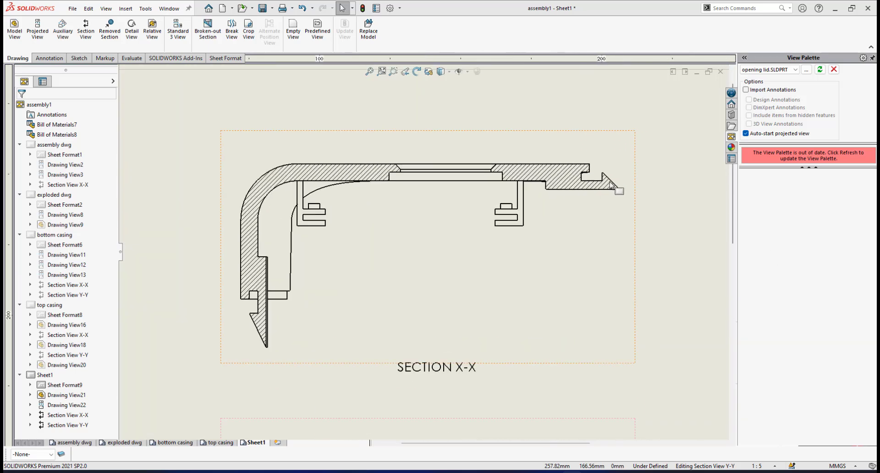
pyautogui.scroll(1, 410, 352)
pyautogui.scroll(2, 411, 353)
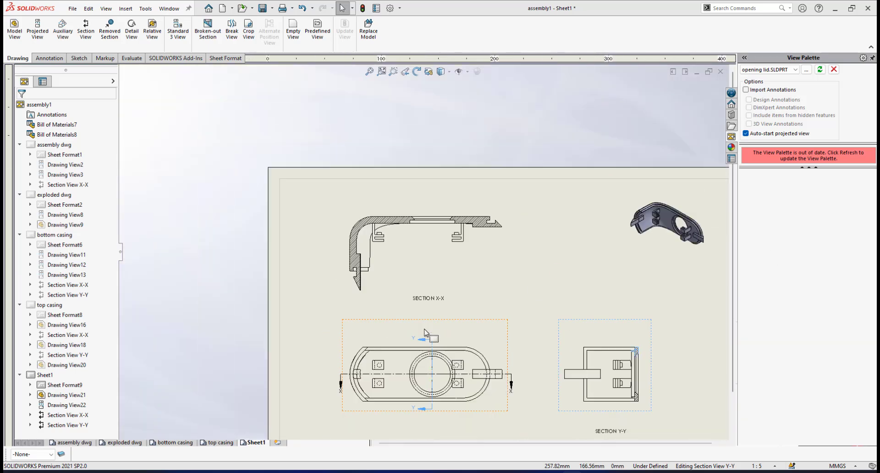
pyautogui.scroll(-1, 477, 257)
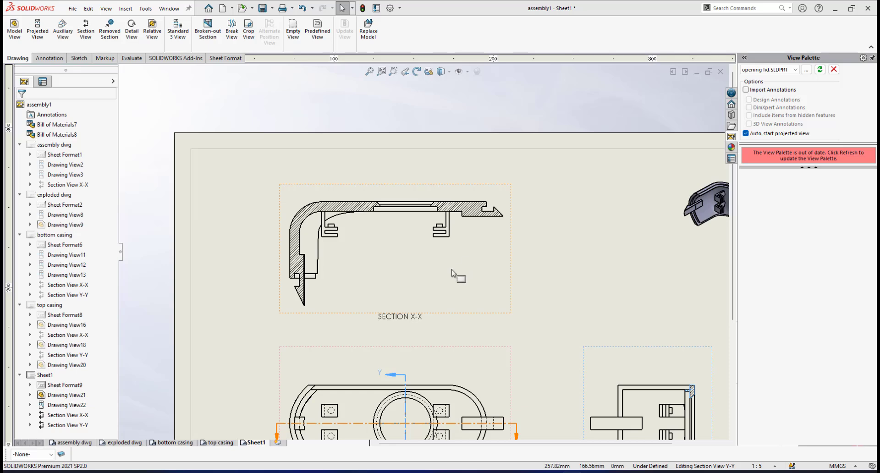
pyautogui.scroll(2, 500, 359)
pyautogui.scroll(-1, 494, 343)
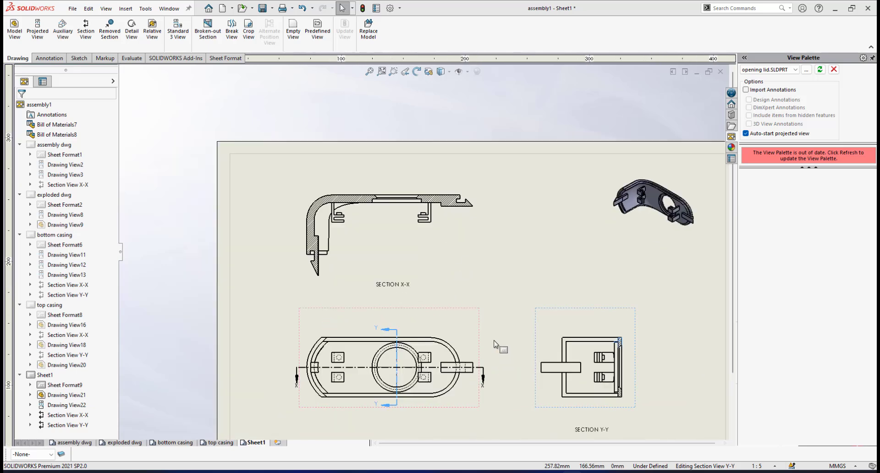
pyautogui.scroll(2, 491, 349)
pyautogui.scroll(-1, 484, 343)
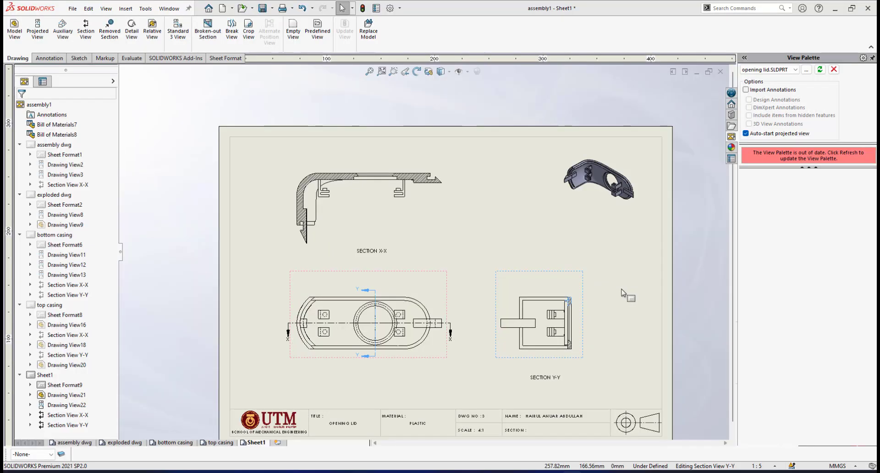
pyautogui.press('f')
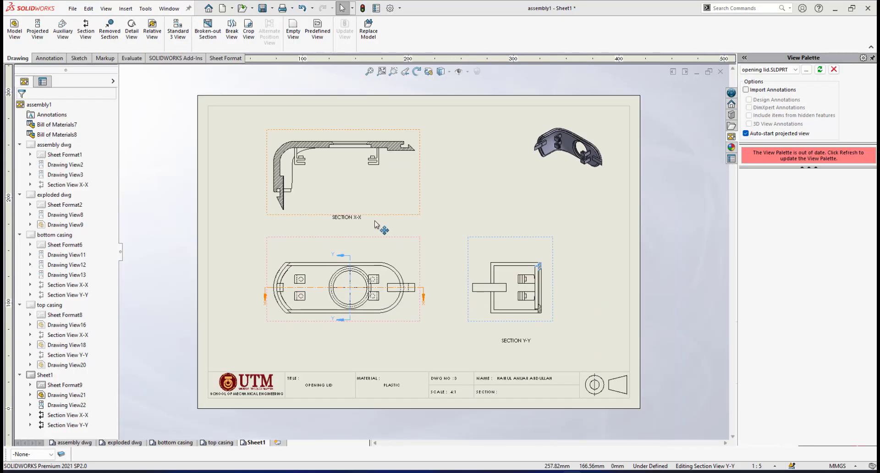
# Dimension the X-X section's overall horizontal length, from the lower corner of the outer side wall to the far hook's tip, placing it above the view.
pyautogui.scroll(-1, 341, 204)
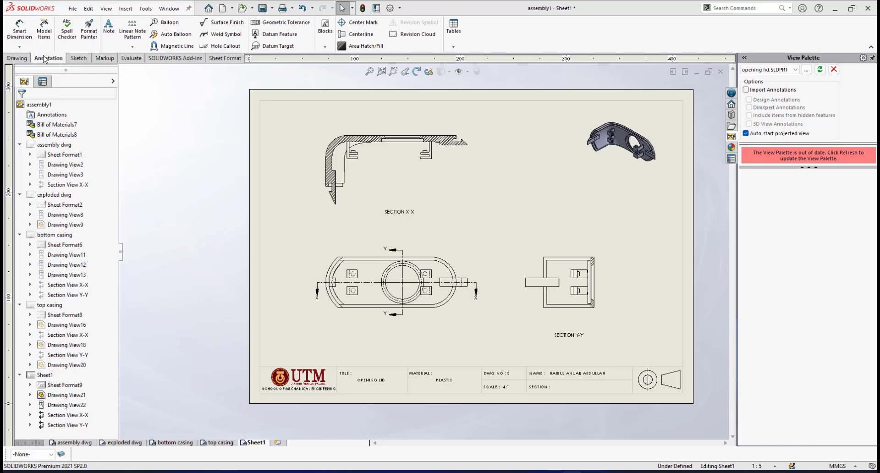
pyautogui.click(20, 31)
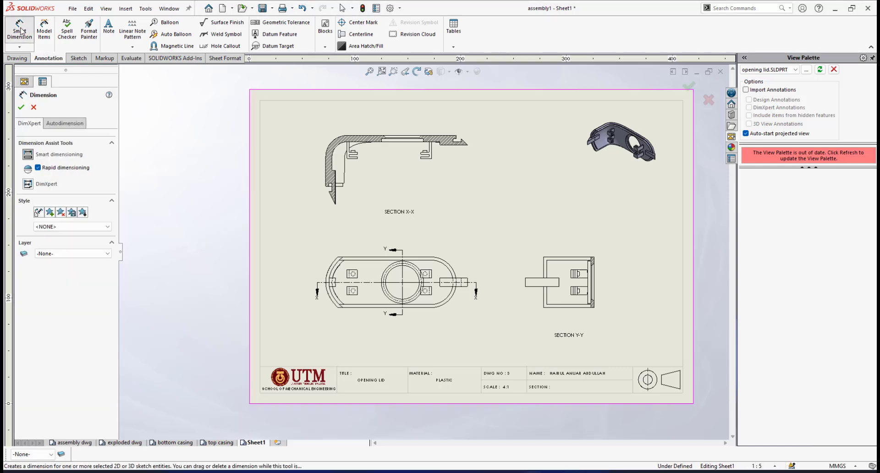
pyautogui.scroll(-1, 334, 200)
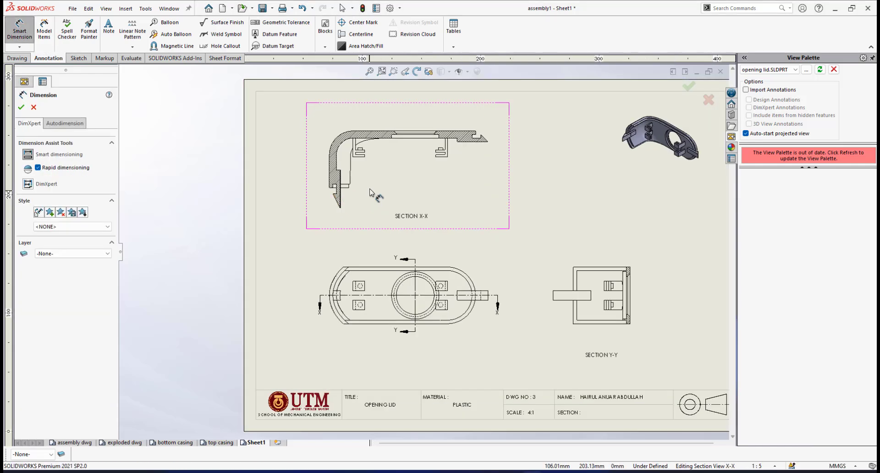
pyautogui.scroll(-3, 397, 190)
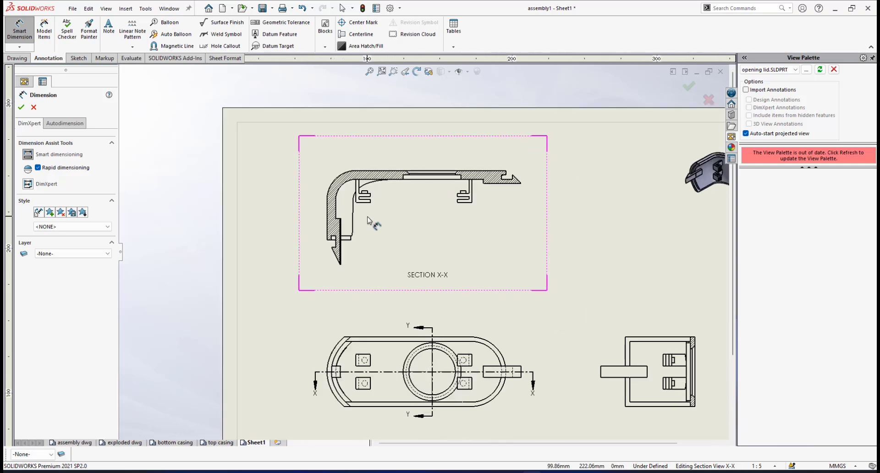
pyautogui.scroll(-3, 367, 220)
pyautogui.scroll(-1, 332, 252)
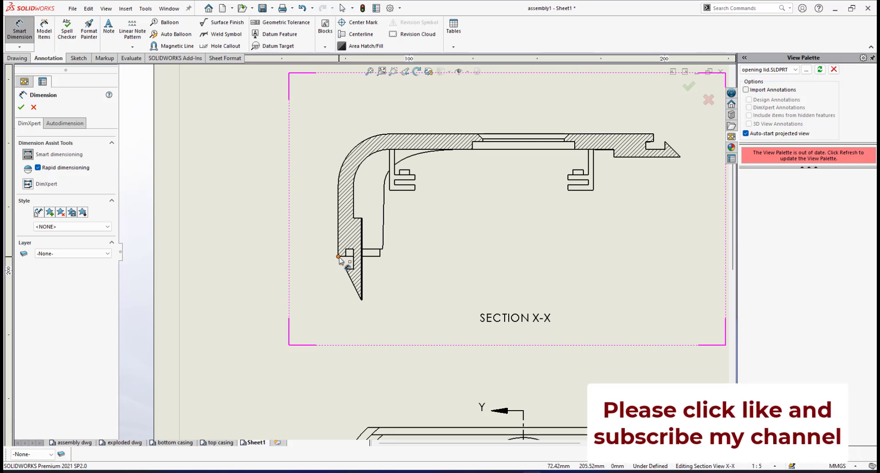
pyautogui.scroll(-3, 619, 202)
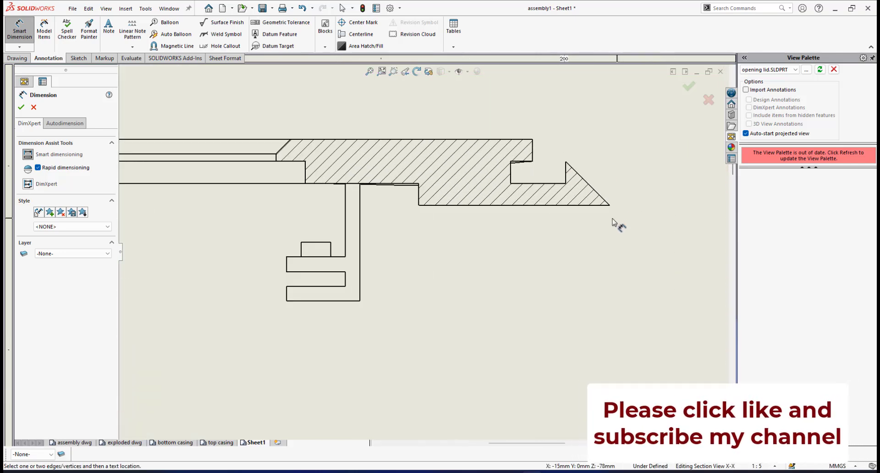
pyautogui.click(611, 206)
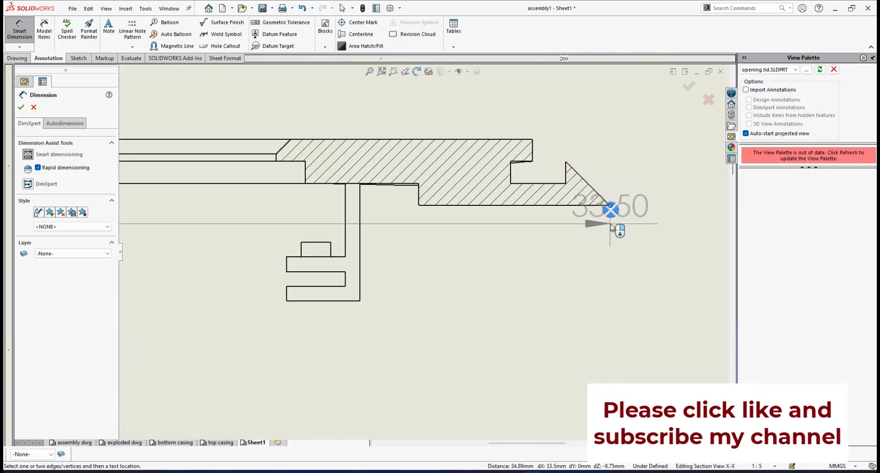
pyautogui.scroll(2, 614, 225)
pyautogui.click(553, 222)
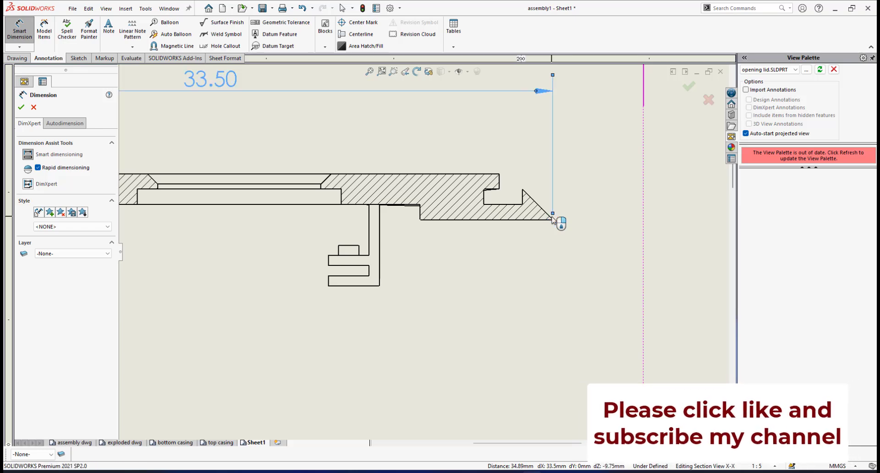
# Finish placing the X-X section's overall length dimension and set its precision to one decimal place (.1).
pyautogui.click(553, 221)
pyautogui.scroll(4, 384, 227)
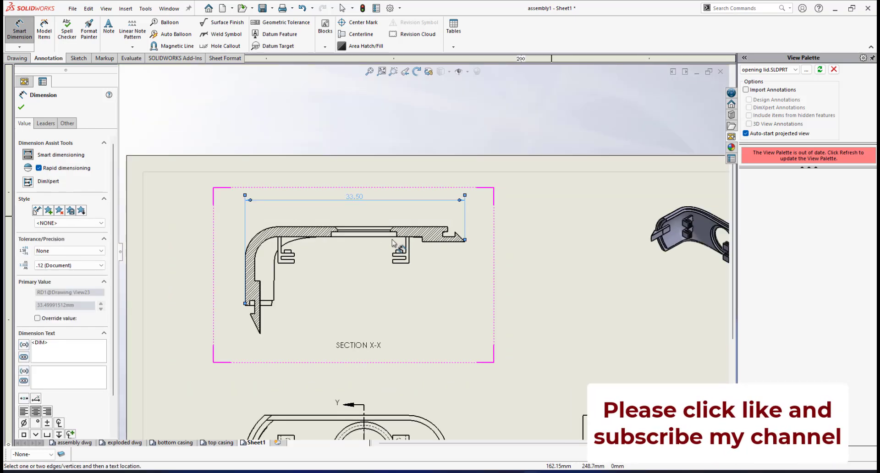
pyautogui.scroll(-5, 412, 215)
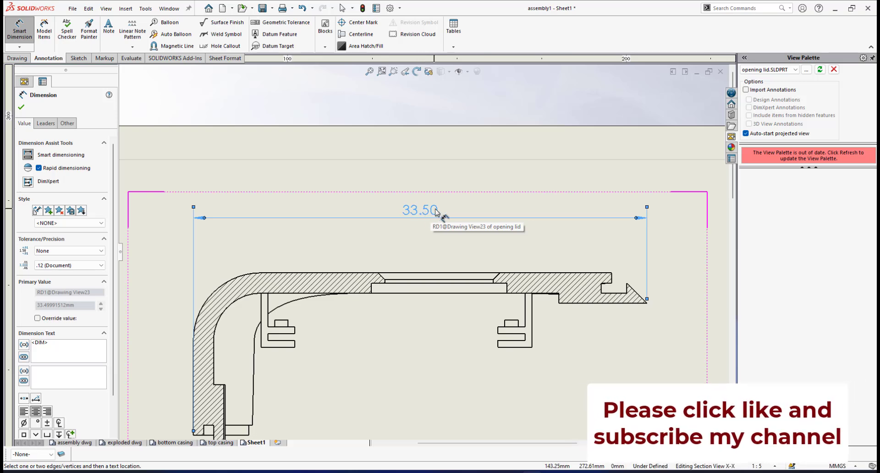
pyautogui.click(69, 265)
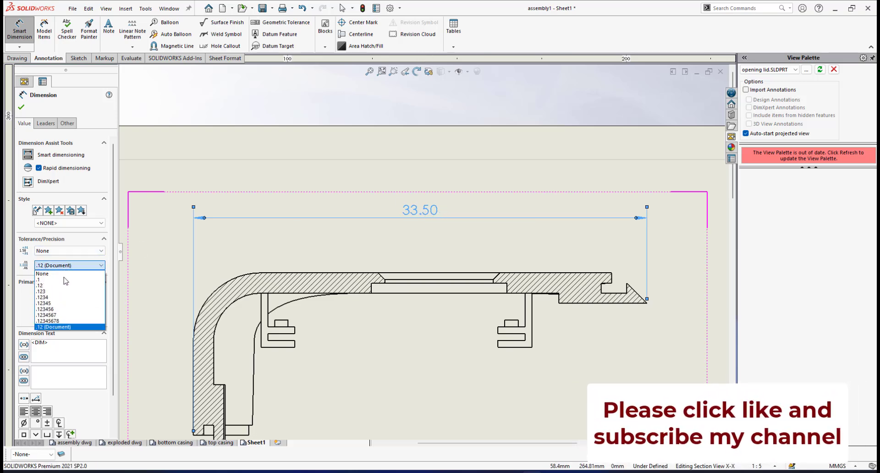
pyautogui.click(64, 279)
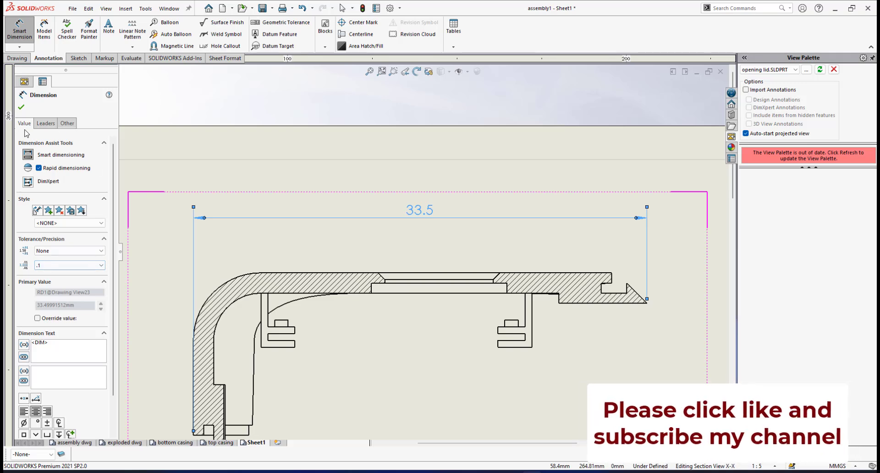
pyautogui.click(22, 106)
# Dimension the Y-Y section's overall horizontal length, from the protruding hook's end edge to the hatched wall's lower outer corner, placing it below the view.
pyautogui.scroll(5, 458, 266)
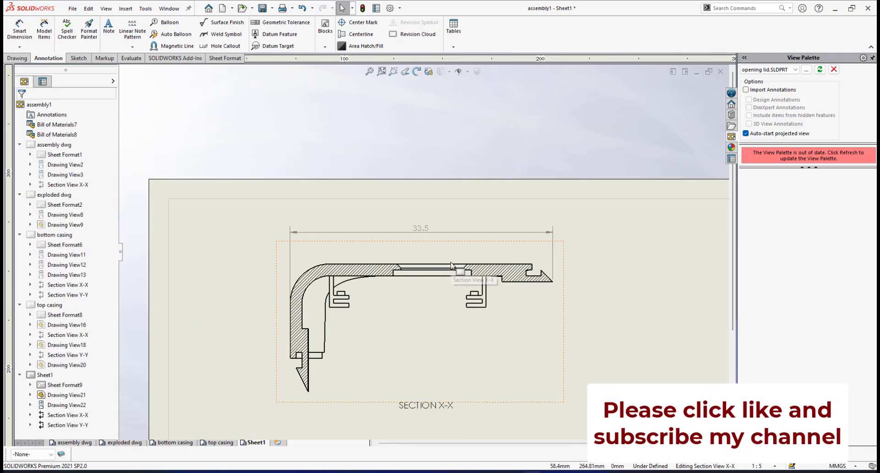
pyautogui.scroll(-3, 414, 339)
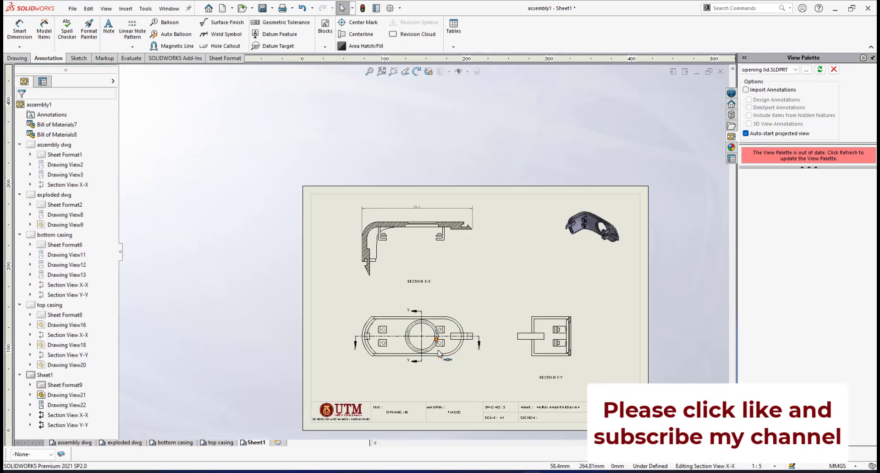
pyautogui.scroll(-1, 414, 327)
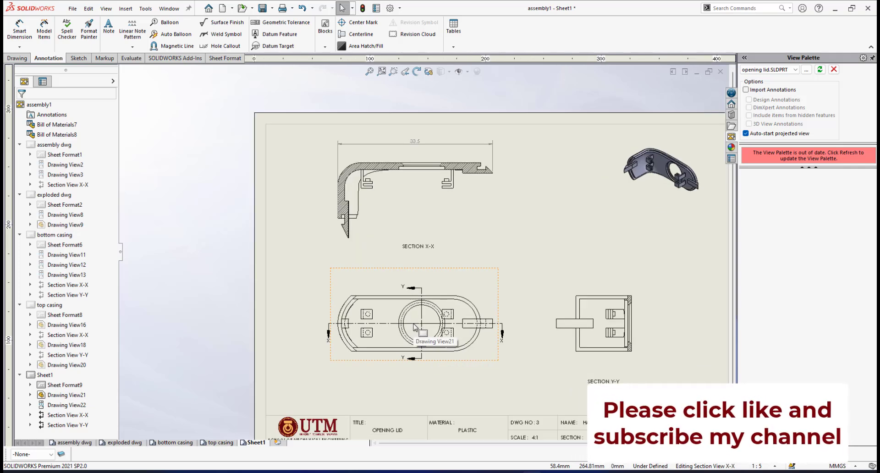
pyautogui.scroll(-1, 586, 324)
pyautogui.scroll(-2, 585, 323)
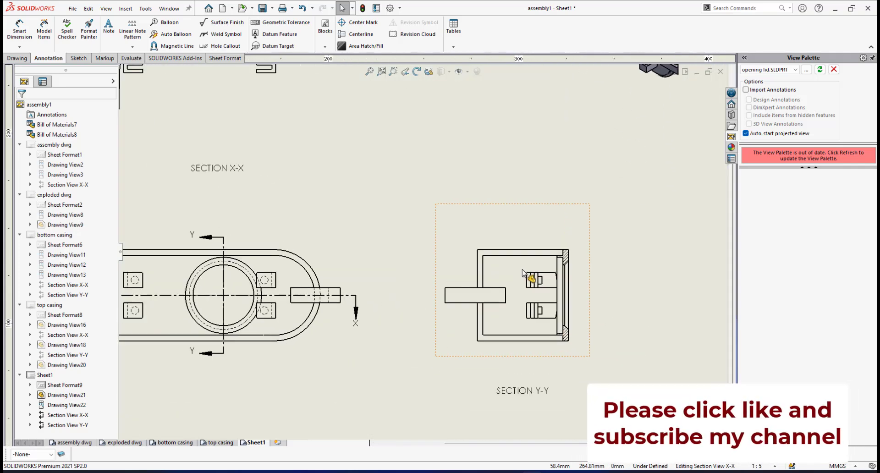
pyautogui.click(19, 30)
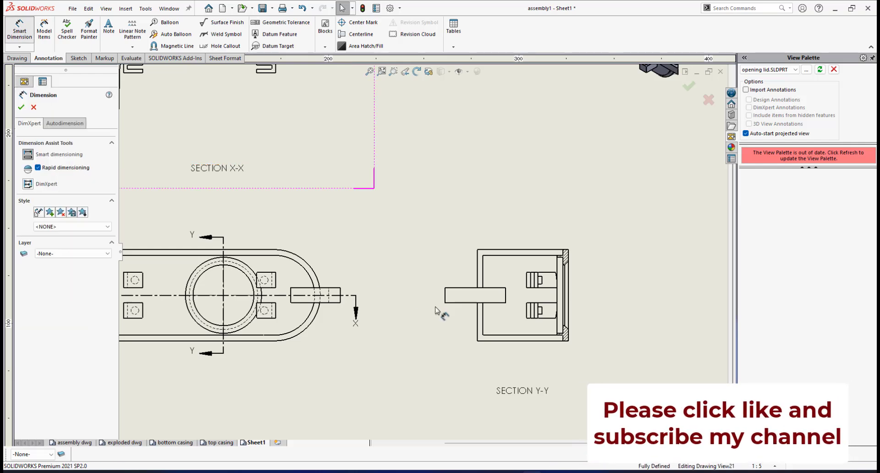
pyautogui.scroll(-1, 439, 336)
pyautogui.click(446, 286)
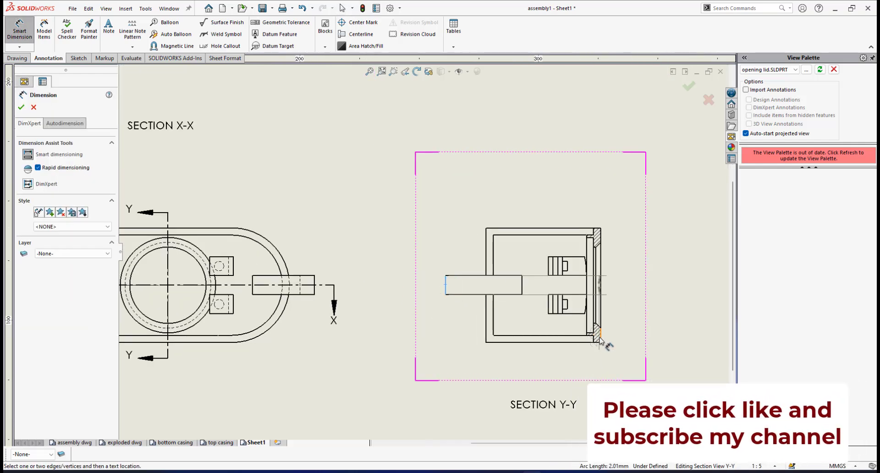
pyautogui.click(599, 343)
pyautogui.click(550, 367)
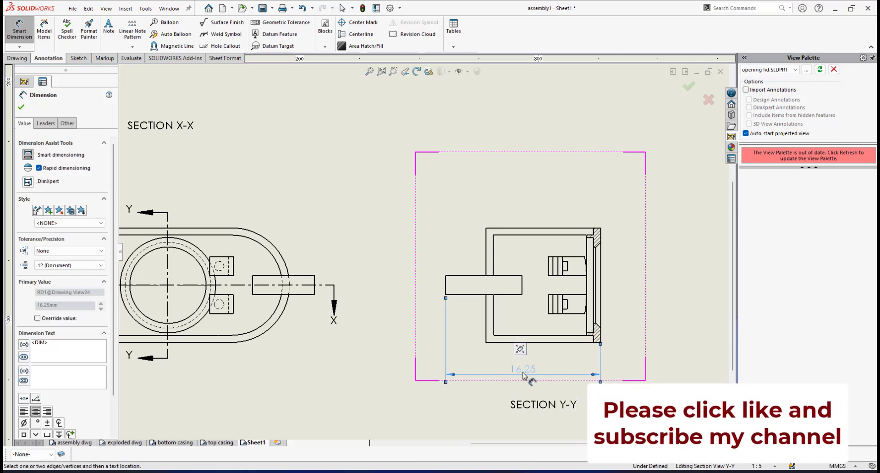
# Dimension the front view's overall vertical width between the upper and lower outer corners of its curved end, placing it beside that end.
pyautogui.scroll(9, 347, 308)
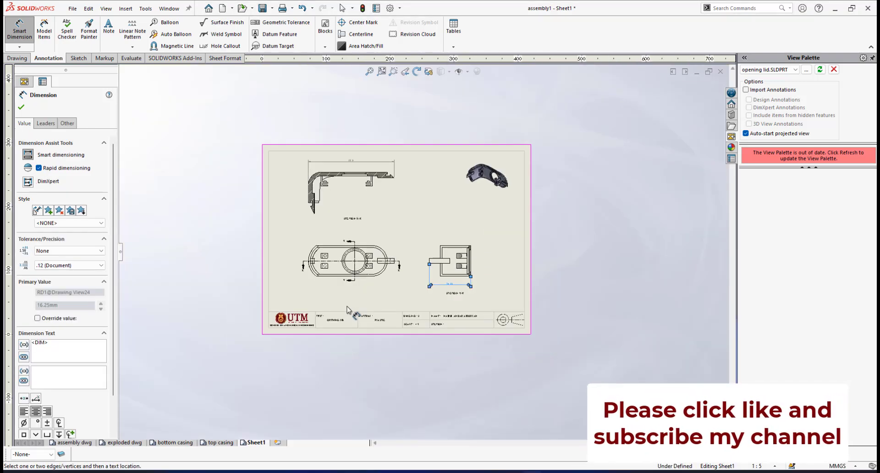
pyautogui.scroll(-3, 346, 260)
pyautogui.scroll(-4, 394, 247)
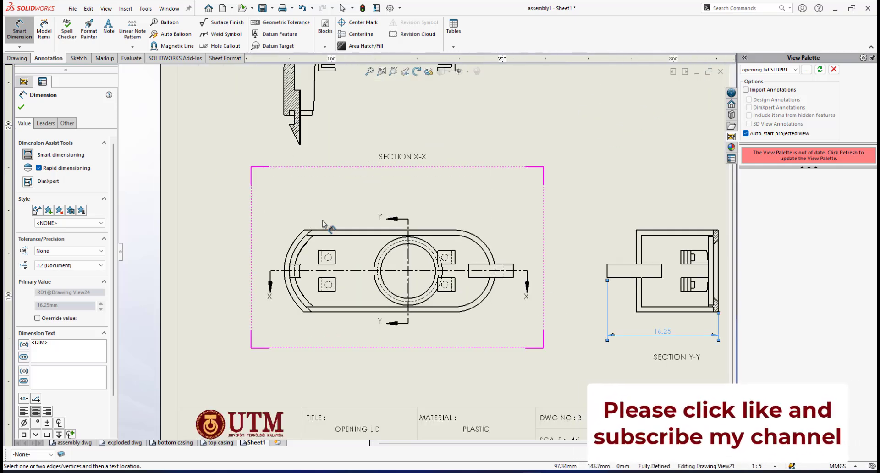
pyautogui.scroll(-1, 323, 225)
pyautogui.click(336, 232)
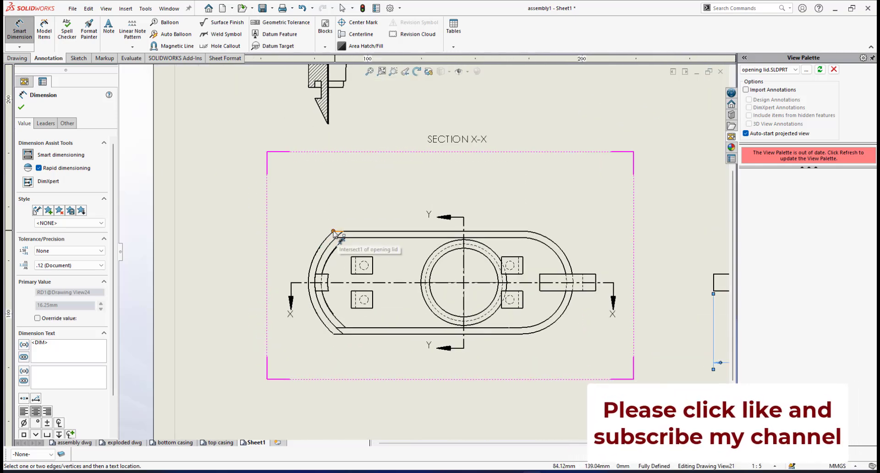
pyautogui.click(333, 334)
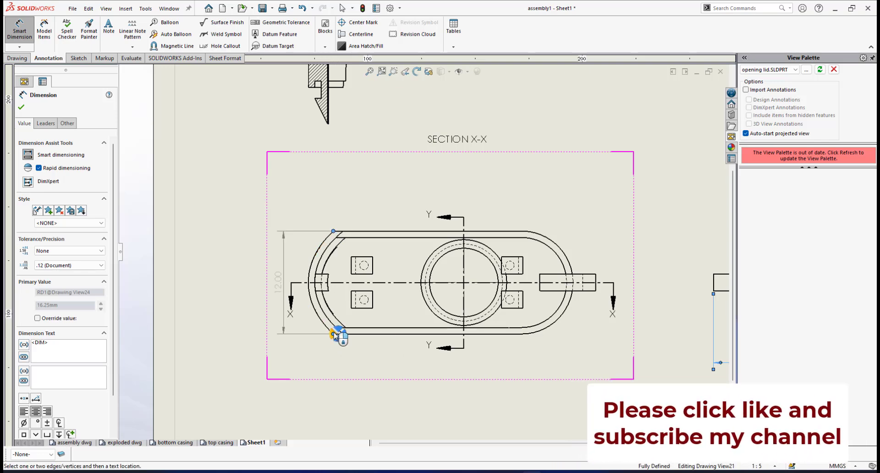
pyautogui.click(277, 283)
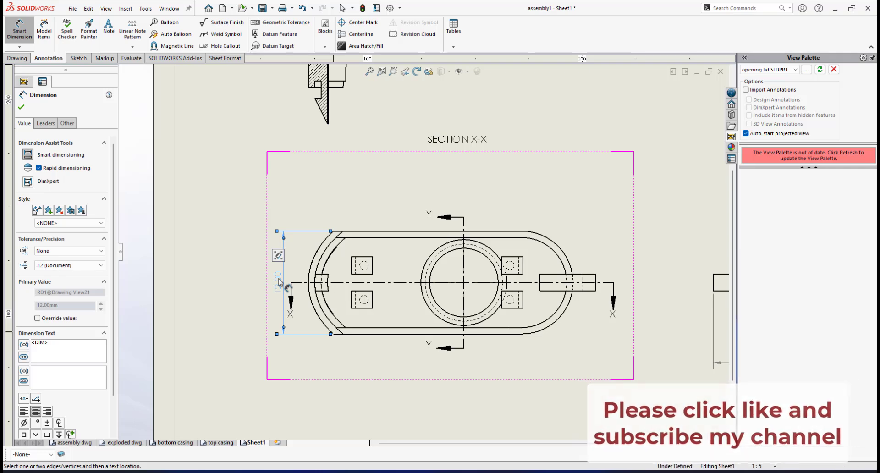
# Set the precision of the front view's vertical width dimension to None and close the dimension settings.
pyautogui.click(74, 265)
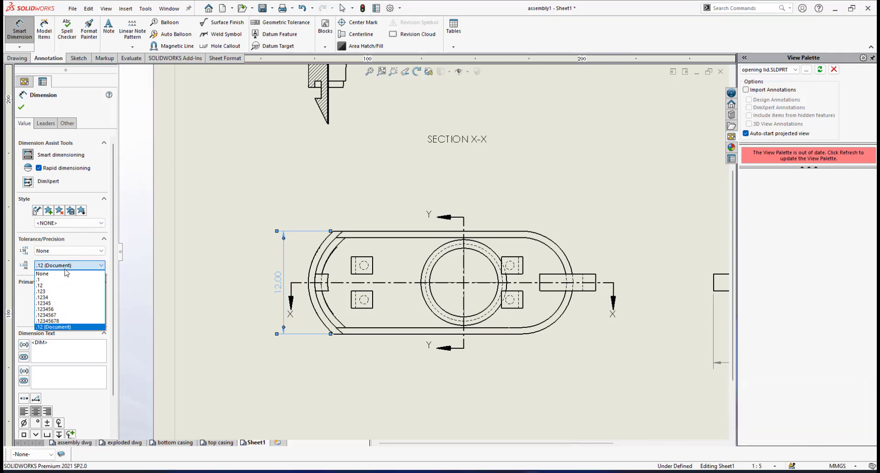
pyautogui.click(56, 274)
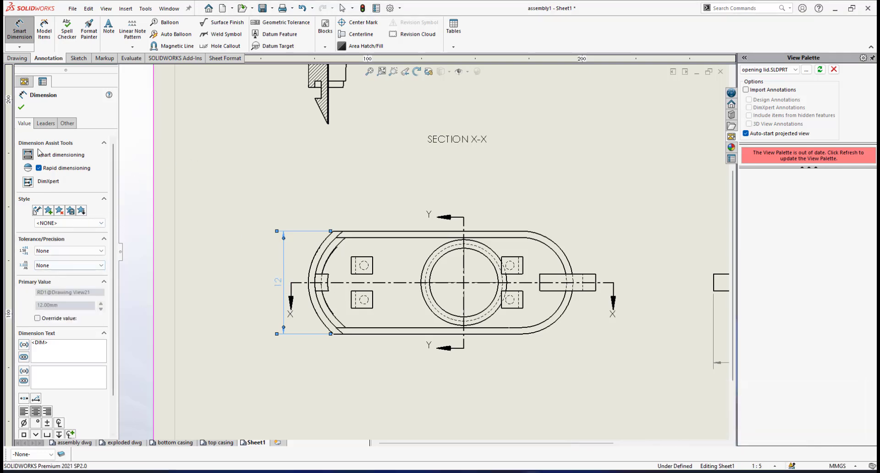
pyautogui.click(22, 108)
pyautogui.press('Escape')
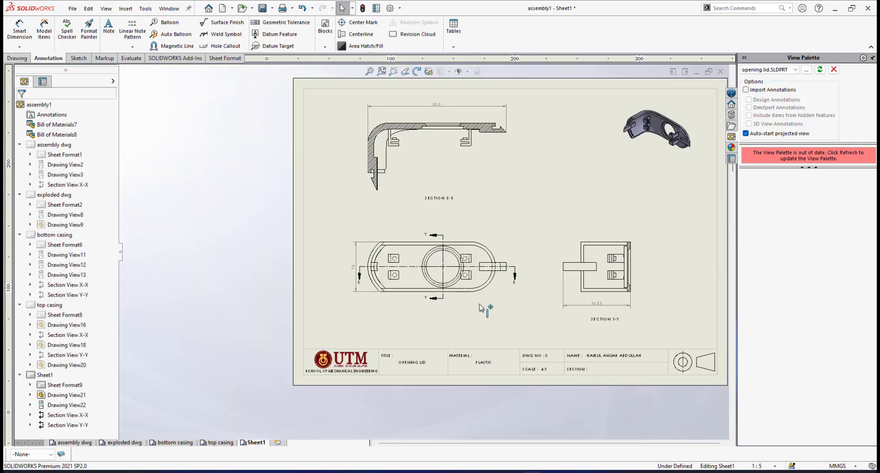
# Review the dimensioned opening lid sheet, then inspect the X-X section's curved wall, inner brackets and hole profile.
pyautogui.scroll(5, 423, 250)
pyautogui.scroll(-2, 556, 252)
pyautogui.scroll(3, 419, 250)
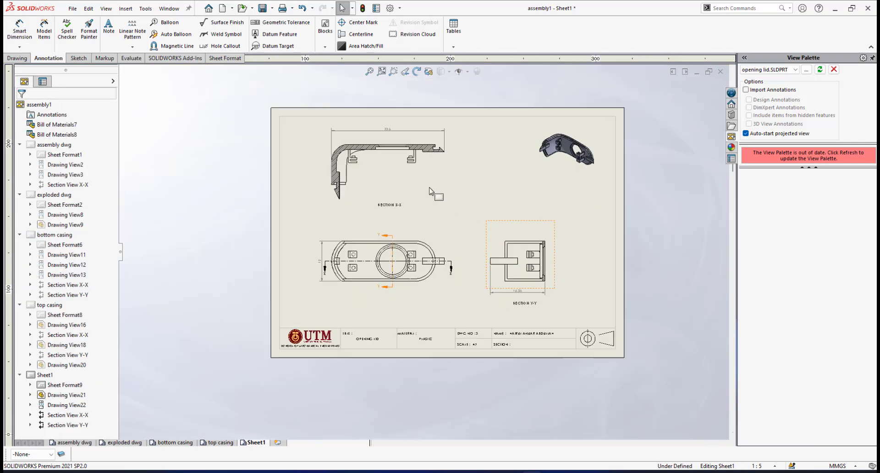
pyautogui.scroll(-1, 427, 186)
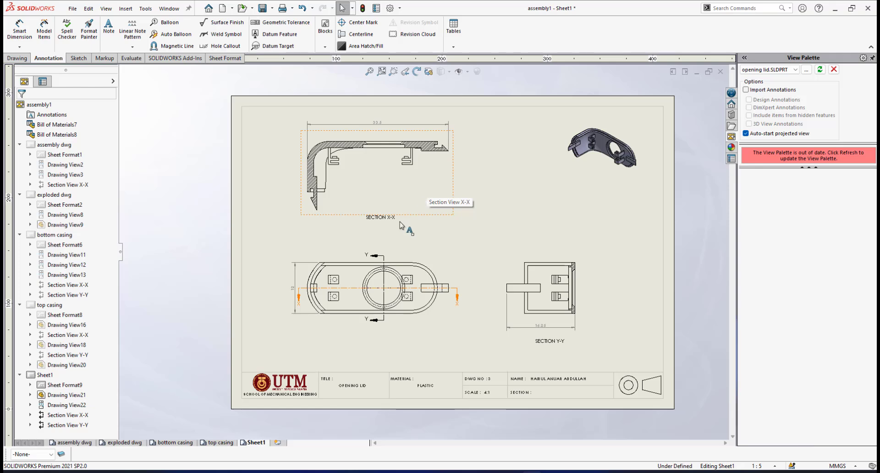
pyautogui.scroll(-1, 397, 218)
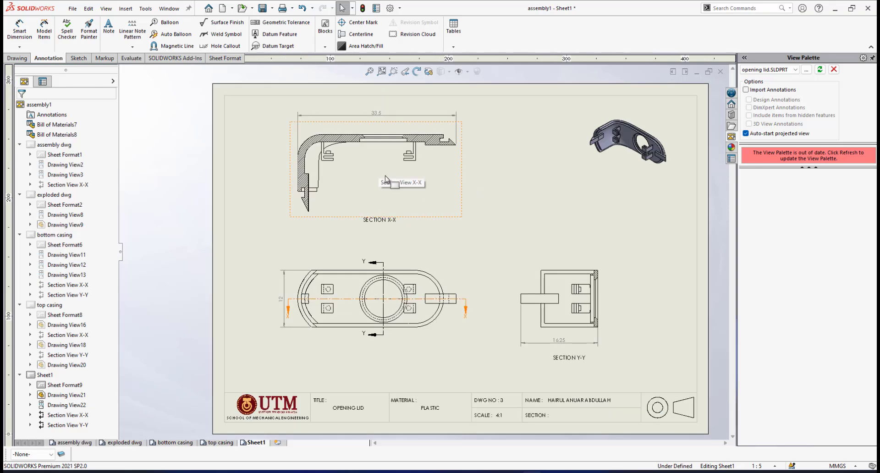
pyautogui.scroll(-1, 385, 178)
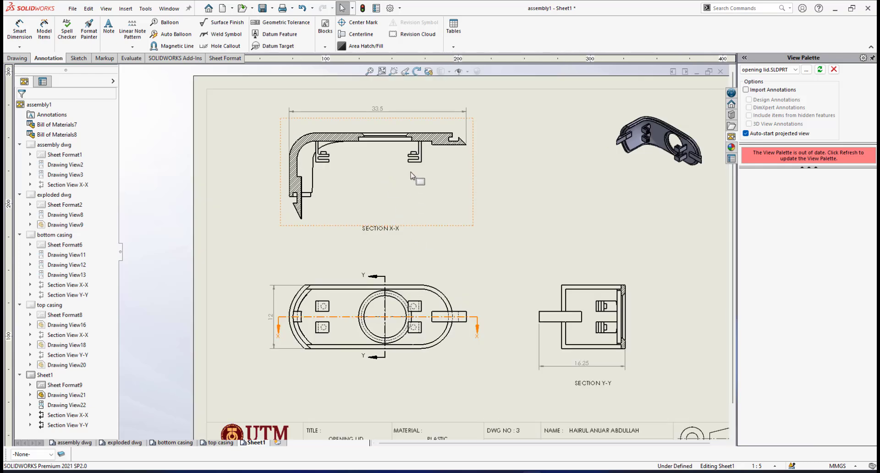
pyautogui.scroll(-1, 411, 175)
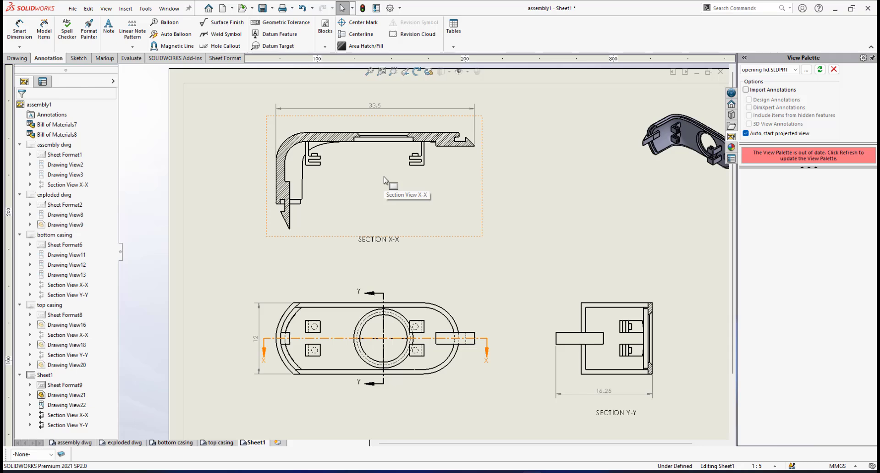
pyautogui.scroll(-2, 374, 161)
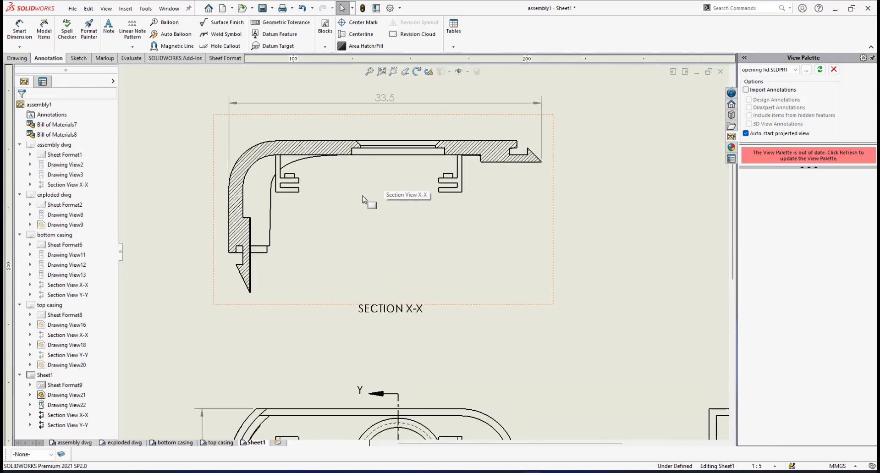
pyautogui.scroll(-1, 362, 196)
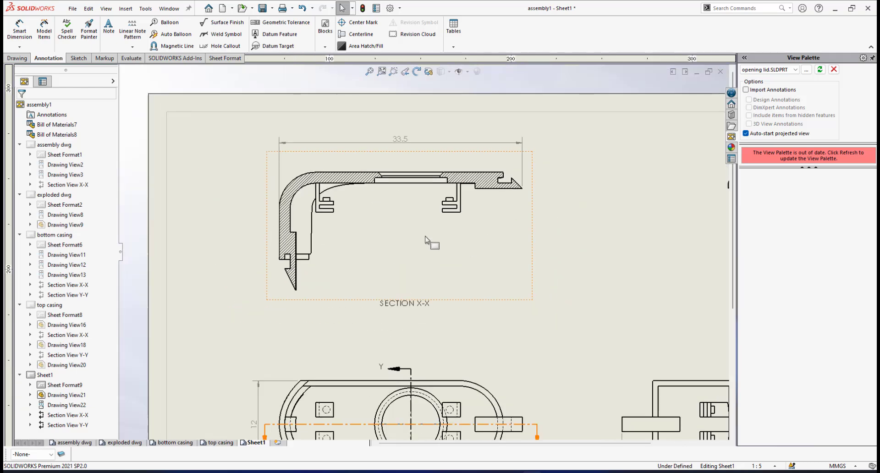
pyautogui.scroll(2, 417, 250)
pyautogui.scroll(-2, 372, 215)
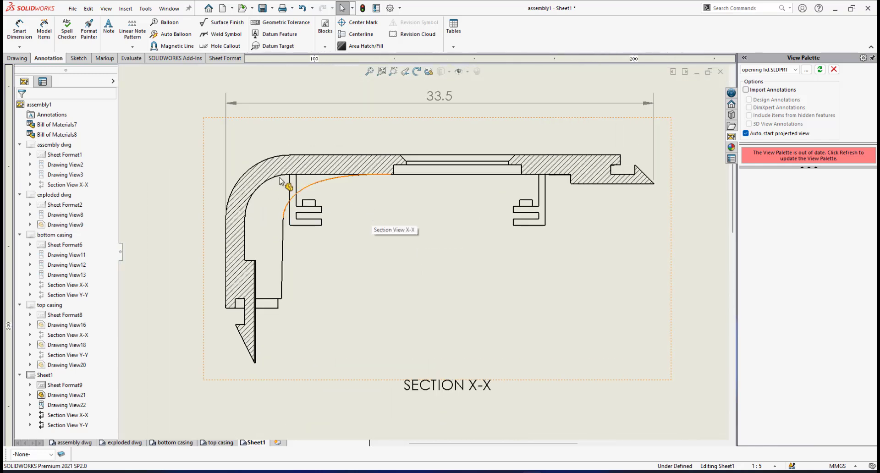
pyautogui.scroll(-1, 321, 197)
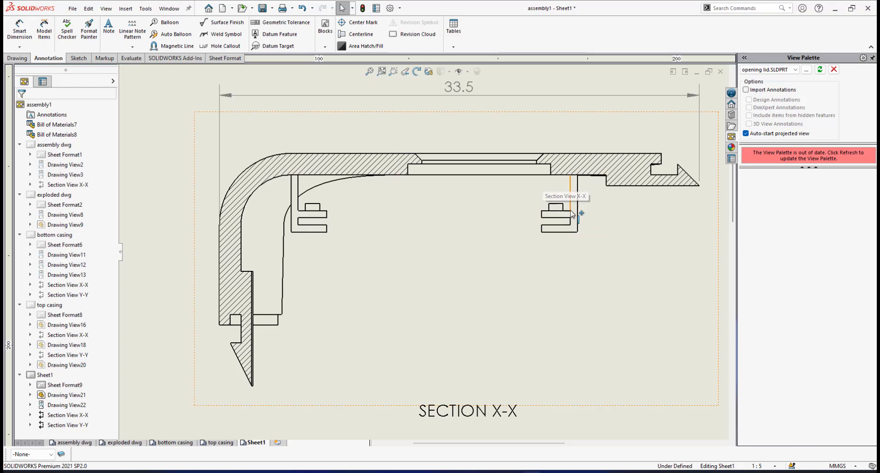
# Compare the front view's hole, brackets and hook with the X-X section, and inspect the section's bracket and far snap hook closely.
pyautogui.press('f')
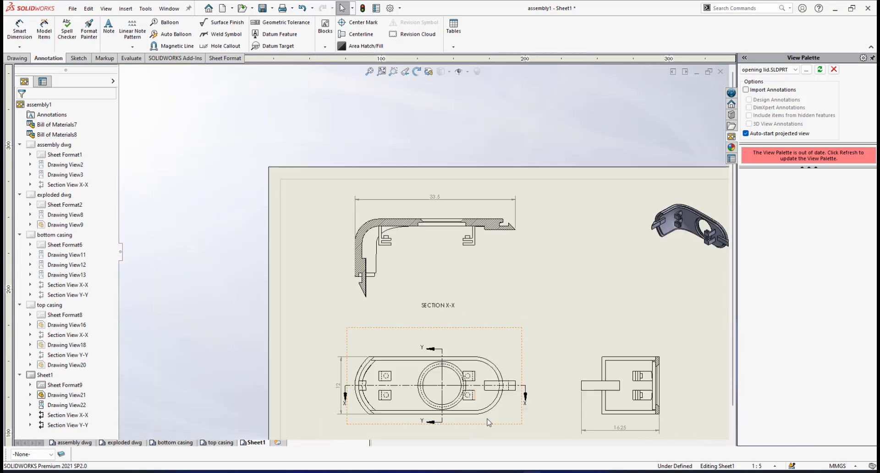
pyautogui.scroll(-2, 414, 334)
pyautogui.scroll(-1, 487, 261)
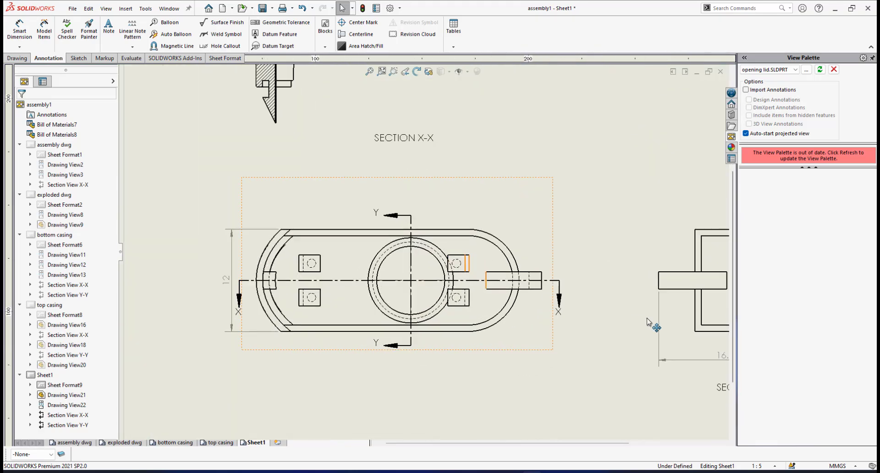
pyautogui.scroll(4, 646, 321)
pyautogui.scroll(-2, 566, 268)
pyautogui.scroll(4, 443, 233)
pyautogui.scroll(-4, 336, 170)
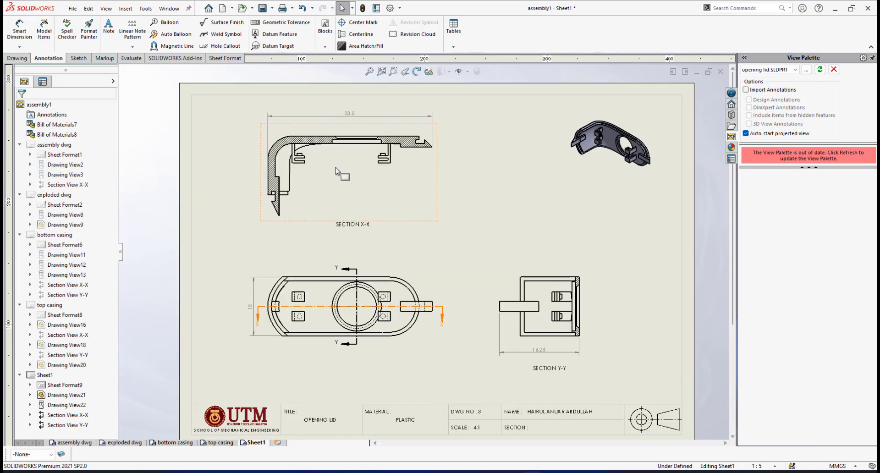
pyautogui.scroll(-1, 337, 202)
pyautogui.scroll(4, 384, 229)
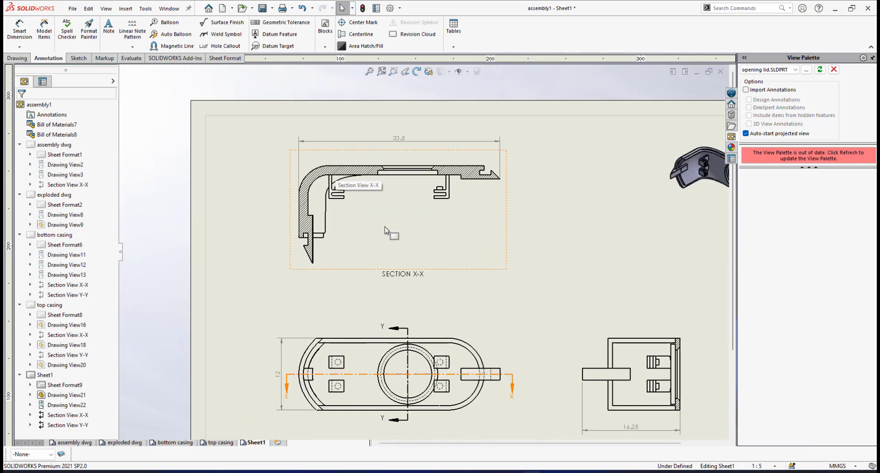
pyautogui.scroll(-3, 369, 202)
pyautogui.scroll(-1, 426, 247)
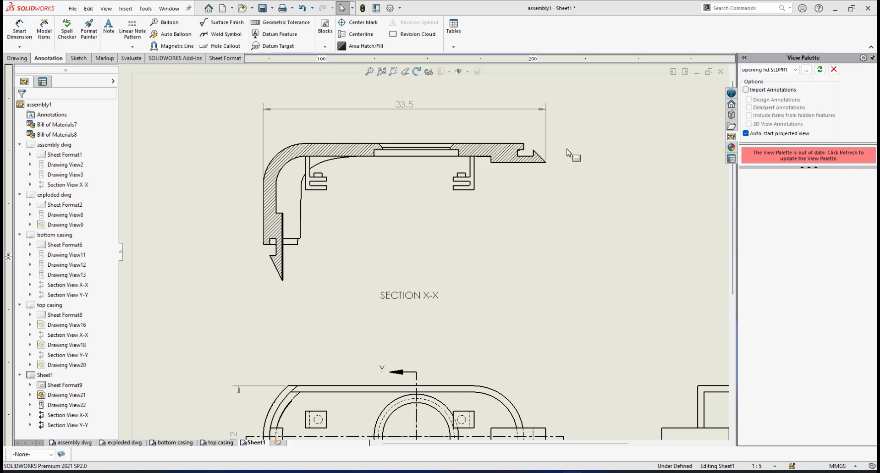
pyautogui.scroll(-3, 418, 177)
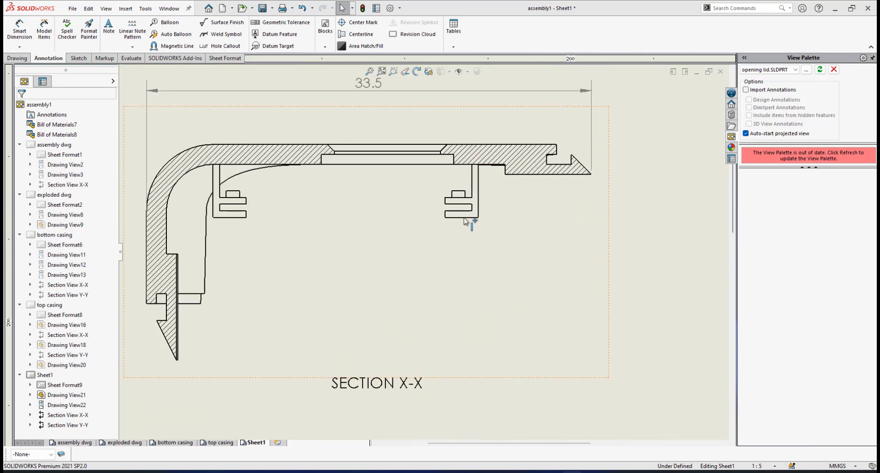
pyautogui.scroll(-2, 460, 170)
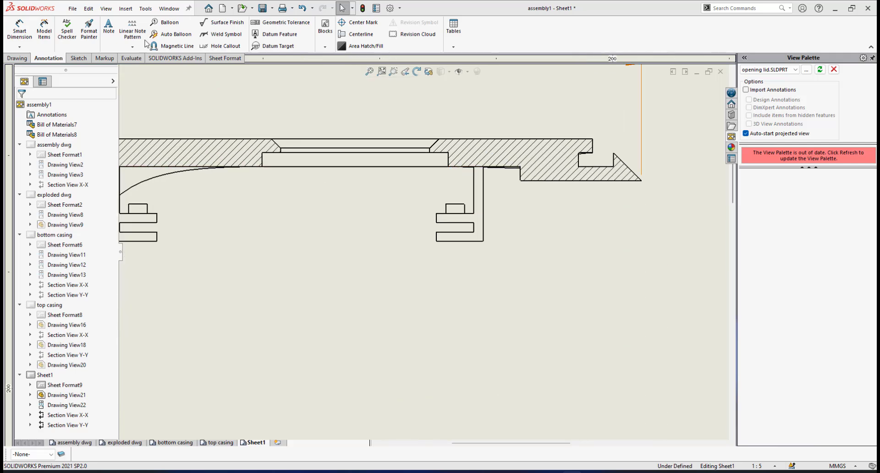
# Dimension the height of the bracket farther from the curved wall in section X-X, from lid underside to its base, placing it beyond the snap hook.
pyautogui.click(27, 26)
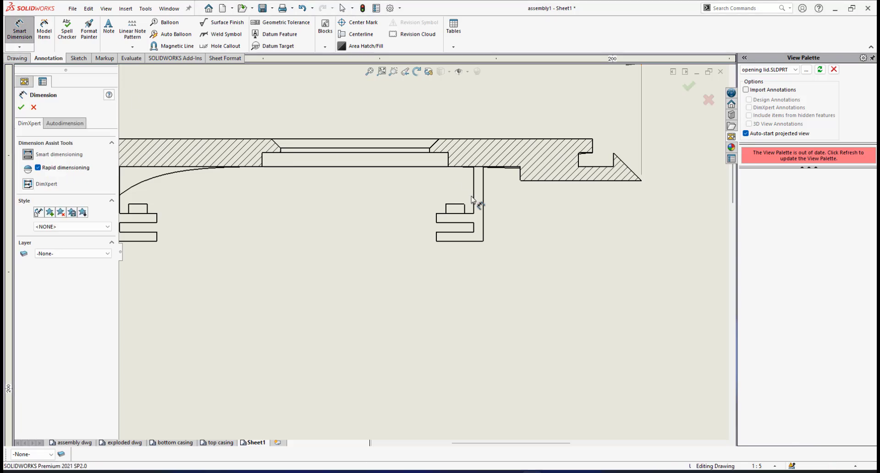
pyautogui.scroll(-2, 422, 189)
pyautogui.click(481, 255)
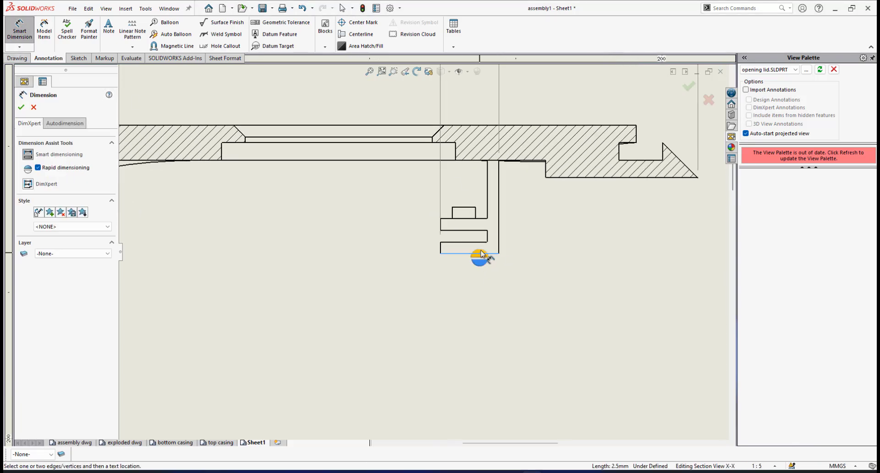
pyautogui.click(466, 162)
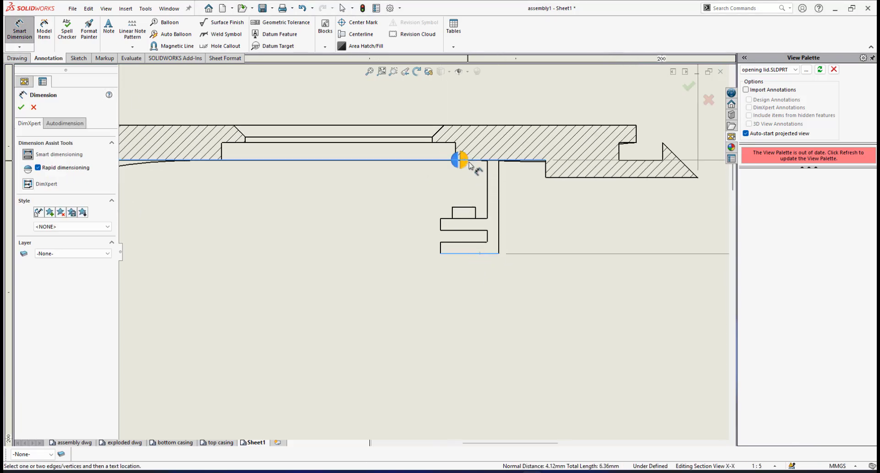
pyautogui.click(466, 162)
pyautogui.scroll(3, 593, 290)
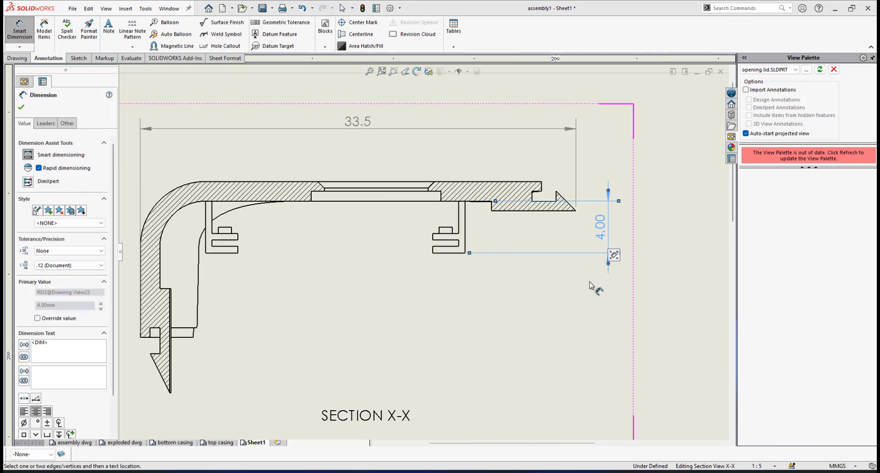
# Set the precision of the bracket height dimension to None and close the dimension settings.
pyautogui.scroll(-3, 516, 269)
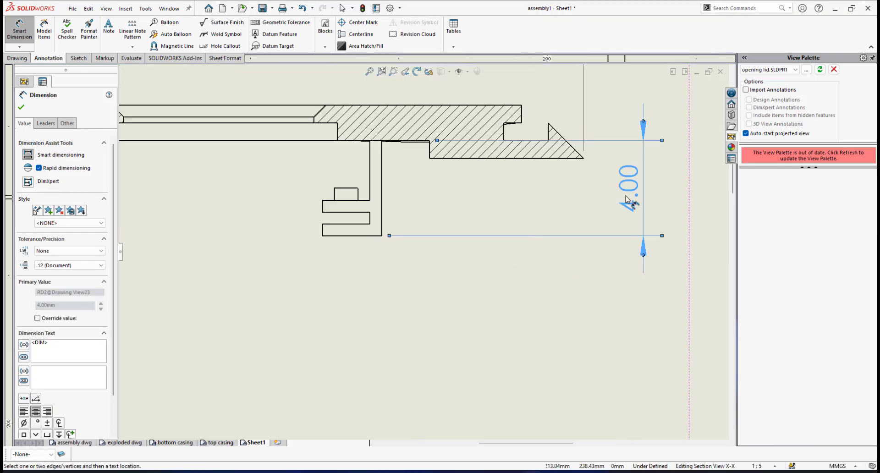
pyautogui.click(73, 265)
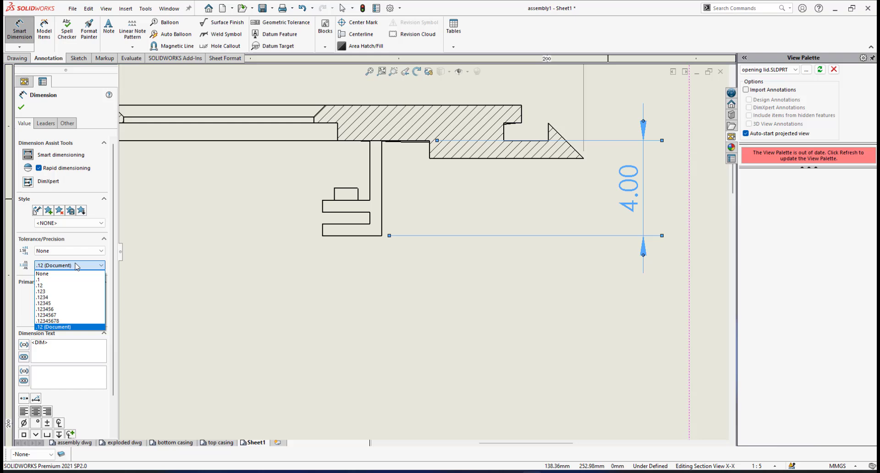
pyautogui.click(66, 274)
pyautogui.scroll(2, 514, 293)
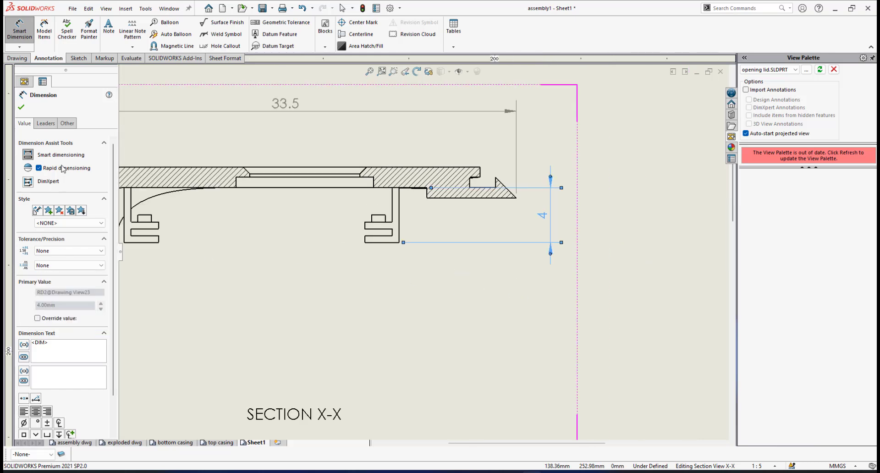
pyautogui.click(45, 124)
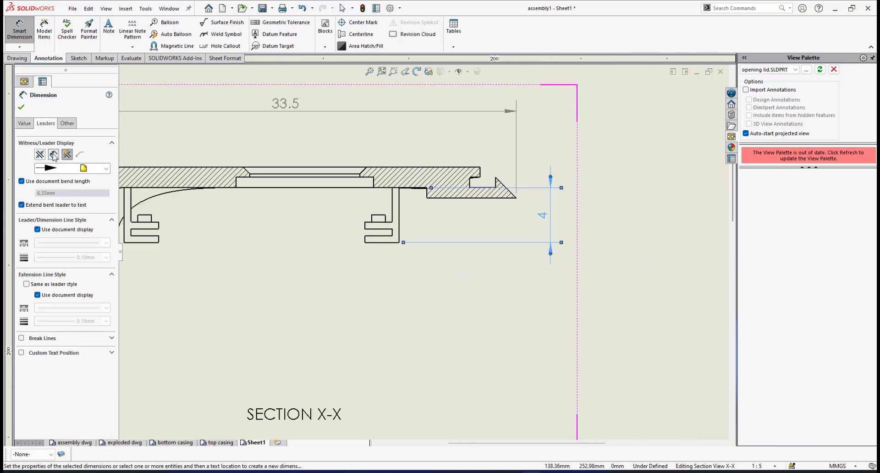
pyautogui.click(21, 107)
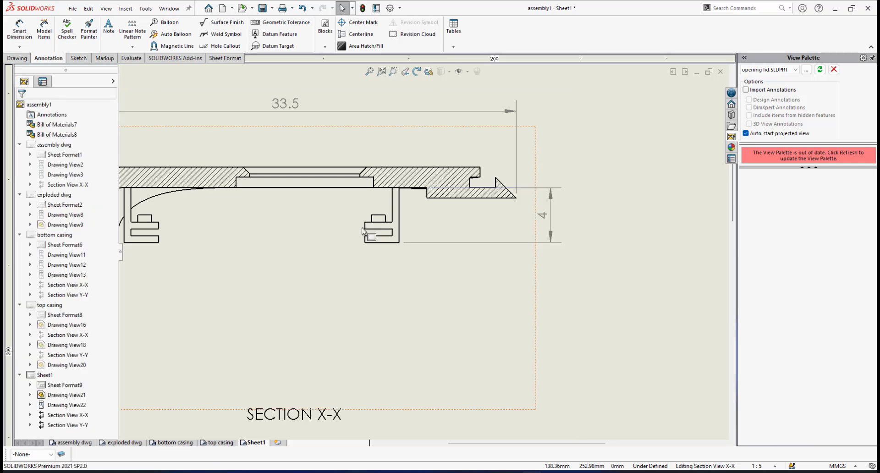
# Inspect the stepped arms, upright leg and lid junction of the bracket farther from the curved wall in section X-X.
pyautogui.scroll(-3, 413, 239)
pyautogui.scroll(-5, 345, 251)
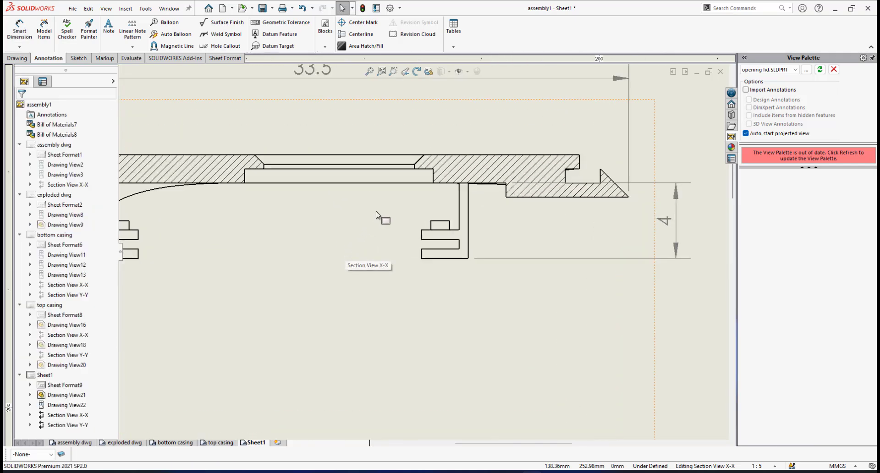
pyautogui.scroll(3, 452, 249)
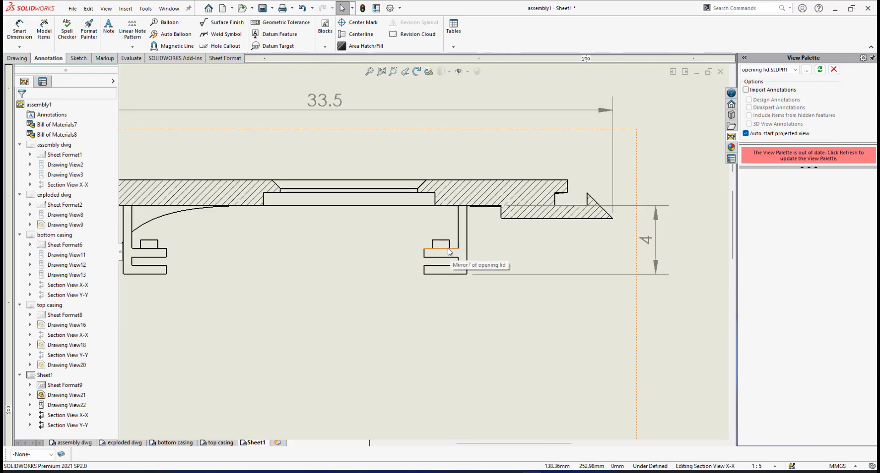
pyautogui.scroll(-3, 447, 243)
pyautogui.scroll(3, 444, 234)
pyautogui.scroll(-1, 443, 224)
pyautogui.scroll(-2, 442, 225)
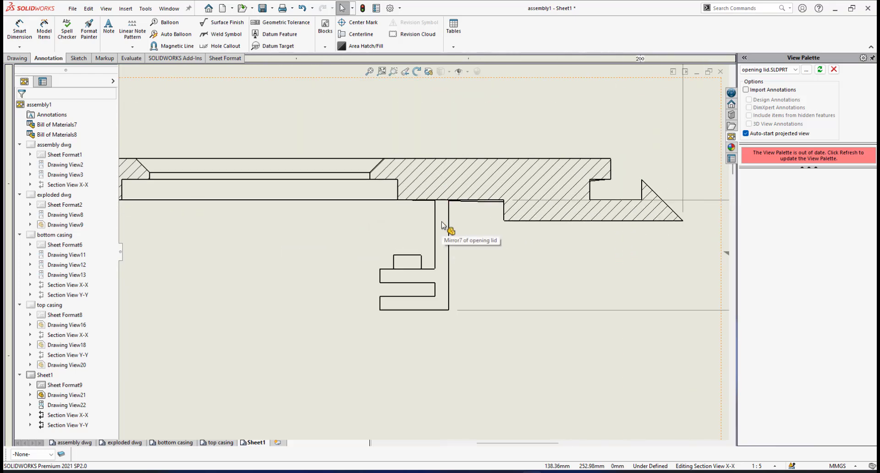
pyautogui.scroll(1, 468, 217)
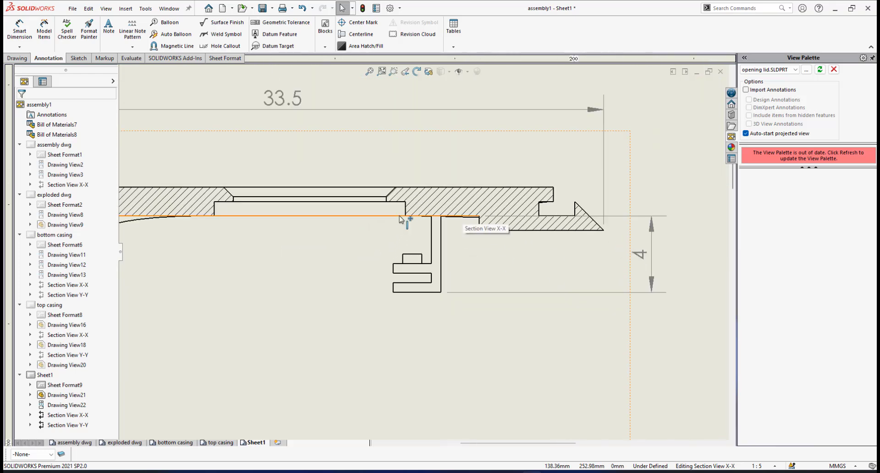
pyautogui.scroll(-1, 390, 219)
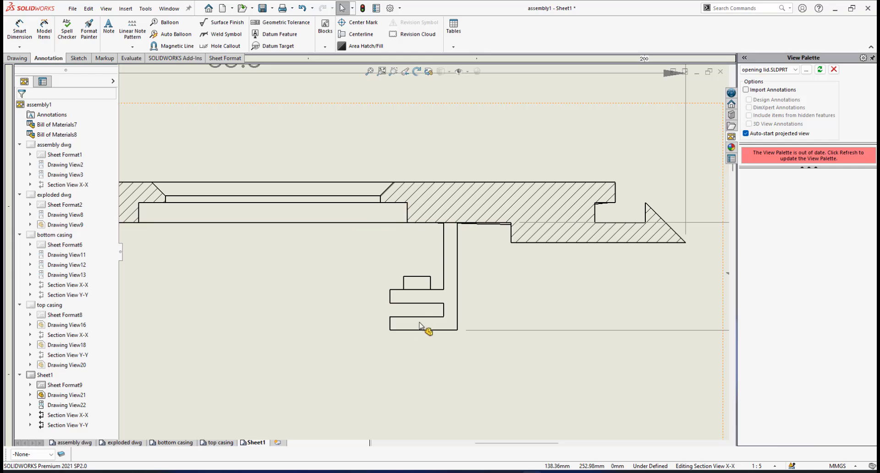
pyautogui.scroll(-1, 385, 288)
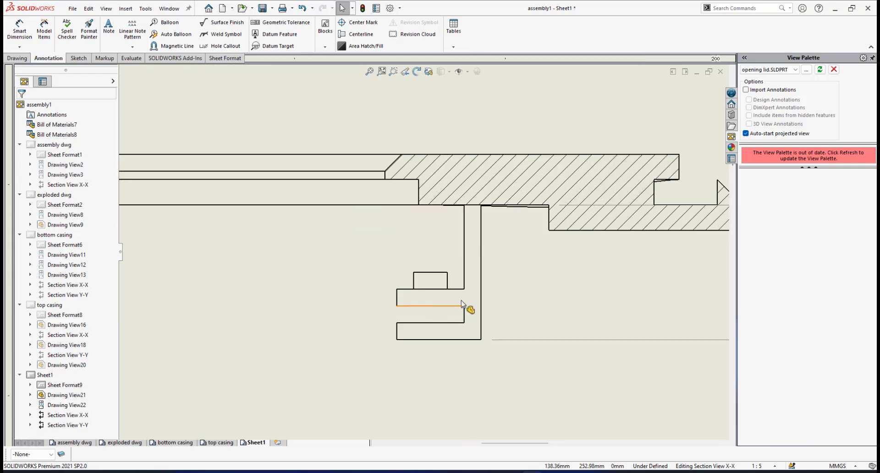
# Dimension the thickness of the lowest arm on the section X-X bracket farther from the curved wall, between its upper and lower edges.
pyautogui.click(13, 33)
pyautogui.scroll(-1, 389, 327)
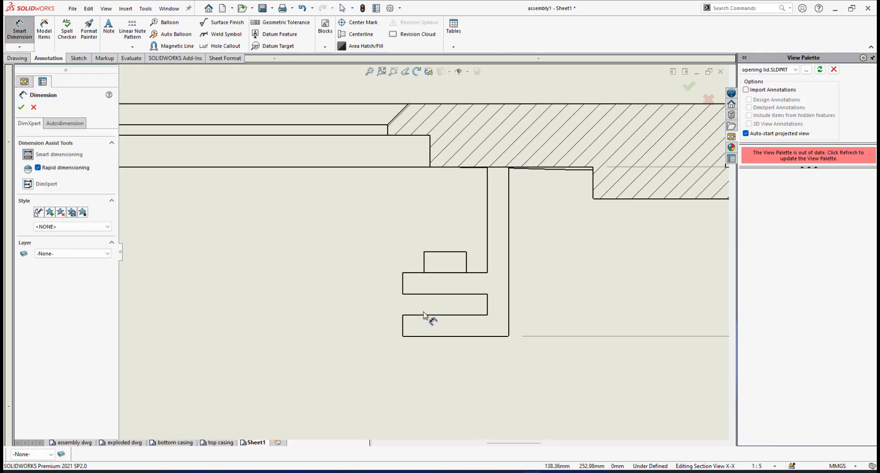
pyautogui.click(425, 315)
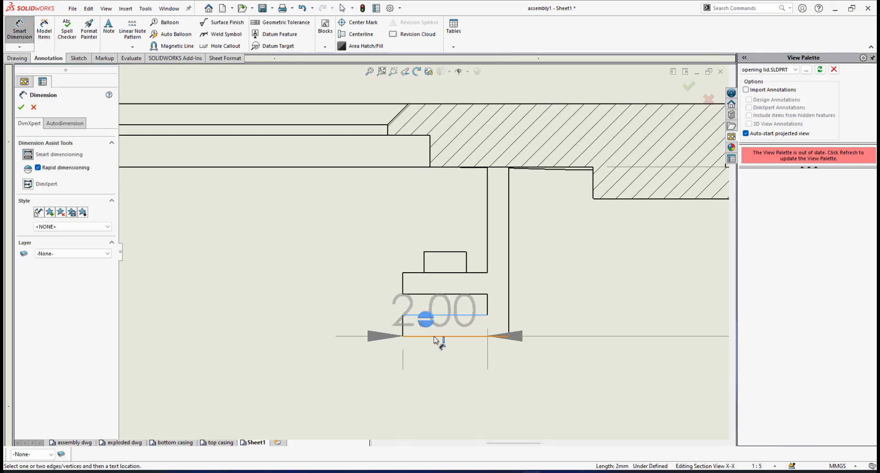
pyautogui.click(433, 336)
pyautogui.click(431, 337)
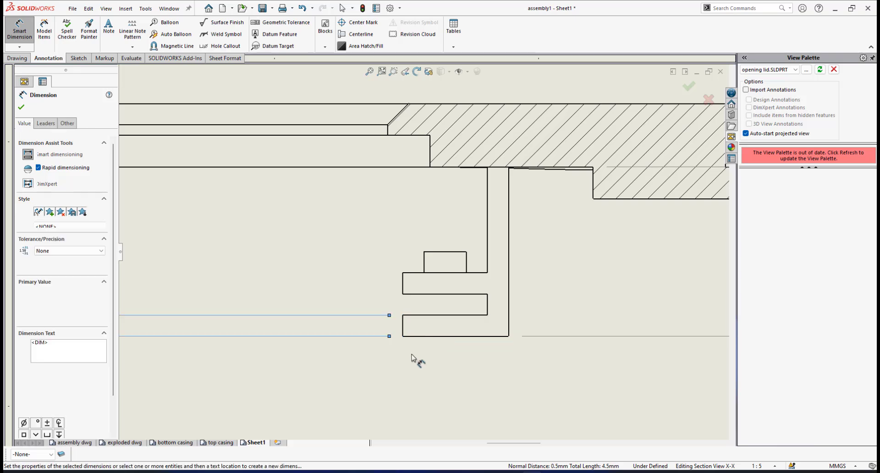
pyautogui.scroll(4, 372, 310)
pyautogui.scroll(3, 324, 290)
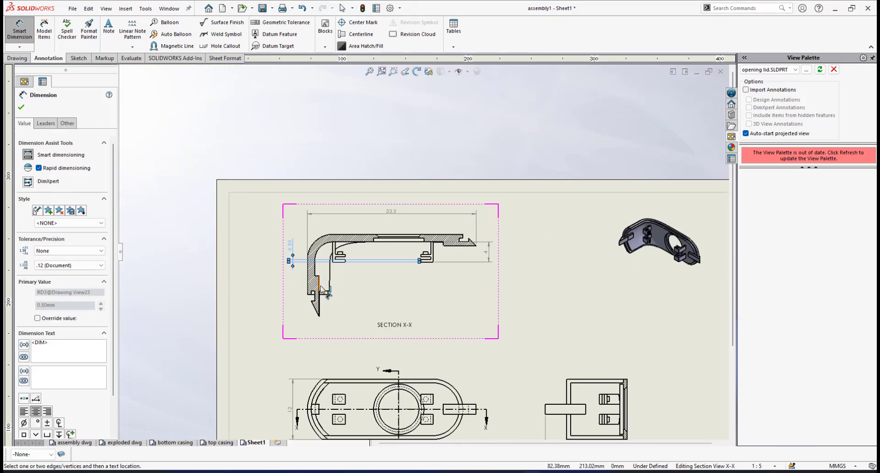
pyautogui.scroll(-2, 448, 260)
pyautogui.scroll(-1, 544, 255)
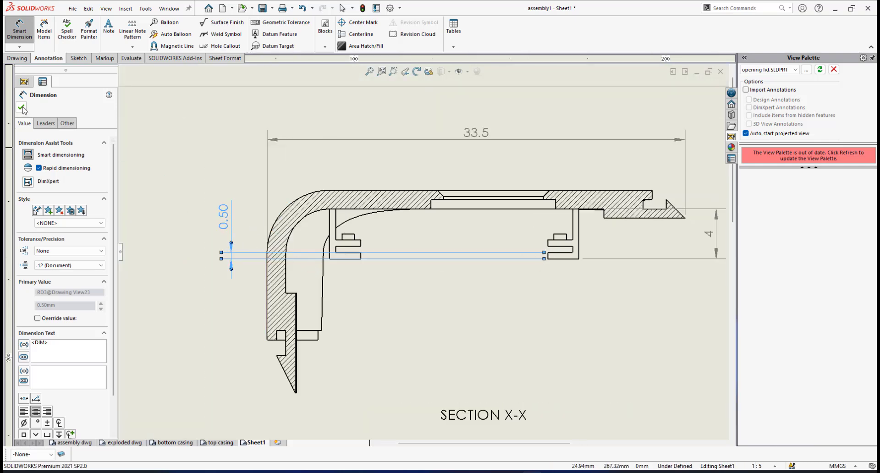
# Move the arm thickness dimension close beside its bracket, between the two brackets, and set its precision to .1.
pyautogui.click(23, 108)
pyautogui.moveTo(290, 255); pyautogui.dragTo(521, 240)
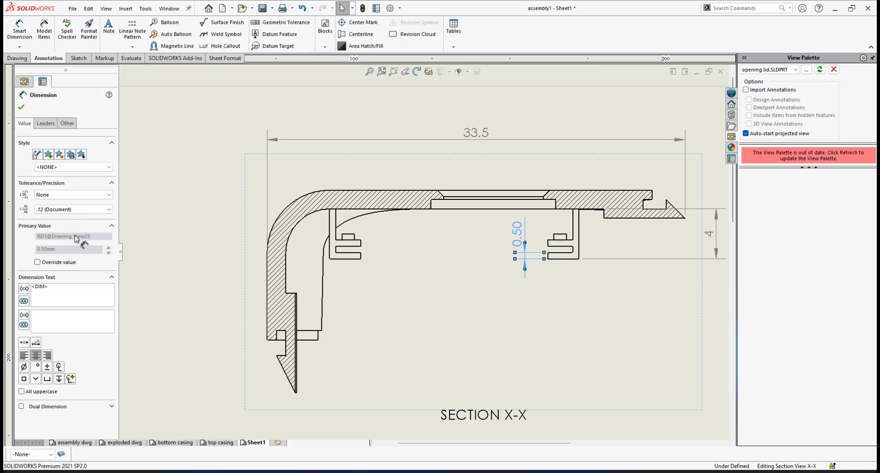
pyautogui.click(81, 210)
pyautogui.click(68, 227)
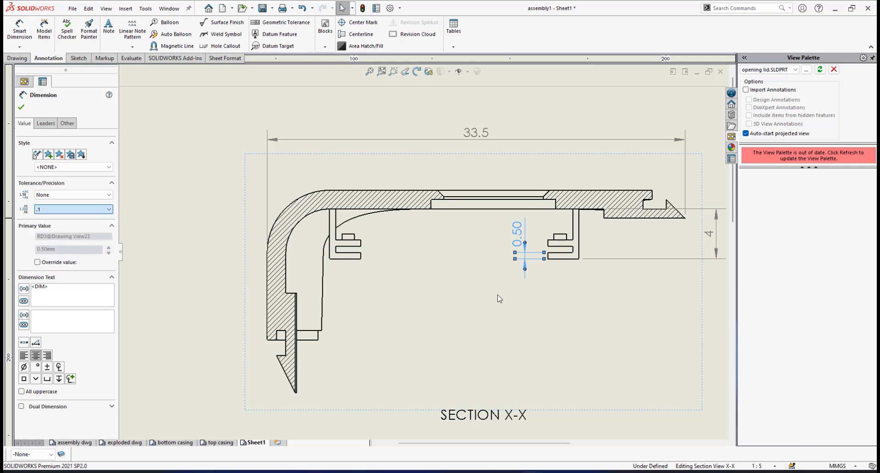
# Dimension the thickness of the same bracket's upright leg in section X-X, between the slot's inner end and the leg's outer edge.
pyautogui.scroll(-8, 539, 269)
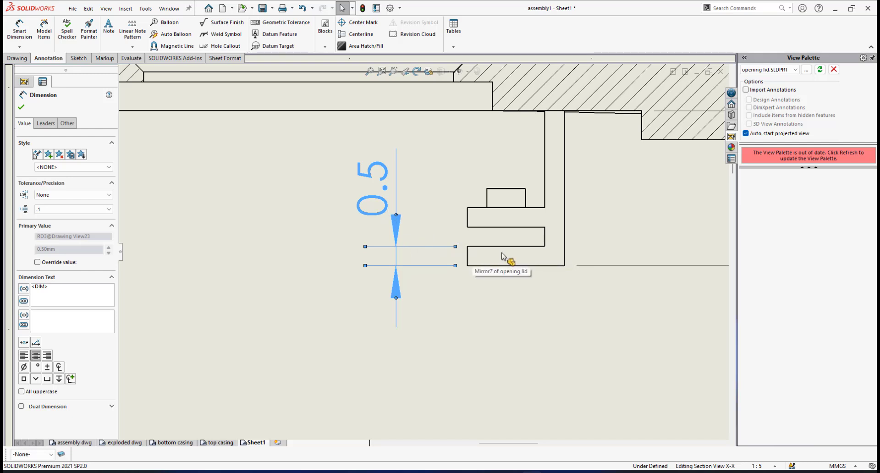
pyautogui.scroll(-3, 491, 213)
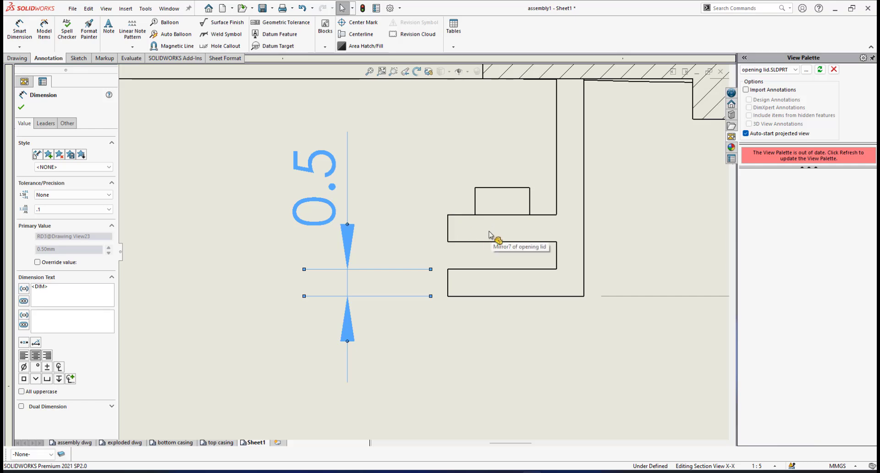
pyautogui.scroll(3, 553, 180)
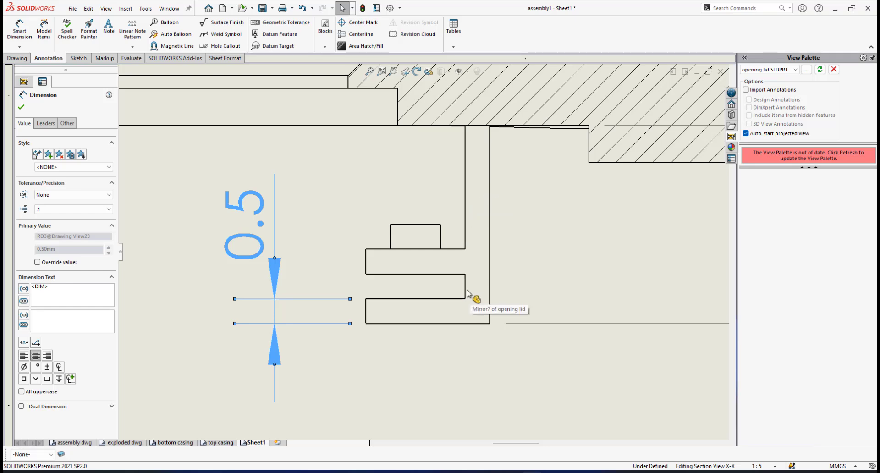
pyautogui.click(489, 293)
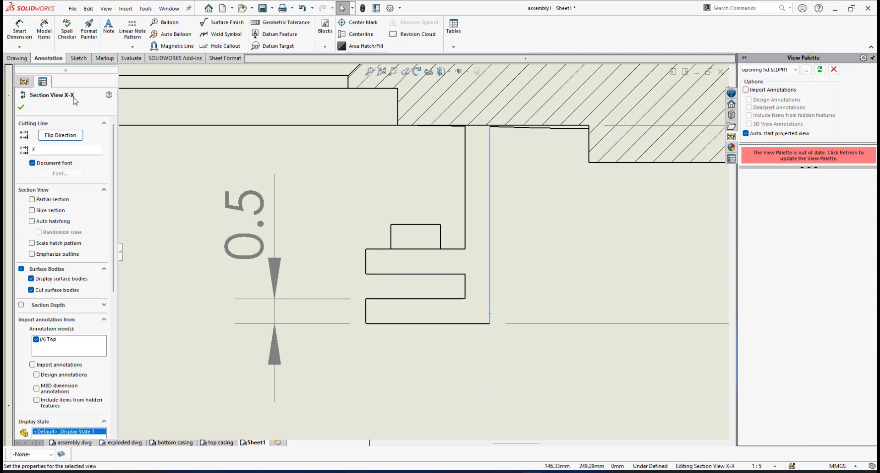
pyautogui.click(19, 32)
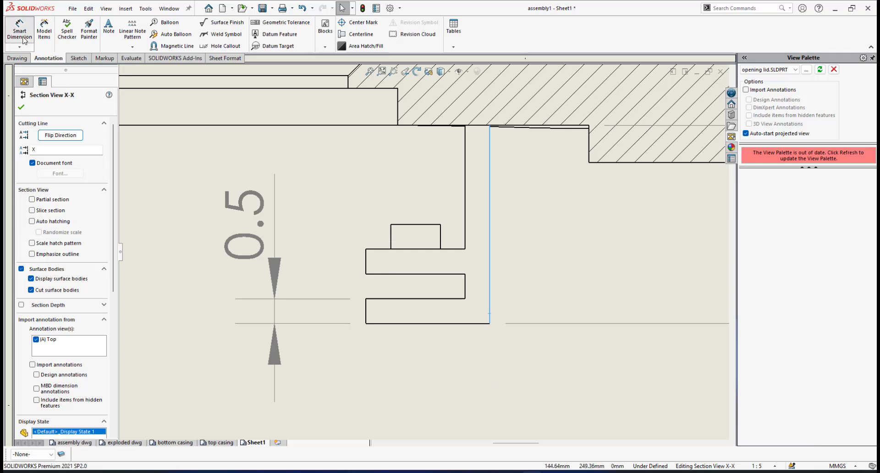
pyautogui.click(465, 287)
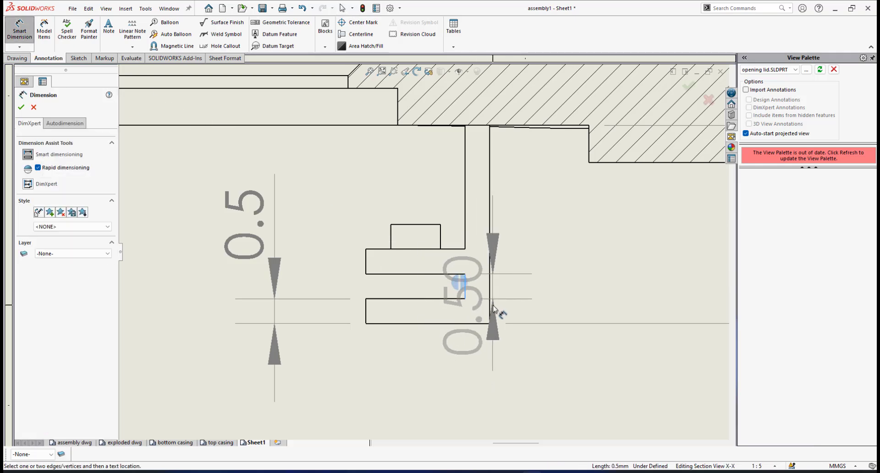
pyautogui.click(489, 306)
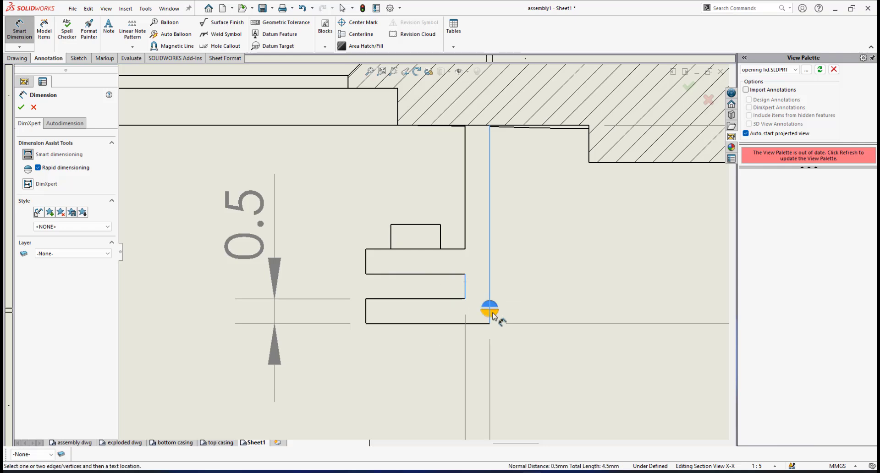
pyautogui.click(510, 333)
pyautogui.scroll(5, 513, 334)
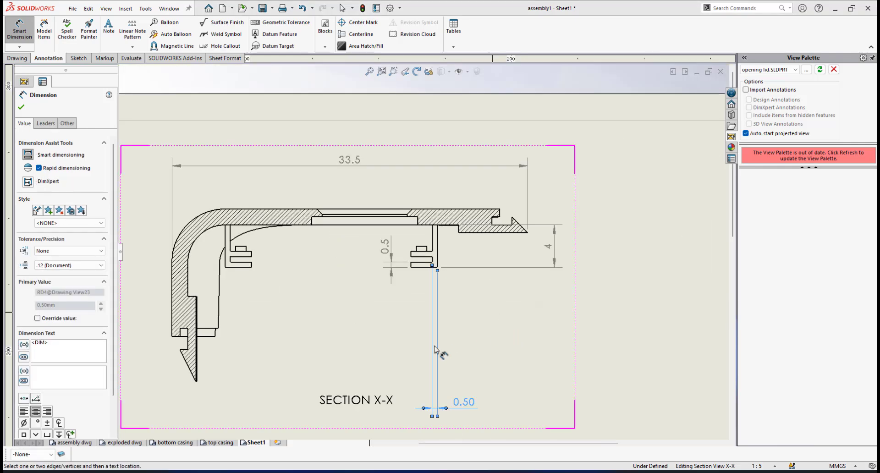
pyautogui.rightClick(479, 329)
pyautogui.click(491, 371)
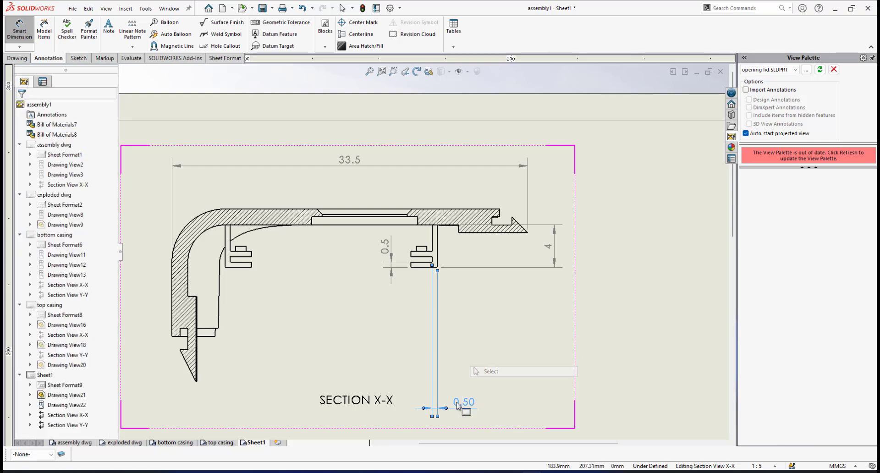
# Move the upright leg thickness dimension to just below the bracket and set its precision to .1.
pyautogui.moveTo(461, 402); pyautogui.dragTo(445, 290)
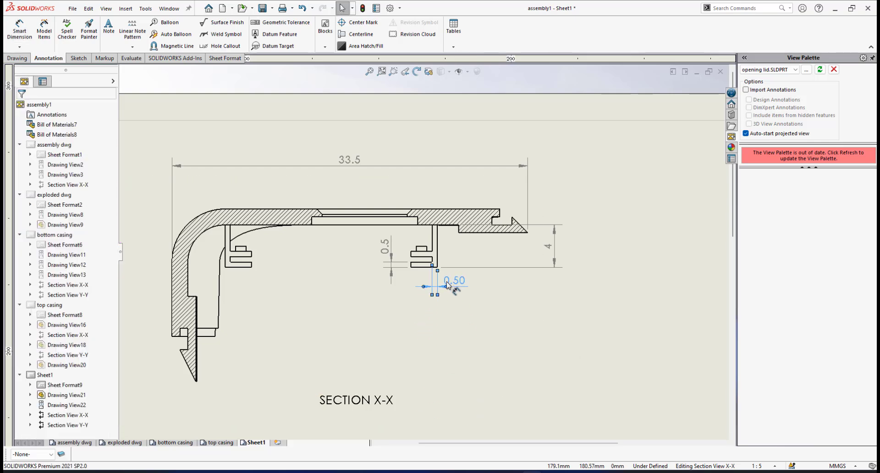
pyautogui.click(85, 209)
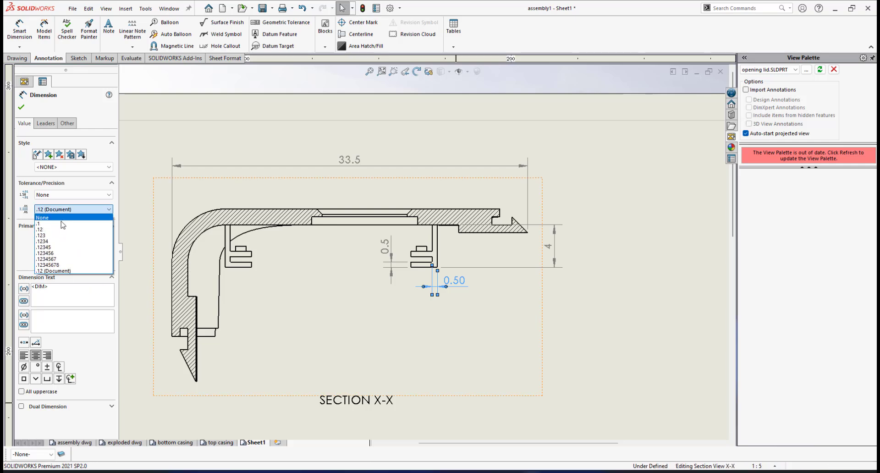
pyautogui.click(63, 224)
pyautogui.scroll(-1, 411, 294)
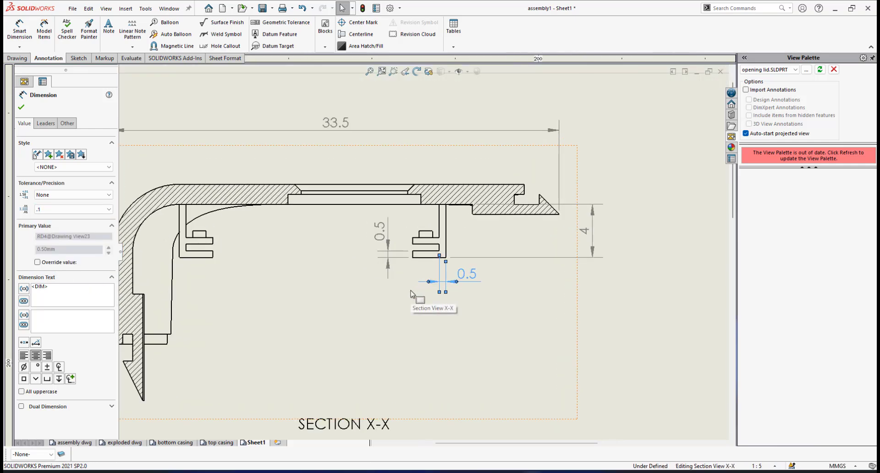
pyautogui.scroll(-3, 348, 289)
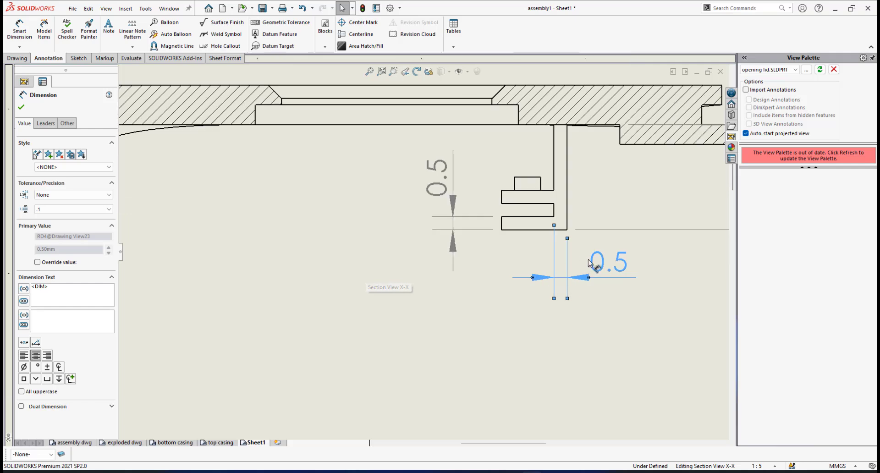
# Nudge the section X-X bracket's leg thickness dimension slightly and dimension the slot height between the bracket's two arms.
pyautogui.moveTo(589, 262); pyautogui.dragTo(598, 260)
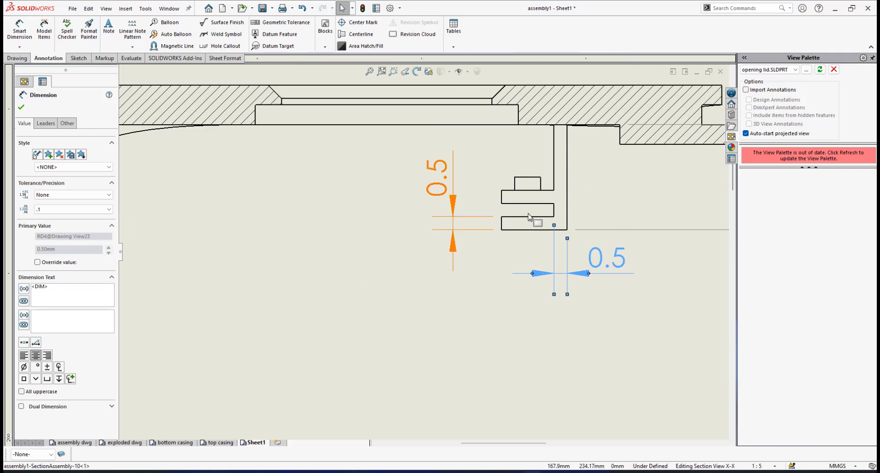
pyautogui.scroll(-2, 552, 215)
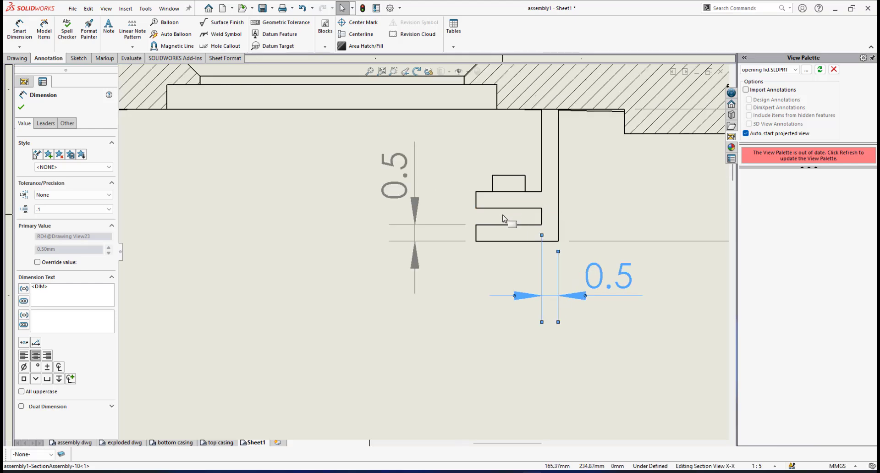
pyautogui.click(17, 35)
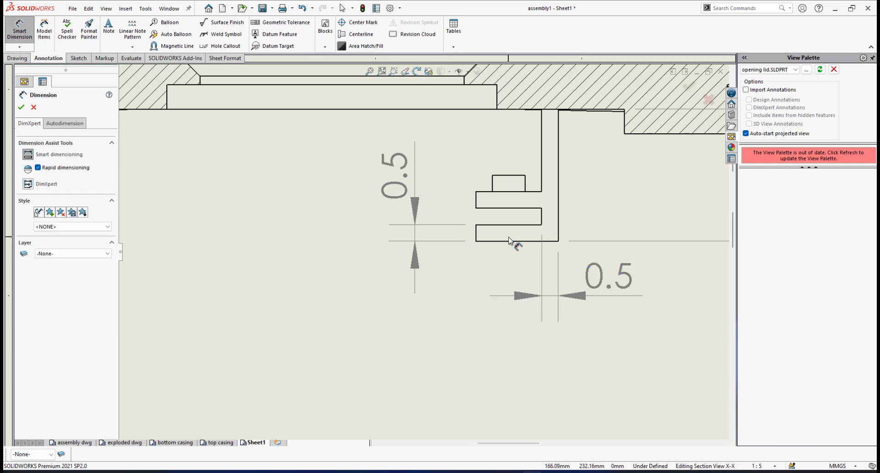
pyautogui.scroll(-1, 542, 227)
pyautogui.click(526, 202)
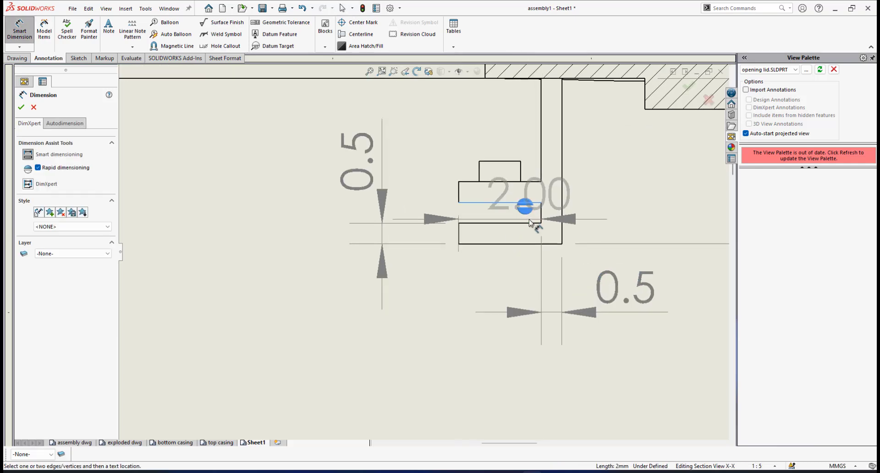
pyautogui.click(534, 223)
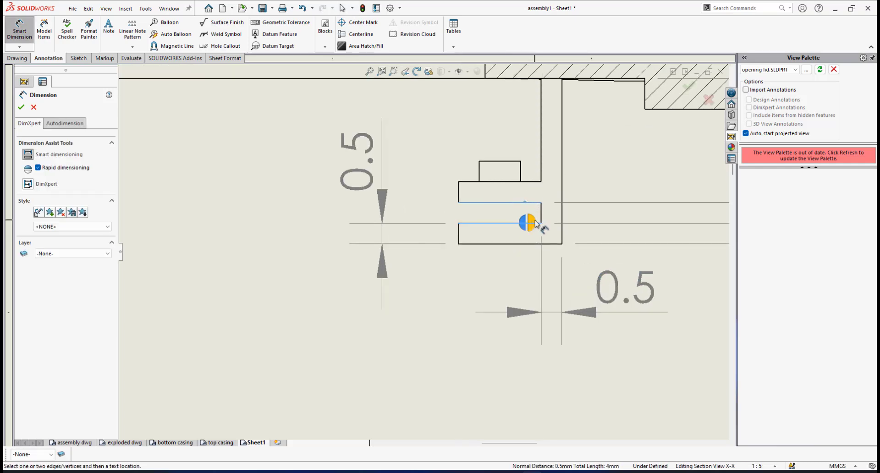
pyautogui.click(630, 229)
# Move the slot height dimension close beside the bracket's upright leg in section X-X and set its precision to .1.
pyautogui.scroll(3, 630, 230)
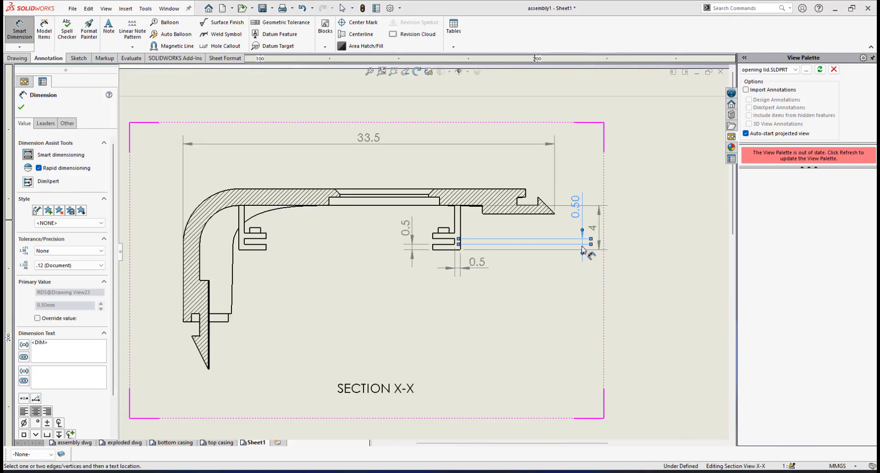
pyautogui.scroll(-3, 568, 241)
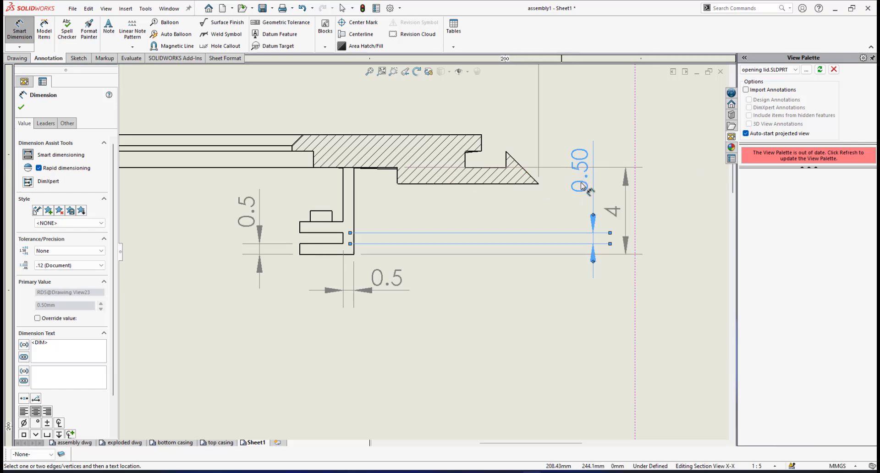
pyautogui.moveTo(582, 190); pyautogui.dragTo(395, 221)
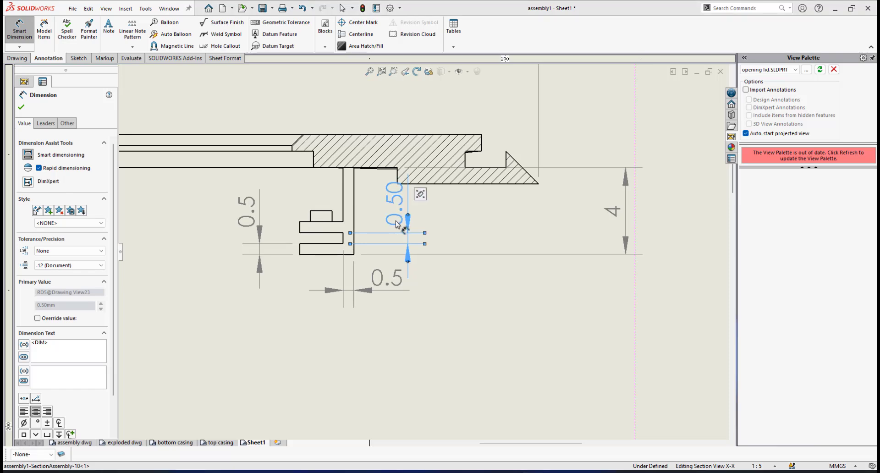
pyautogui.click(91, 266)
pyautogui.click(62, 279)
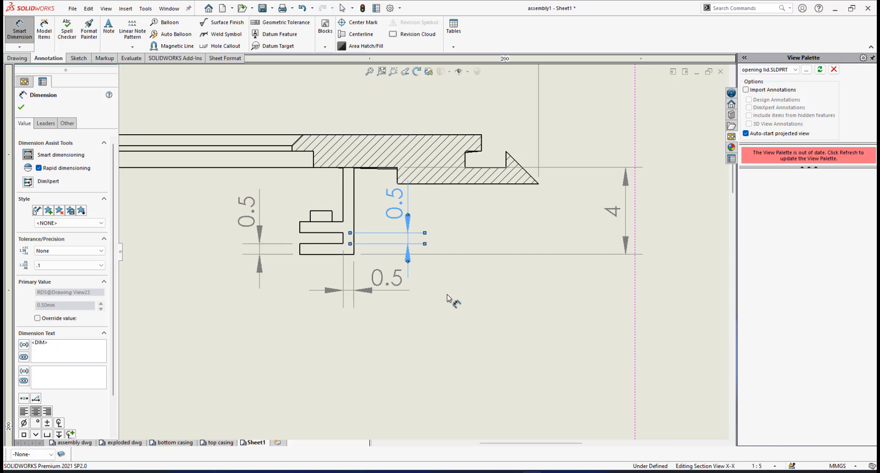
pyautogui.rightClick(598, 320)
pyautogui.click(614, 359)
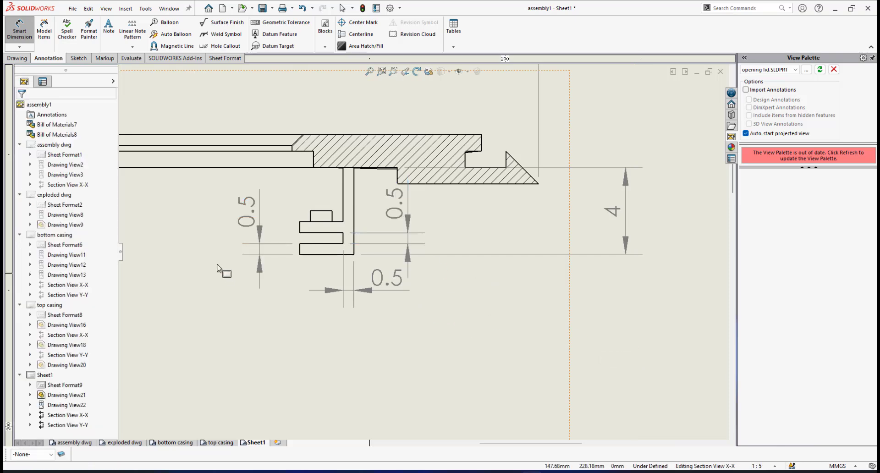
# Examine both brackets in section X-X, including the small pegs on their arms, for details still to dimension.
pyautogui.scroll(2, 350, 274)
pyautogui.scroll(-2, 348, 273)
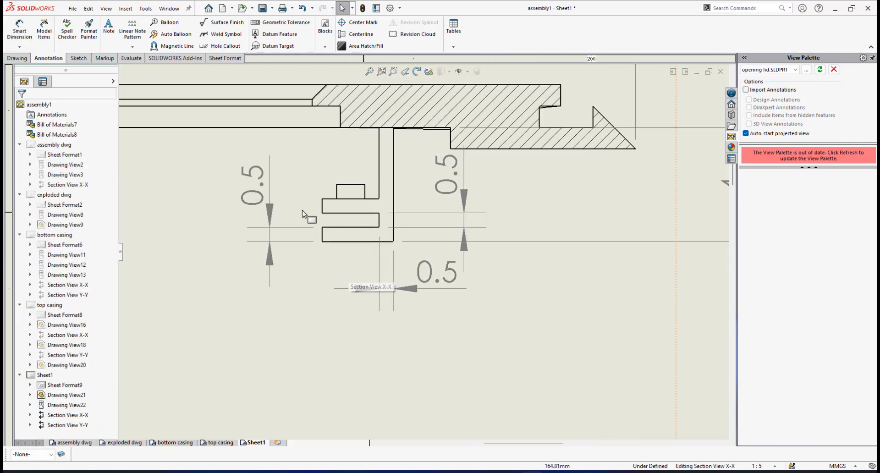
pyautogui.scroll(2, 330, 240)
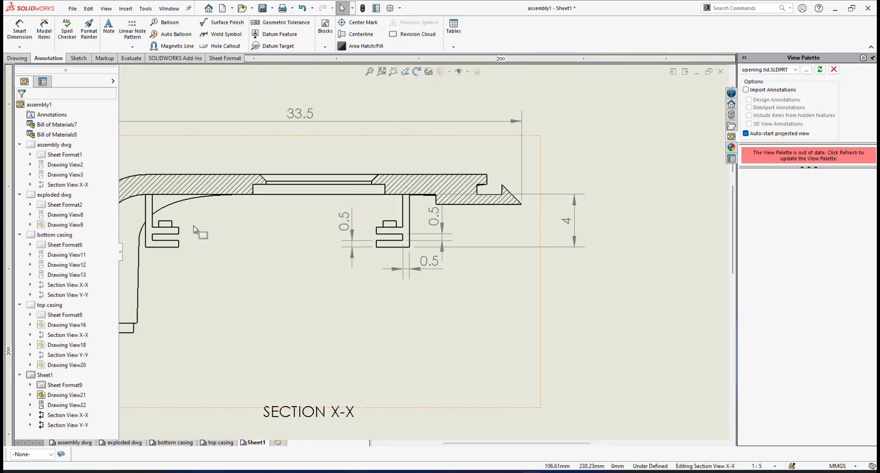
pyautogui.scroll(-2, 205, 202)
pyautogui.scroll(2, 494, 270)
pyautogui.scroll(-2, 503, 256)
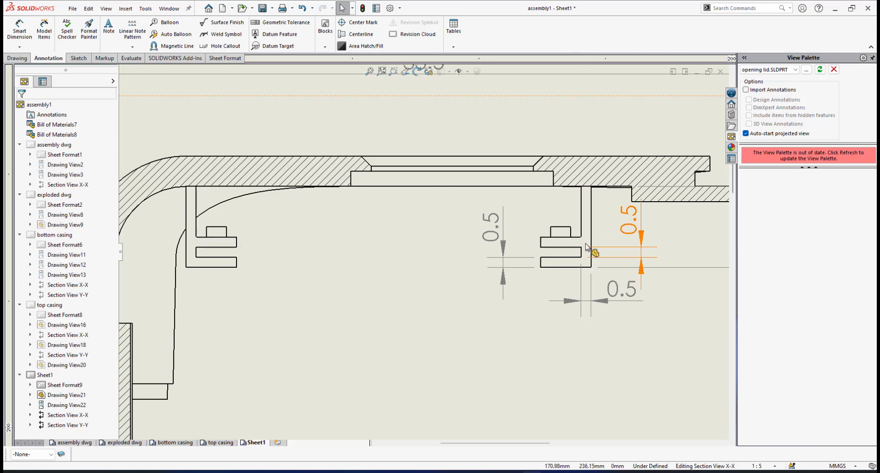
pyautogui.scroll(-2, 584, 248)
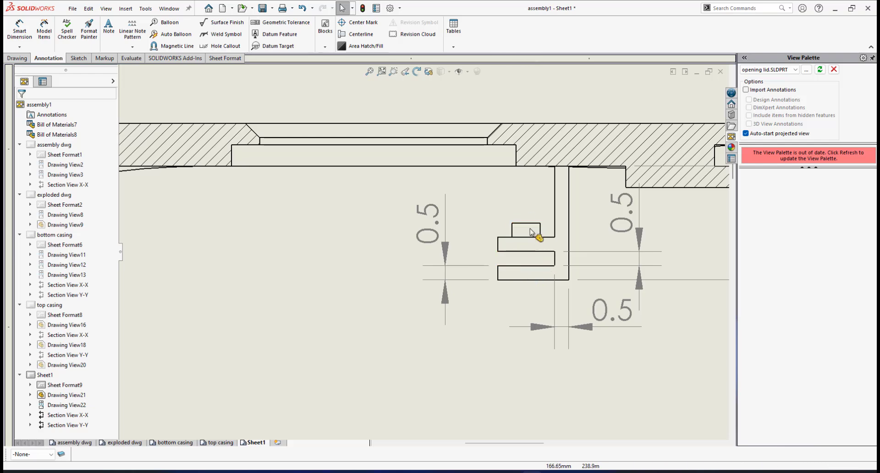
pyautogui.scroll(2, 522, 236)
pyautogui.scroll(2, 483, 247)
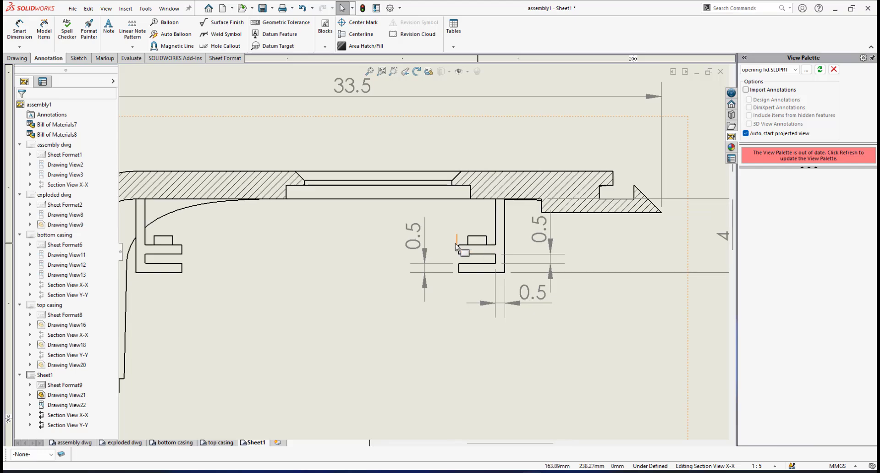
pyautogui.scroll(-3, 474, 243)
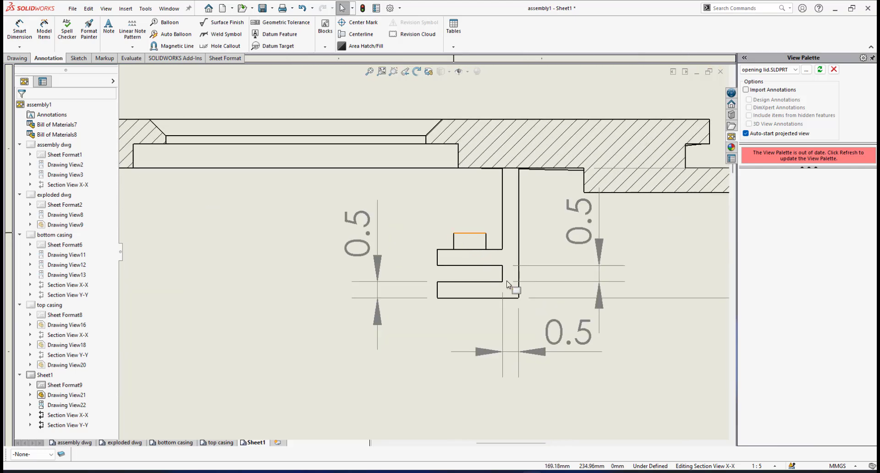
pyautogui.scroll(4, 508, 285)
pyautogui.scroll(-2, 413, 261)
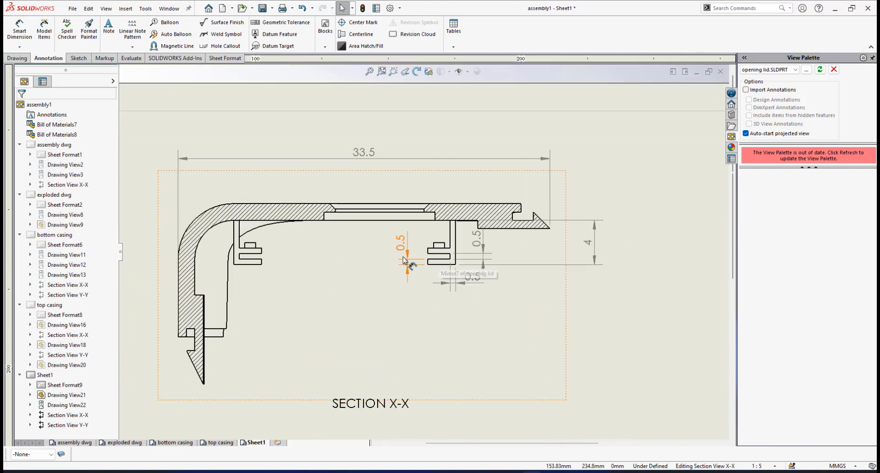
pyautogui.scroll(-5, 404, 260)
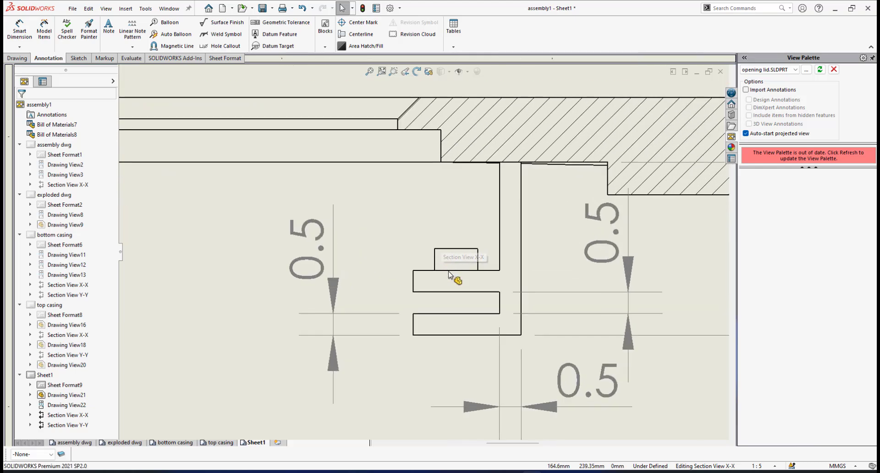
# Dimension the upper bracket peg's height in section Y-Y, between the bracket arm's face and the peg's end edge.
pyautogui.scroll(8, 449, 274)
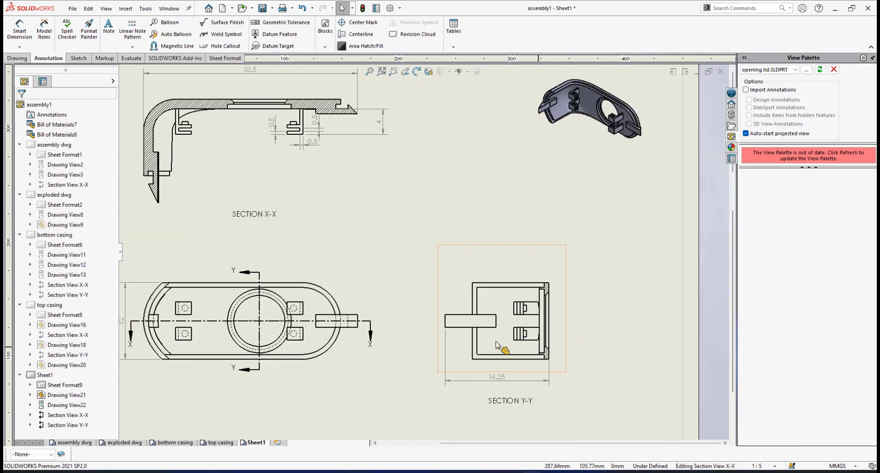
pyautogui.scroll(-5, 497, 345)
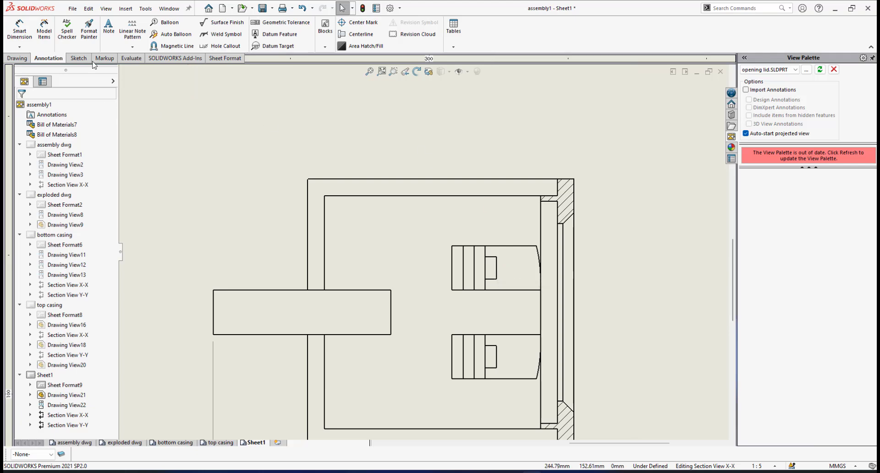
pyautogui.click(19, 28)
pyautogui.scroll(-3, 468, 257)
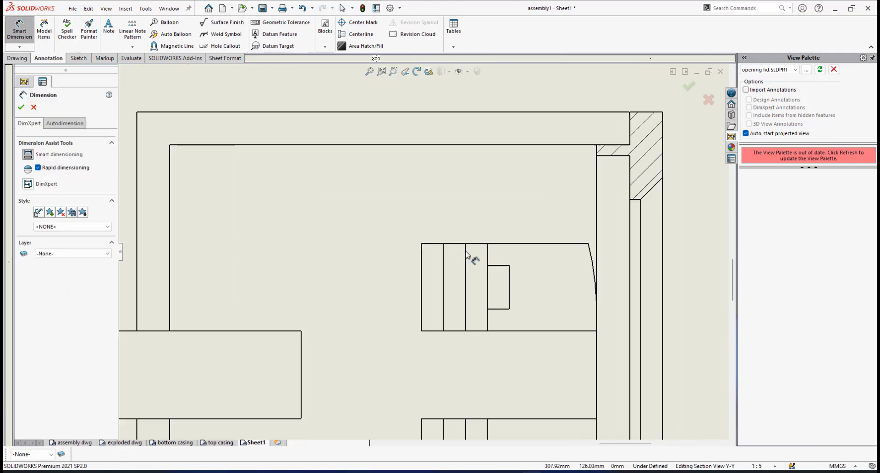
pyautogui.click(487, 280)
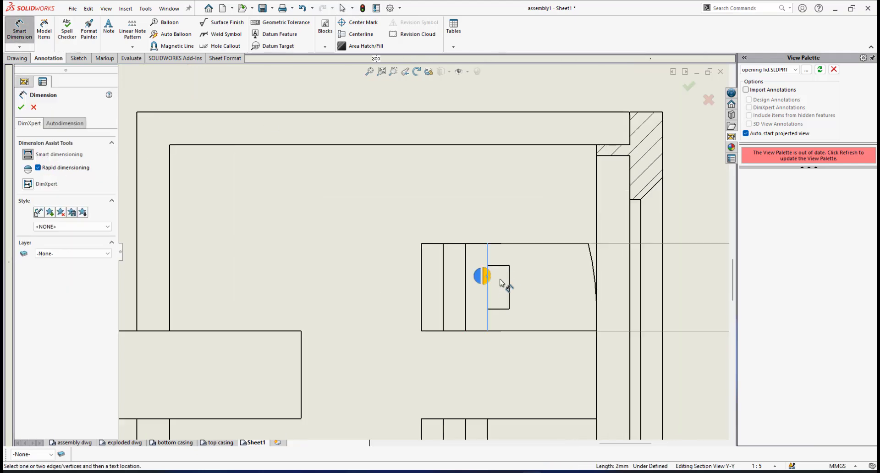
pyautogui.click(508, 281)
pyautogui.click(509, 279)
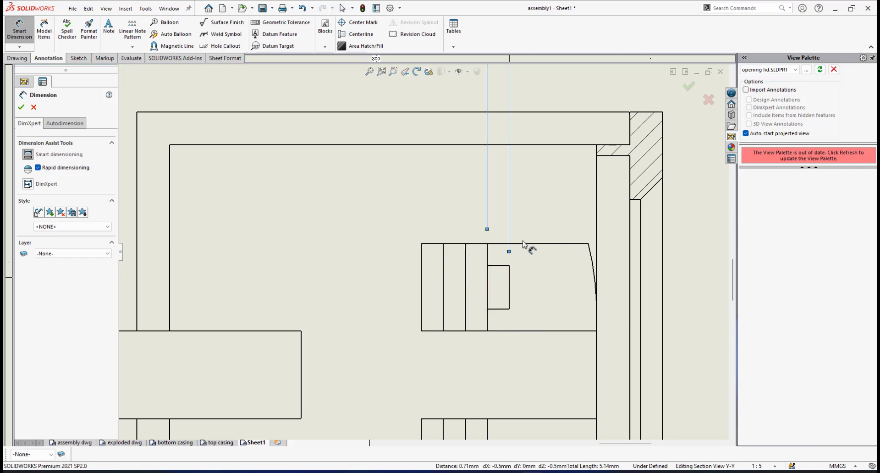
# Move the peg height dimension to just above the section Y-Y outline and set its precision to .1.
pyautogui.scroll(4, 527, 248)
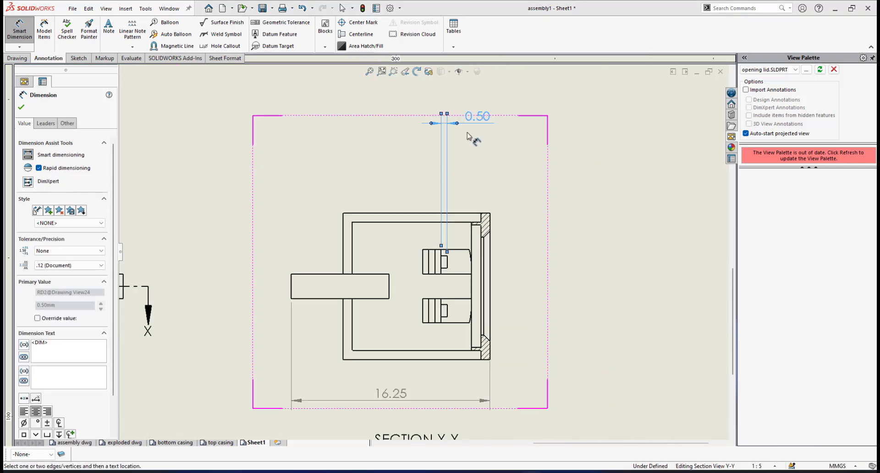
pyautogui.moveTo(474, 120); pyautogui.dragTo(468, 194)
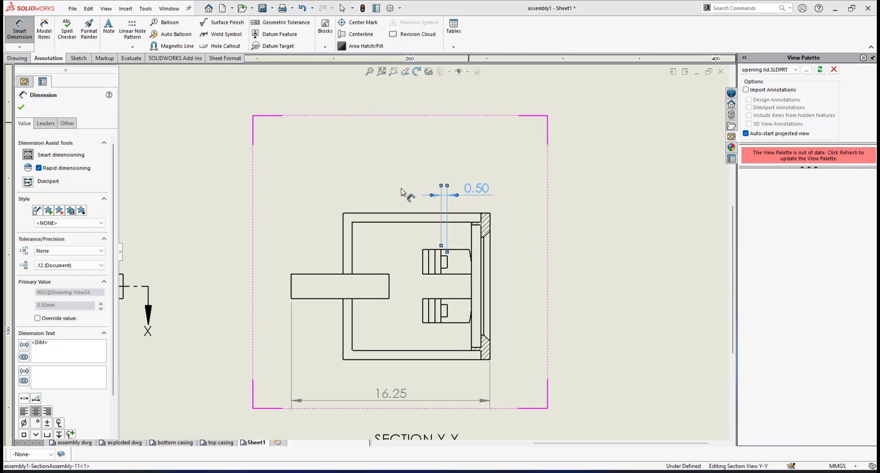
pyautogui.click(73, 265)
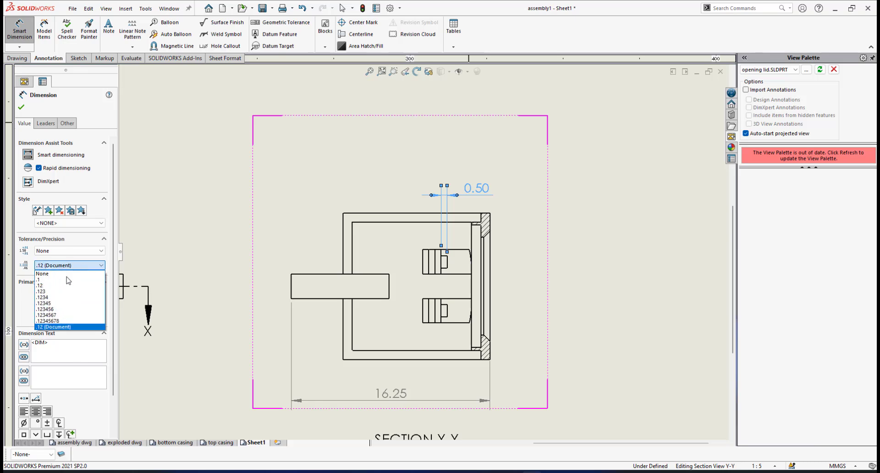
pyautogui.click(56, 280)
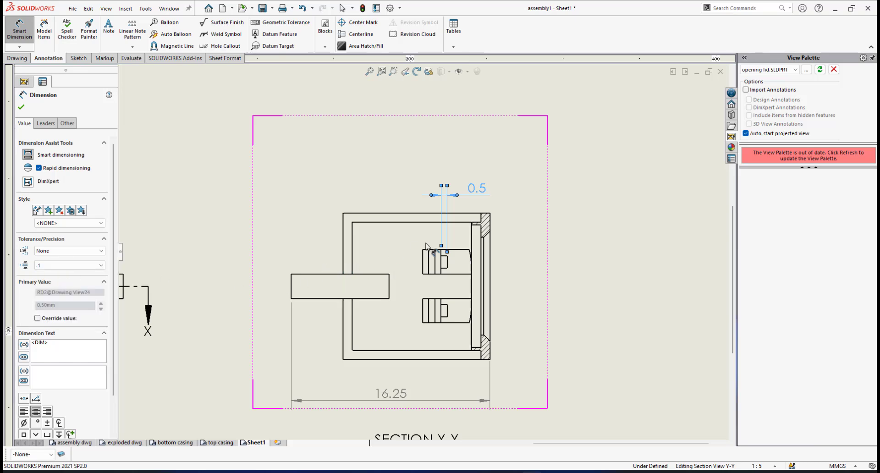
# Dimension the diameter of the upper bracket peg just right of the circular opening in the front view, placing the text above the lid outline.
pyautogui.scroll(5, 426, 246)
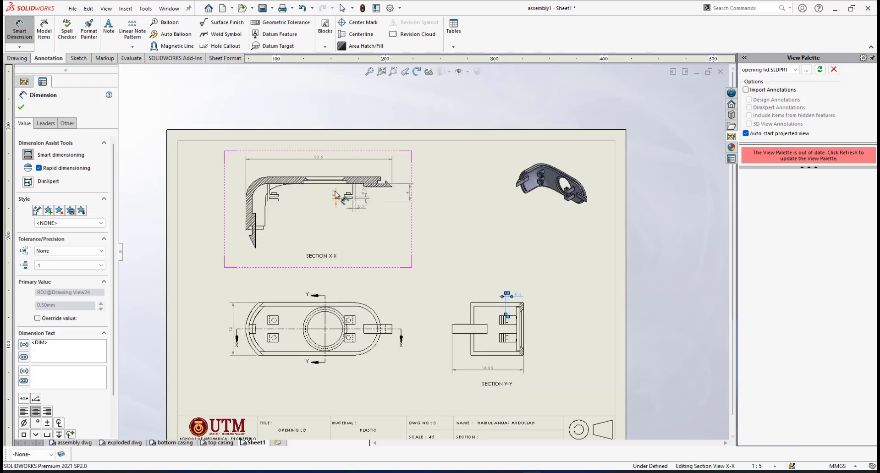
pyautogui.scroll(-6, 372, 227)
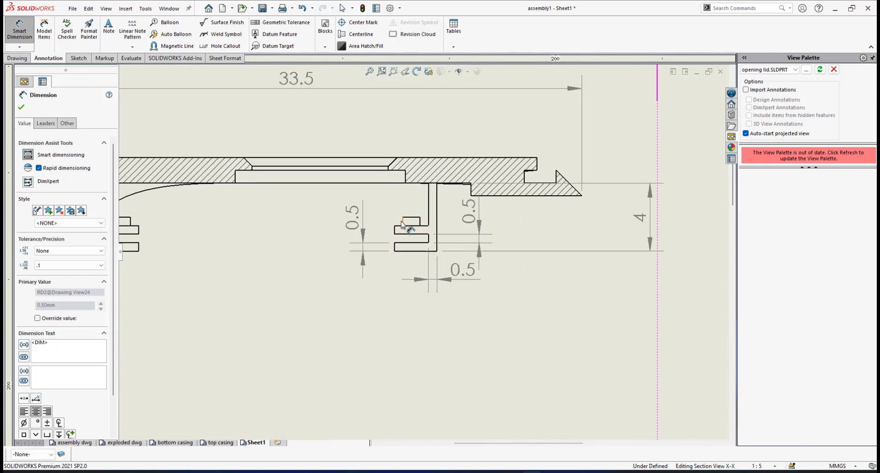
pyautogui.scroll(6, 418, 223)
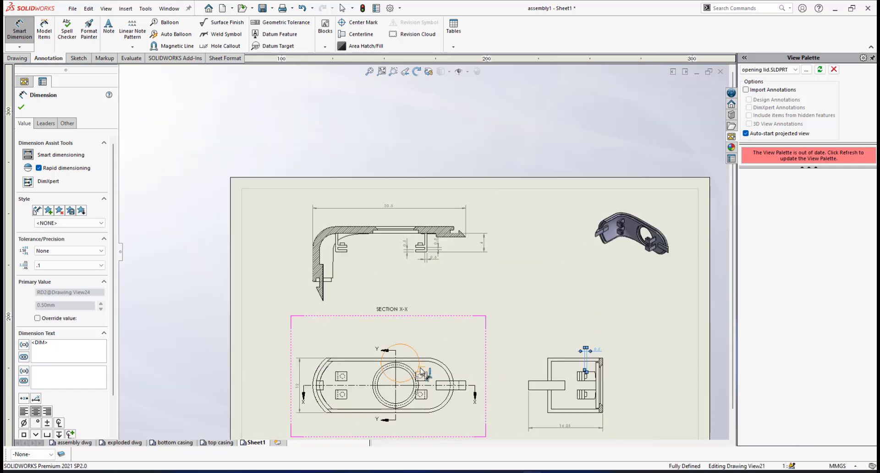
pyautogui.scroll(-2, 417, 335)
pyautogui.scroll(-4, 415, 334)
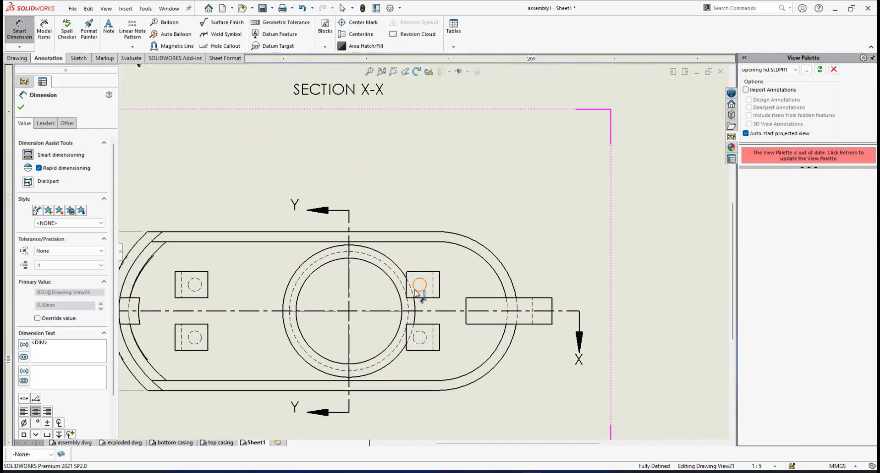
pyautogui.scroll(-2, 426, 293)
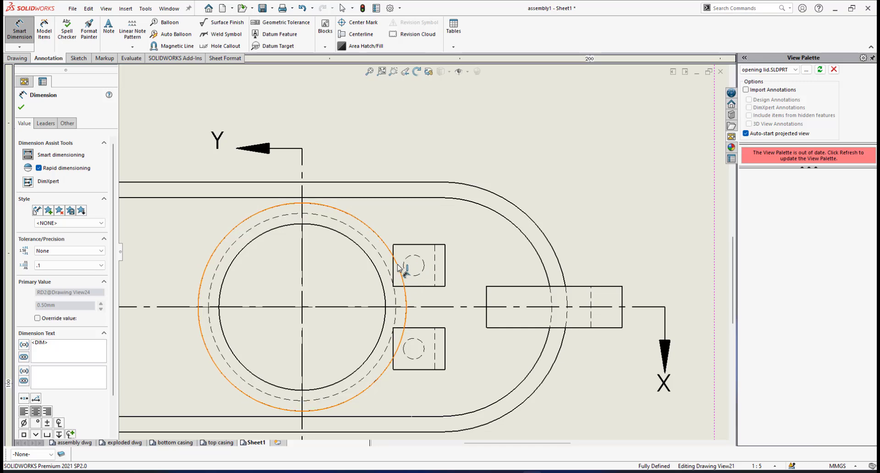
pyautogui.scroll(-2, 405, 268)
pyautogui.scroll(-1, 422, 261)
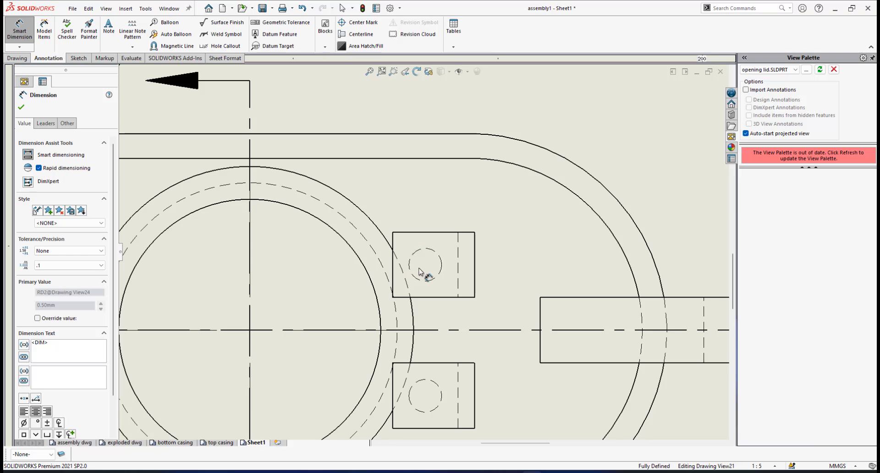
pyautogui.scroll(2, 420, 256)
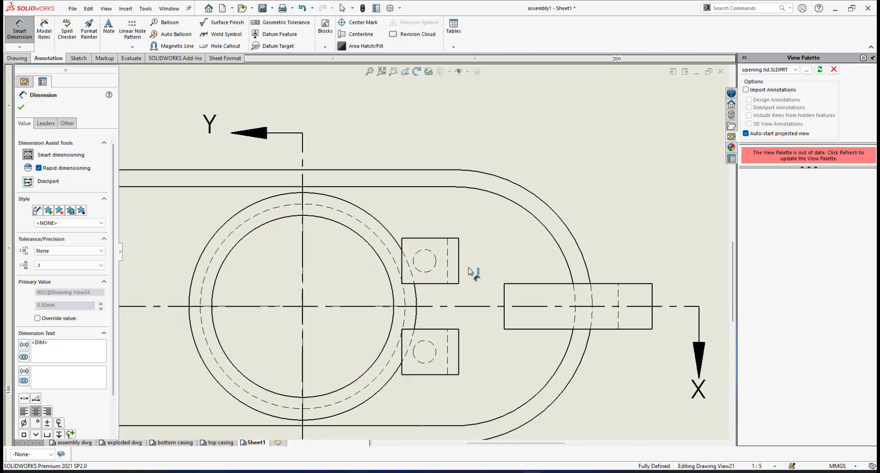
pyautogui.click(435, 257)
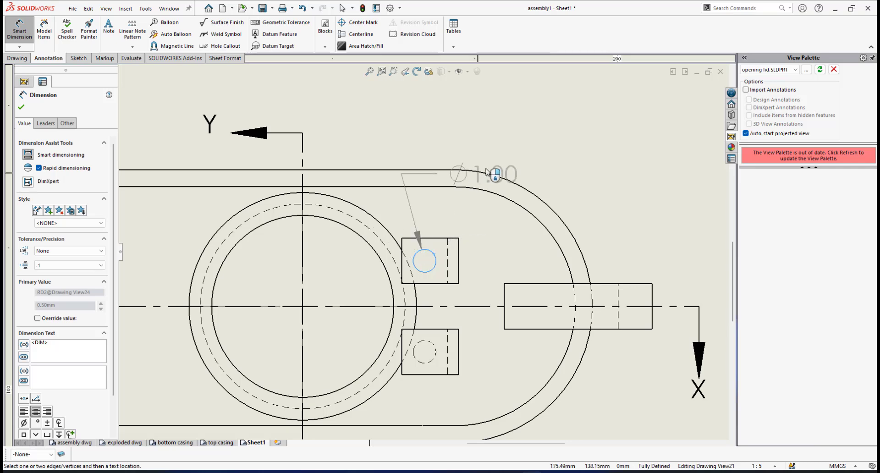
pyautogui.click(583, 138)
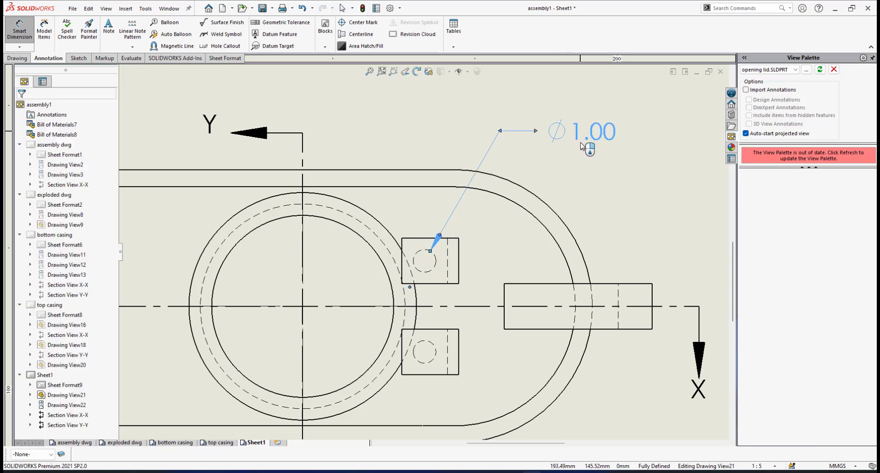
pyautogui.scroll(-2, 508, 196)
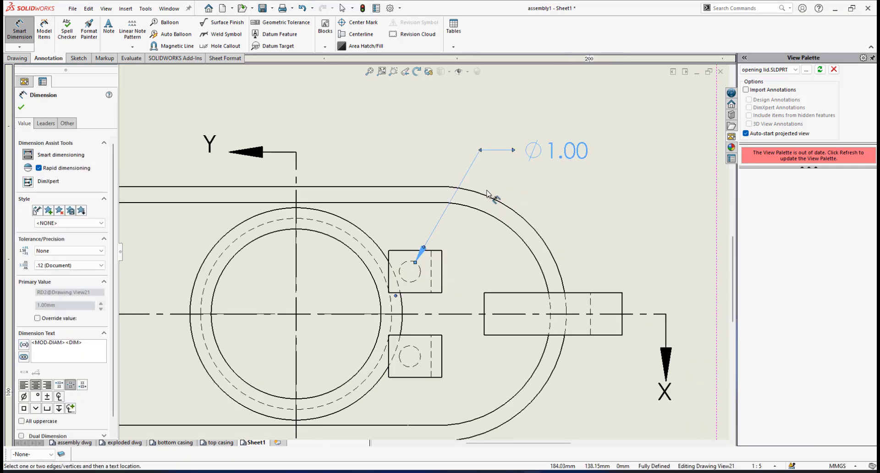
pyautogui.click(23, 109)
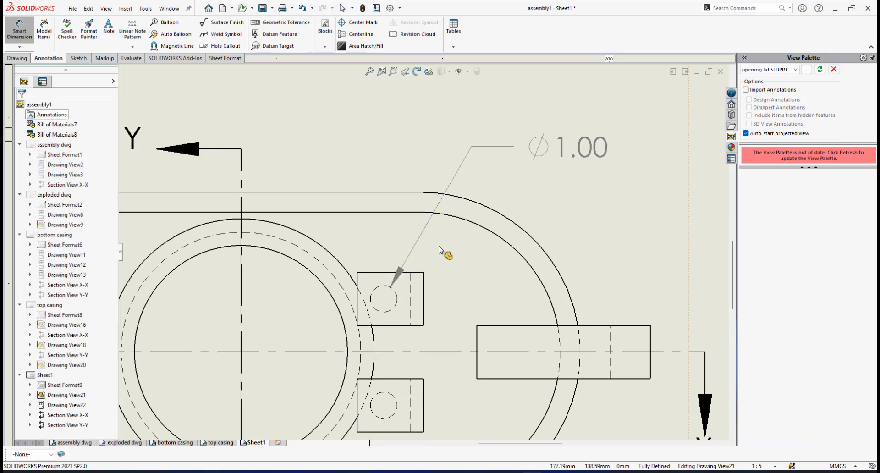
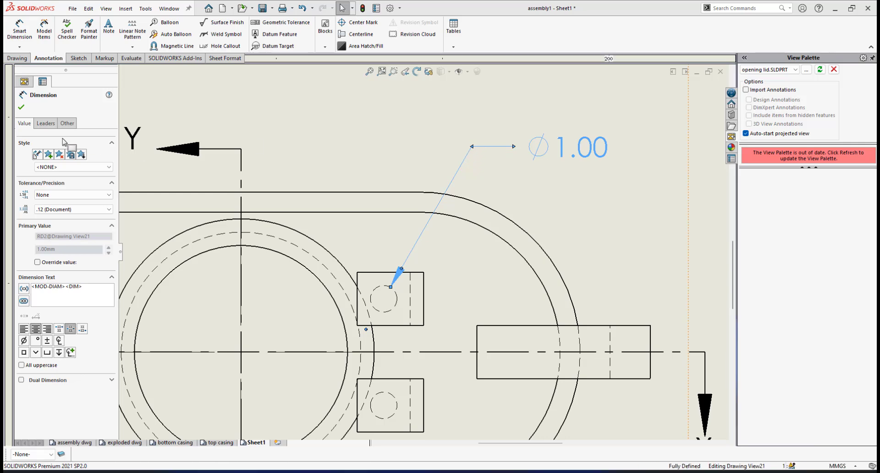
# Override the document bend length on the peg diameter dimension's leader with a shorter custom bend.
pyautogui.click(46, 123)
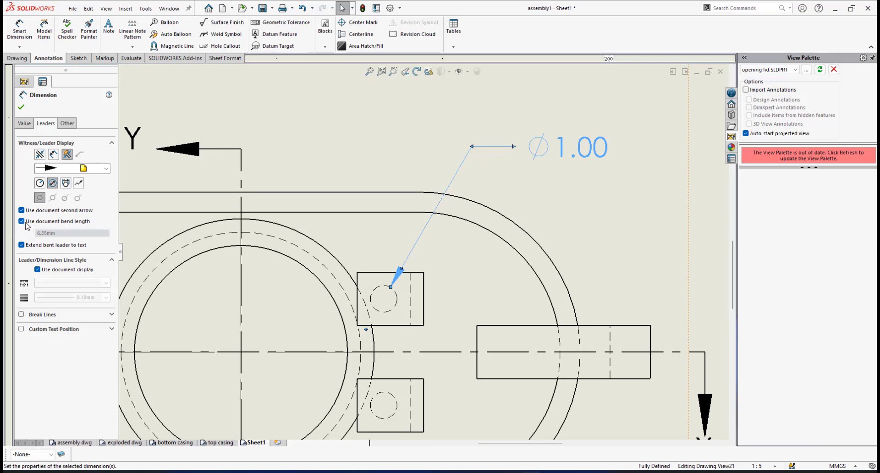
pyautogui.click(21, 221)
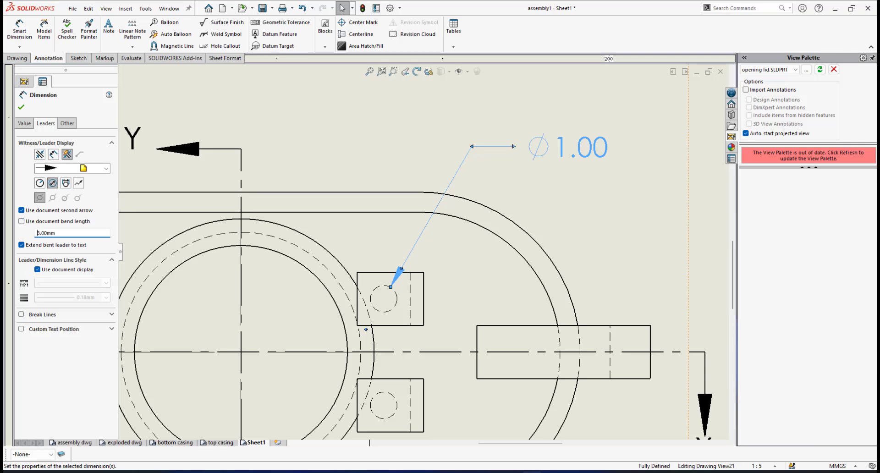
pyautogui.click(20, 108)
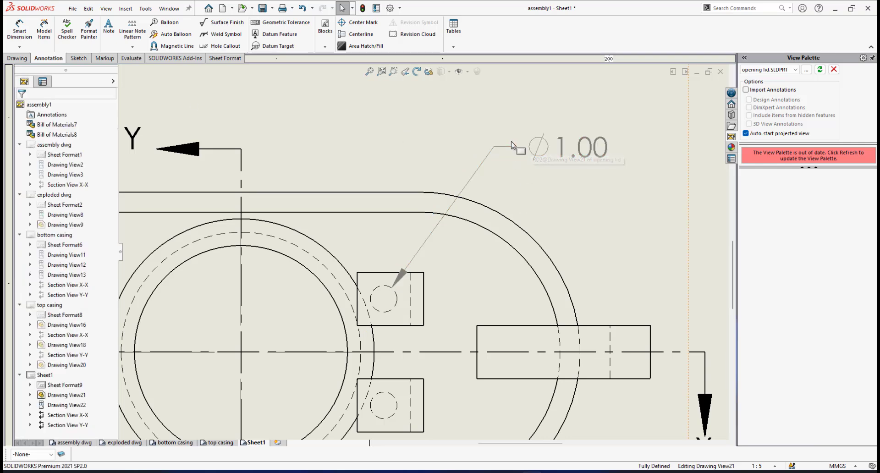
pyautogui.scroll(2, 419, 253)
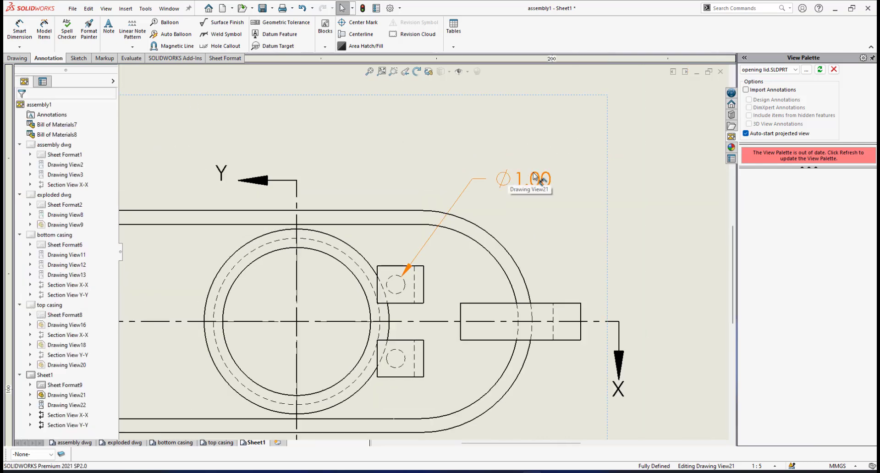
# Set the peg diameter dimension's precision to None and save the drawing.
pyautogui.click(531, 179)
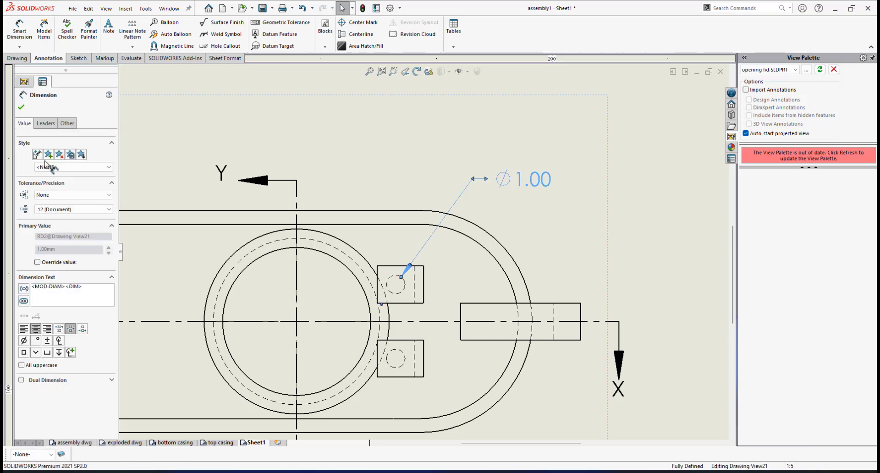
pyautogui.click(60, 210)
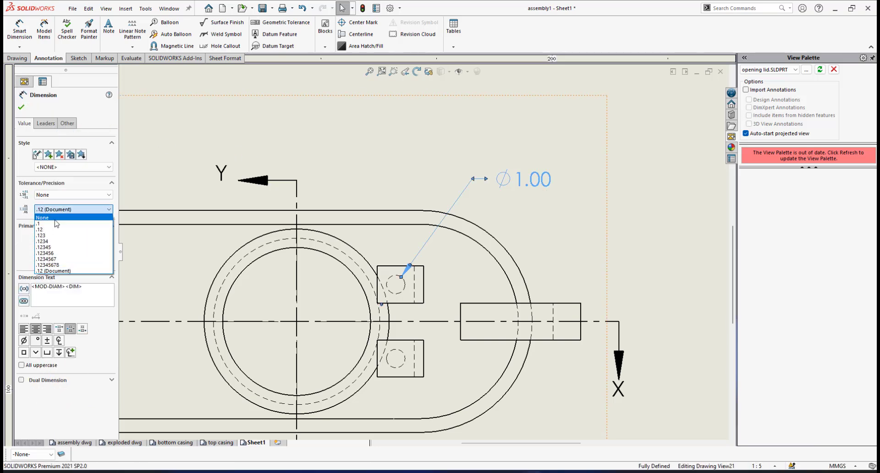
pyautogui.click(46, 218)
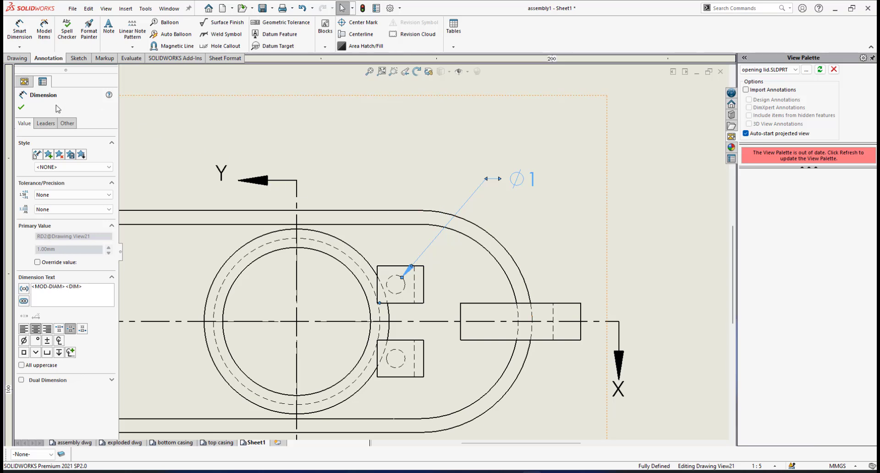
pyautogui.click(22, 108)
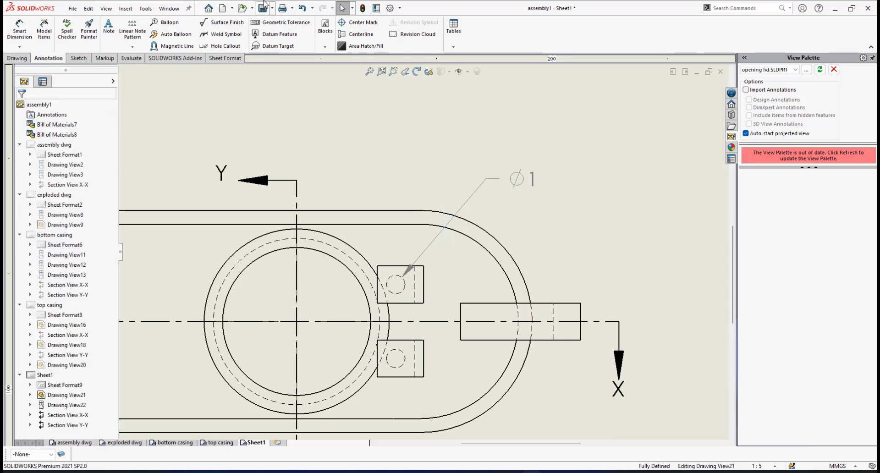
pyautogui.click(263, 8)
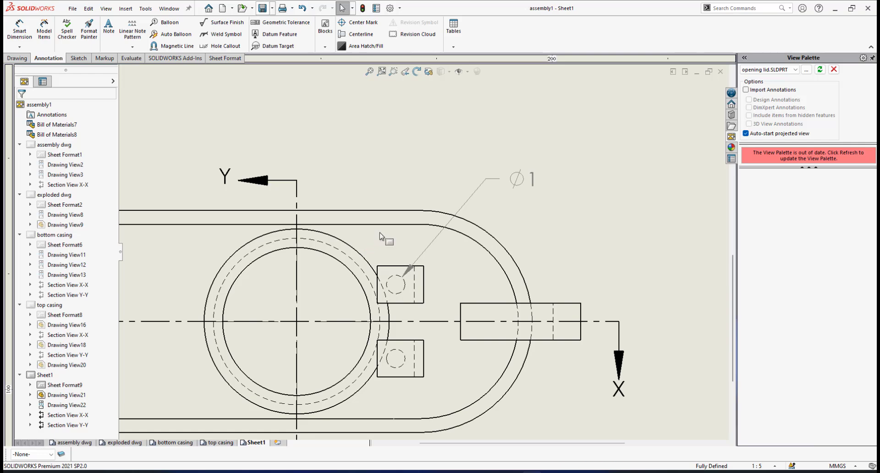
# Examine the brackets and pegs in section X-X and section Y-Y for details still lacking dimensions.
pyautogui.scroll(5, 380, 238)
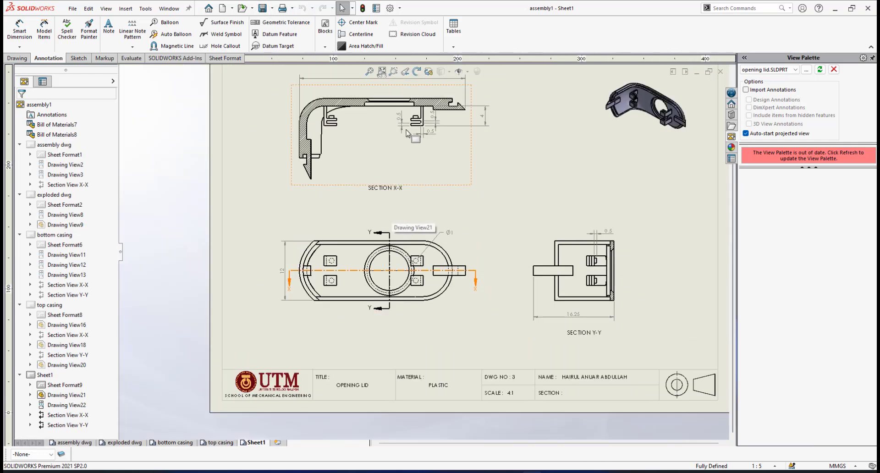
pyautogui.scroll(-5, 421, 99)
pyautogui.scroll(3, 458, 230)
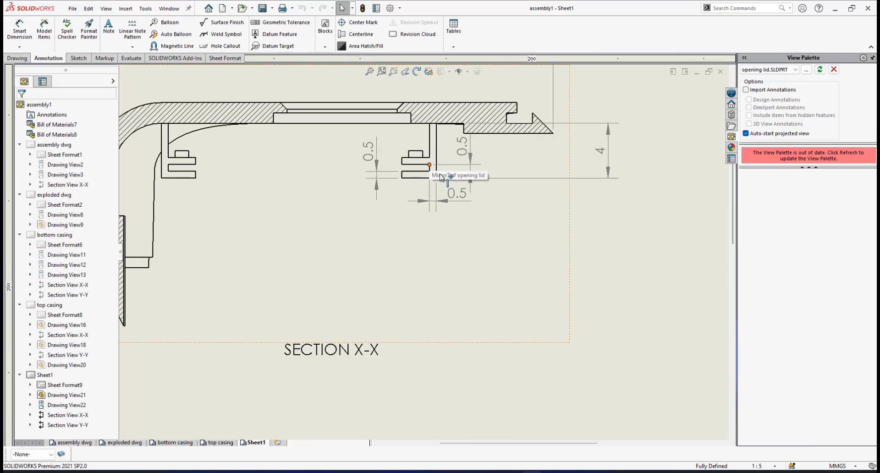
pyautogui.scroll(-1, 446, 407)
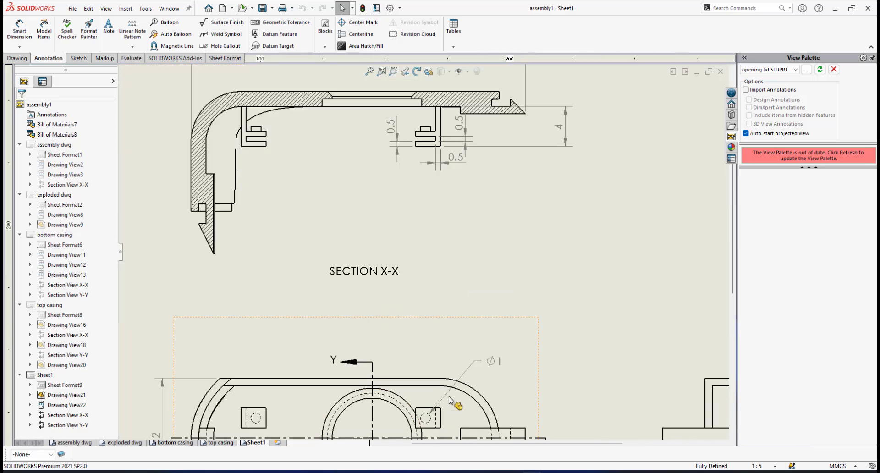
pyautogui.scroll(2, 449, 396)
pyautogui.scroll(2, 449, 396)
pyautogui.scroll(-3, 444, 116)
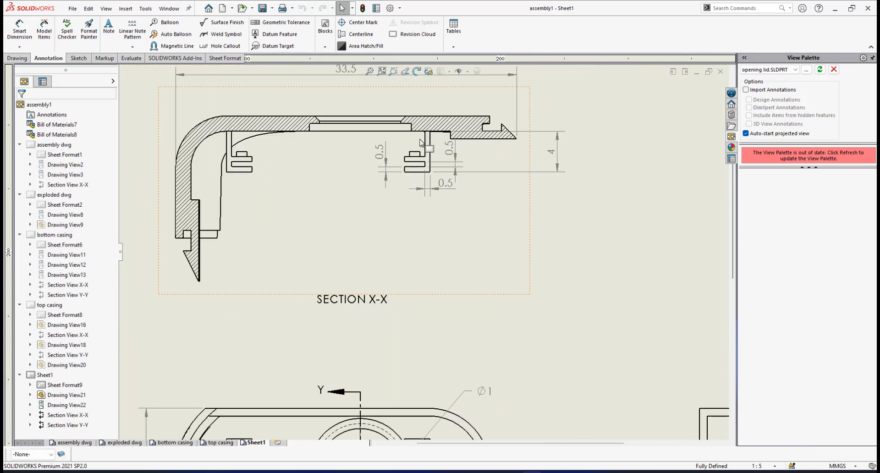
pyautogui.scroll(-1, 414, 184)
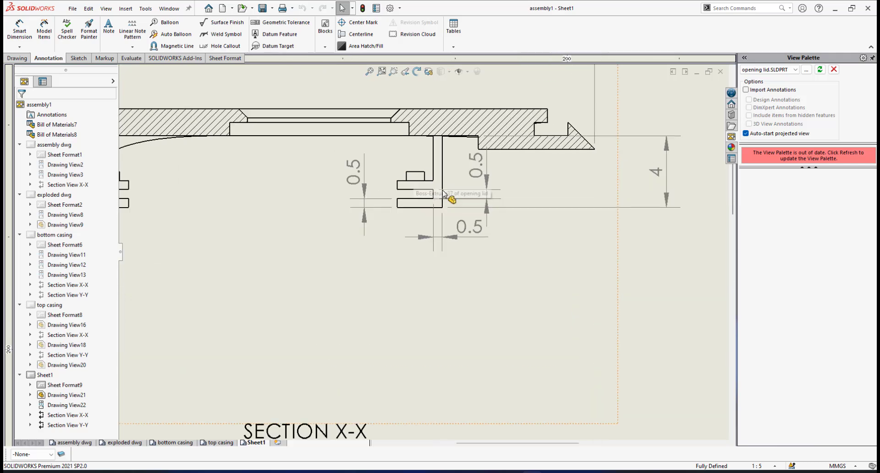
pyautogui.scroll(4, 455, 293)
pyautogui.scroll(-3, 595, 385)
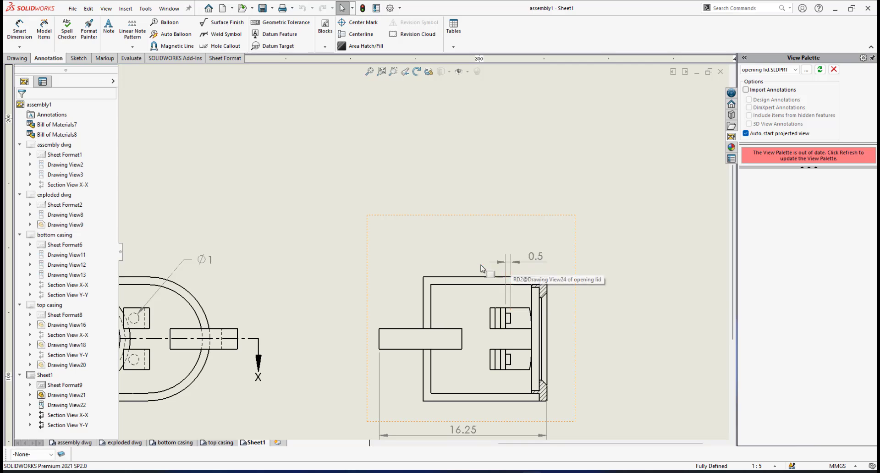
pyautogui.scroll(4, 505, 263)
pyautogui.scroll(-4, 303, 142)
pyautogui.scroll(-1, 302, 142)
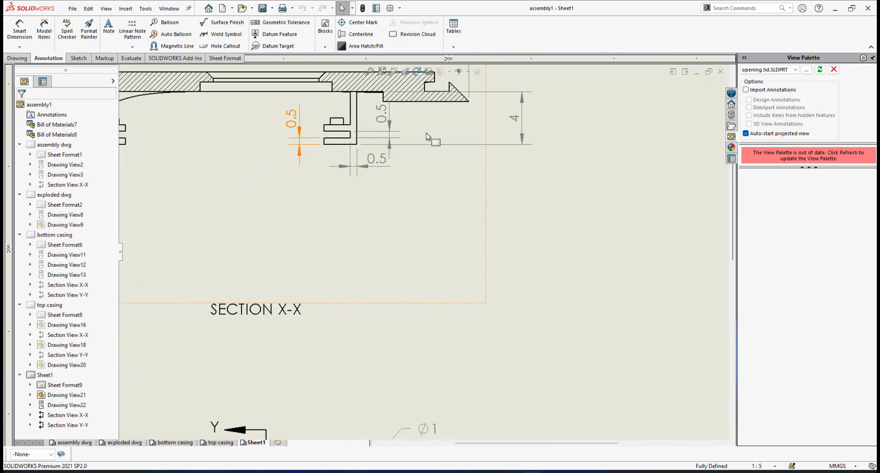
pyautogui.scroll(1, 339, 146)
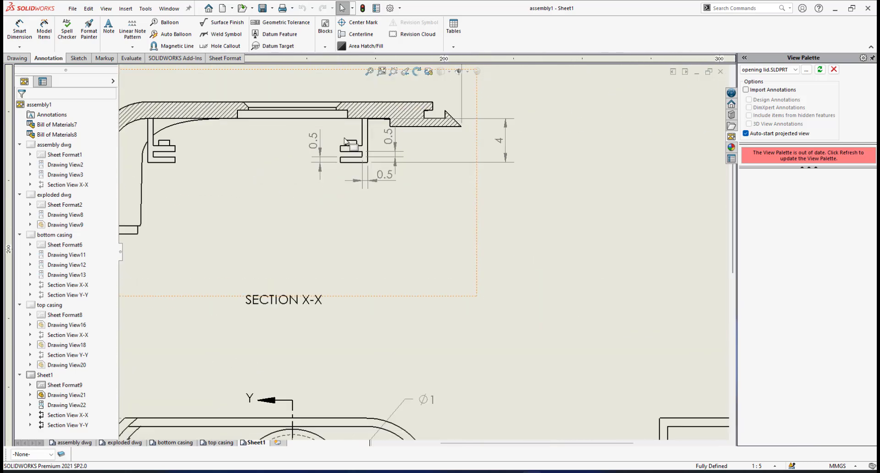
pyautogui.scroll(-1, 348, 140)
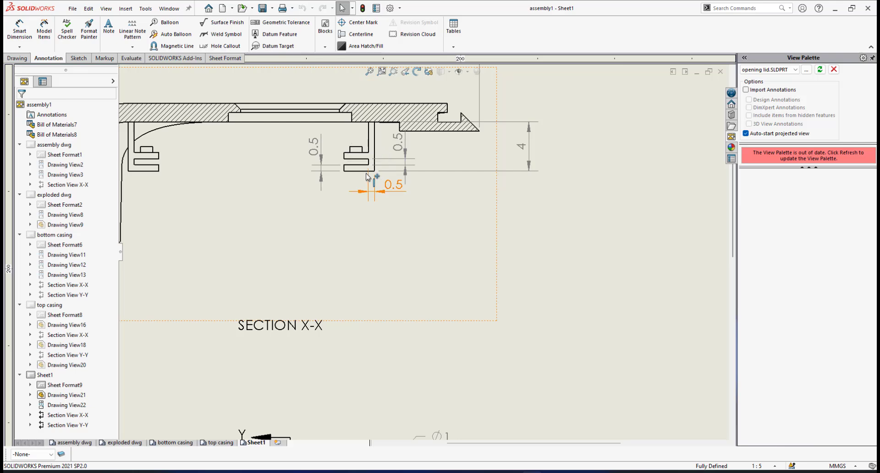
# Dimension the horizontal distance from the circular opening's centre to the outer edge of the upper bracket beside it in the front view.
pyautogui.scroll(3, 379, 257)
pyautogui.scroll(-3, 380, 313)
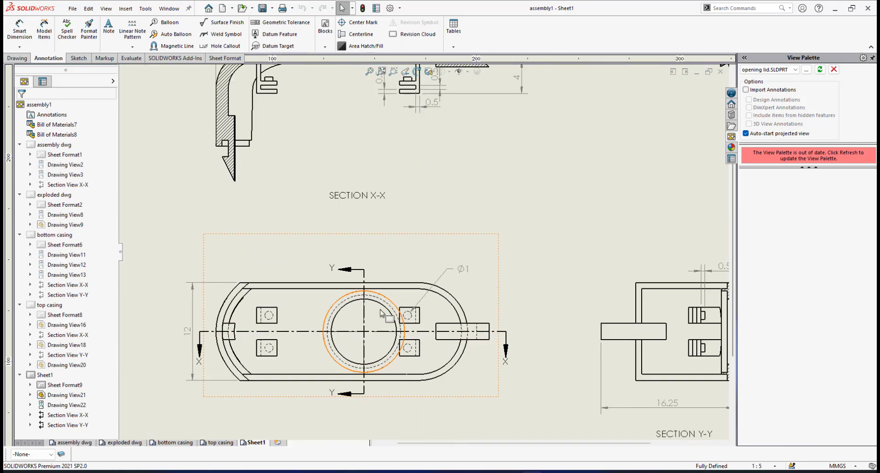
pyautogui.scroll(-2, 381, 313)
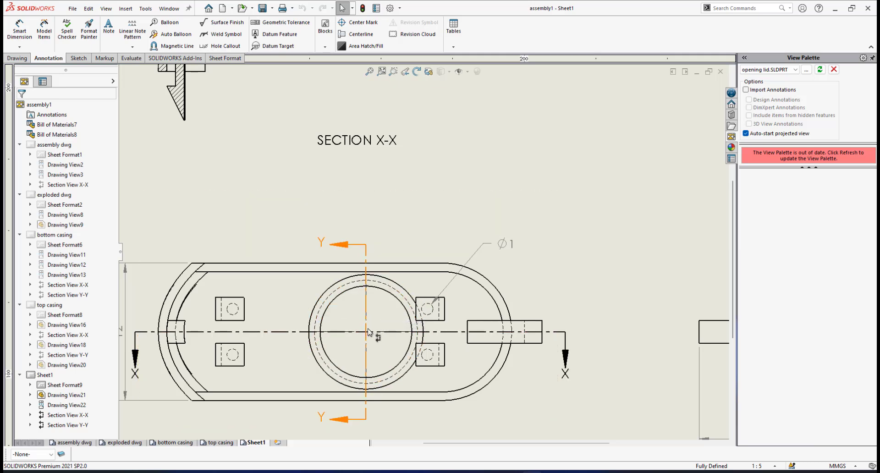
pyautogui.scroll(-4, 442, 306)
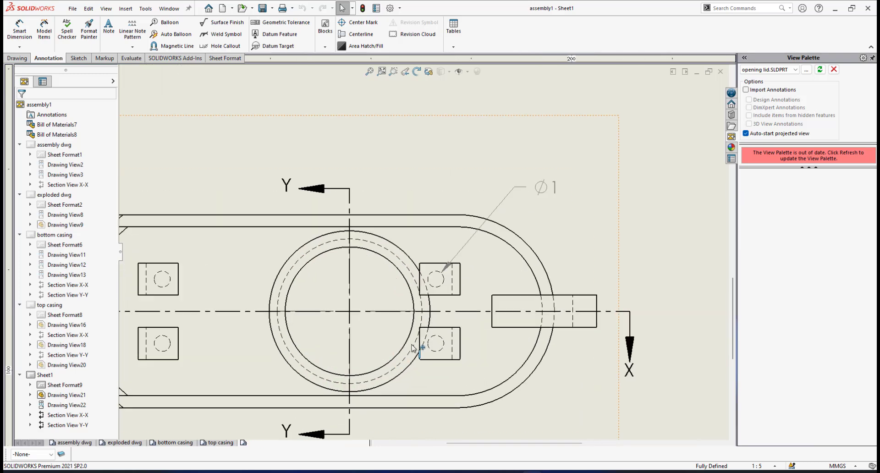
pyautogui.scroll(5, 430, 247)
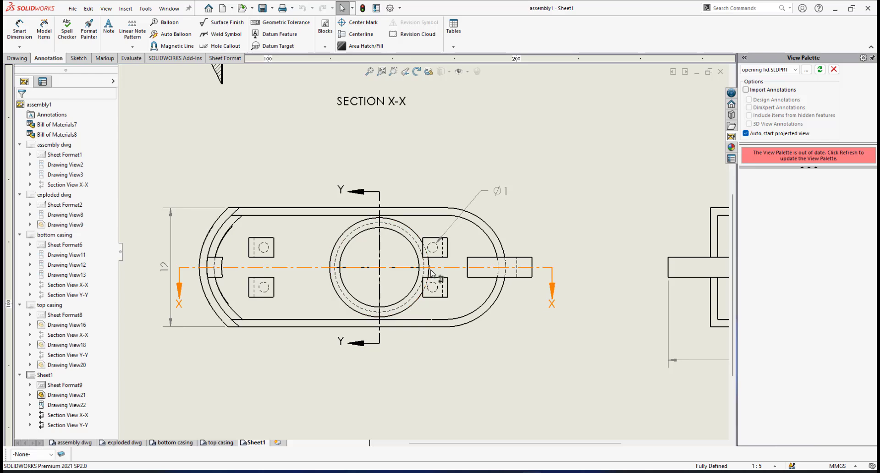
pyautogui.click(19, 29)
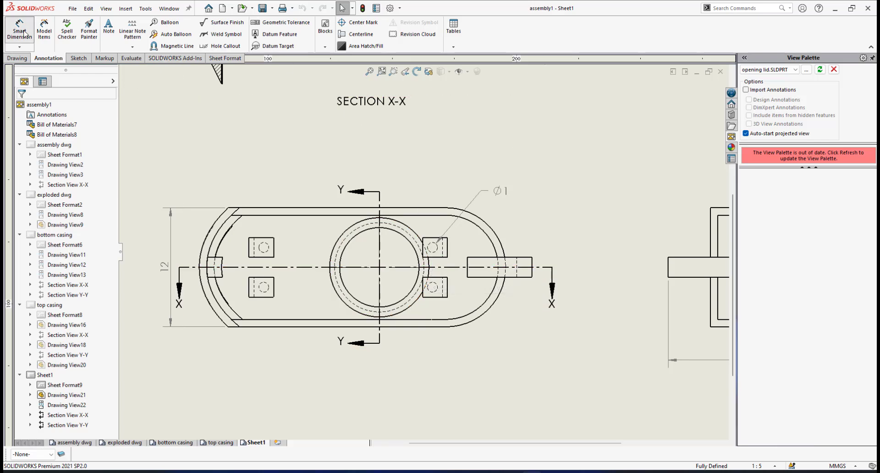
pyautogui.click(402, 239)
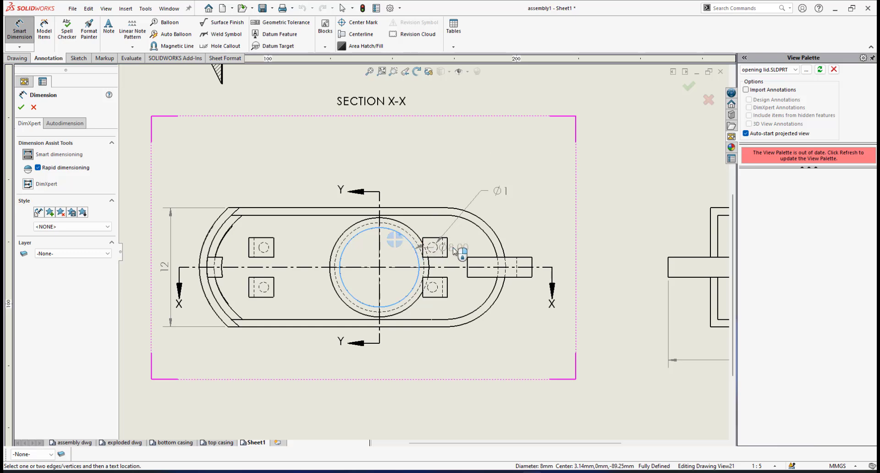
pyautogui.click(447, 247)
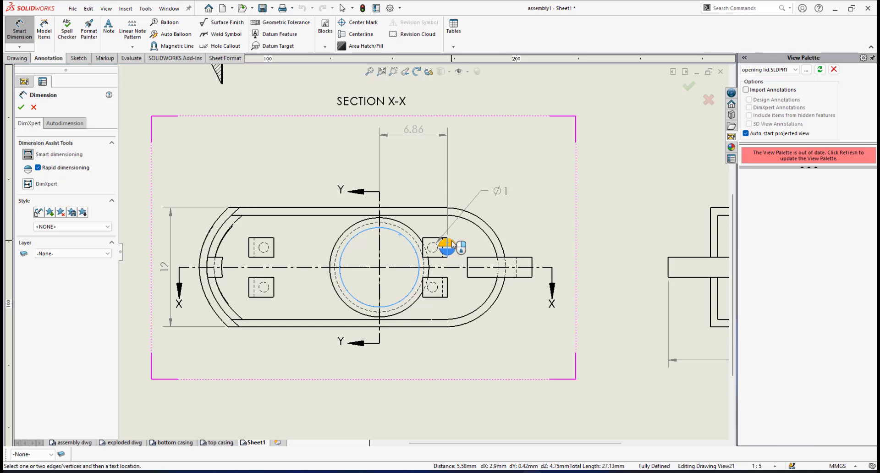
pyautogui.click(451, 137)
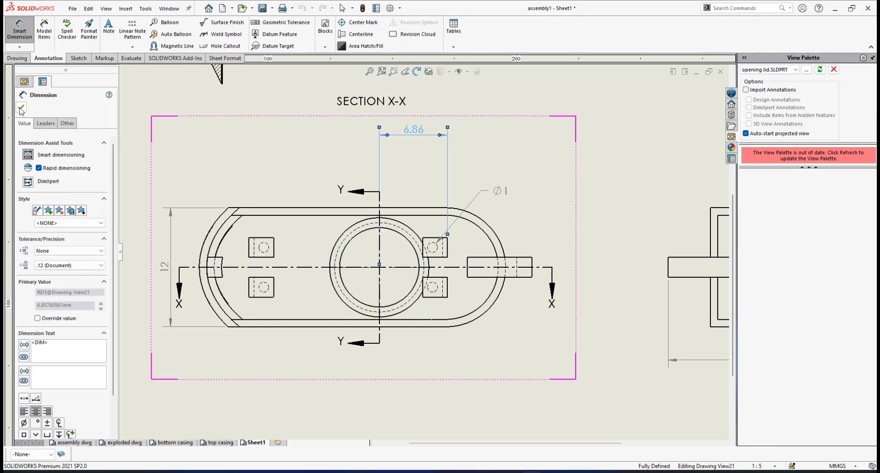
pyautogui.press('Escape')
# Move the new horizontal bracket distance dimension down, closer to the lid's upper outline.
pyautogui.moveTo(413, 132); pyautogui.dragTo(419, 169)
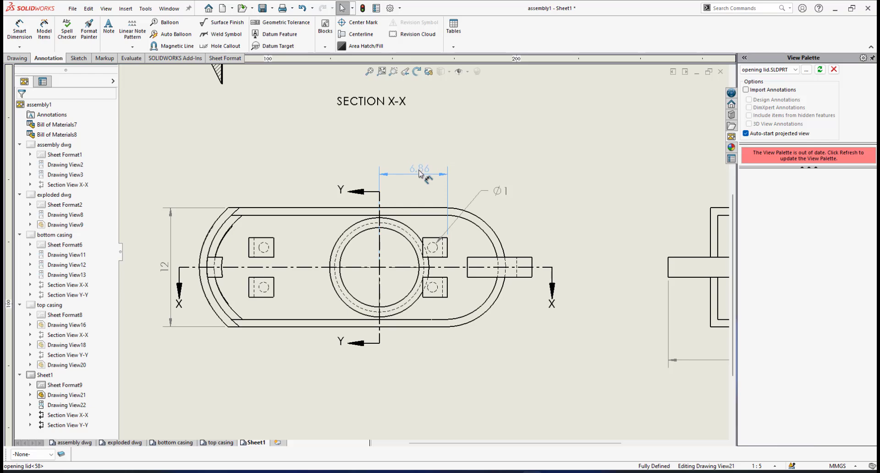
pyautogui.moveTo(419, 170); pyautogui.dragTo(420, 170)
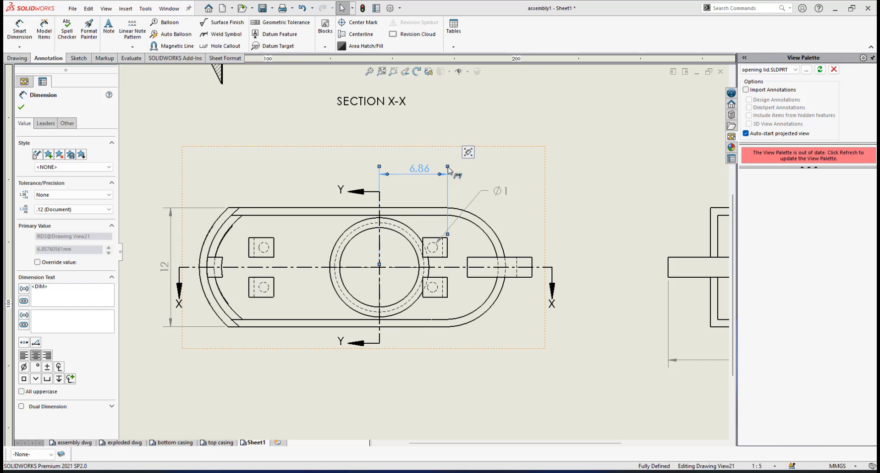
pyautogui.scroll(-3, 382, 260)
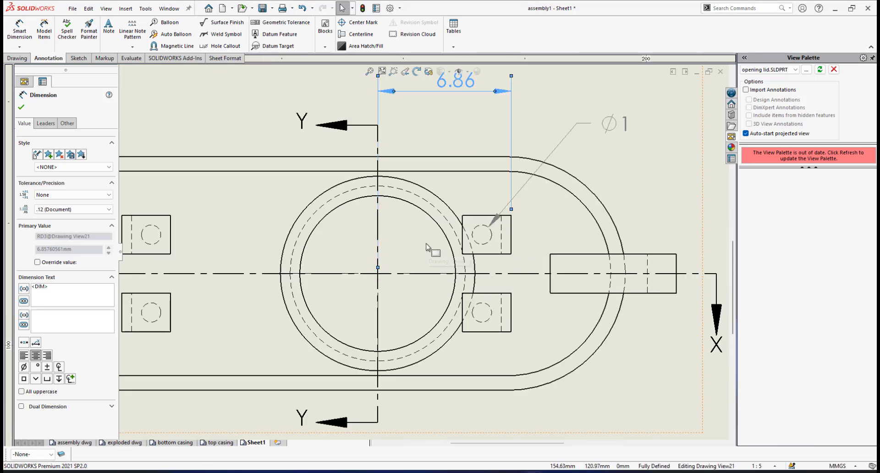
pyautogui.scroll(3, 366, 204)
pyautogui.scroll(-1, 264, 244)
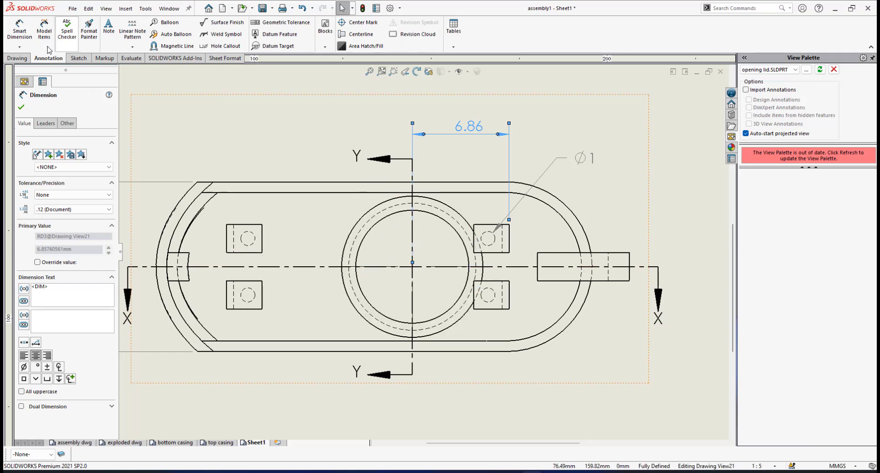
# Dimension the horizontal distance from the central circle to the outer edge of the upper-left square tab in the plan view.
pyautogui.click(20, 32)
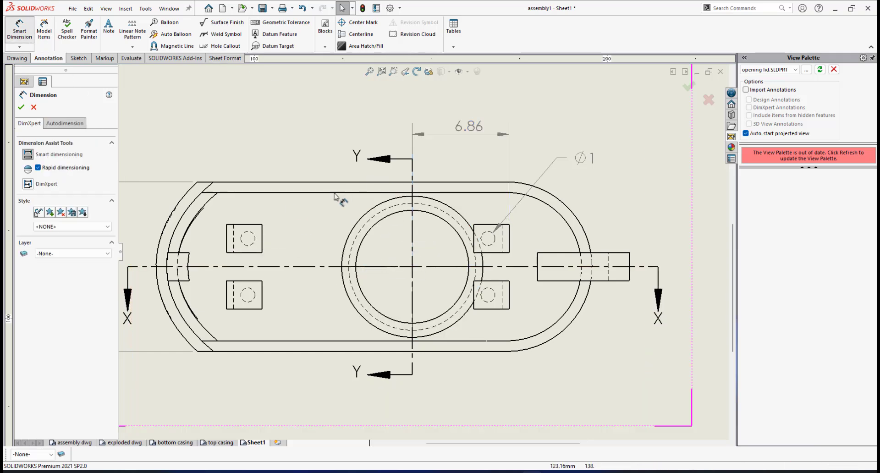
pyautogui.click(376, 227)
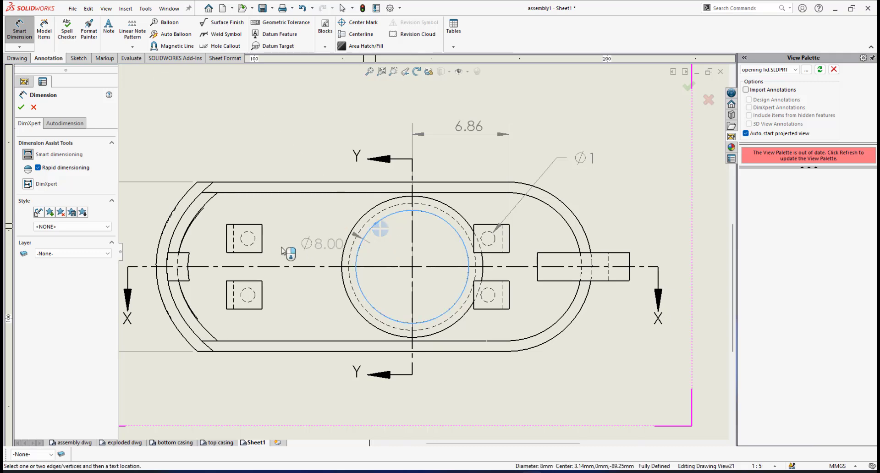
pyautogui.click(226, 239)
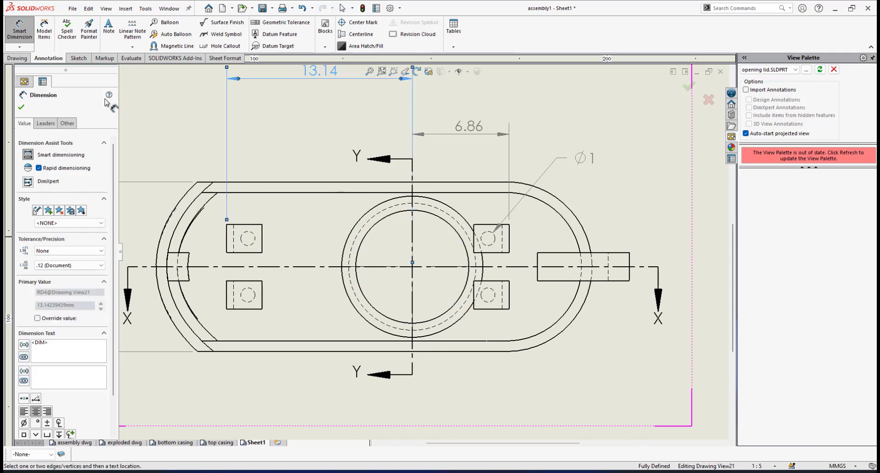
pyautogui.click(21, 108)
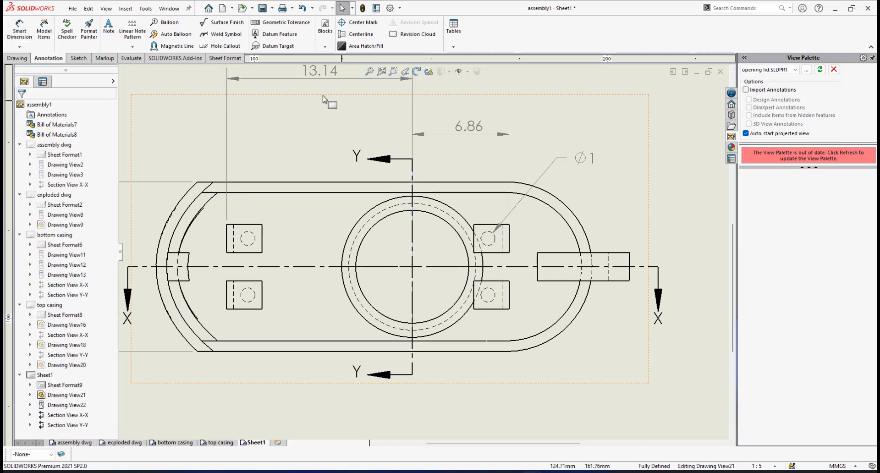
# Line up the left tab's horizontal dimension with the neighbouring right tab dimension above the plan view and save the drawing.
pyautogui.moveTo(320, 73); pyautogui.dragTo(317, 134)
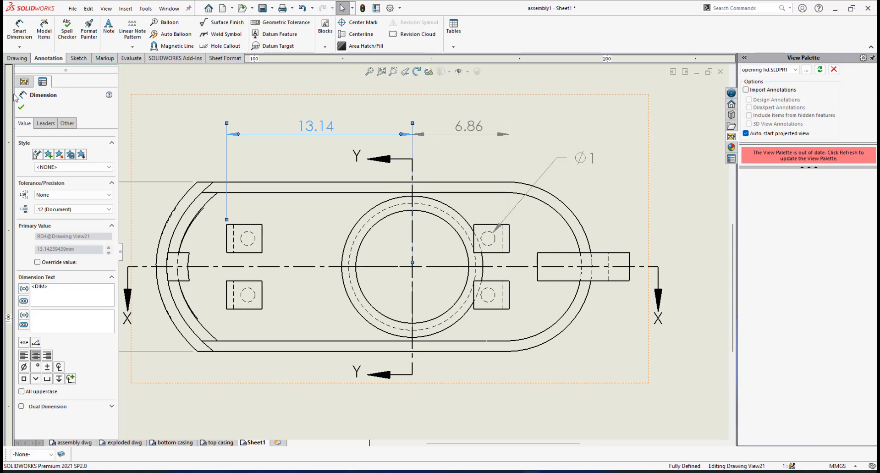
pyautogui.click(22, 107)
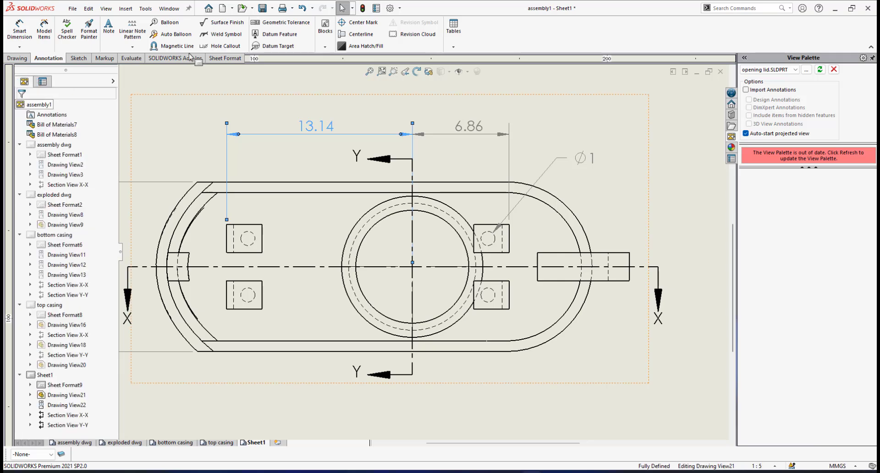
pyautogui.click(262, 9)
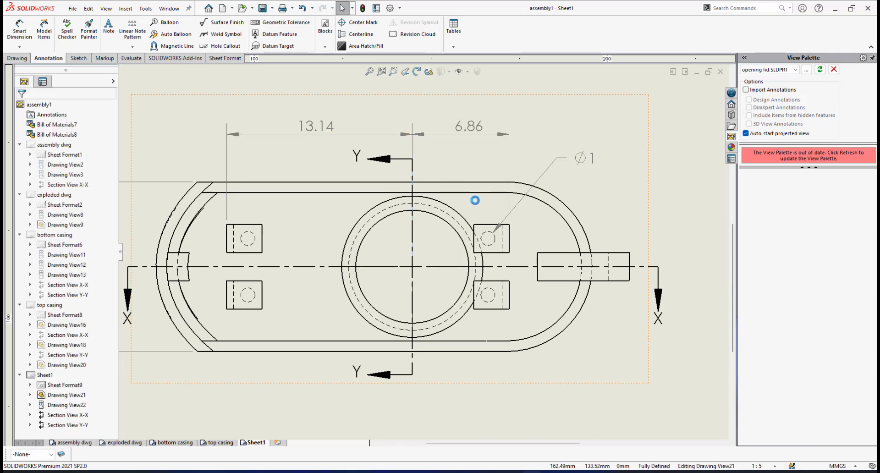
# Examine the clip dimensions in Section X-X and the other views on the sheet for missing dimensions.
pyautogui.press('f')
pyautogui.scroll(-3, 429, 153)
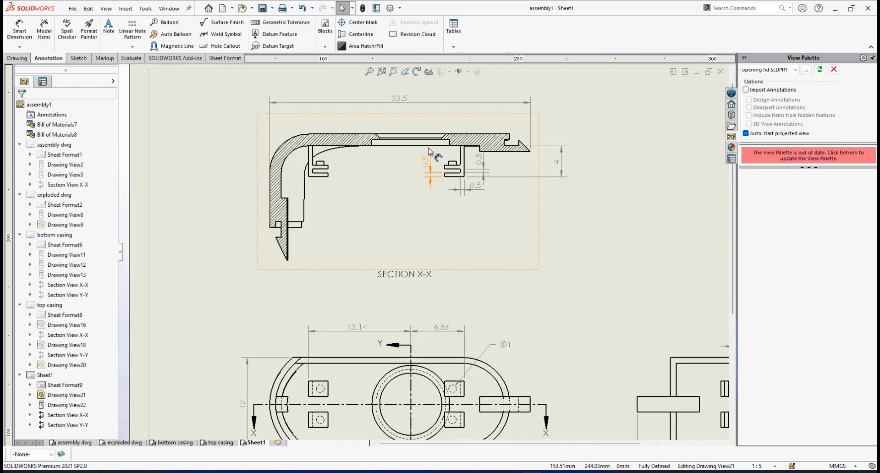
pyautogui.scroll(-3, 451, 183)
pyautogui.scroll(-2, 452, 187)
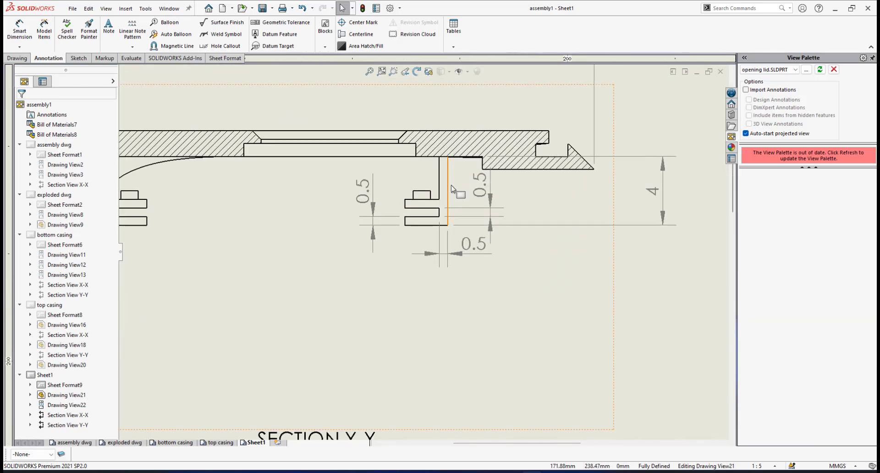
pyautogui.scroll(-1, 447, 206)
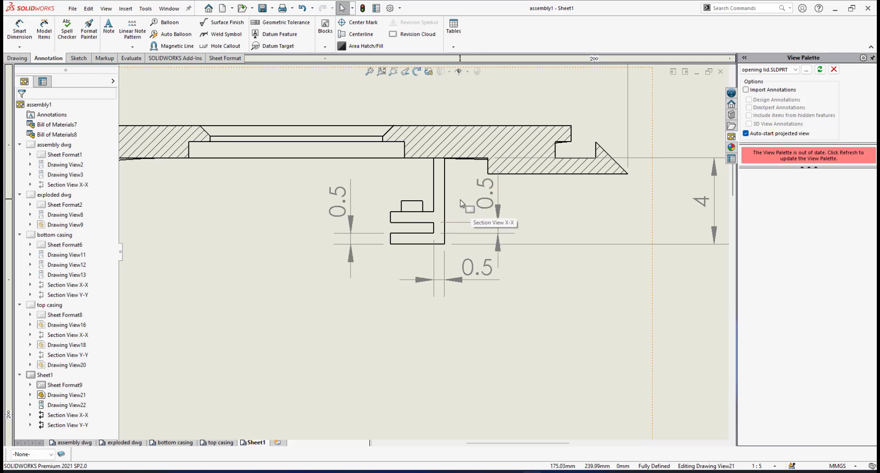
pyautogui.scroll(-1, 467, 201)
pyautogui.scroll(4, 410, 284)
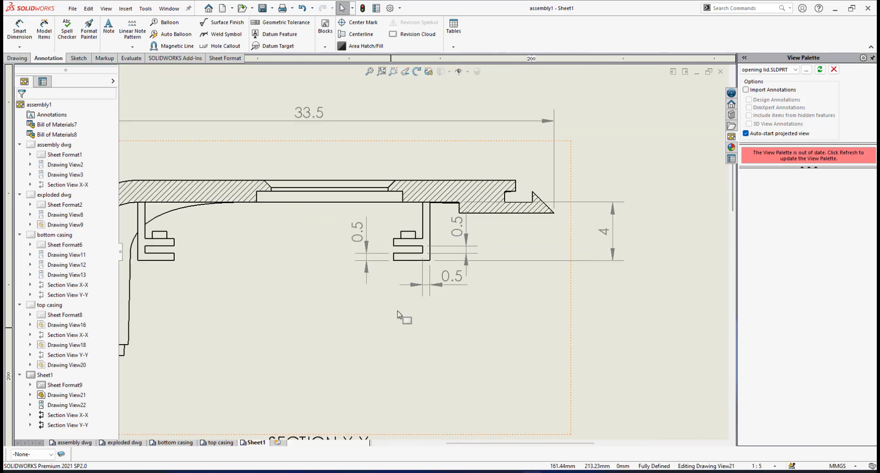
pyautogui.scroll(2, 371, 324)
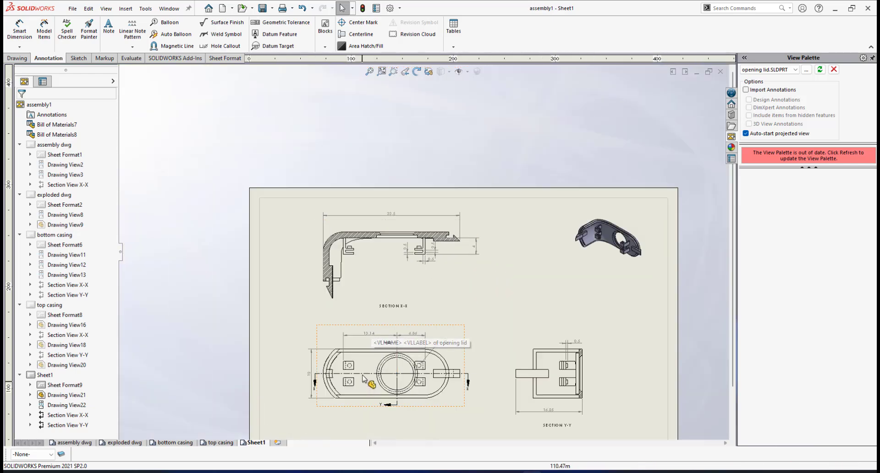
pyautogui.scroll(-1, 419, 291)
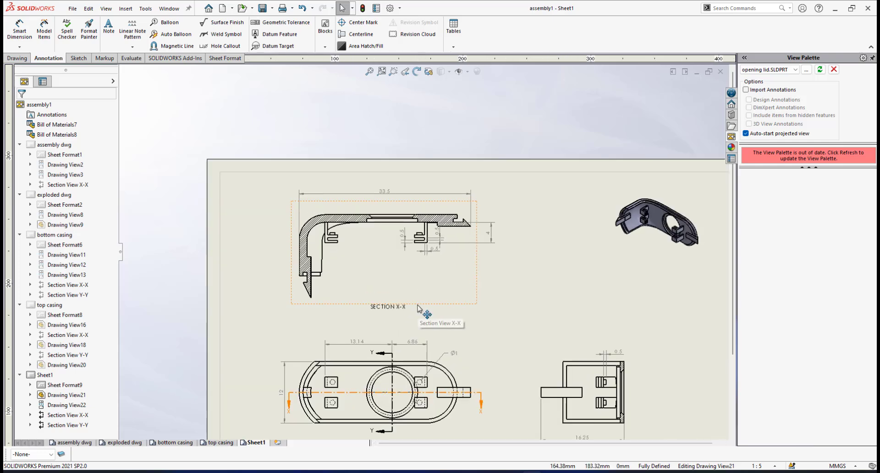
pyautogui.scroll(2, 417, 308)
# Dimension the distance from the upper-left tab's lower edge to section line X-X in the plan view as a driven dimension.
pyautogui.scroll(-4, 425, 275)
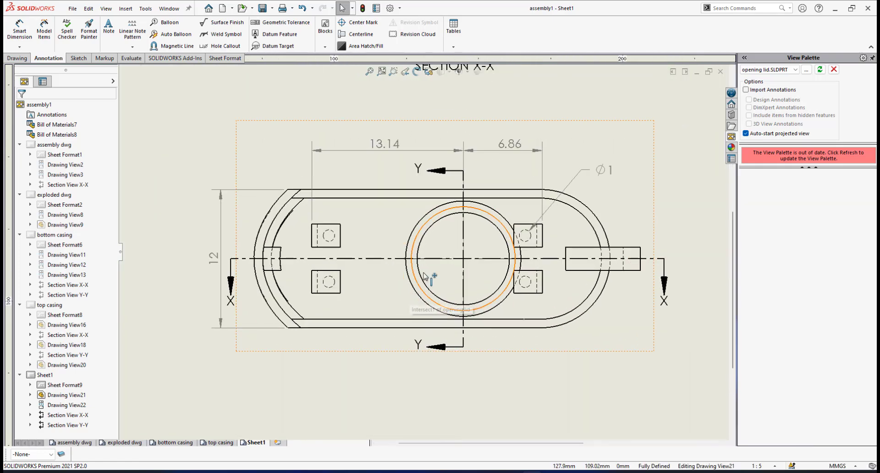
pyautogui.scroll(-1, 506, 257)
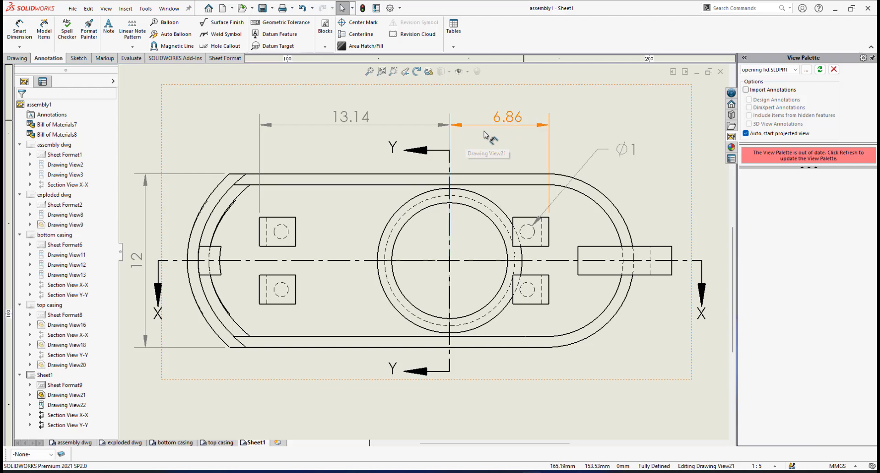
pyautogui.scroll(-1, 522, 229)
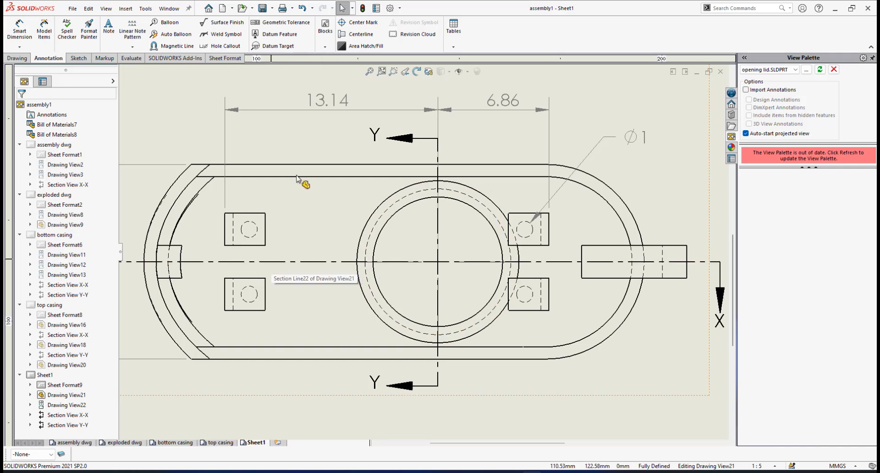
pyautogui.click(11, 26)
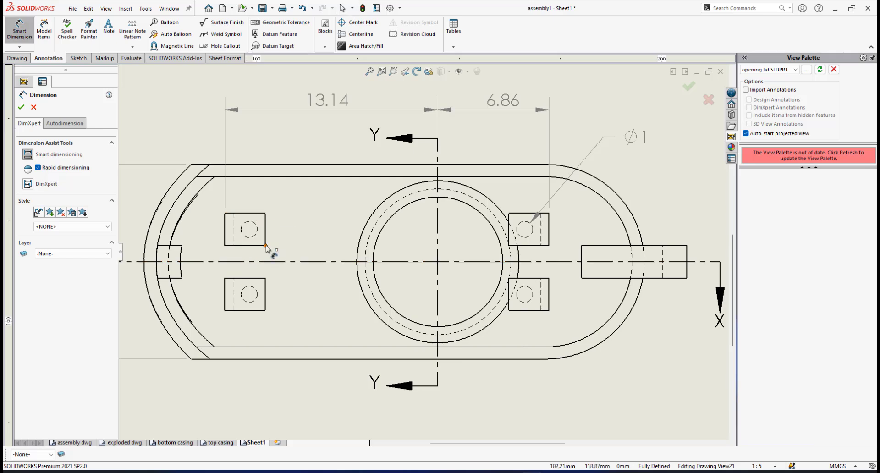
pyautogui.click(251, 246)
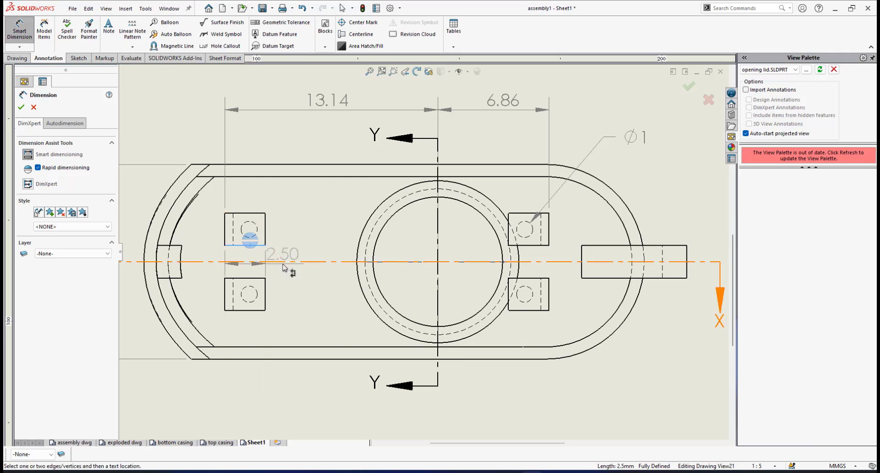
pyautogui.click(283, 262)
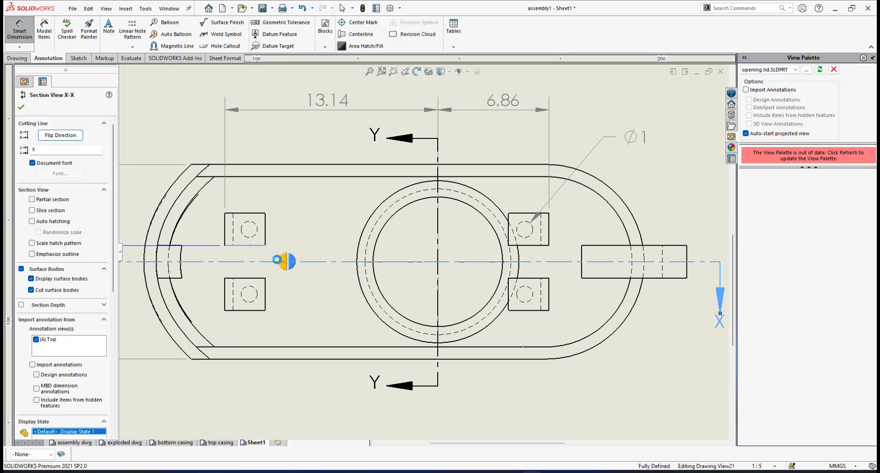
pyautogui.click(286, 261)
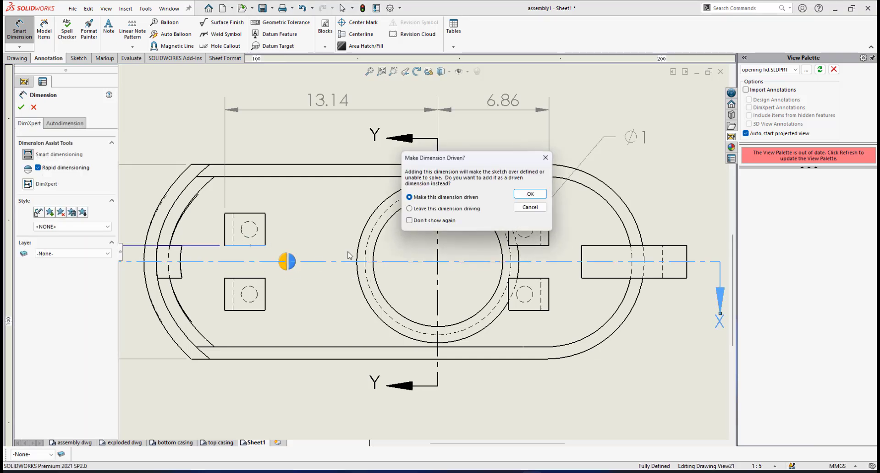
pyautogui.click(530, 194)
pyautogui.scroll(3, 275, 266)
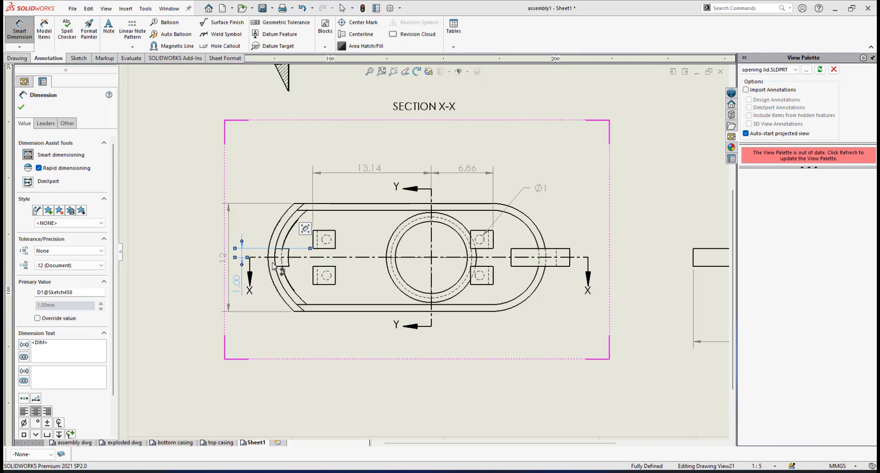
# Set the precision of the tab-to-section-line dimension to None.
pyautogui.scroll(-3, 274, 266)
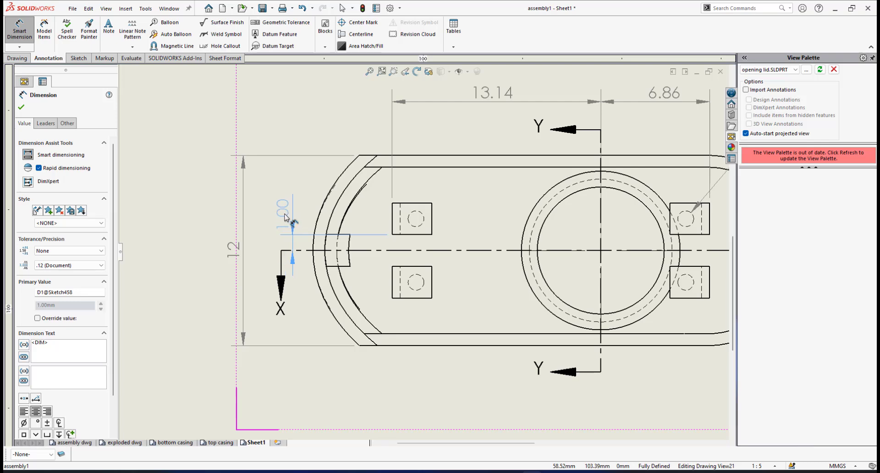
pyautogui.click(285, 217)
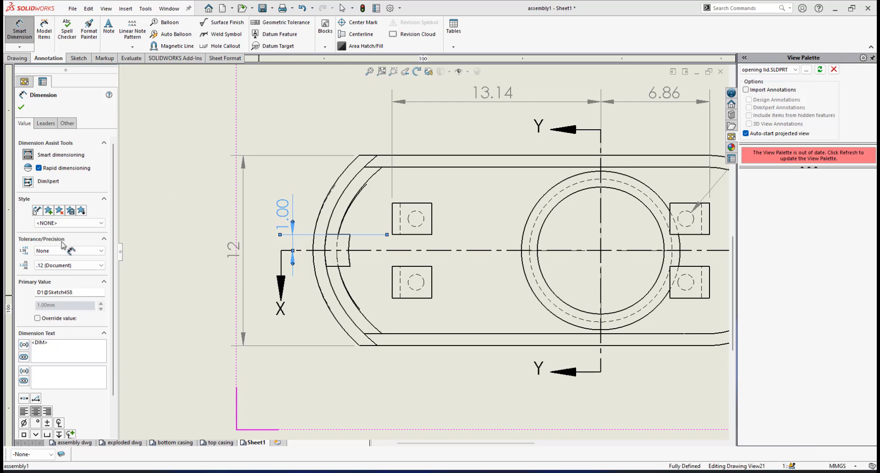
pyautogui.click(69, 265)
pyautogui.click(64, 274)
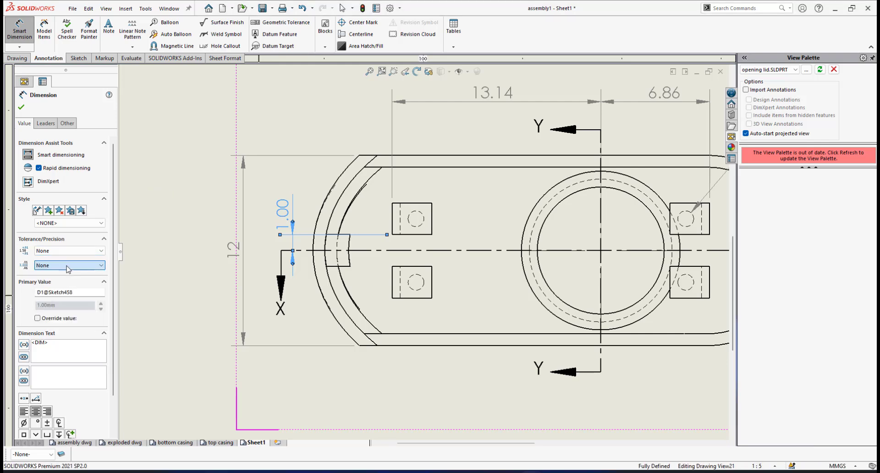
pyautogui.click(23, 106)
# Move the tab-to-section-line dimension inside the plan view, between the left tabs and the central circle.
pyautogui.scroll(3, 510, 284)
pyautogui.scroll(-1, 509, 282)
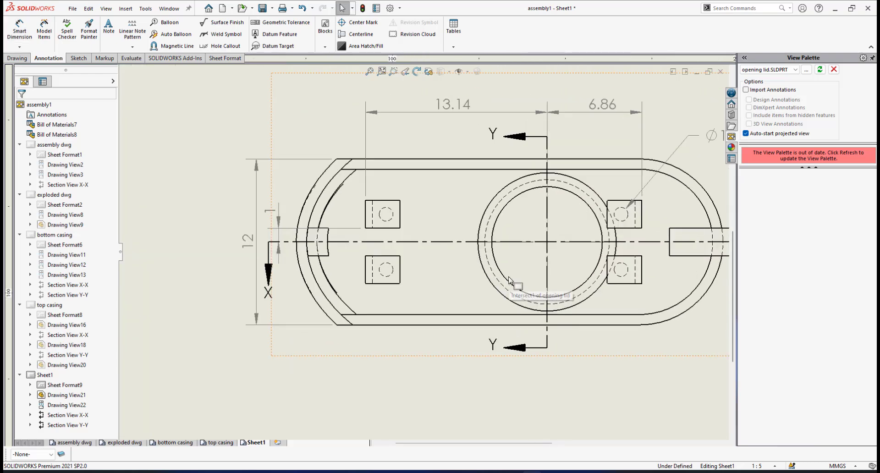
pyautogui.scroll(-1, 509, 280)
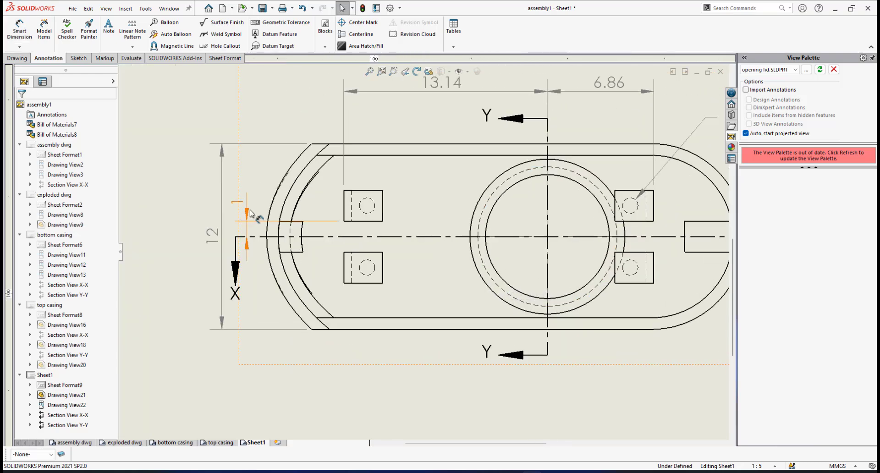
pyautogui.moveTo(250, 211); pyautogui.dragTo(290, 210)
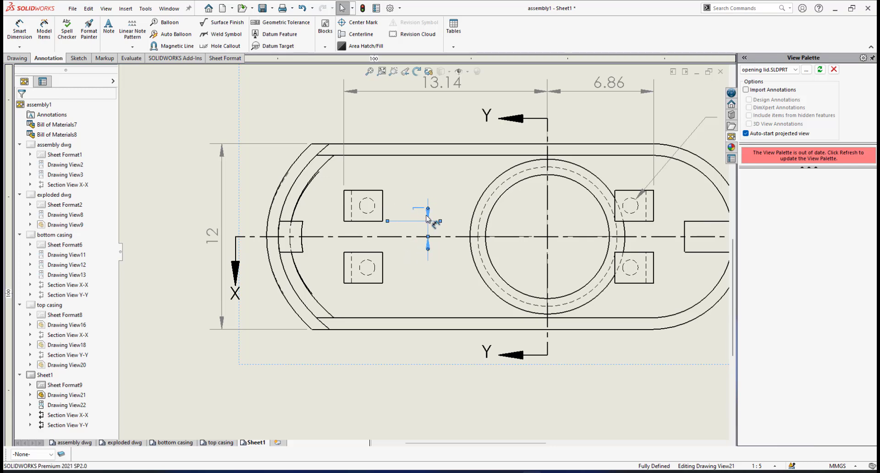
pyautogui.click(427, 219)
pyautogui.click(22, 108)
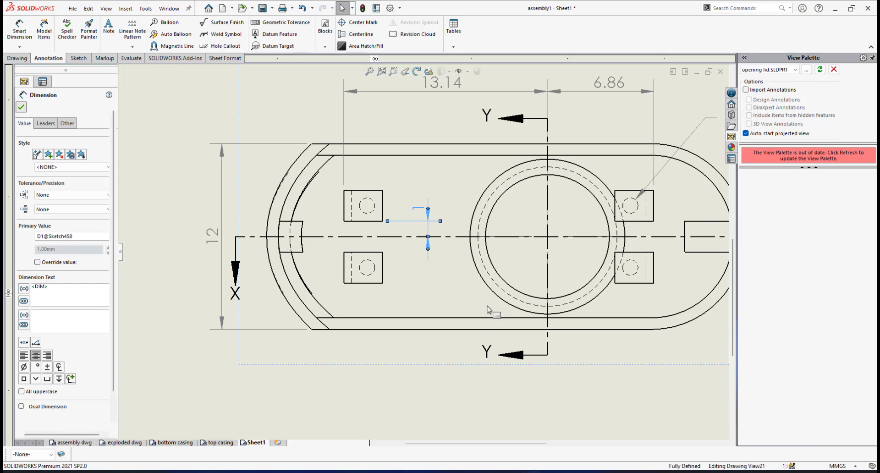
# Dimension the width of the lower-left square tab along its lower edge, placing the dimension below the plan view outline.
pyautogui.scroll(1, 477, 292)
pyautogui.scroll(-2, 454, 252)
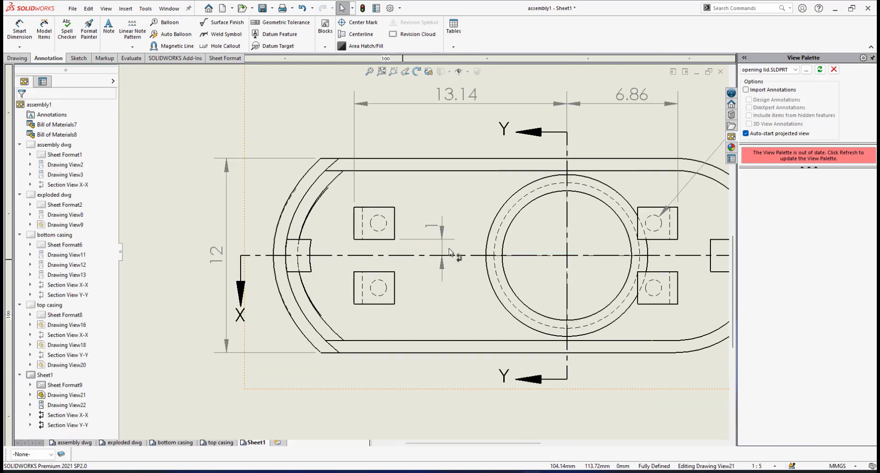
pyautogui.scroll(1, 449, 252)
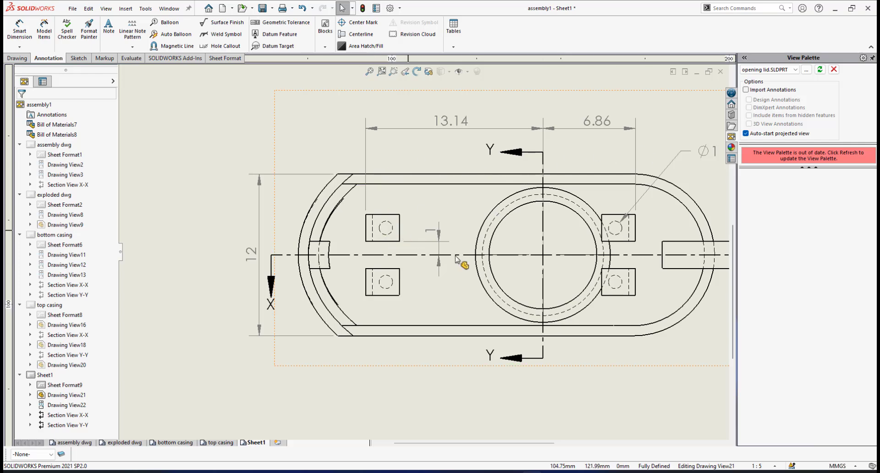
pyautogui.scroll(1, 455, 258)
pyautogui.moveTo(575, 294); pyautogui.dragTo(576, 257, button='right')
pyautogui.scroll(-1, 575, 294)
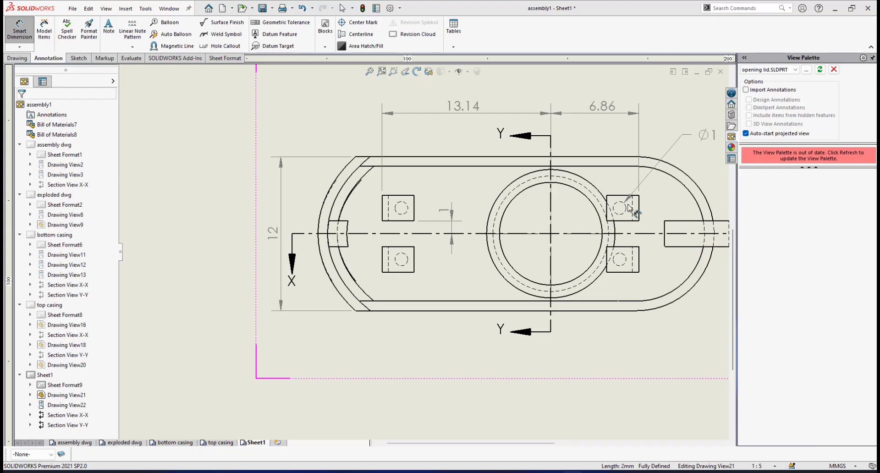
pyautogui.scroll(1, 468, 187)
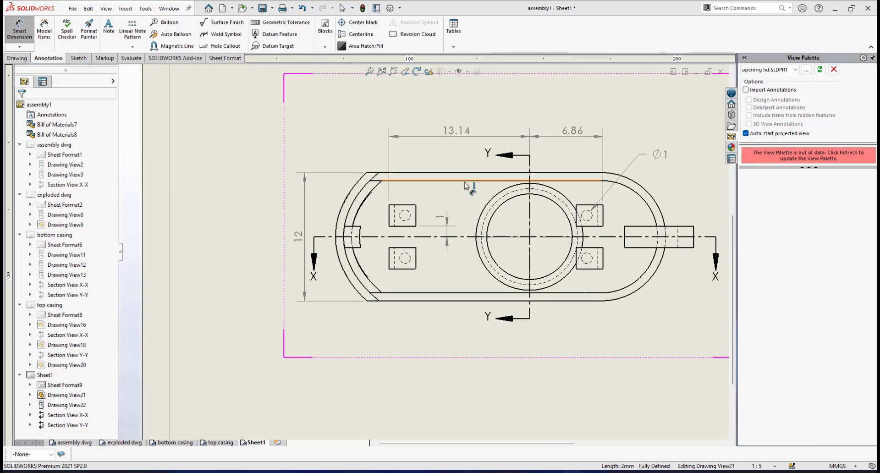
pyautogui.scroll(-1, 464, 182)
pyautogui.scroll(2, 432, 239)
pyautogui.scroll(-3, 399, 251)
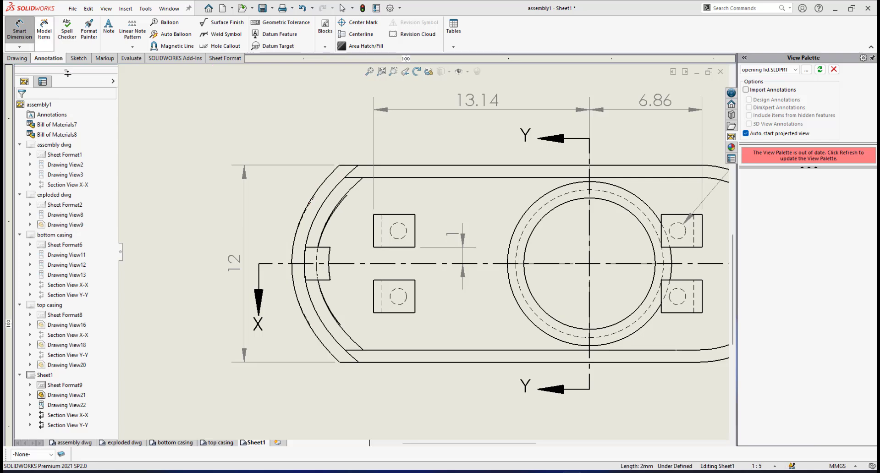
pyautogui.click(397, 313)
pyautogui.click(398, 315)
pyautogui.scroll(4, 397, 316)
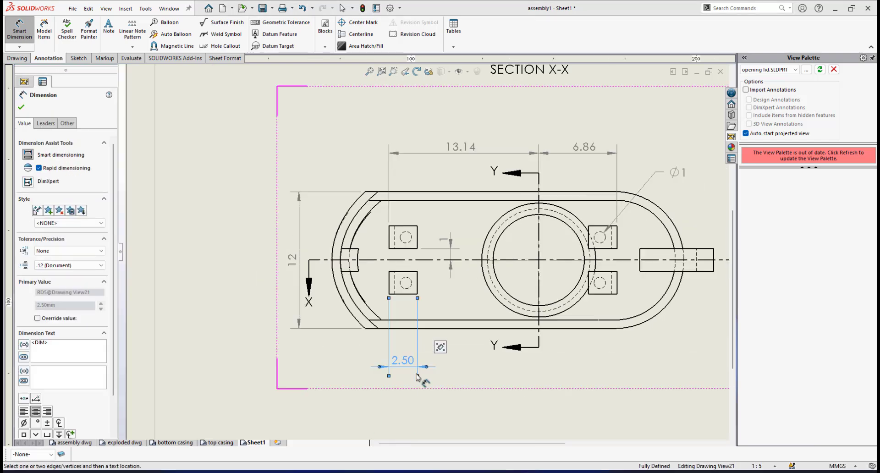
pyautogui.scroll(-5, 425, 307)
pyautogui.scroll(-1, 426, 307)
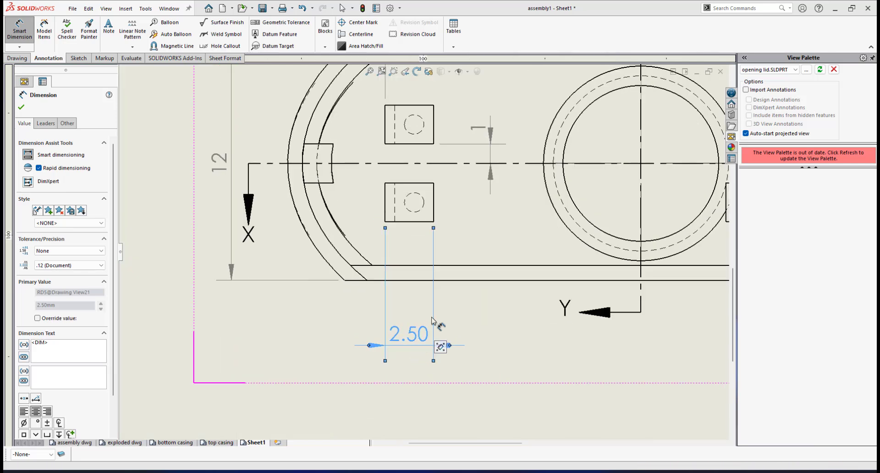
# Move the lower-left tab's width dimension closer to the plan view and set its precision to .1.
pyautogui.moveTo(409, 325); pyautogui.dragTo(418, 329)
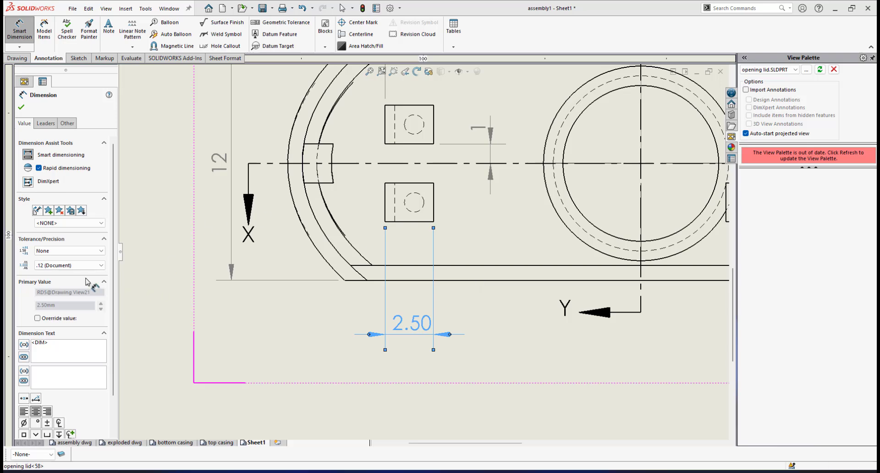
pyautogui.click(64, 265)
pyautogui.click(62, 279)
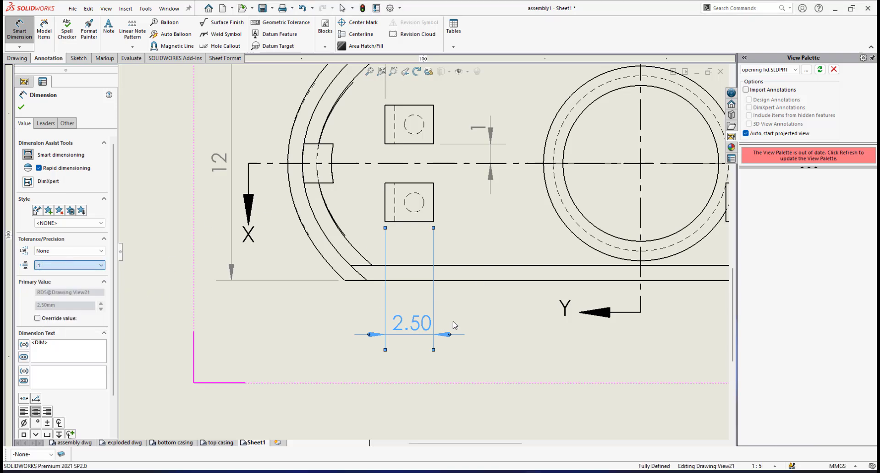
# Dimension the height of the upper tab in Section Y-Y along its outer vertical edge.
pyautogui.scroll(2, 470, 322)
pyautogui.scroll(5, 474, 323)
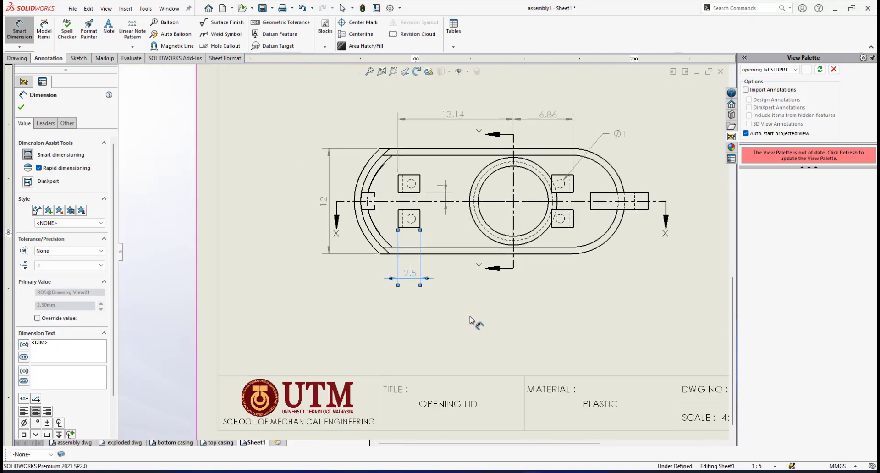
pyautogui.scroll(2, 563, 291)
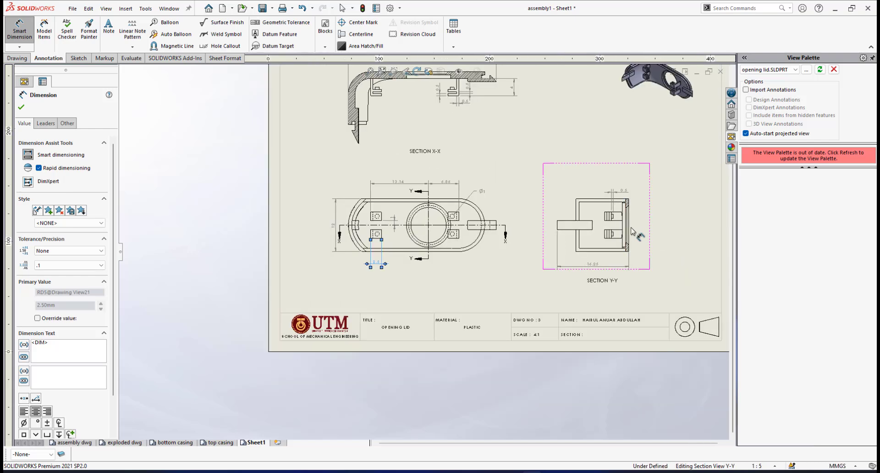
pyautogui.scroll(-4, 530, 229)
pyautogui.scroll(-1, 530, 229)
pyautogui.scroll(4, 527, 230)
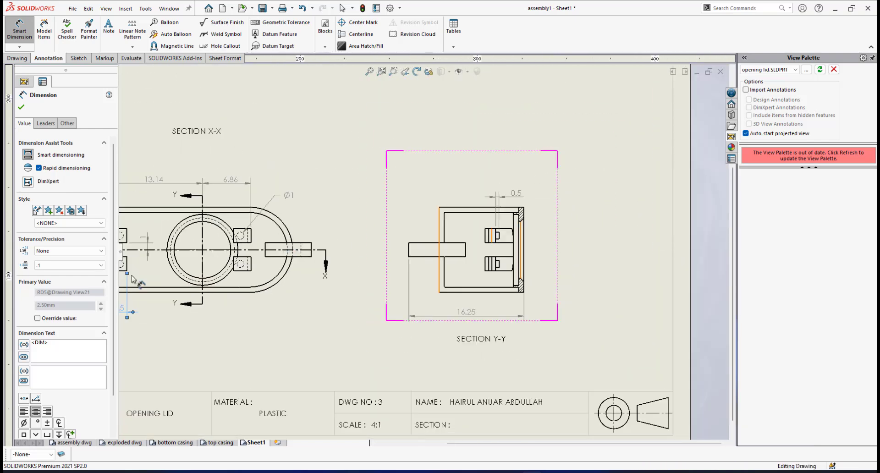
pyautogui.scroll(-2, 259, 202)
pyautogui.scroll(-1, 259, 185)
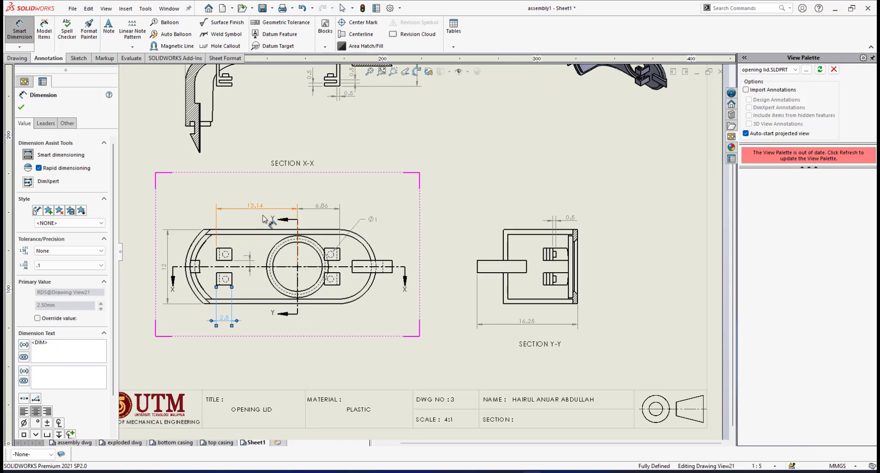
pyautogui.scroll(1, 248, 211)
pyautogui.scroll(-3, 251, 262)
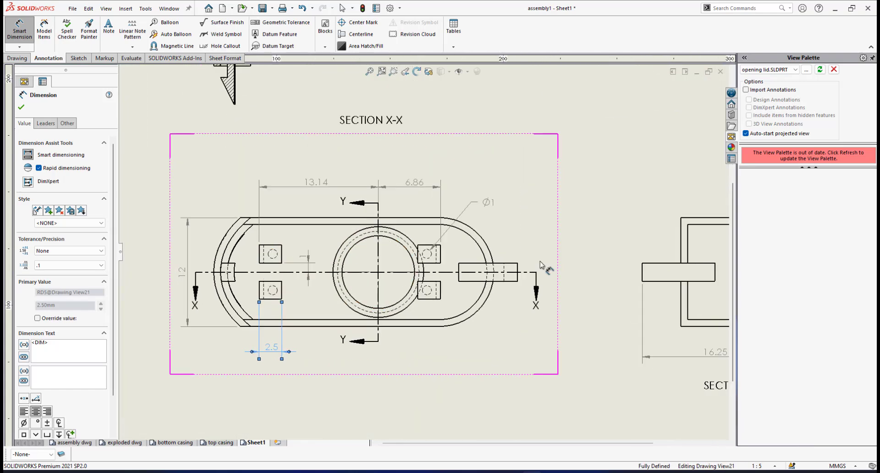
pyautogui.scroll(3, 541, 265)
pyautogui.scroll(-3, 585, 253)
pyautogui.scroll(-2, 596, 264)
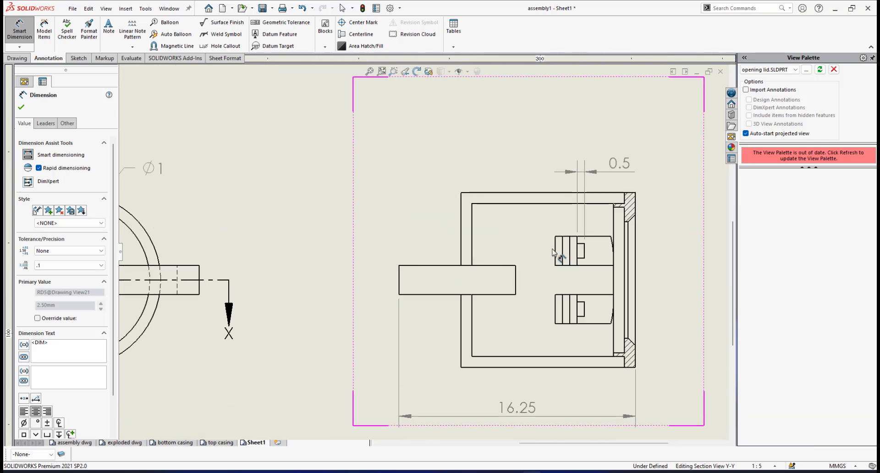
pyautogui.click(555, 251)
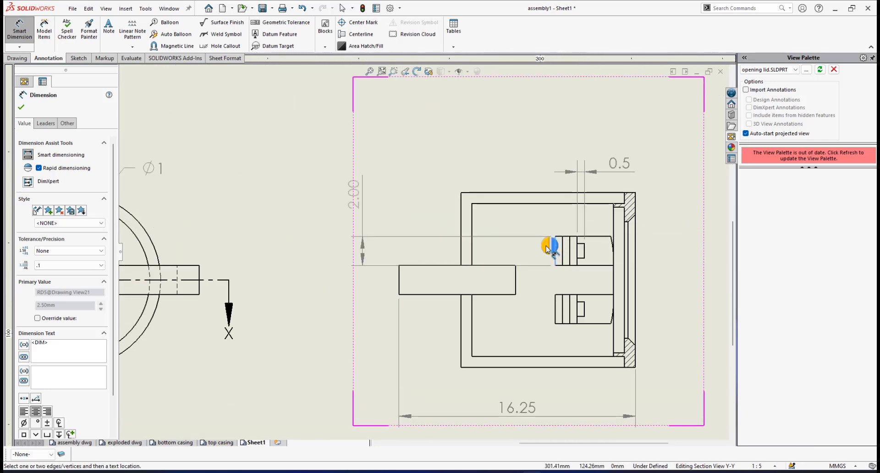
pyautogui.click(546, 249)
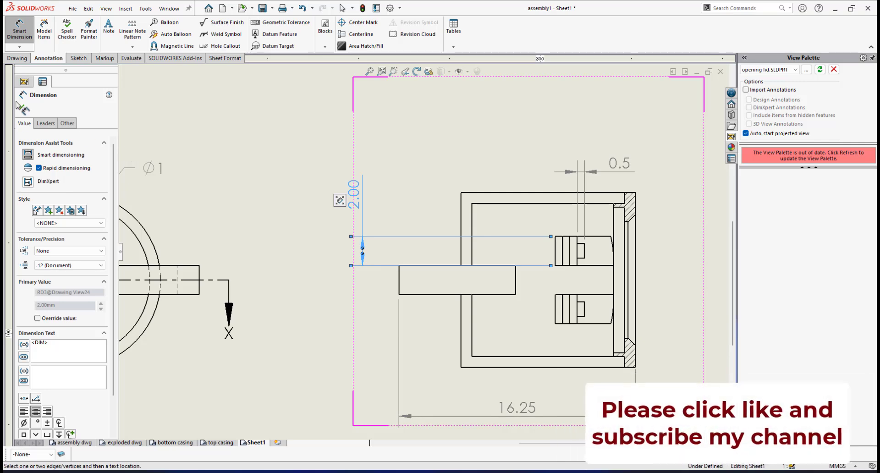
pyautogui.click(21, 109)
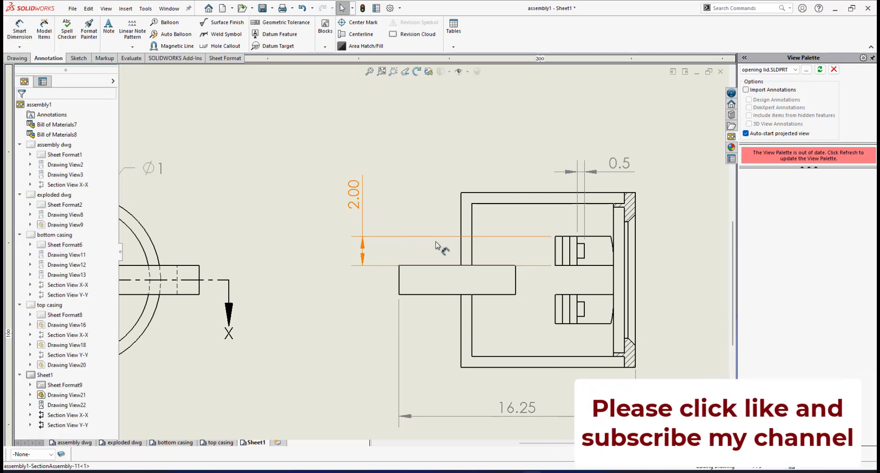
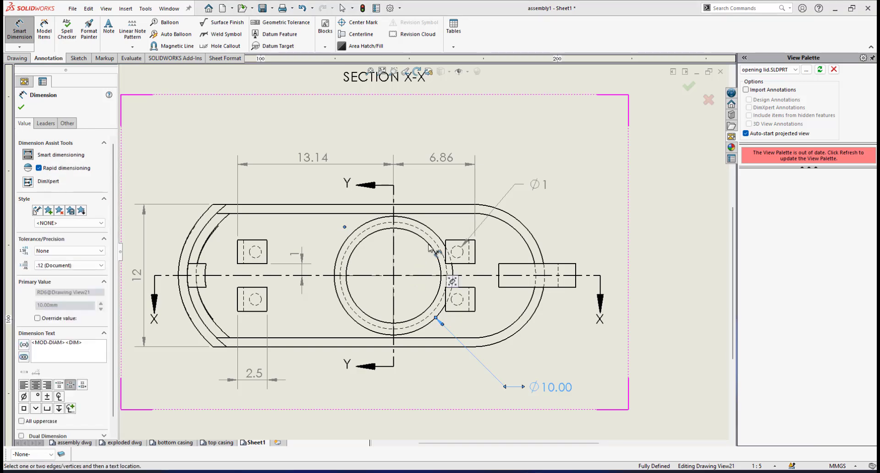
# Dimension the diameter of the central opening's inner circle, placing it below the plan view beside the outer circle's diameter dimension.
pyautogui.scroll(-1, 428, 243)
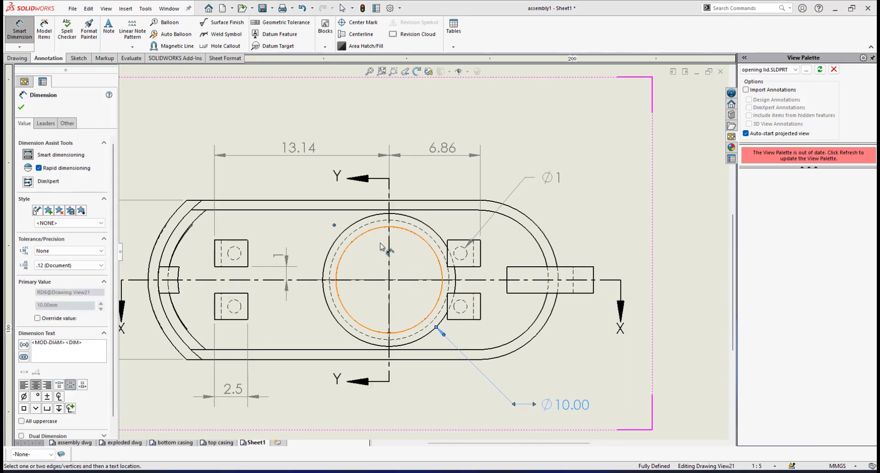
pyautogui.click(424, 242)
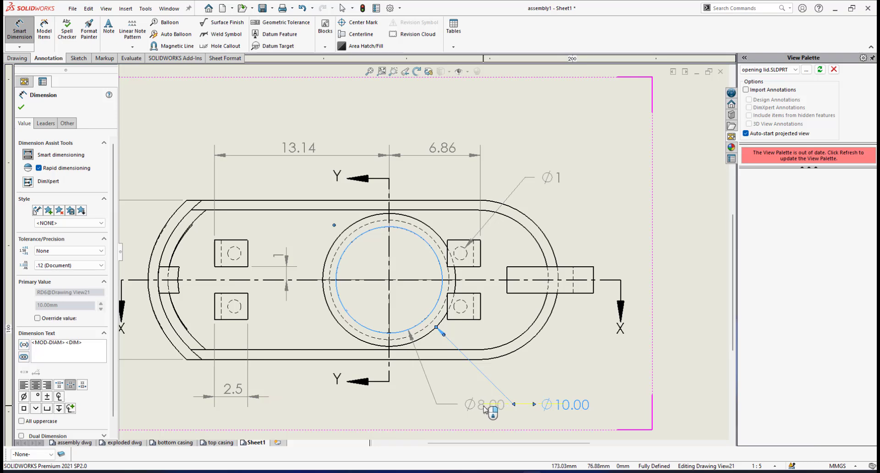
pyautogui.click(487, 409)
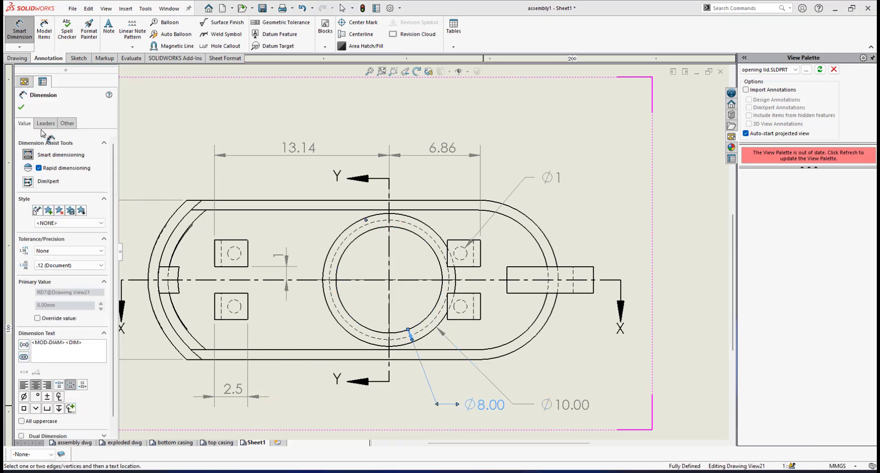
pyautogui.rightClick(604, 213)
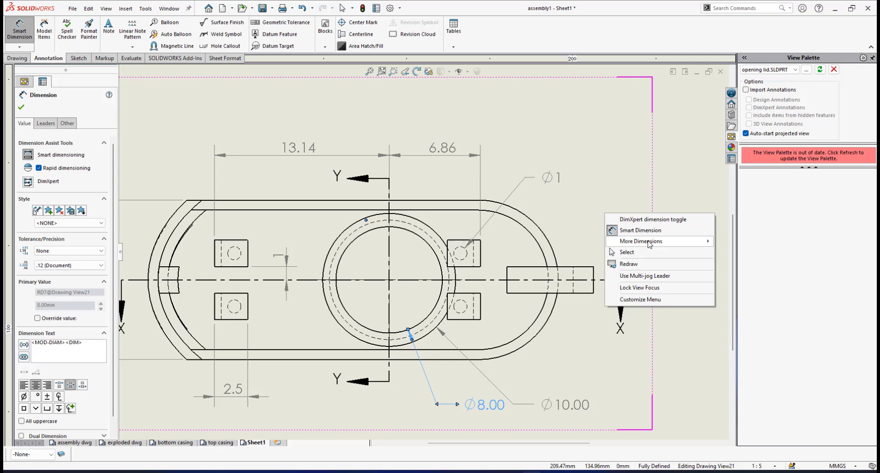
pyautogui.click(620, 256)
# Shorten the inner circle diameter's leader with a custom bend length instead of the document's, and set its precision to None.
pyautogui.scroll(-2, 452, 395)
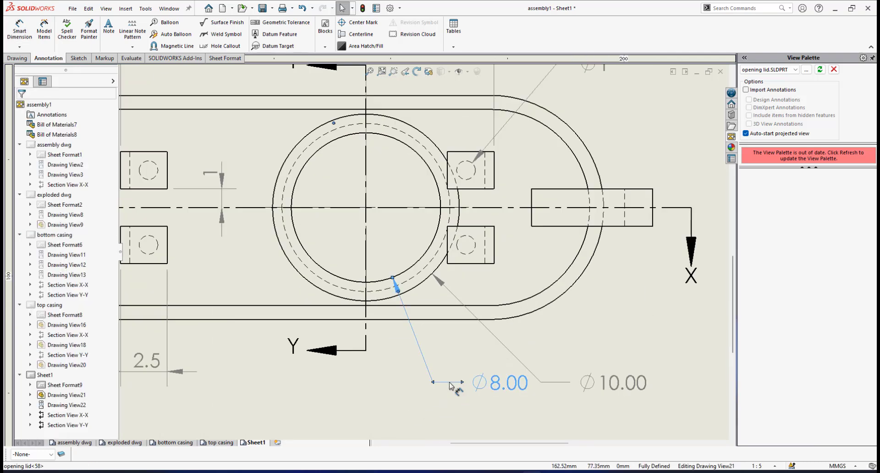
pyautogui.click(451, 386)
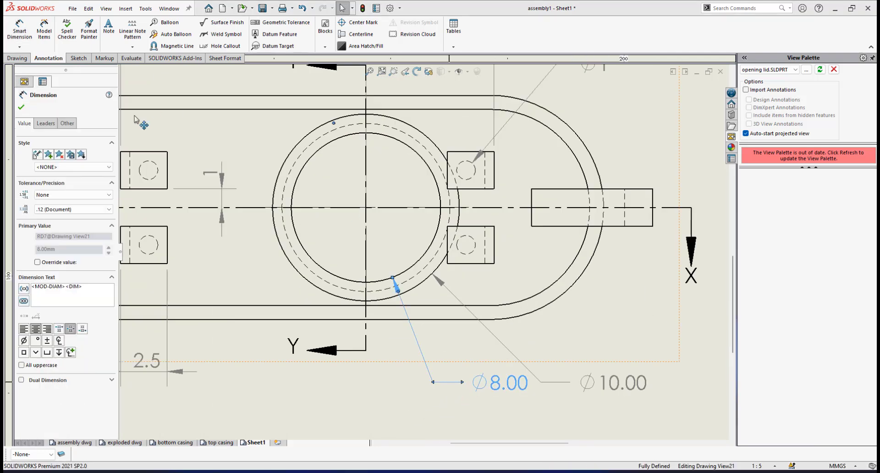
pyautogui.click(45, 122)
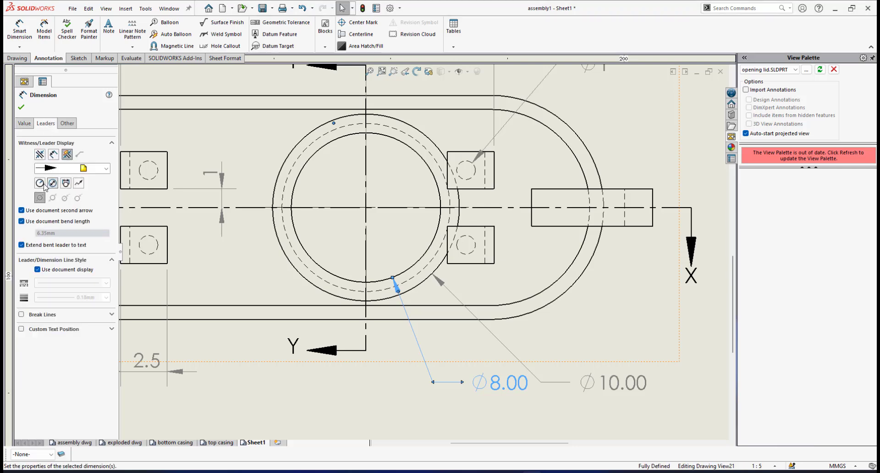
pyautogui.click(21, 221)
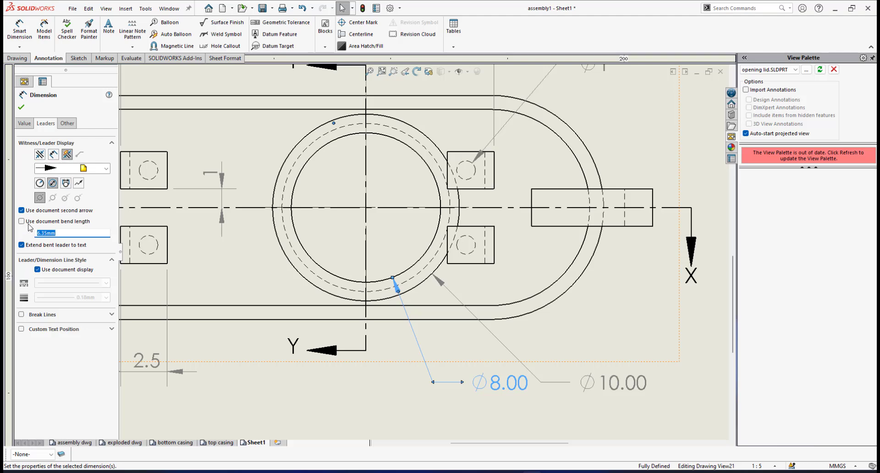
pyautogui.click(22, 108)
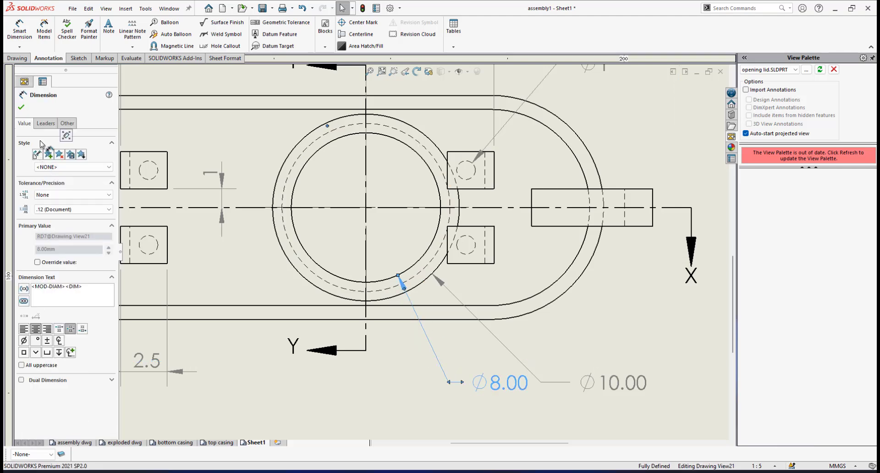
pyautogui.click(74, 209)
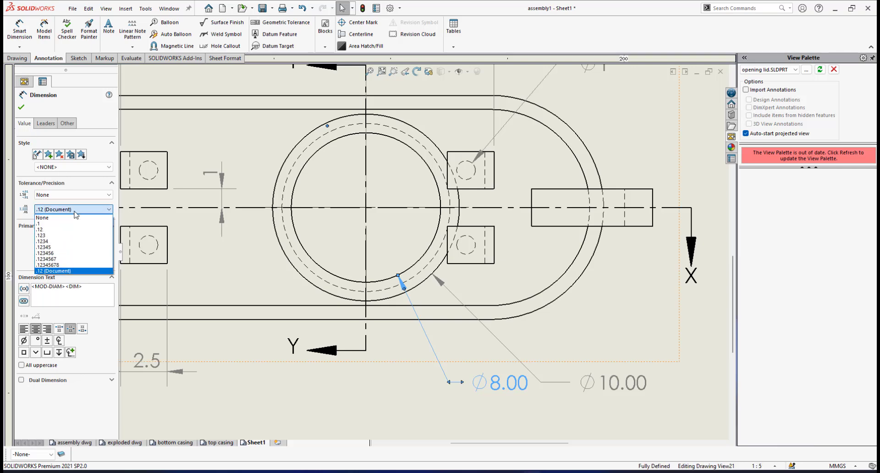
pyautogui.click(42, 217)
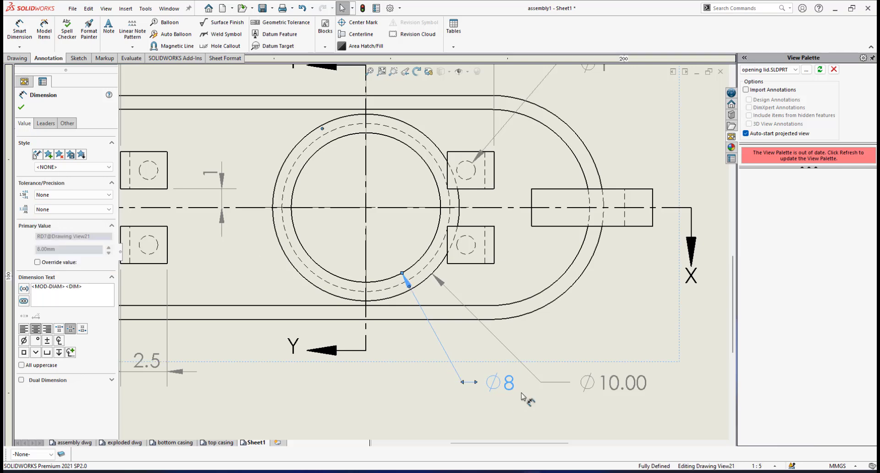
# Give the outer circle's diameter dimension a shorter custom leader bend length and set its precision to None.
pyautogui.click(621, 387)
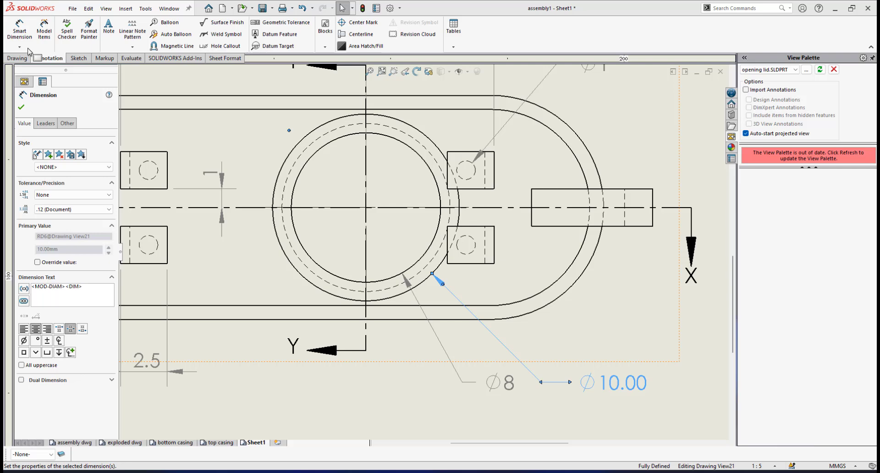
pyautogui.click(45, 123)
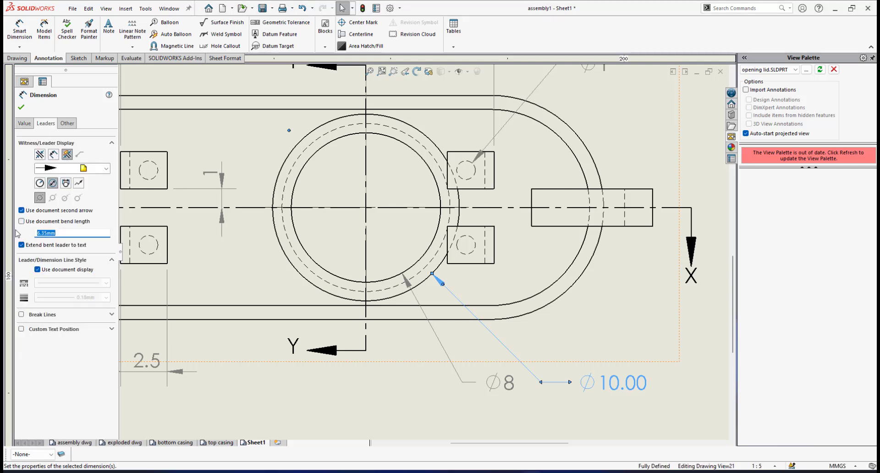
pyautogui.click(21, 108)
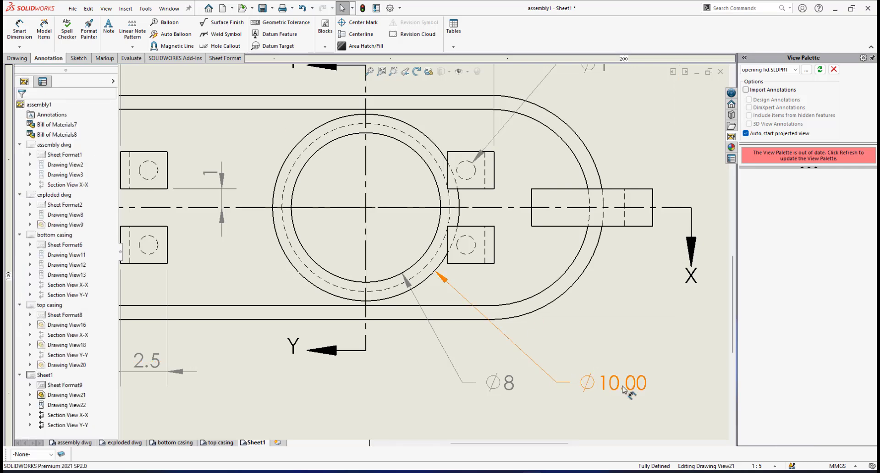
pyautogui.click(85, 209)
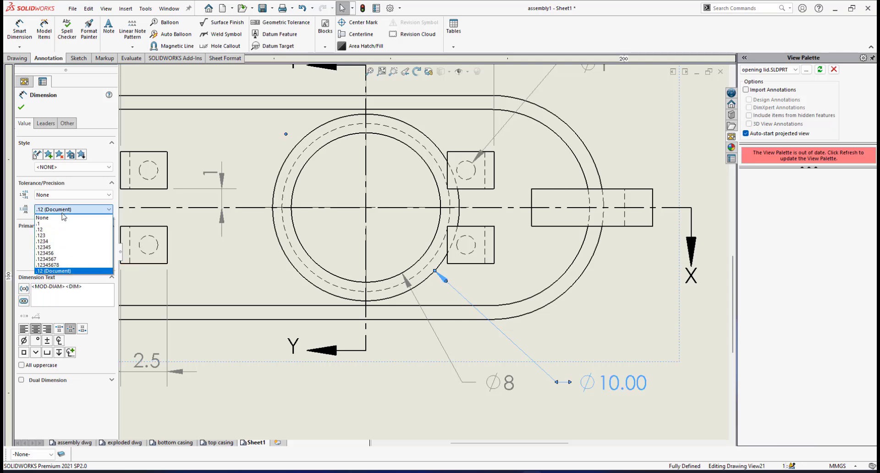
pyautogui.click(42, 218)
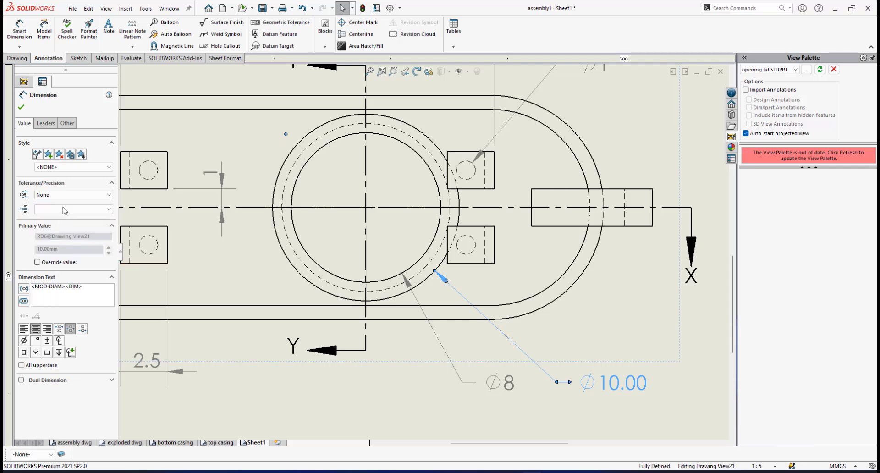
pyautogui.click(21, 107)
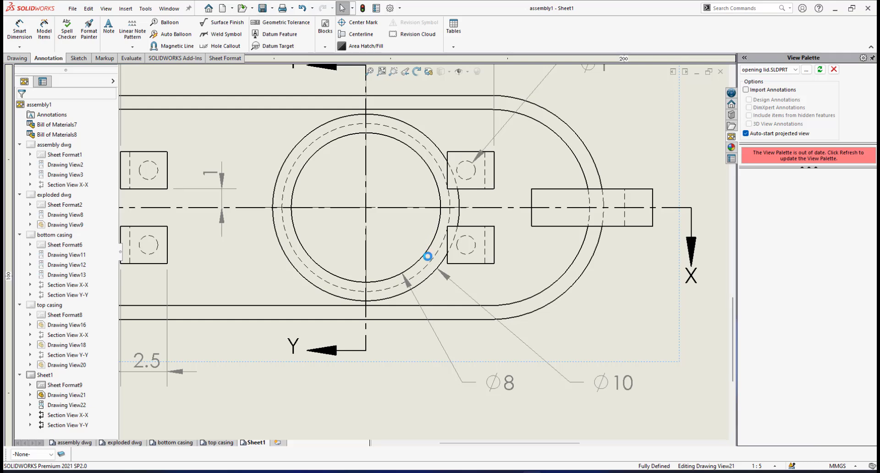
# Examine the opening lid's plan, section and isometric views to check the dimensions around the tabs and circular opening.
pyautogui.scroll(2, 427, 256)
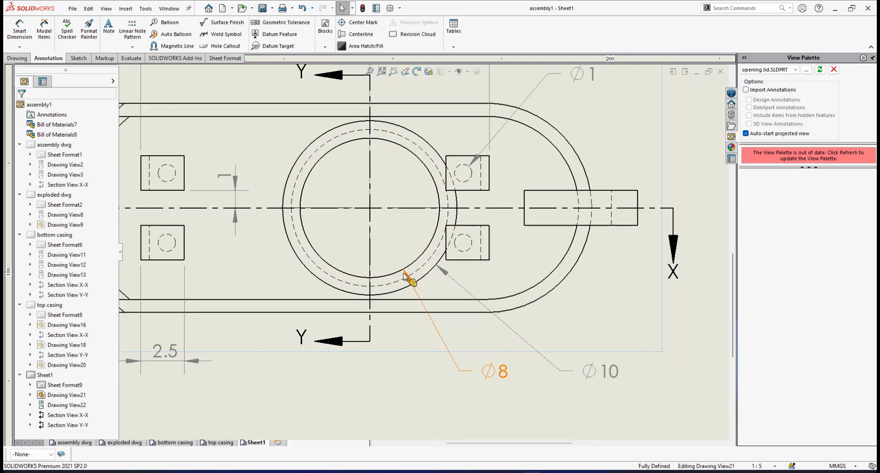
pyautogui.scroll(4, 404, 274)
pyautogui.scroll(-4, 385, 225)
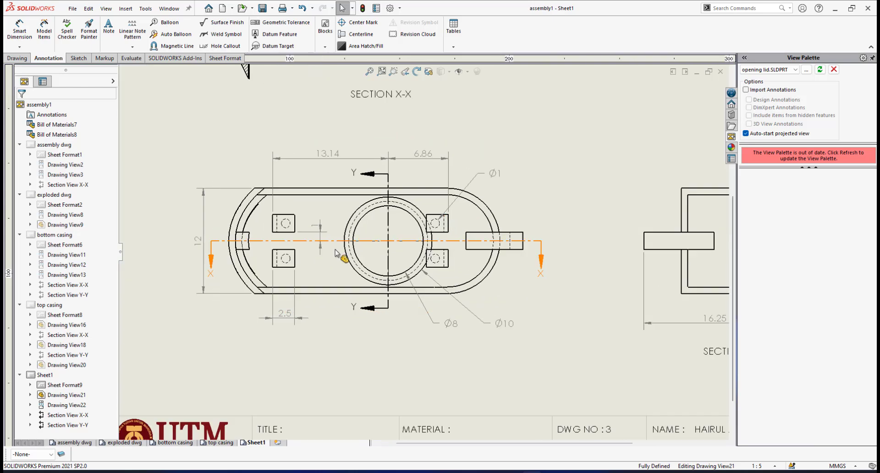
pyautogui.scroll(5, 557, 185)
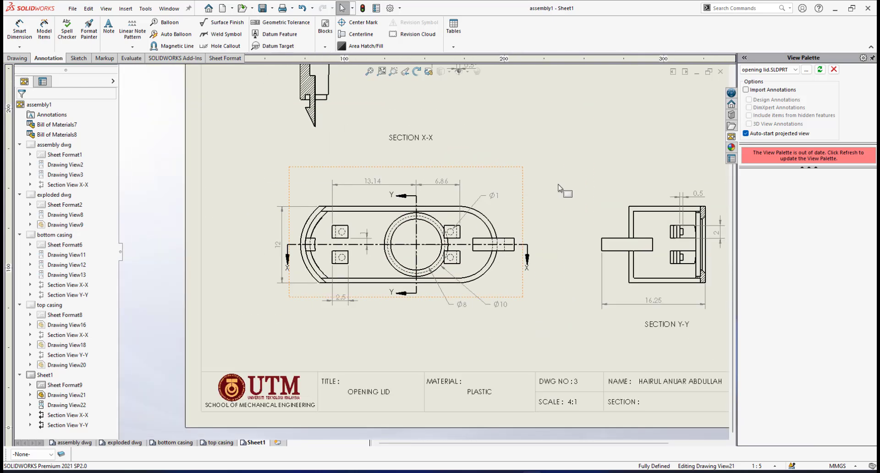
pyautogui.scroll(-4, 591, 151)
pyautogui.scroll(-8, 591, 151)
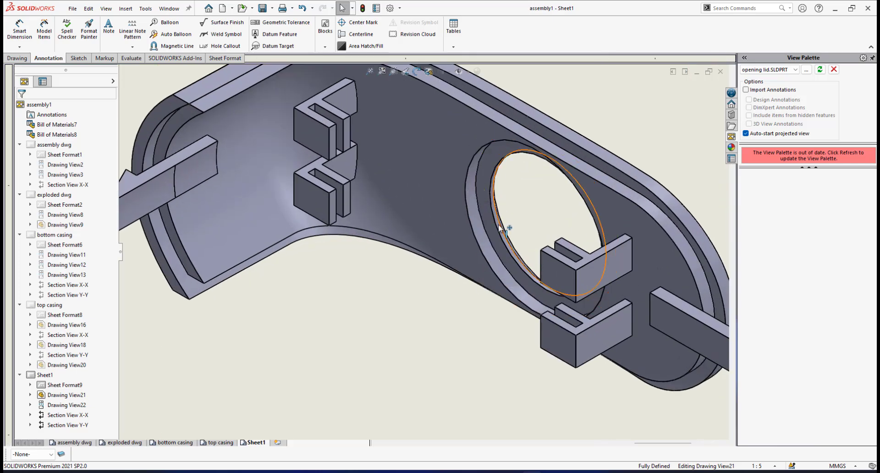
pyautogui.scroll(10, 493, 235)
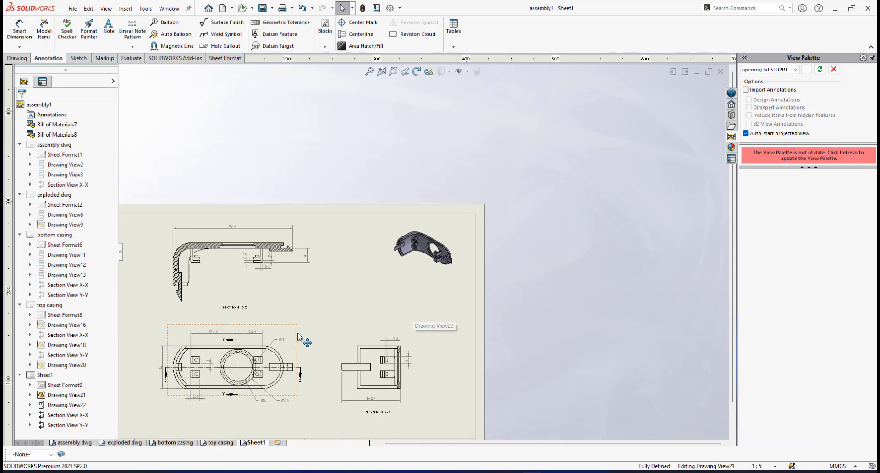
pyautogui.scroll(-5, 200, 357)
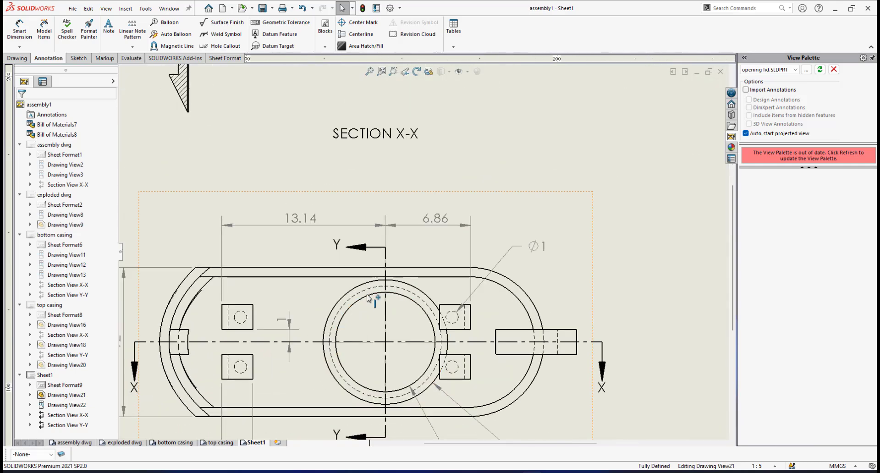
# Dimension the diameter across the outer chamfer edges of the central opening in Section X-X, placing it beneath the overall length dimension.
pyautogui.scroll(5, 479, 288)
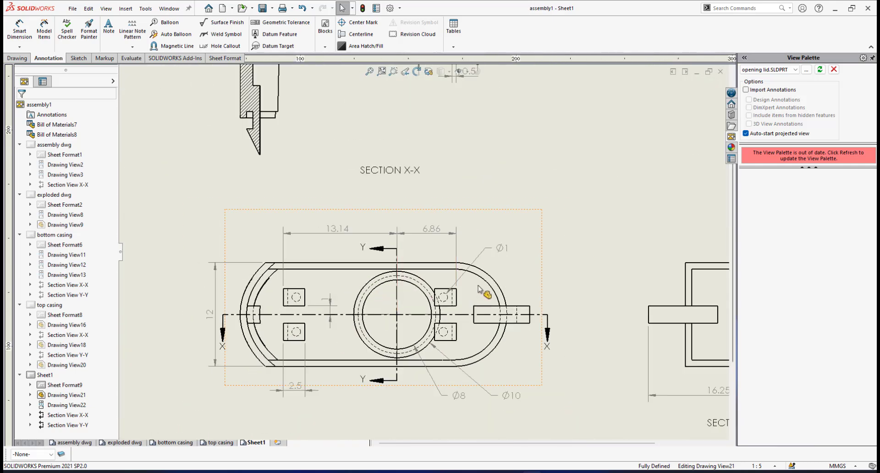
pyautogui.scroll(-10, 581, 252)
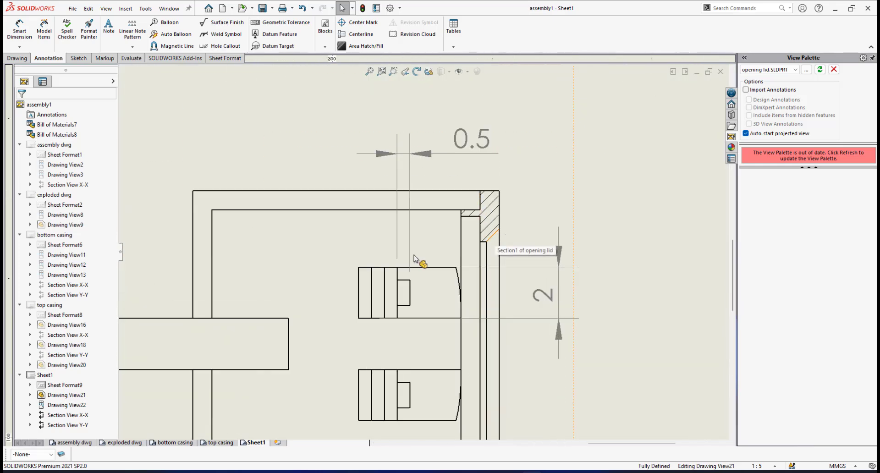
pyautogui.scroll(6, 494, 235)
pyautogui.scroll(-3, 371, 154)
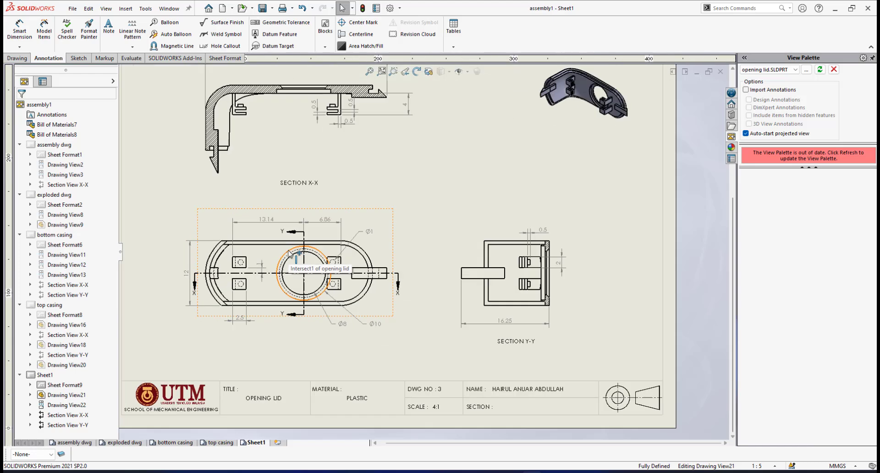
pyautogui.scroll(-2, 370, 154)
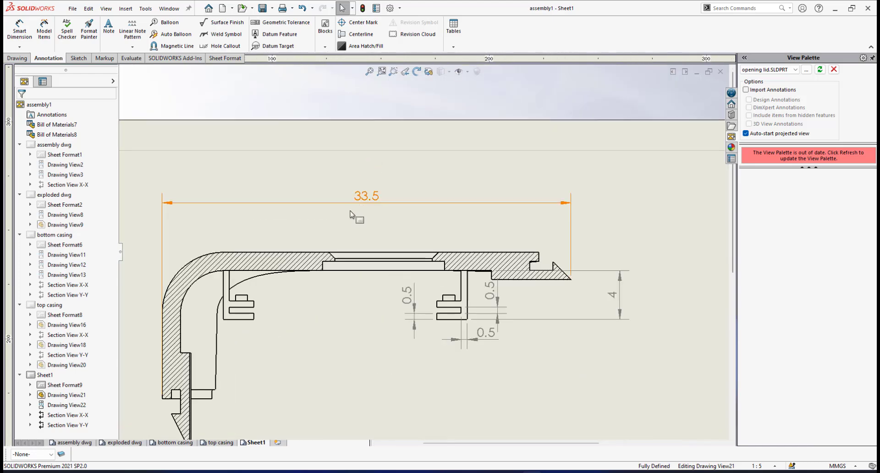
pyautogui.click(20, 30)
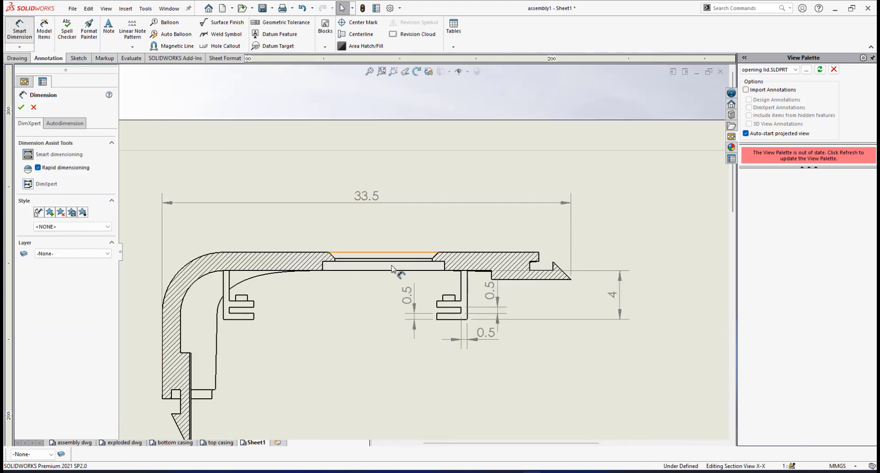
pyautogui.scroll(-1, 377, 269)
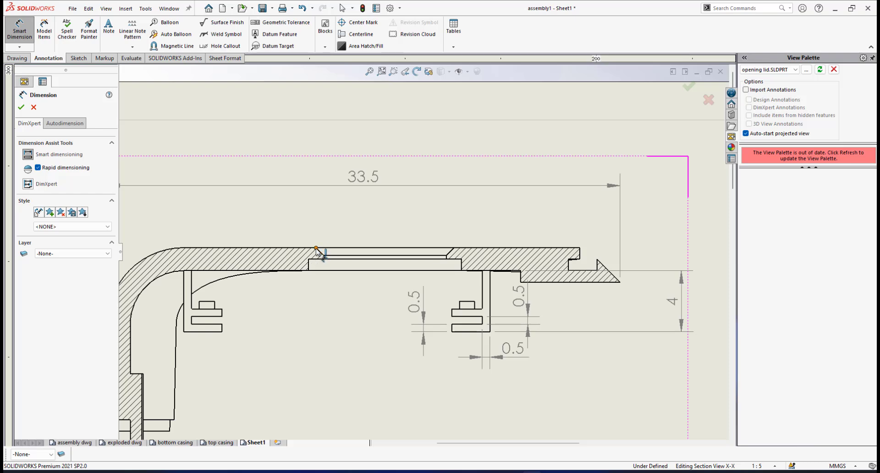
pyautogui.click(316, 248)
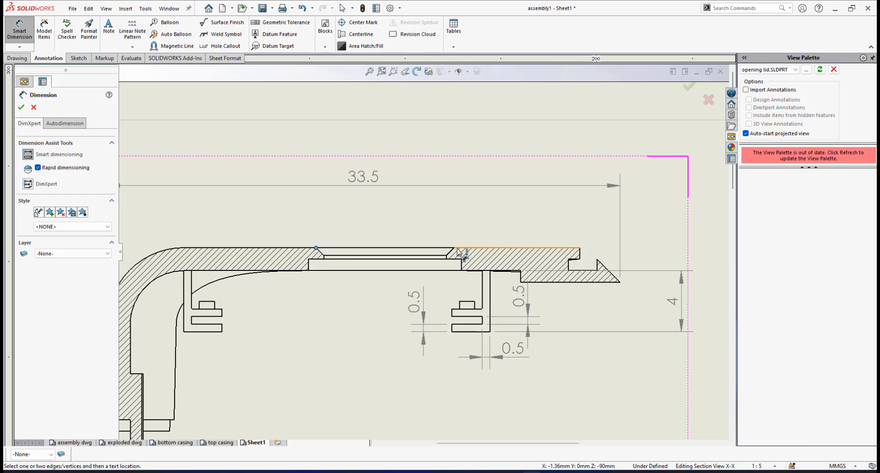
pyautogui.click(454, 248)
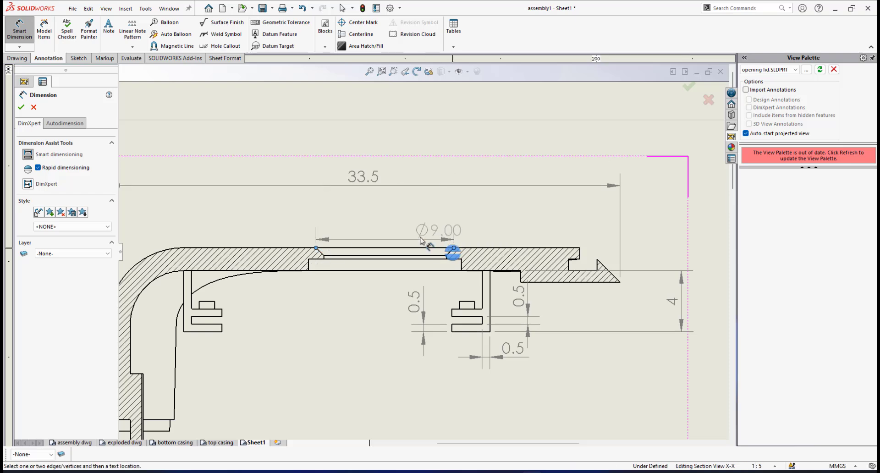
pyautogui.click(392, 218)
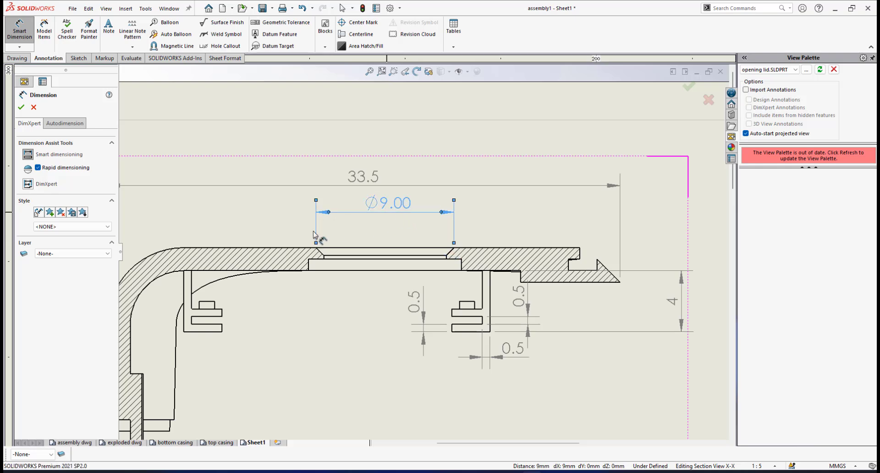
# Set the precision of the chamfered opening's diameter dimension in Section X-X to None.
pyautogui.click(52, 265)
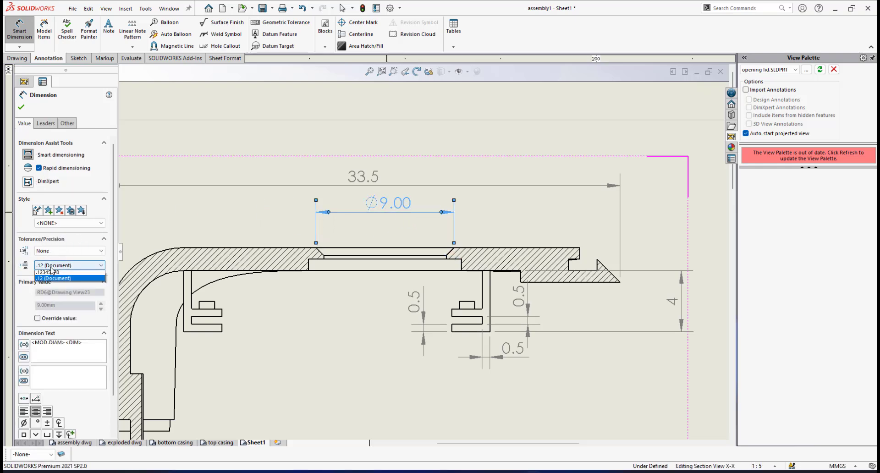
pyautogui.click(42, 274)
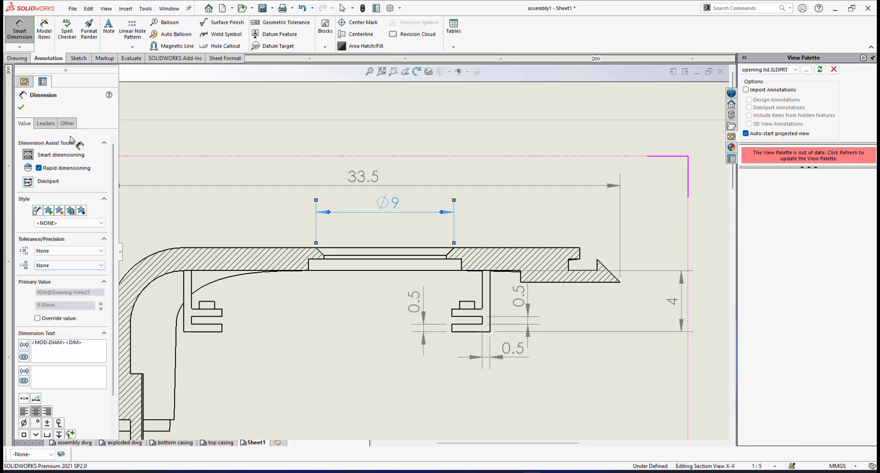
pyautogui.click(22, 108)
# Move the outer and inner central circle diameter dimensions closer to the plan view, lining them up side by side.
pyautogui.scroll(3, 433, 334)
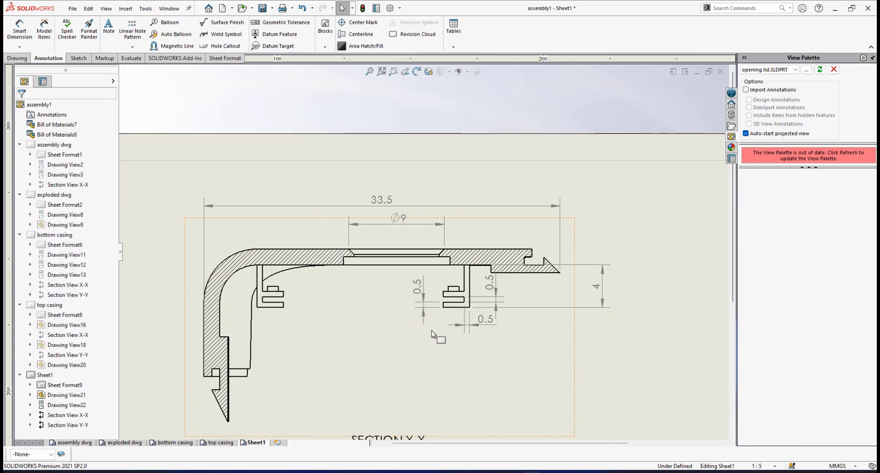
pyautogui.scroll(-3, 433, 334)
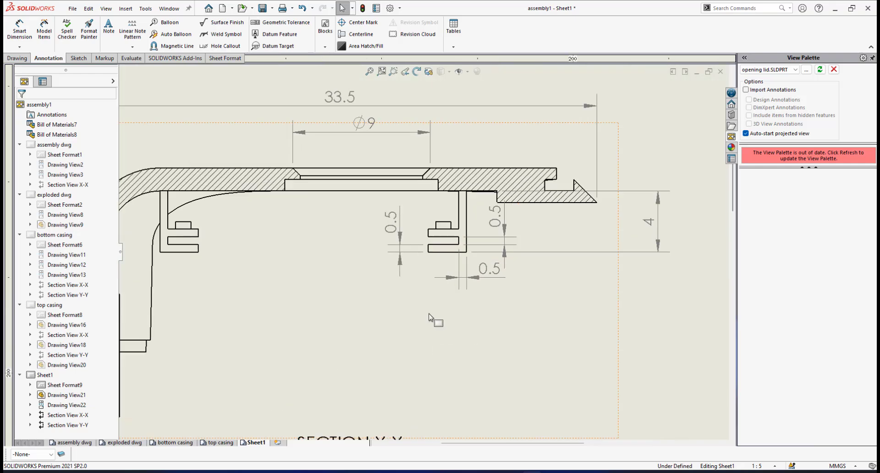
pyautogui.scroll(-2, 415, 264)
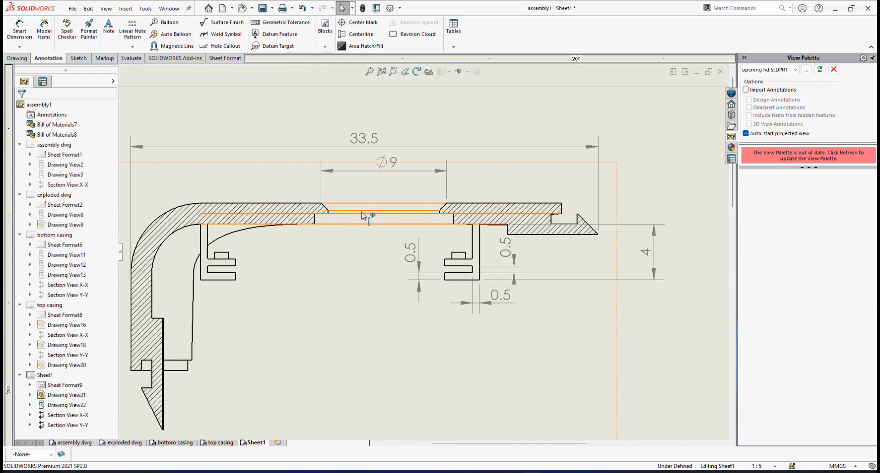
pyautogui.scroll(4, 503, 310)
pyautogui.scroll(-3, 403, 371)
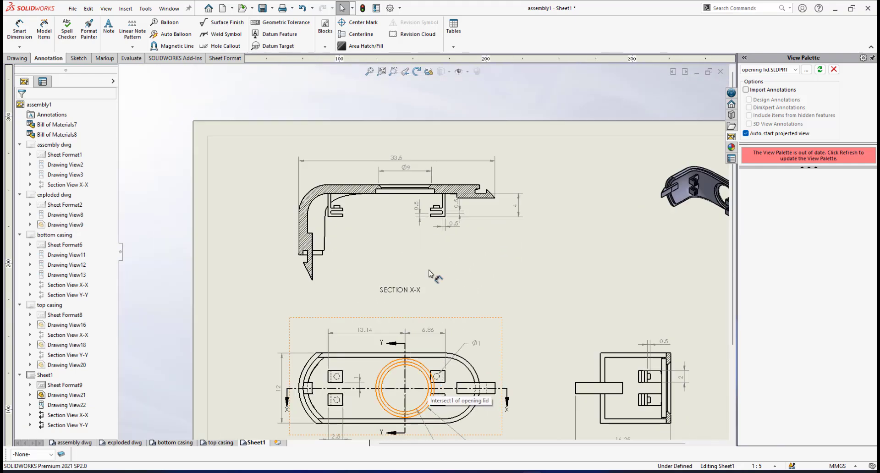
pyautogui.scroll(2, 397, 132)
pyautogui.scroll(-4, 448, 400)
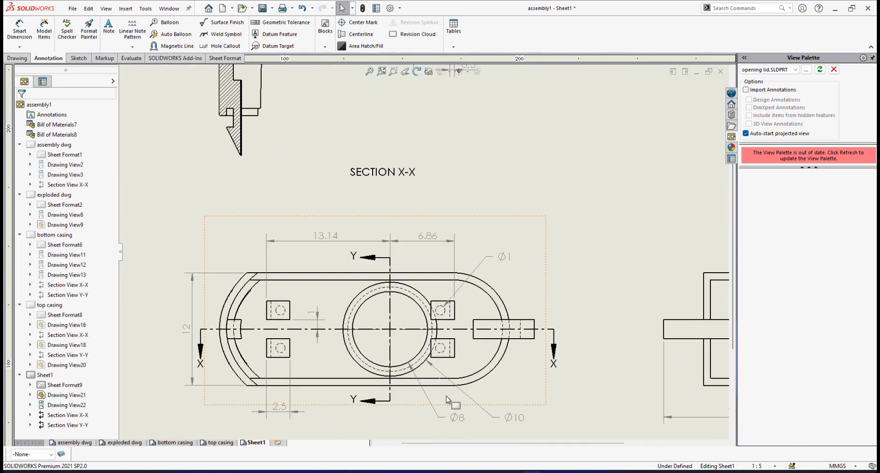
pyautogui.scroll(-1, 478, 412)
pyautogui.moveTo(503, 405); pyautogui.dragTo(485, 387)
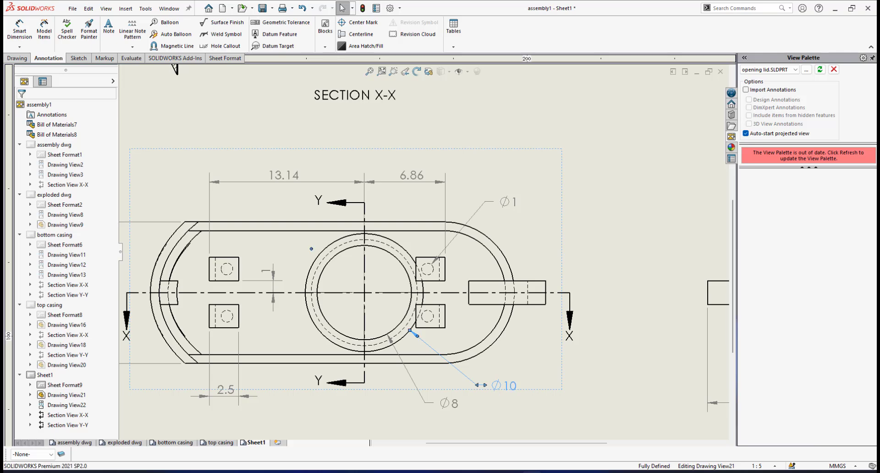
pyautogui.moveTo(449, 402); pyautogui.dragTo(450, 356)
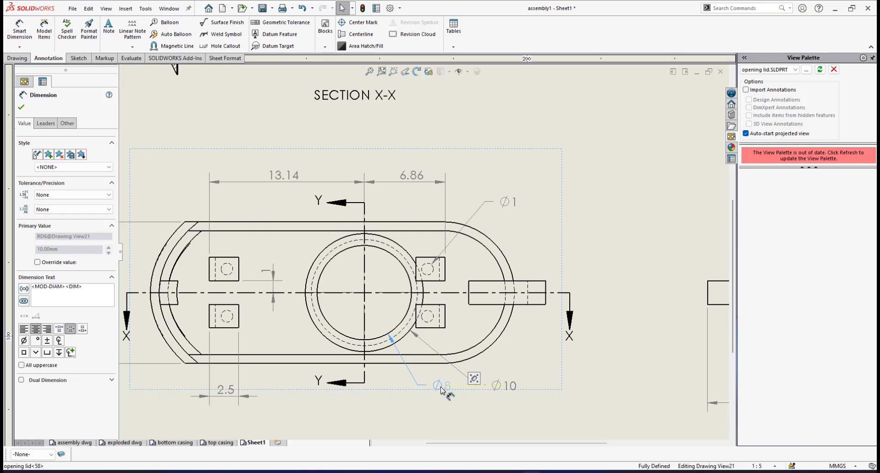
pyautogui.moveTo(440, 389); pyautogui.dragTo(435, 394)
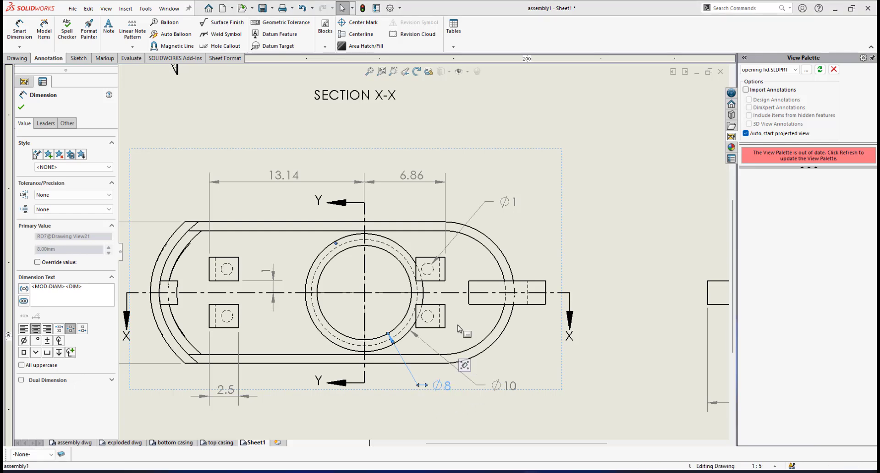
pyautogui.press('Escape')
# Dimension the depth of the thin rim projecting from the lid plate's inner face in Section Y-Y, placing it below the view.
pyautogui.scroll(4, 476, 323)
pyautogui.scroll(-4, 554, 264)
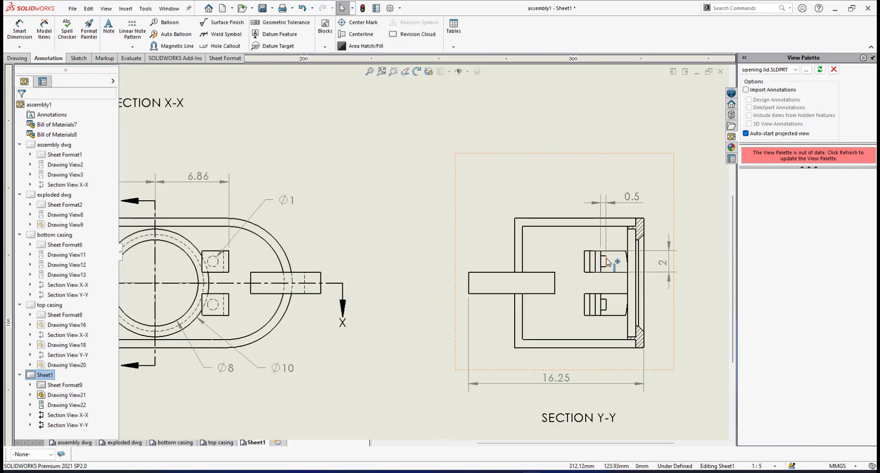
pyautogui.scroll(4, 609, 264)
pyautogui.scroll(-6, 446, 246)
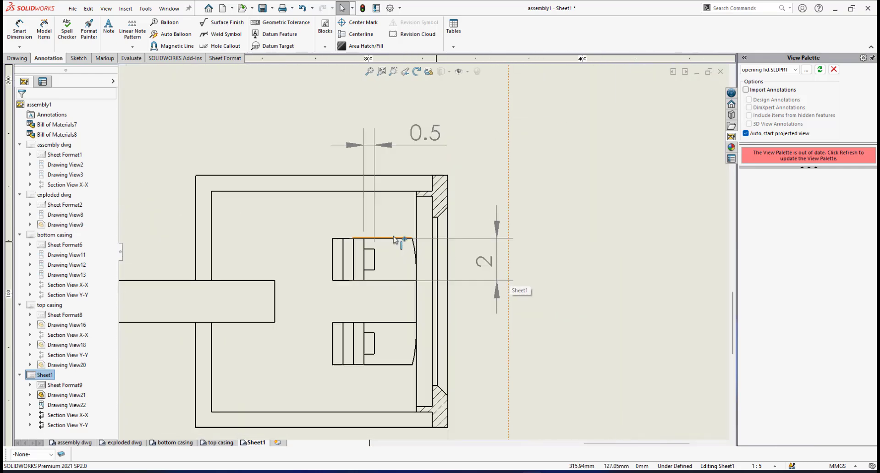
pyautogui.scroll(-2, 393, 239)
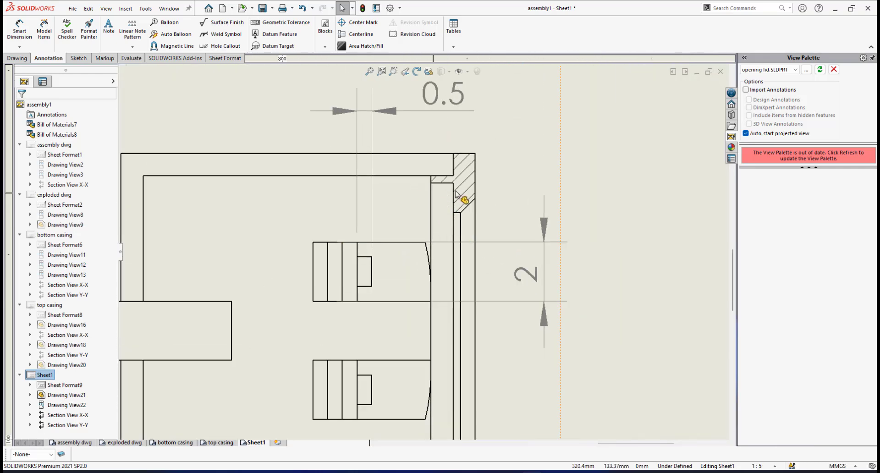
pyautogui.scroll(2, 451, 289)
pyautogui.scroll(-1, 440, 285)
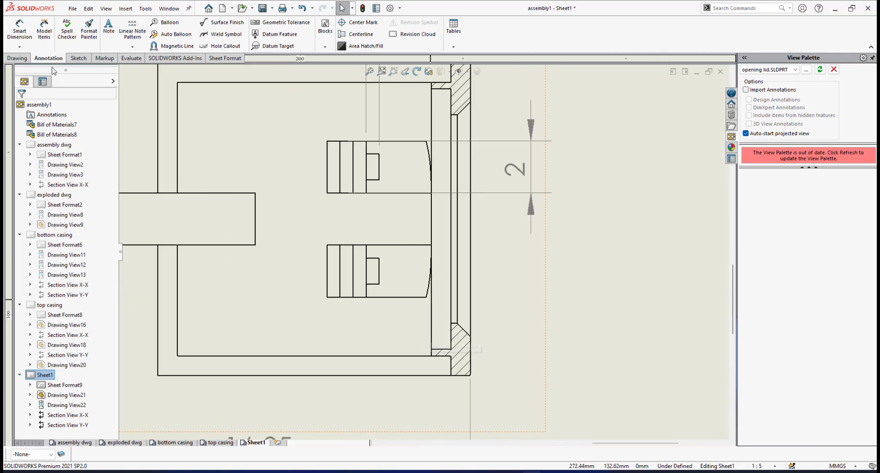
pyautogui.click(29, 31)
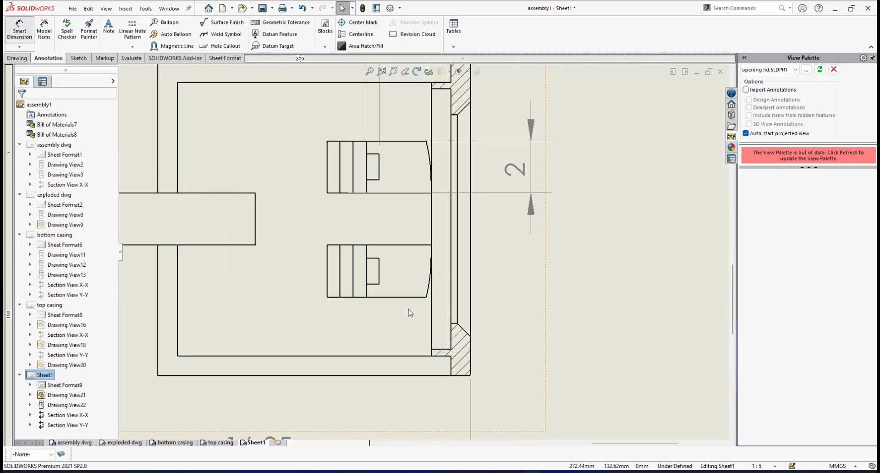
pyautogui.scroll(-1, 440, 357)
pyautogui.scroll(-1, 441, 355)
pyautogui.click(453, 330)
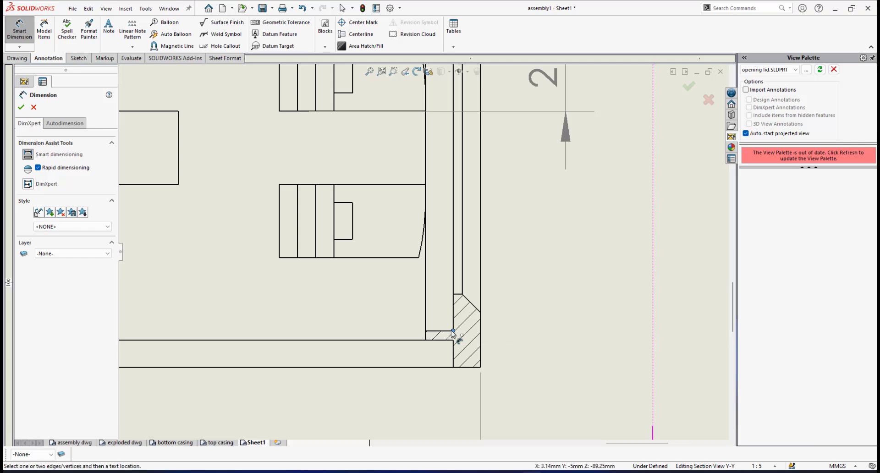
pyautogui.click(426, 332)
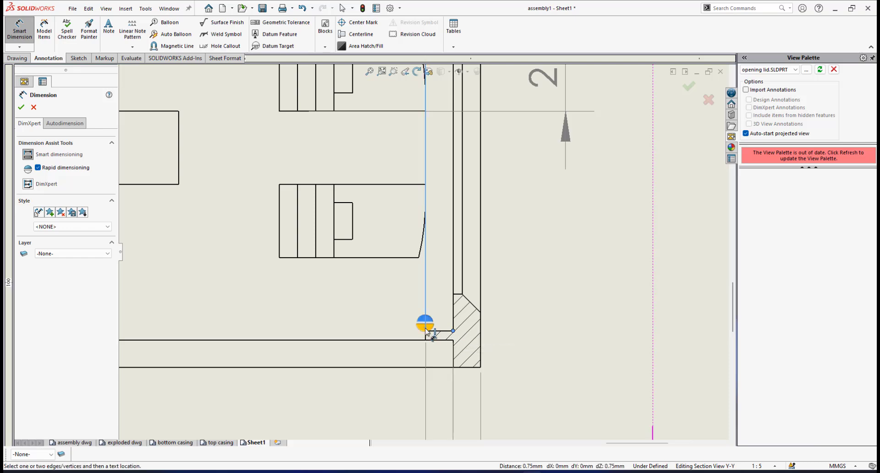
pyautogui.click(437, 362)
# Move the rim depth dimension closer beneath Section Y-Y, with its text on the inner side of the extension lines.
pyautogui.scroll(6, 415, 333)
pyautogui.scroll(-2, 415, 333)
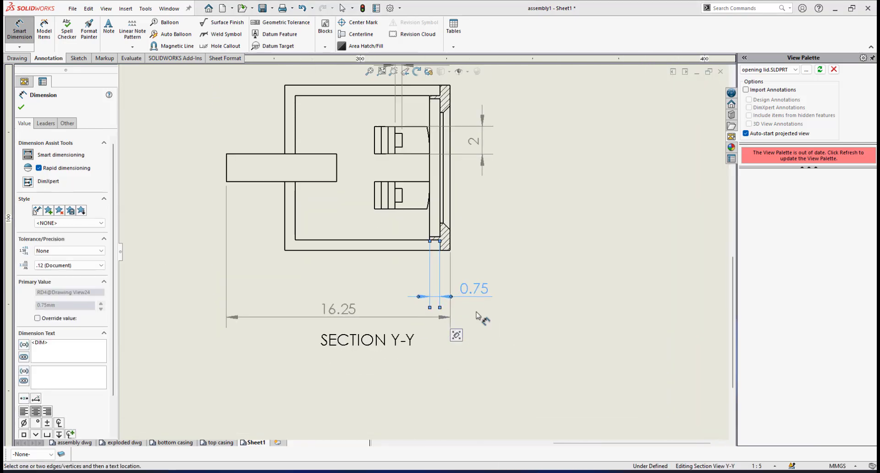
pyautogui.press('Escape')
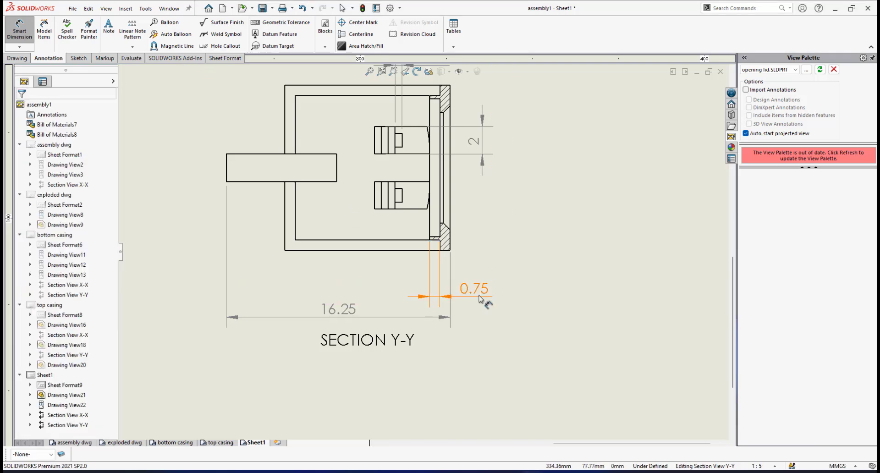
pyautogui.moveTo(483, 299); pyautogui.dragTo(482, 279)
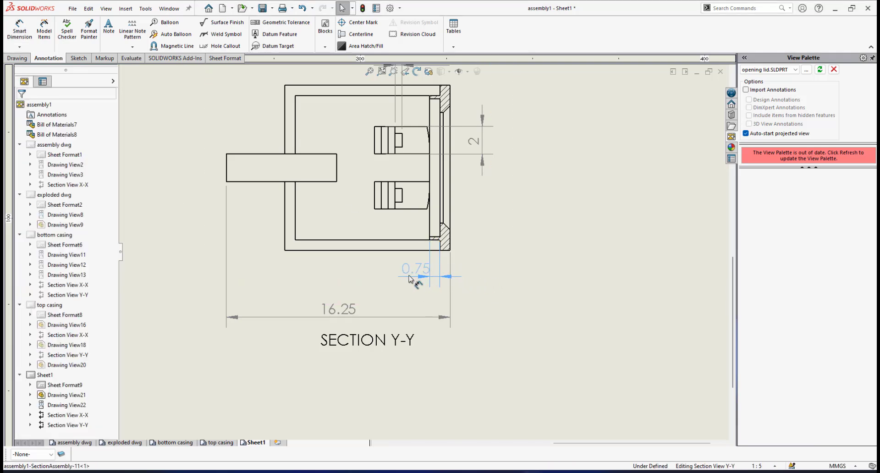
# Dimension the distance from the lid plate's inner face to the inner edge of the chamfer in Section Y-Y, placing it above the view.
pyautogui.scroll(-5, 432, 169)
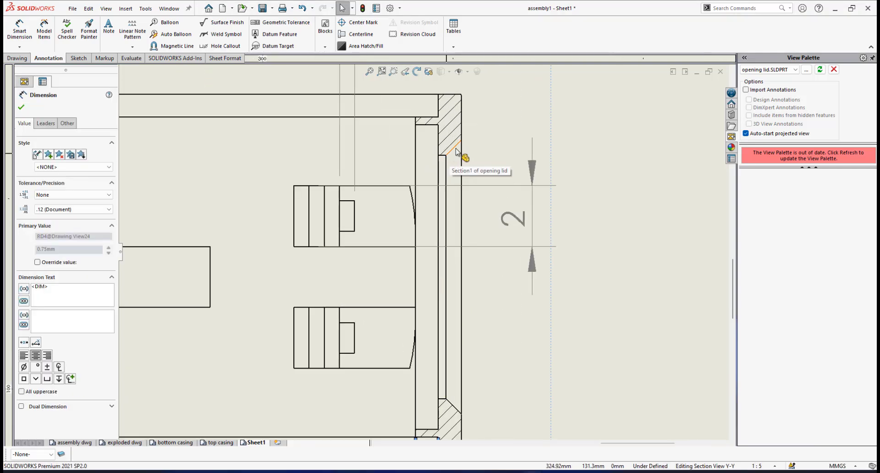
pyautogui.scroll(-1, 444, 158)
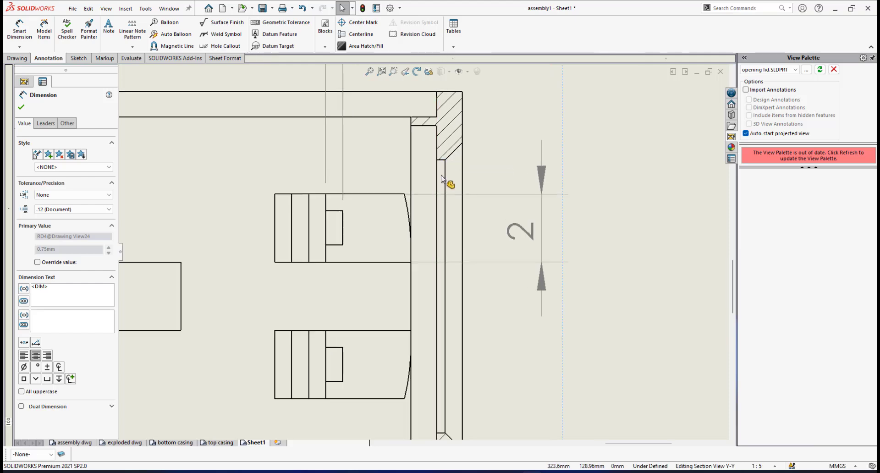
pyautogui.scroll(4, 444, 334)
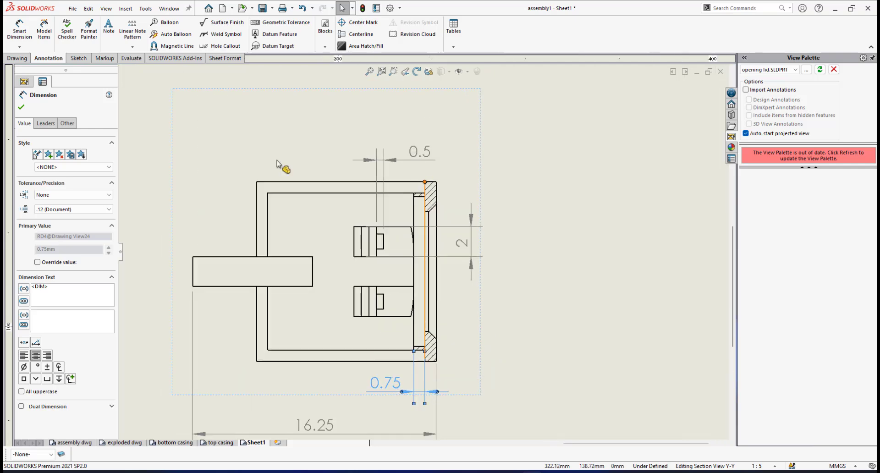
pyautogui.click(18, 37)
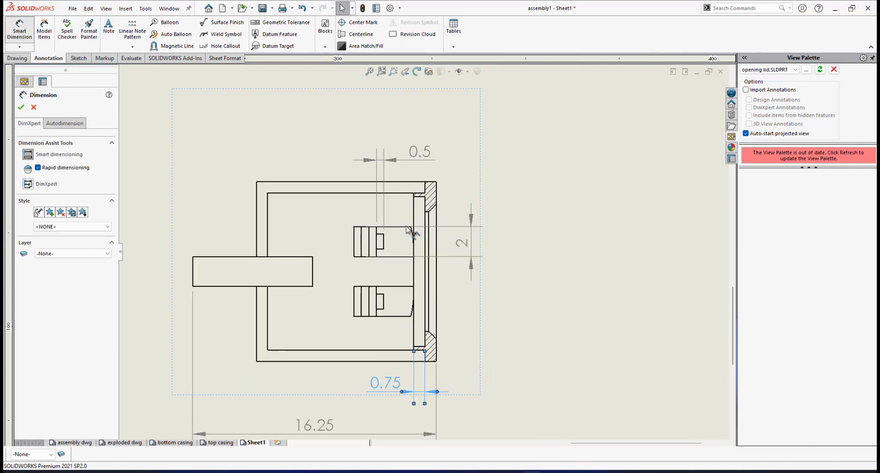
pyautogui.scroll(-3, 423, 222)
pyautogui.click(442, 227)
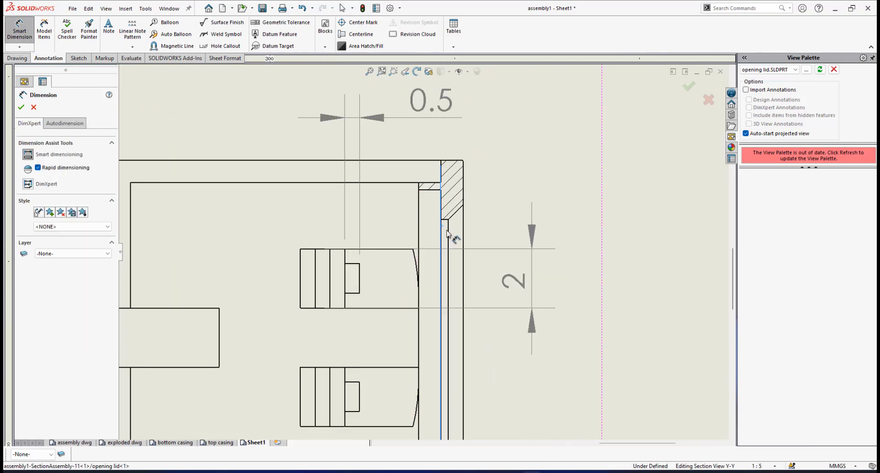
pyautogui.click(450, 237)
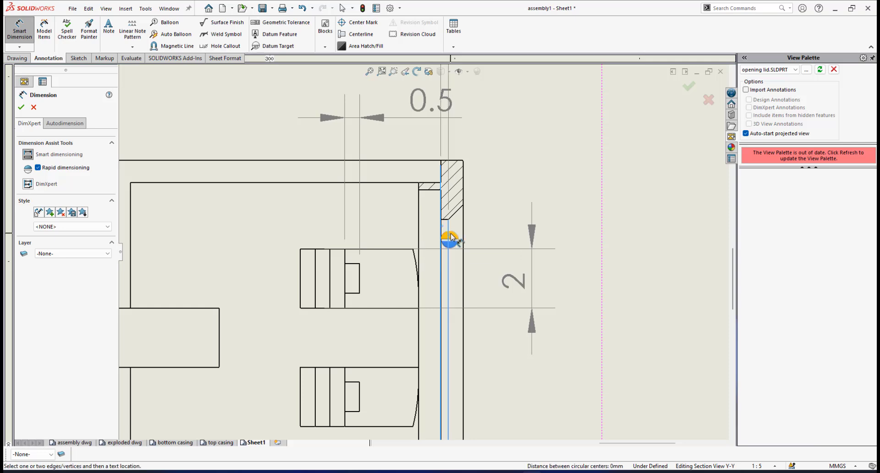
pyautogui.click(451, 237)
pyautogui.scroll(5, 458, 192)
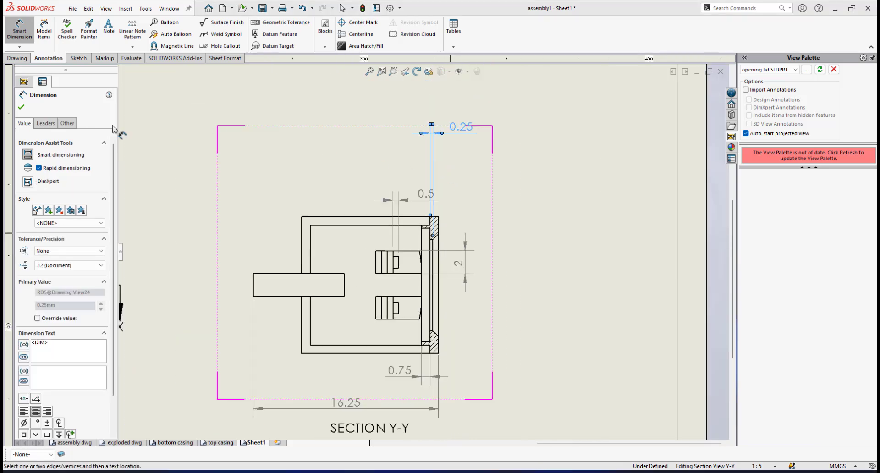
pyautogui.click(20, 107)
# Align the new chamfer-edge dimension with the 0.5 dimension above Section Y-Y, and move the 0.5 text to the other side of its extension lines.
pyautogui.scroll(-3, 403, 191)
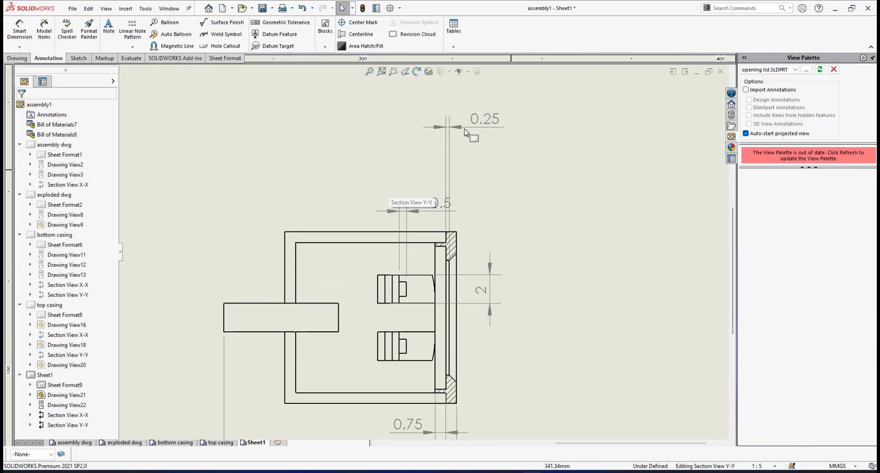
pyautogui.moveTo(472, 125); pyautogui.dragTo(487, 208)
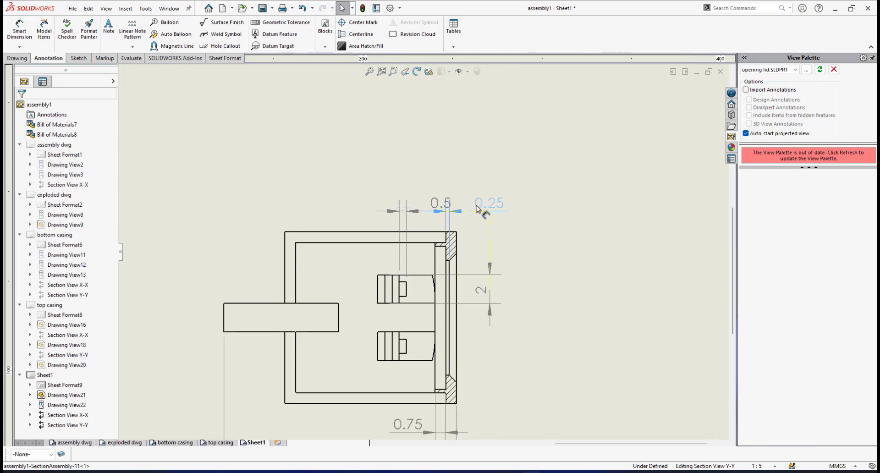
pyautogui.click(475, 208)
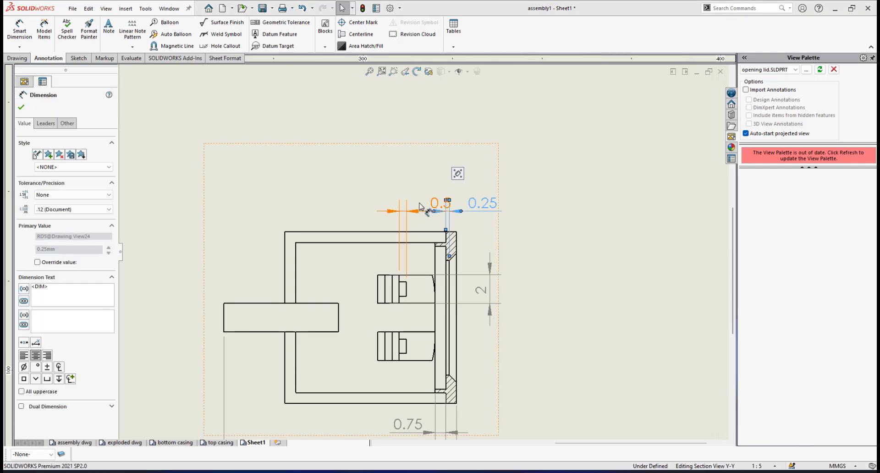
pyautogui.moveTo(387, 208); pyautogui.dragTo(372, 204)
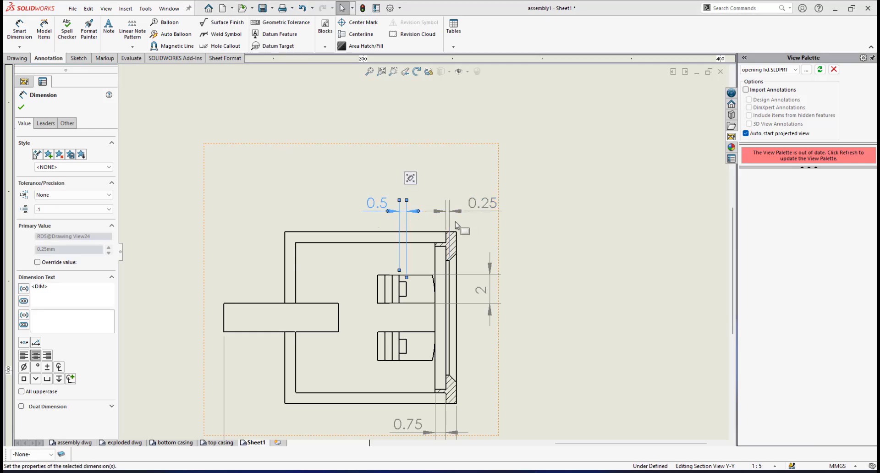
pyautogui.click(21, 107)
# Add a centerline through the middle of the stepped central opening in Section X-X, using the recess's side edges.
pyautogui.scroll(3, 497, 266)
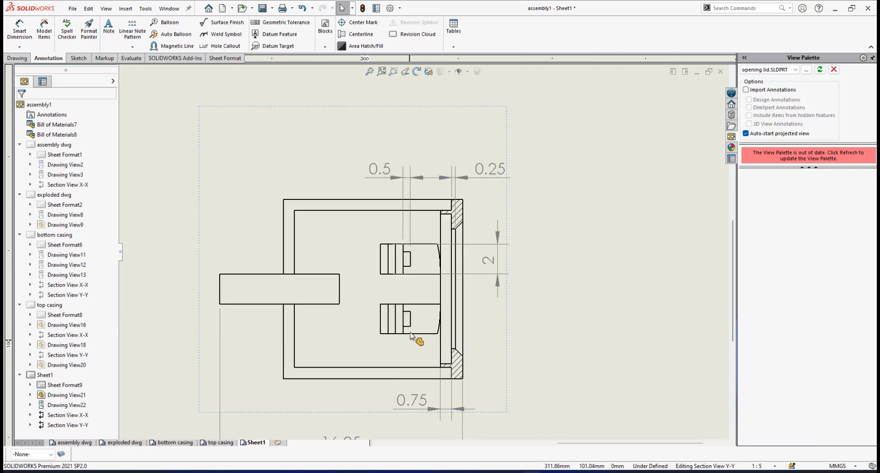
pyautogui.scroll(5, 415, 323)
pyautogui.scroll(-5, 398, 255)
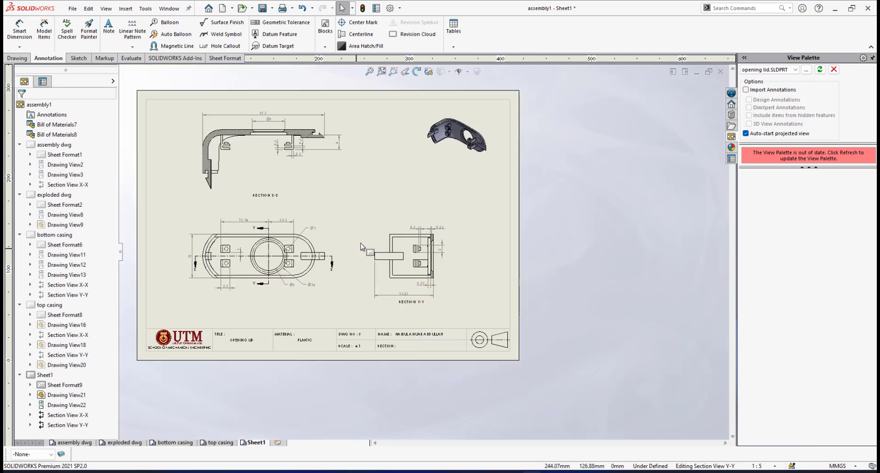
pyautogui.scroll(4, 398, 255)
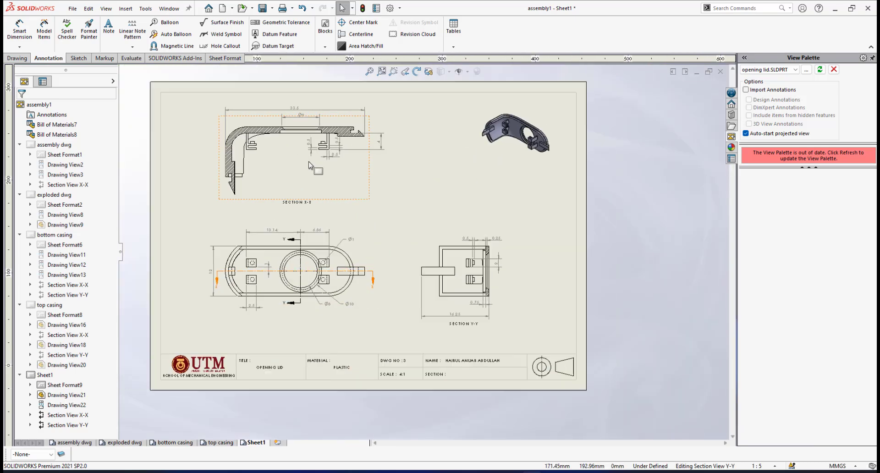
pyautogui.scroll(-4, 388, 245)
pyautogui.scroll(4, 389, 245)
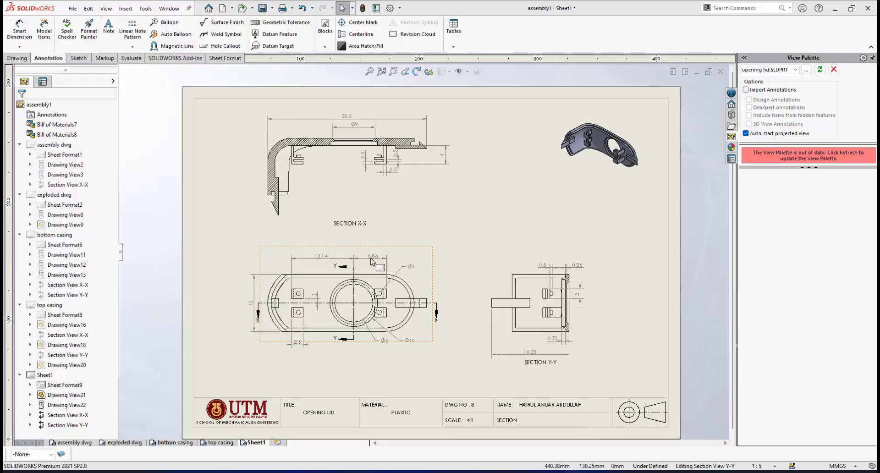
pyautogui.scroll(-4, 347, 162)
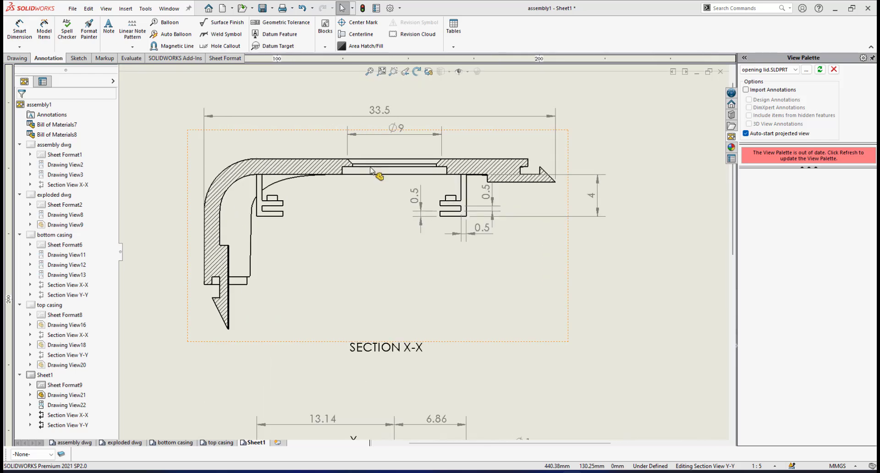
pyautogui.scroll(-1, 411, 210)
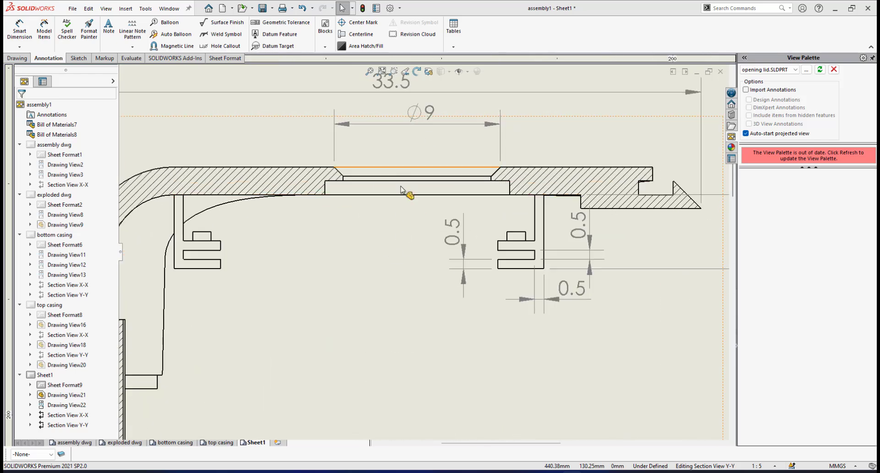
pyautogui.click(361, 34)
pyautogui.click(325, 191)
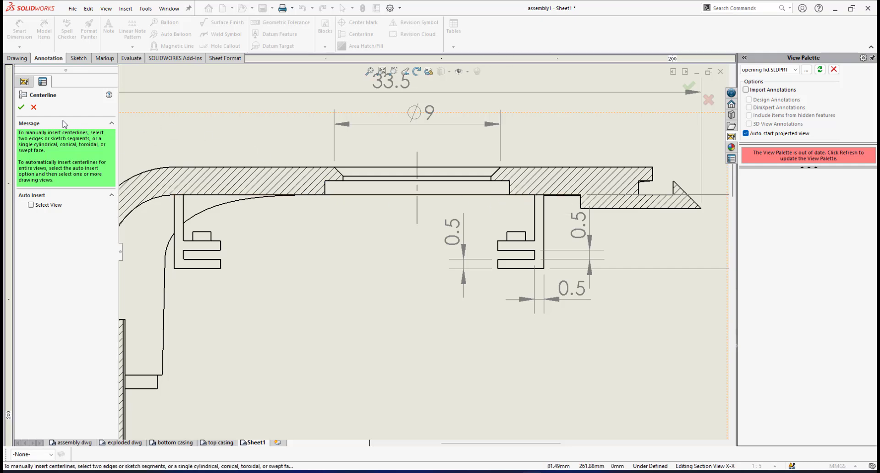
pyautogui.click(21, 108)
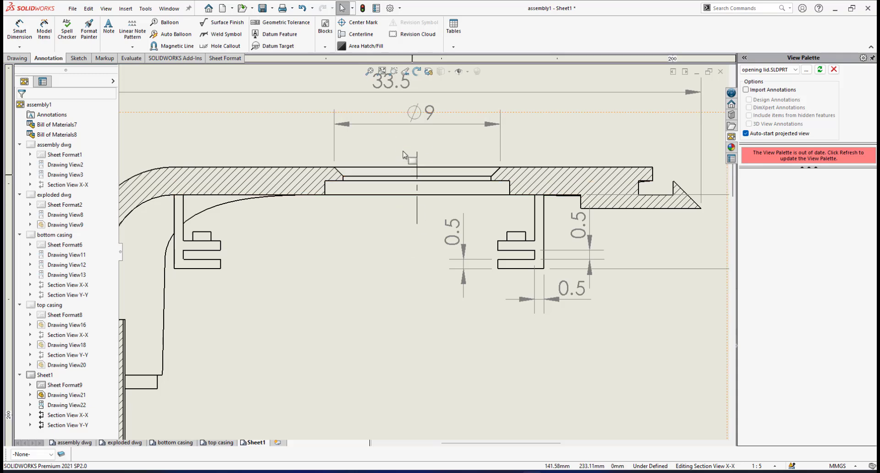
# Review the plan view and the section views on the sheet for features that still lack dimensions.
pyautogui.scroll(10, 441, 289)
pyautogui.scroll(-3, 430, 295)
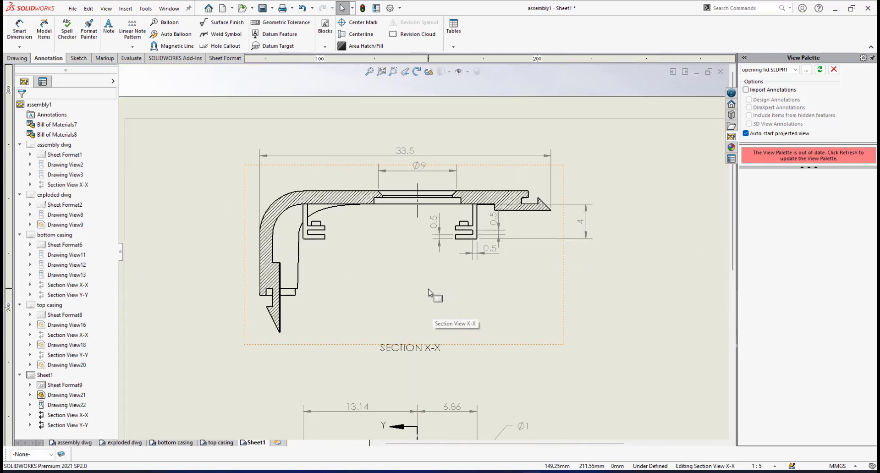
pyautogui.scroll(3, 435, 316)
pyautogui.scroll(3, 439, 327)
pyautogui.scroll(-5, 440, 275)
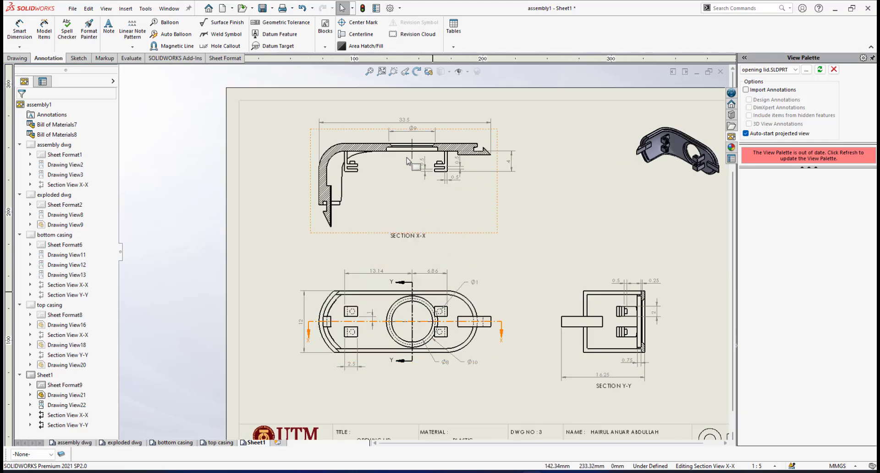
pyautogui.scroll(-3, 422, 318)
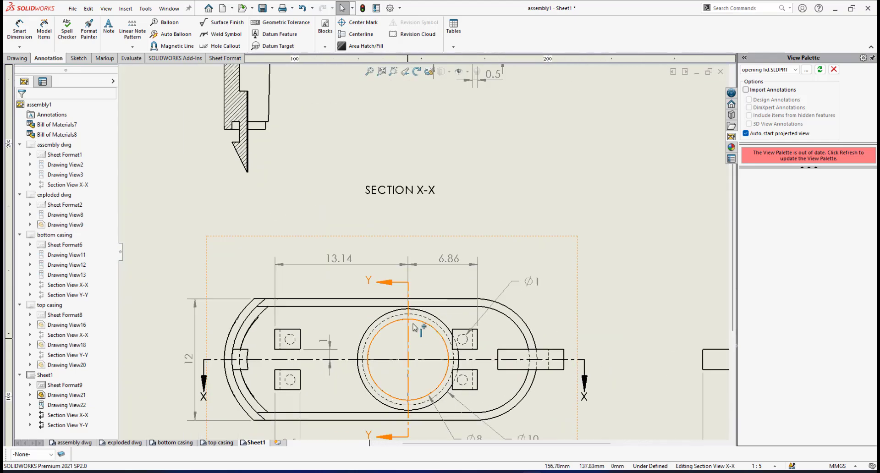
pyautogui.scroll(3, 426, 256)
pyautogui.scroll(-2, 424, 136)
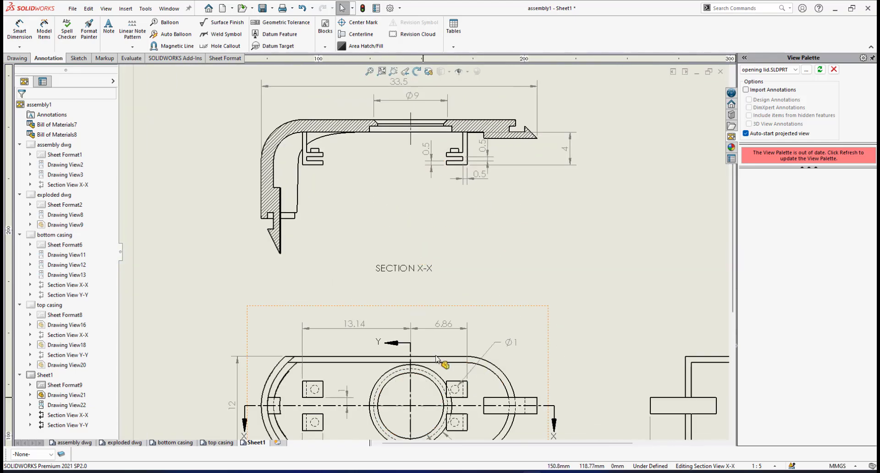
pyautogui.scroll(3, 408, 384)
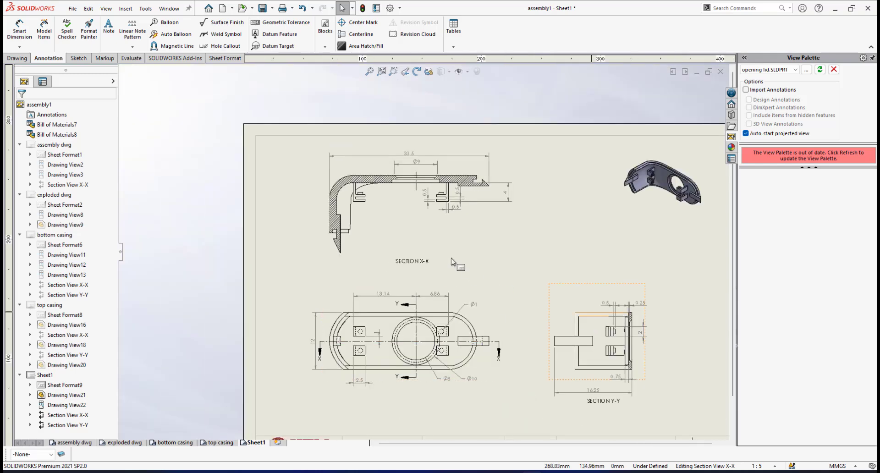
pyautogui.scroll(-3, 453, 305)
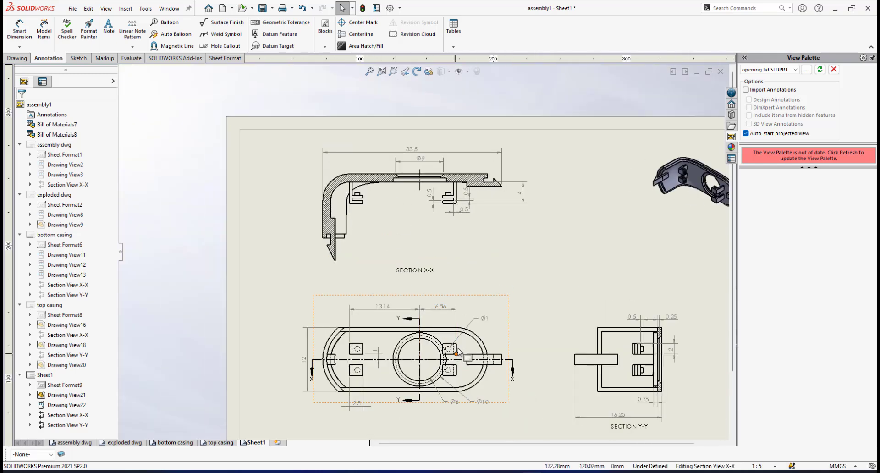
# Dimension the radius of the outer arc at the lid's rounded end in the plan view, placing it outside the outline.
pyautogui.scroll(-1, 450, 300)
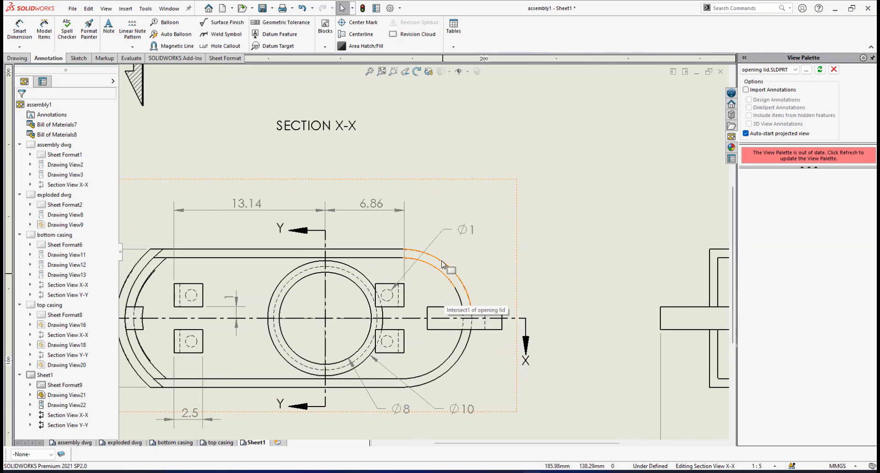
pyautogui.scroll(2, 392, 297)
pyautogui.scroll(-1, 388, 315)
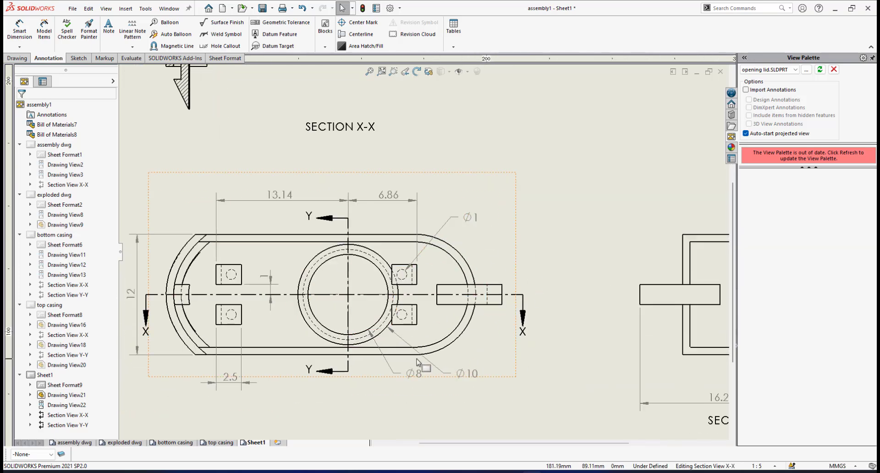
pyautogui.click(20, 30)
pyautogui.click(461, 257)
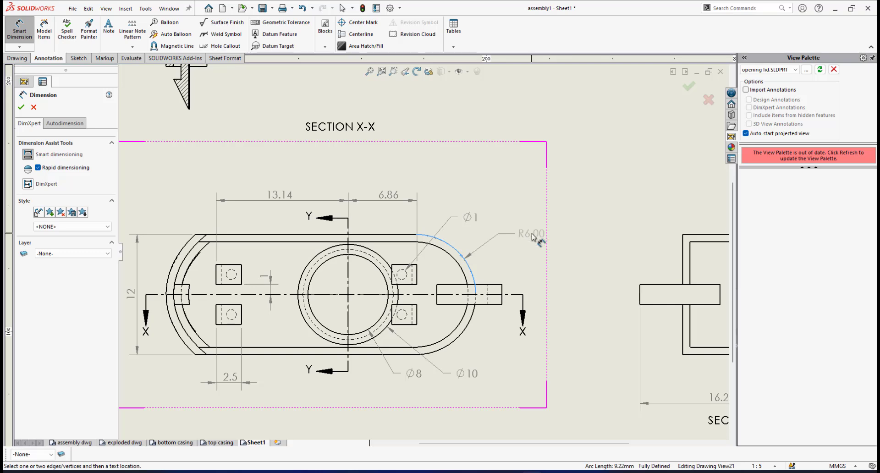
pyautogui.click(533, 235)
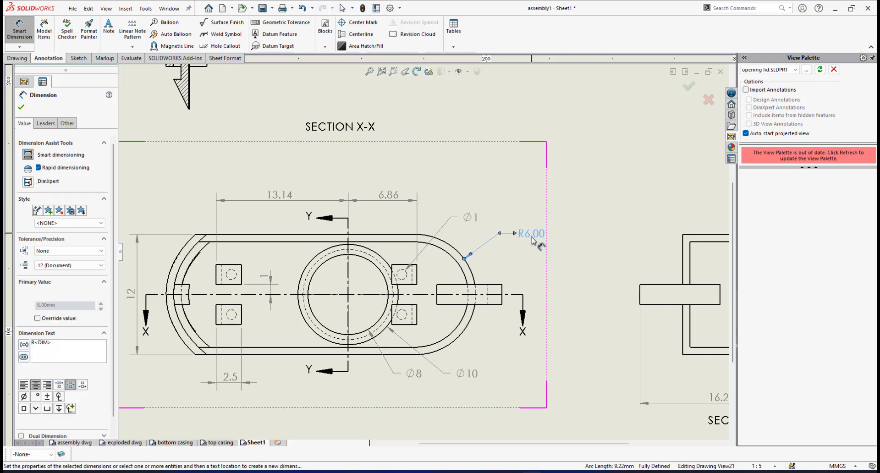
# Dimension the radius of the inner arc at the lid's rounded end, placing it outside the lower part of the plan view.
pyautogui.click(460, 327)
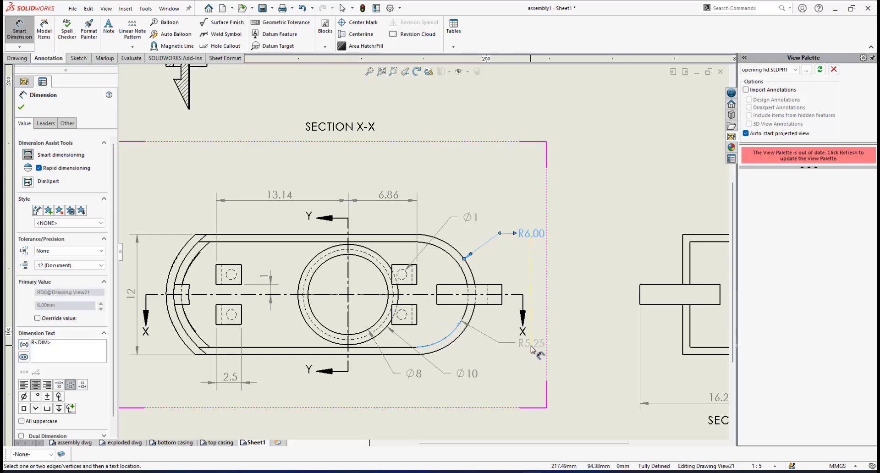
pyautogui.click(527, 364)
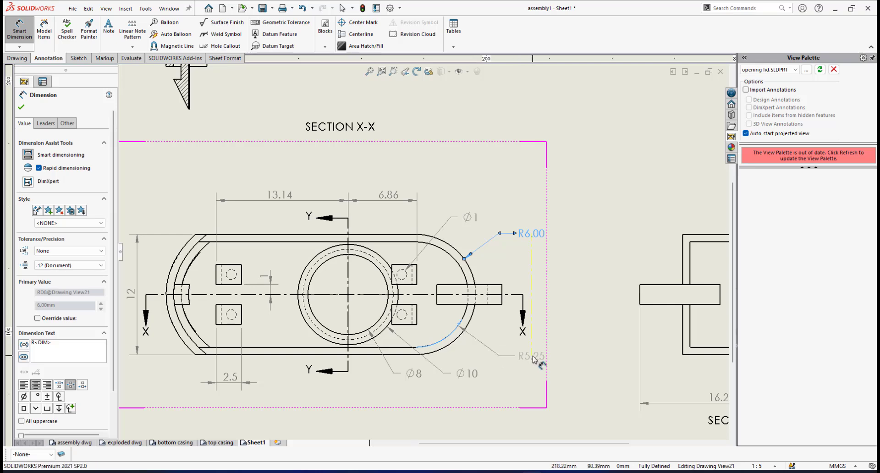
pyautogui.scroll(5, 481, 339)
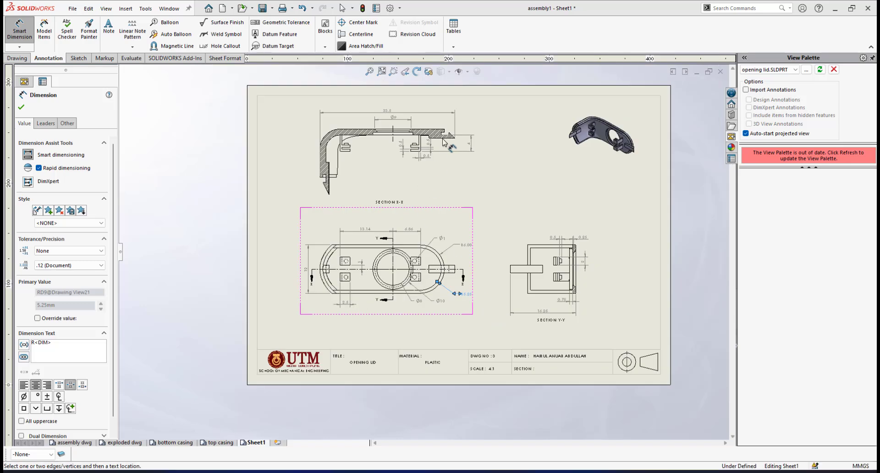
pyautogui.scroll(-4, 440, 142)
pyautogui.scroll(5, 444, 151)
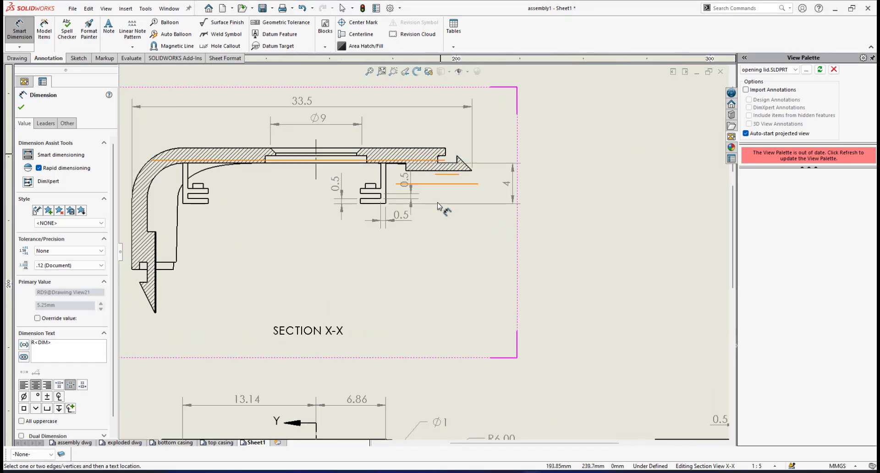
pyautogui.scroll(-6, 432, 315)
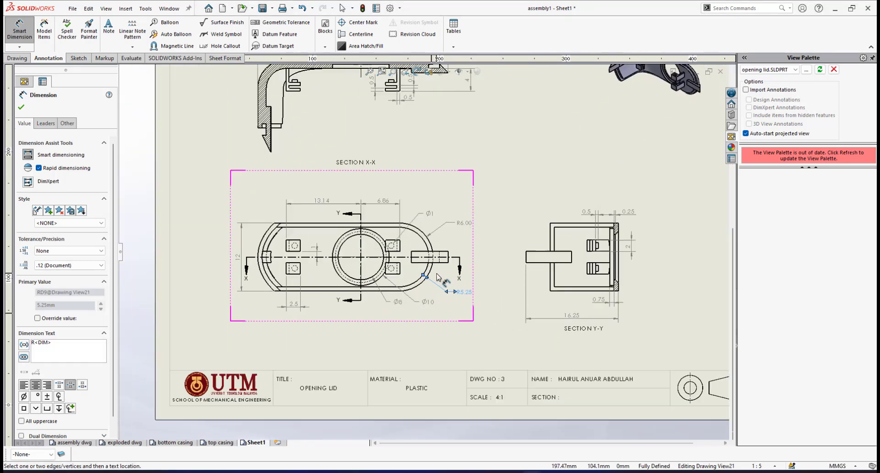
pyautogui.click(21, 108)
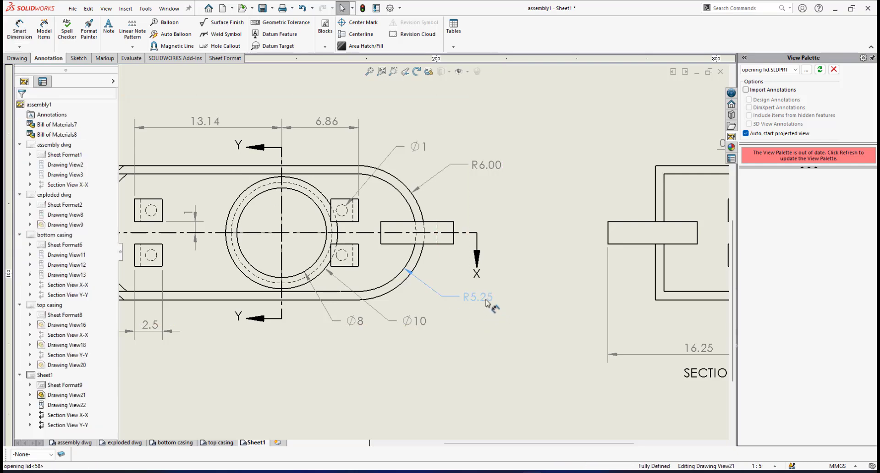
# Move the R5.25 inner arc dimension farther from the plan view and give its leader a custom 3 mm bend length.
pyautogui.moveTo(477, 303); pyautogui.dragTo(492, 297)
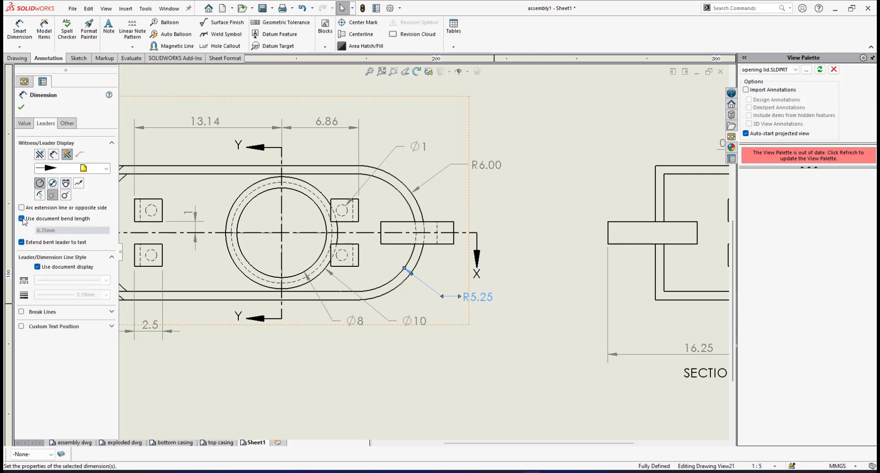
pyautogui.click(22, 219)
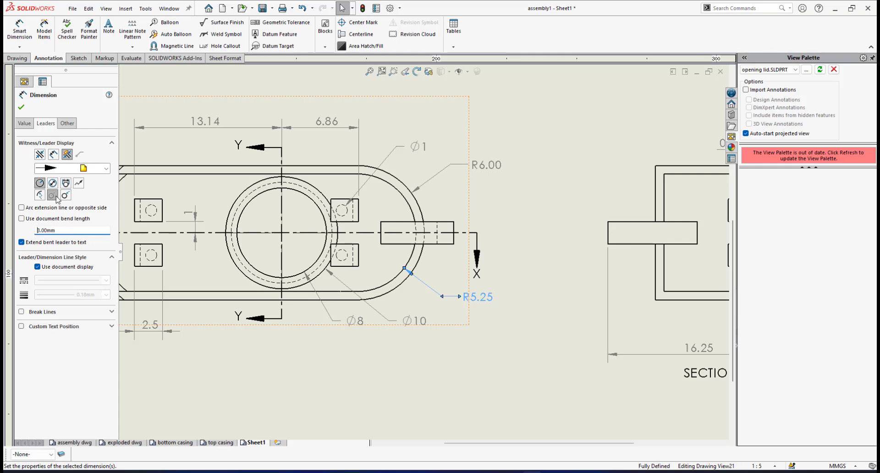
pyautogui.click(22, 108)
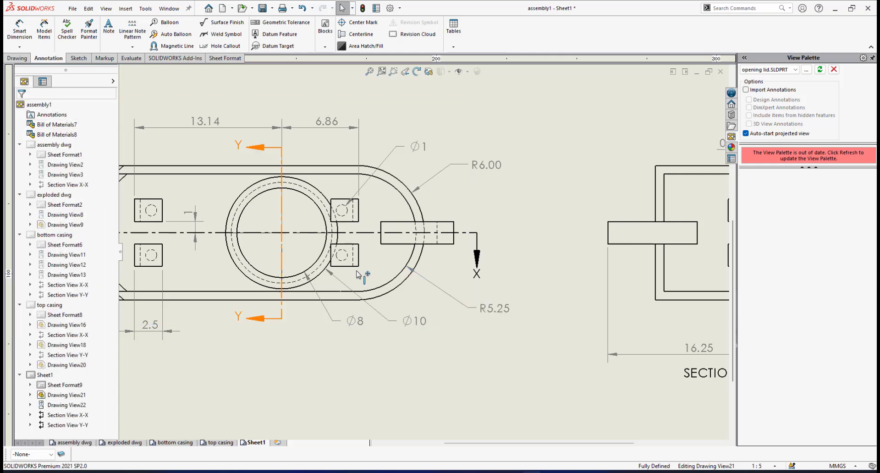
# Remove the decimals from the lid's outer end radius dimension and give its leader a custom 3 mm bend length.
pyautogui.click(488, 165)
pyautogui.click(69, 209)
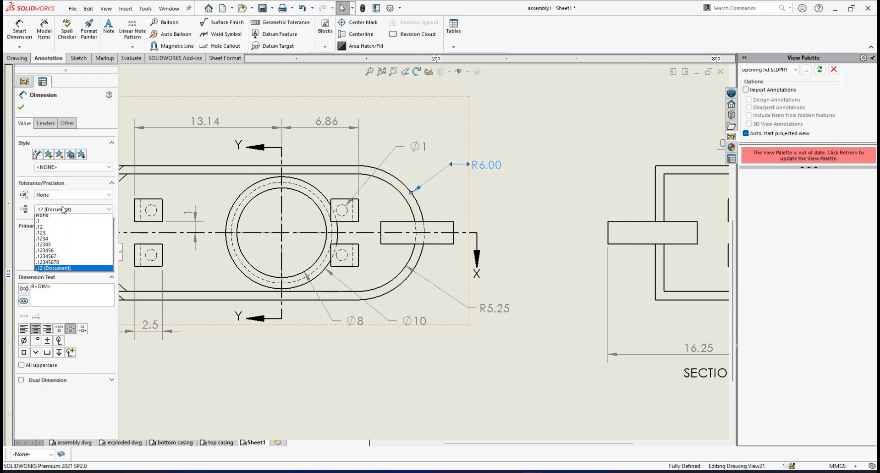
pyautogui.click(42, 218)
pyautogui.click(46, 124)
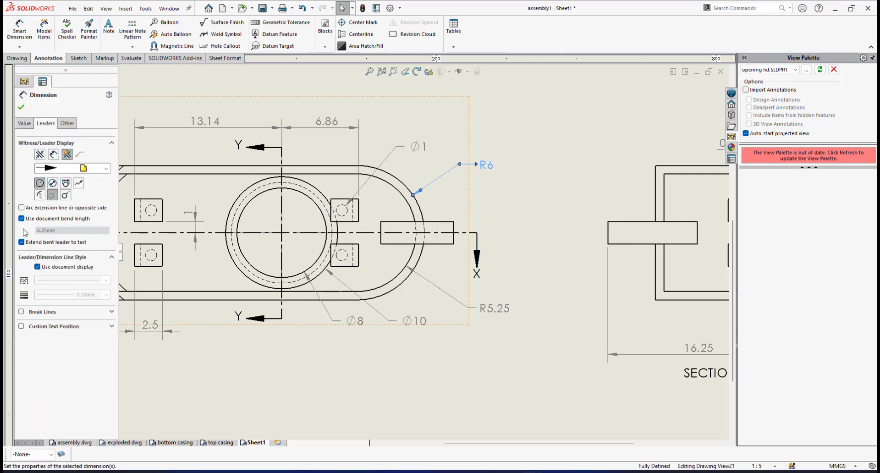
pyautogui.click(22, 219)
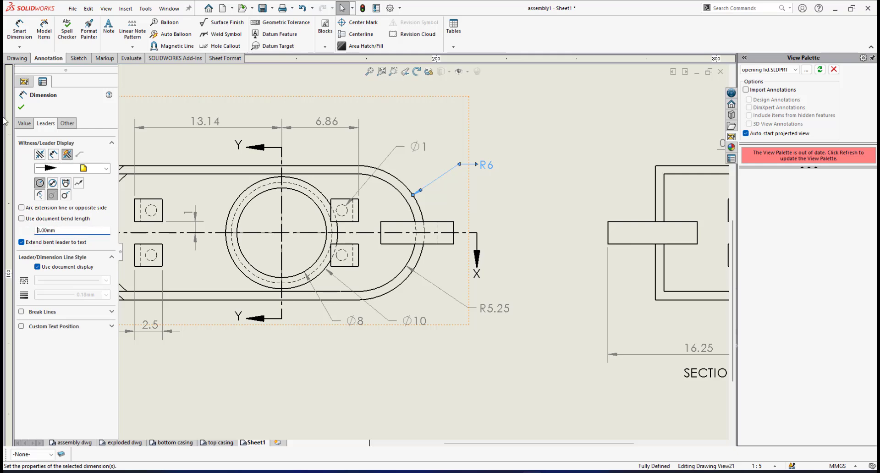
pyautogui.click(22, 108)
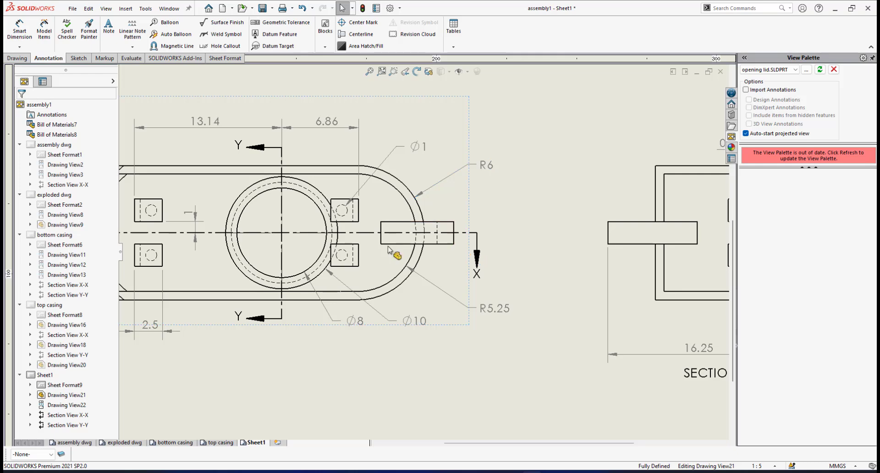
# Move the outer and inner end radius dimensions closer to the lid's rounded end in the plan view.
pyautogui.scroll(3, 393, 251)
pyautogui.scroll(-5, 447, 215)
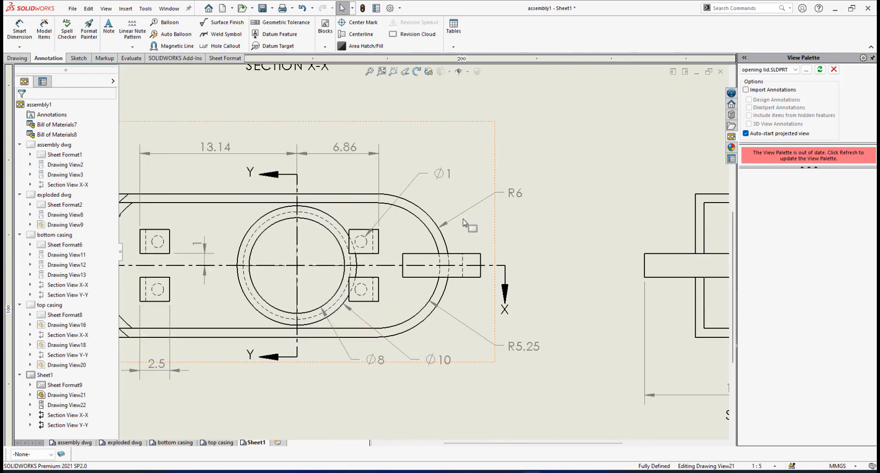
pyautogui.moveTo(513, 198); pyautogui.dragTo(488, 201)
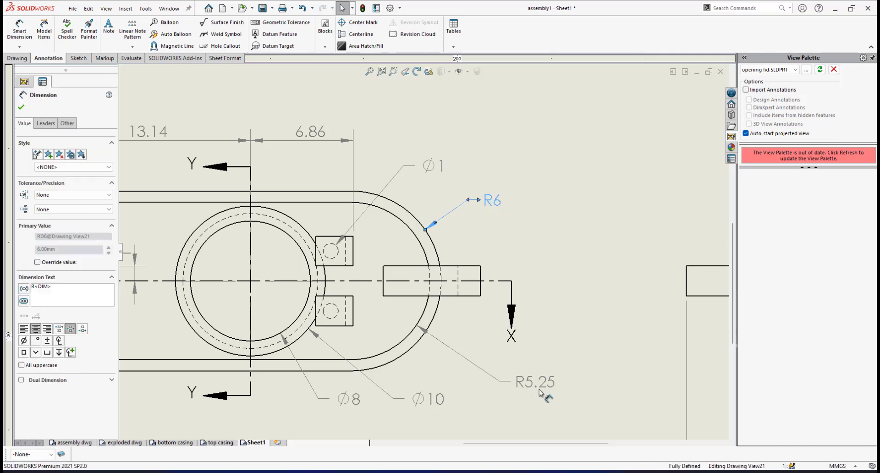
pyautogui.moveTo(537, 385); pyautogui.dragTo(492, 370)
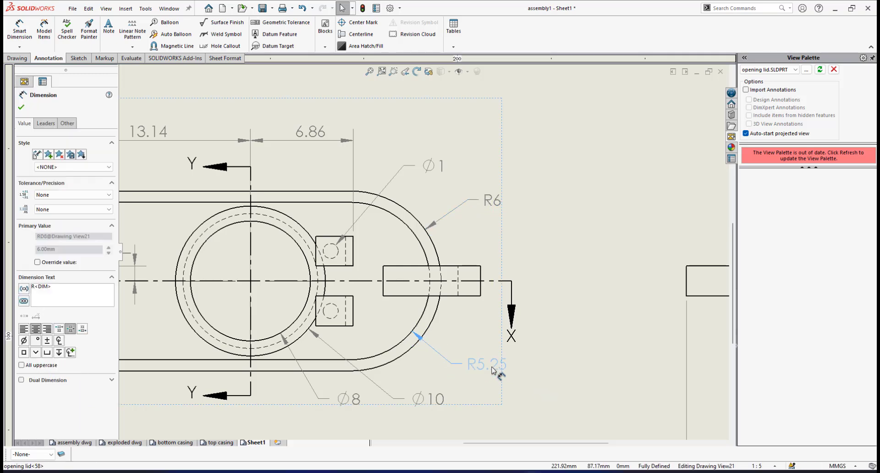
pyautogui.click(591, 219)
# Review the plan view and Section X-X for lid features that still lack dimensions.
pyautogui.scroll(6, 491, 275)
pyautogui.scroll(1, 437, 247)
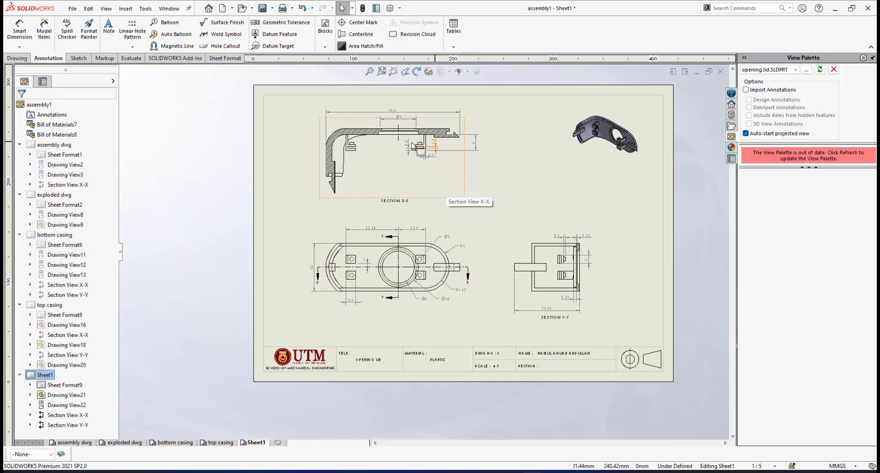
pyautogui.scroll(-1, 345, 220)
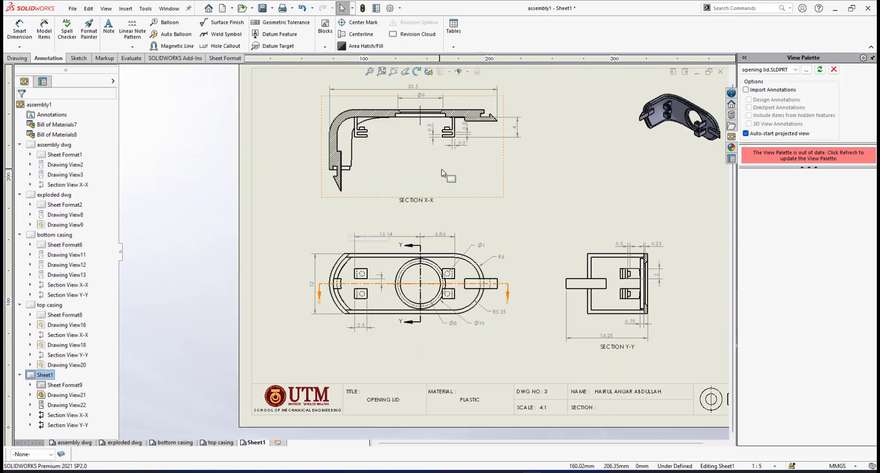
pyautogui.scroll(-2, 447, 279)
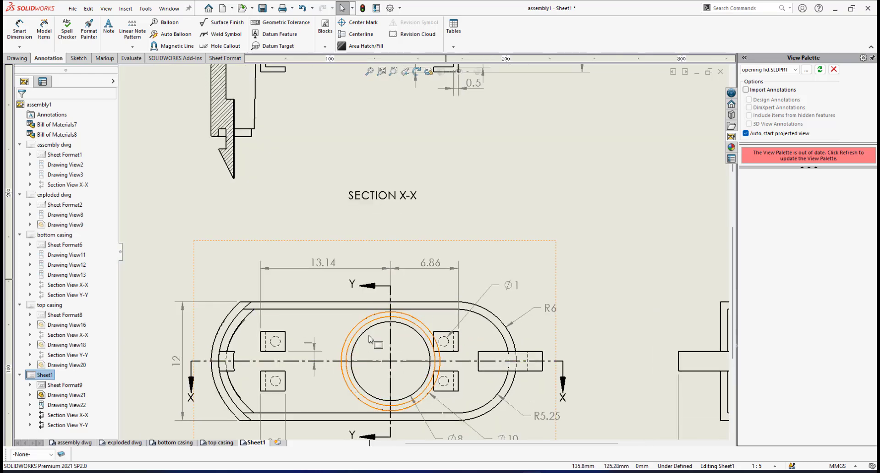
pyautogui.scroll(2, 348, 317)
pyautogui.scroll(2, 390, 234)
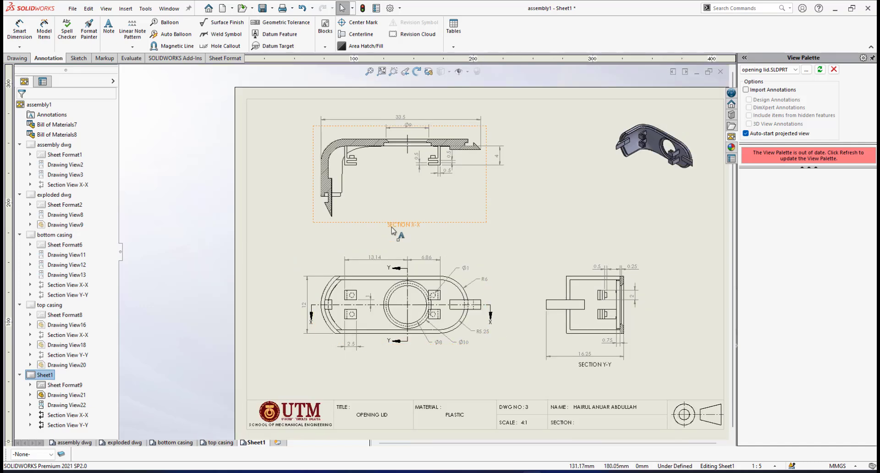
pyautogui.scroll(-1, 458, 137)
pyautogui.scroll(-4, 458, 138)
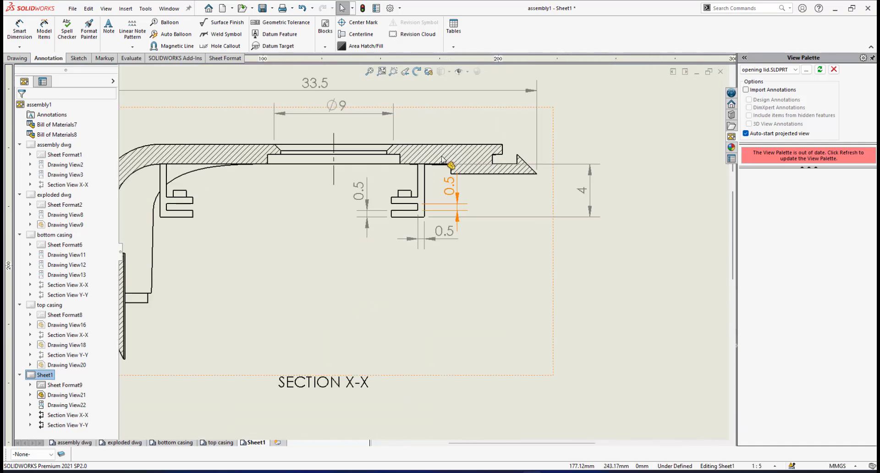
pyautogui.scroll(2, 296, 207)
pyautogui.scroll(-2, 223, 239)
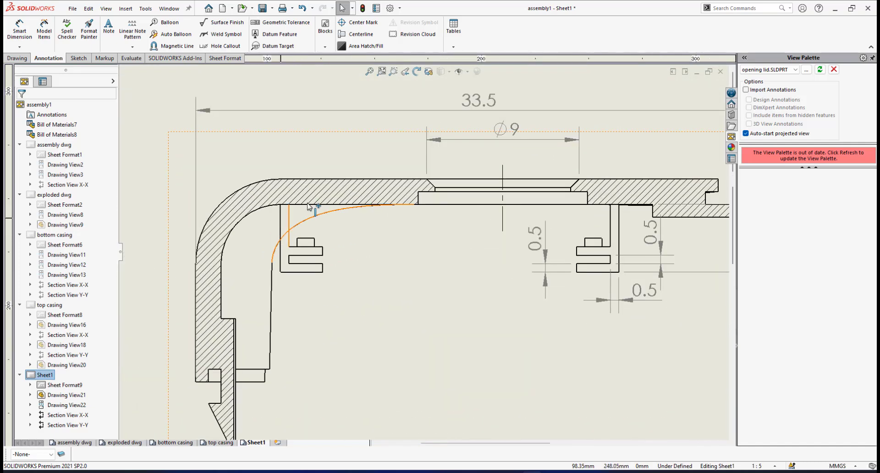
pyautogui.scroll(2, 302, 284)
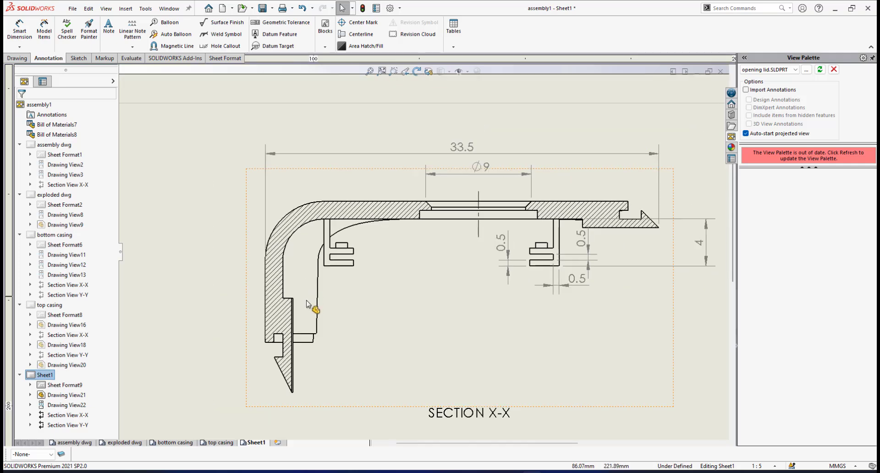
# Dimension the wall thickness of the lid's downturned leg in Section X-X, placing it above the curved corner.
pyautogui.scroll(-1, 315, 308)
pyautogui.scroll(2, 308, 285)
pyautogui.scroll(-2, 314, 350)
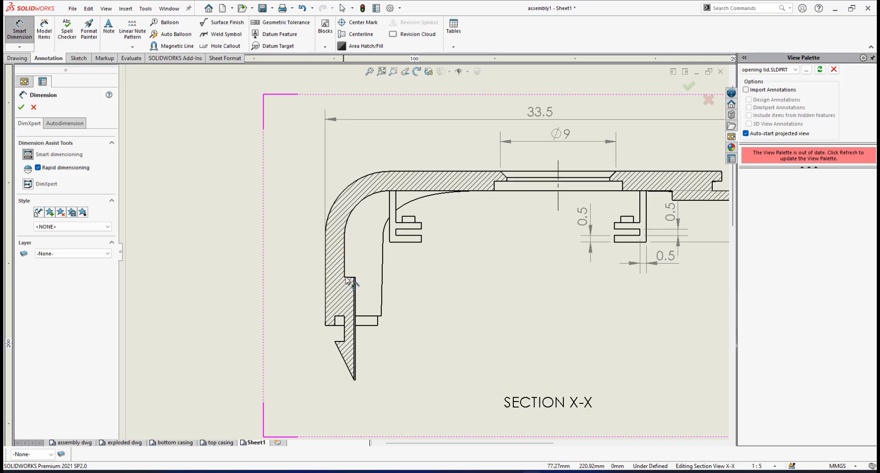
pyautogui.click(344, 277)
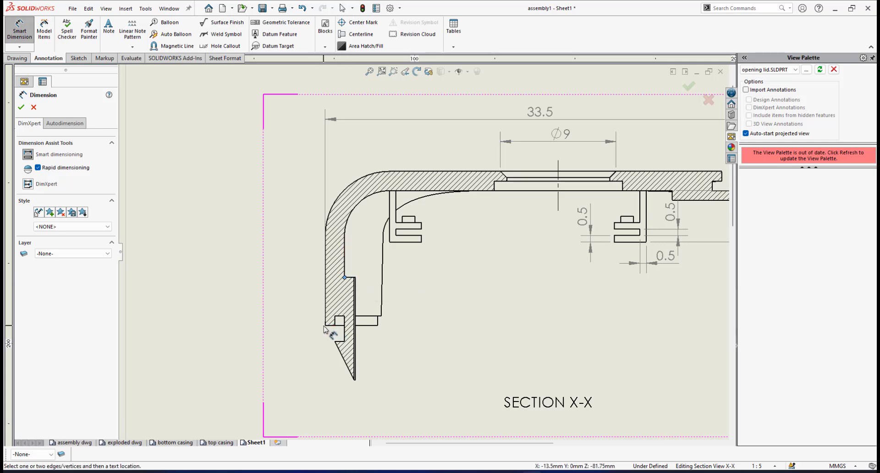
pyautogui.click(325, 325)
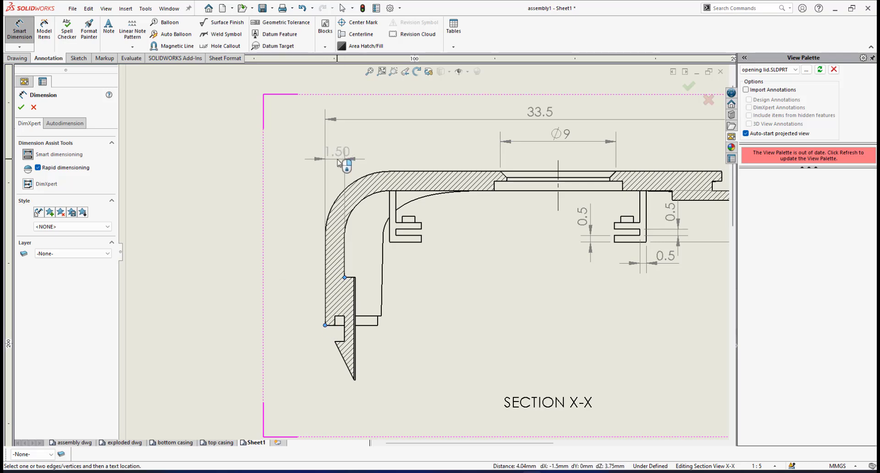
pyautogui.click(337, 160)
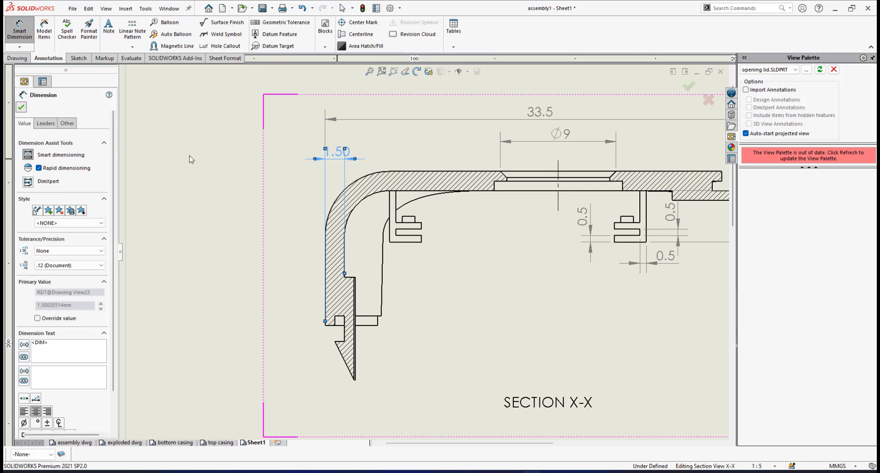
pyautogui.press('Escape')
# Raise the leg's wall thickness dimension, align the Ø9 dimension with it and place the thickness text outside its extension lines.
pyautogui.moveTo(338, 147); pyautogui.dragTo(333, 145)
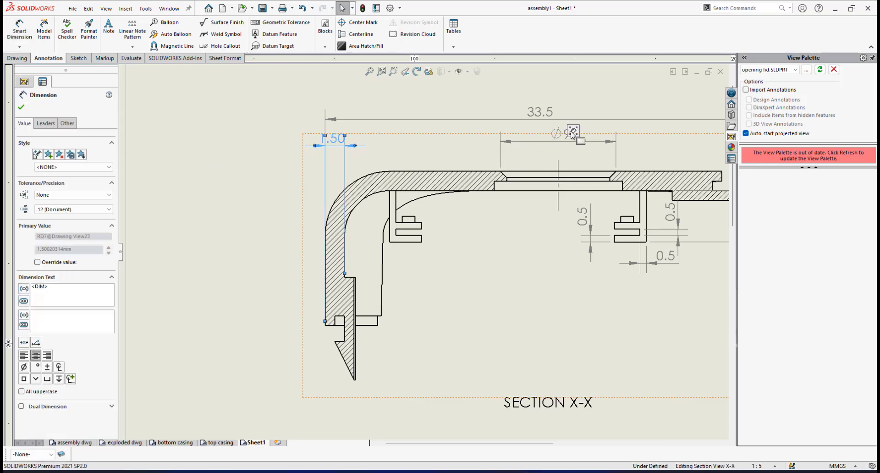
pyautogui.click(560, 138)
pyautogui.moveTo(559, 138)
pyautogui.mouseDown()
pyautogui.moveTo(553, 159)
pyautogui.moveTo(547, 146)
pyautogui.mouseUp()
pyautogui.click(339, 145)
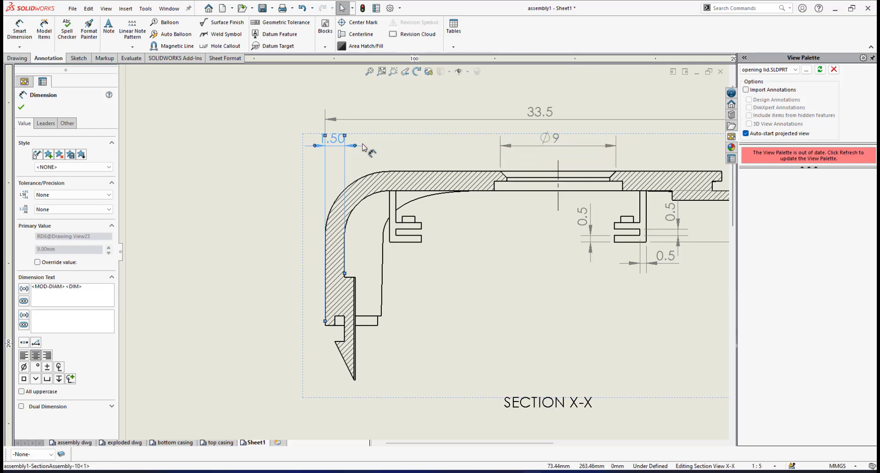
pyautogui.moveTo(368, 147); pyautogui.dragTo(369, 147)
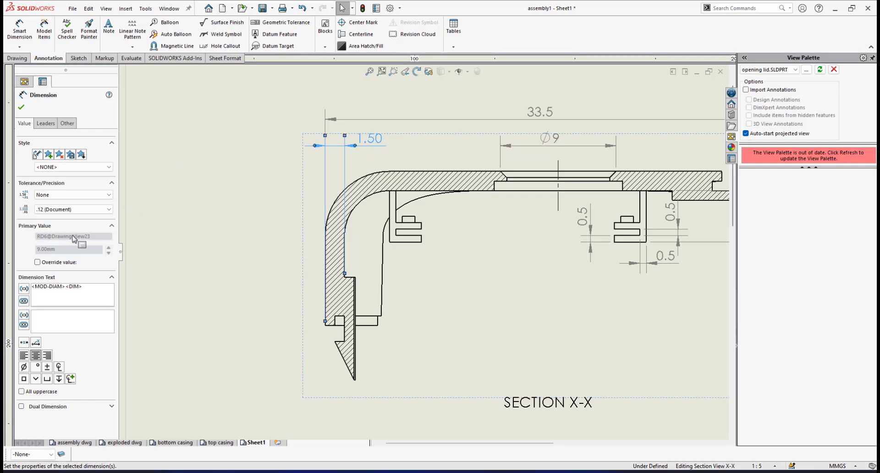
# Set the leg's wall thickness dimension to one decimal place.
pyautogui.click(74, 209)
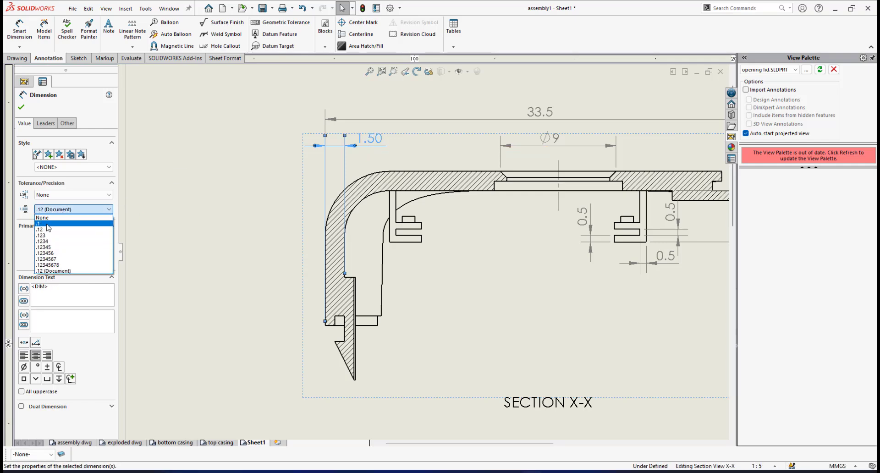
pyautogui.click(43, 223)
pyautogui.click(21, 108)
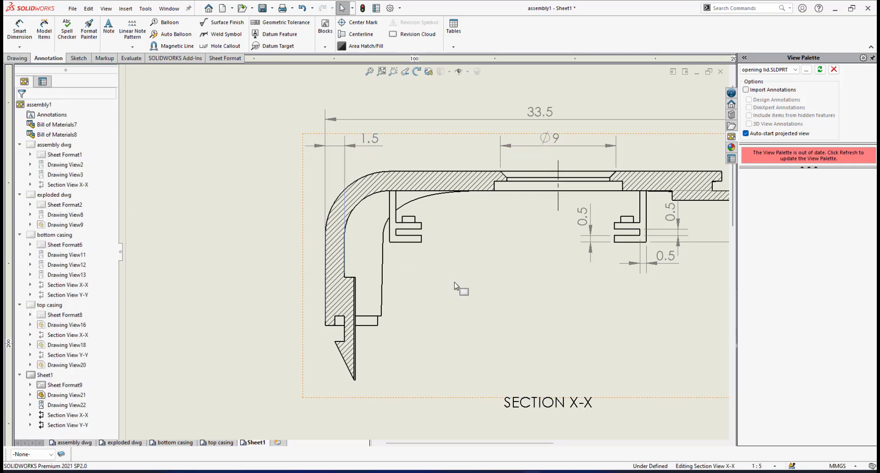
# Examine the lid's leg and hook in Section X-X, the plan view and Section Y-Y for missing dimensions.
pyautogui.scroll(2, 429, 254)
pyautogui.scroll(-1, 380, 208)
pyautogui.scroll(1, 386, 267)
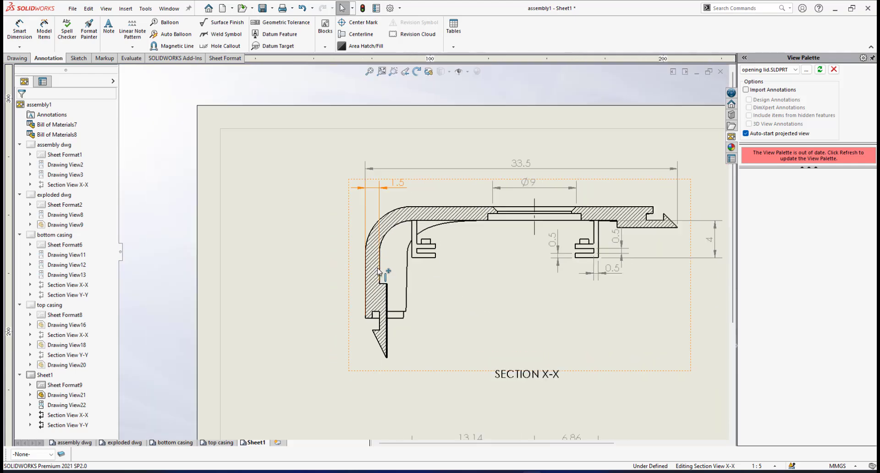
pyautogui.scroll(1, 366, 350)
pyautogui.scroll(-1, 424, 261)
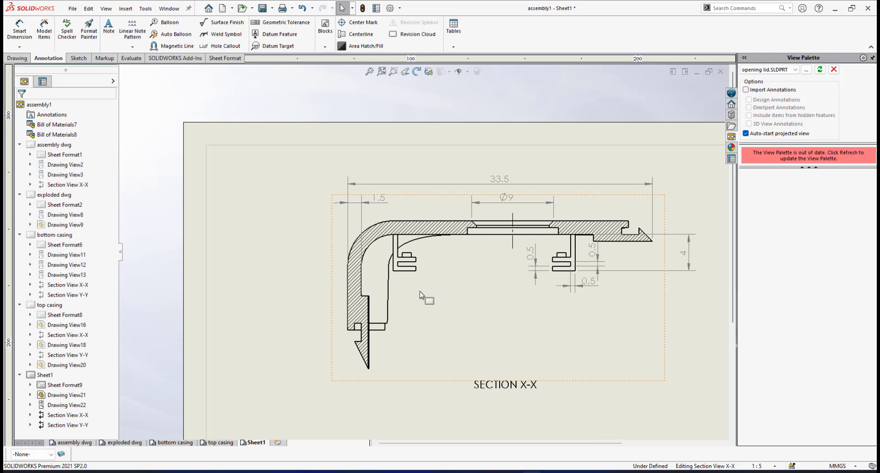
pyautogui.scroll(2, 459, 311)
pyautogui.scroll(-2, 447, 286)
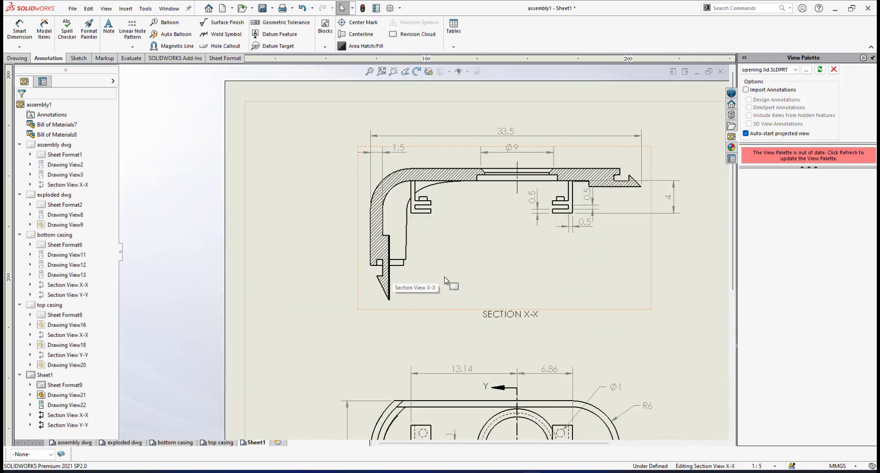
pyautogui.scroll(1, 442, 275)
pyautogui.scroll(-2, 437, 262)
pyautogui.scroll(-2, 337, 211)
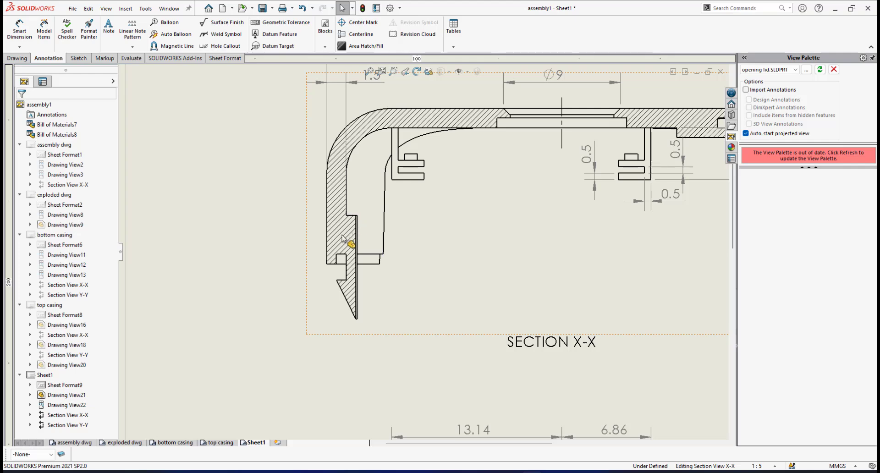
pyautogui.scroll(5, 370, 247)
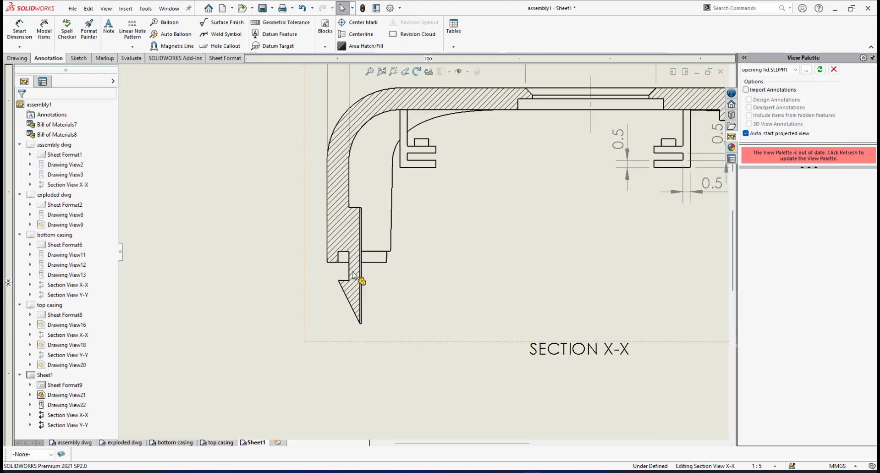
pyautogui.scroll(2, 557, 284)
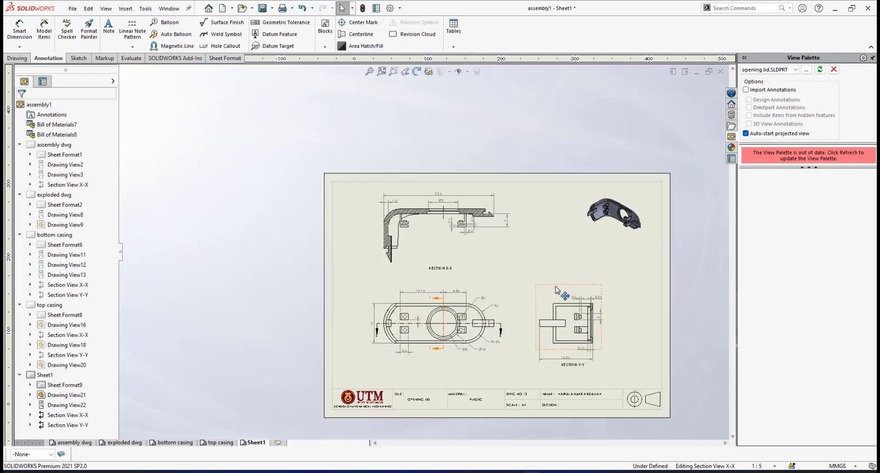
pyautogui.scroll(-6, 531, 275)
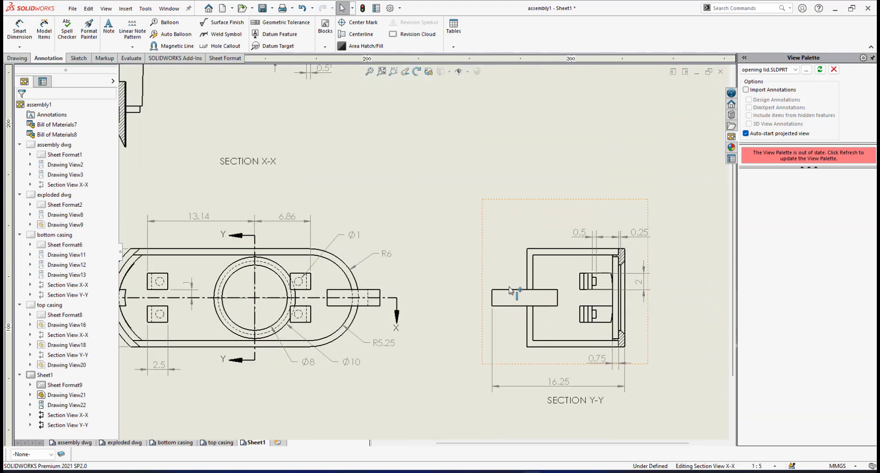
pyautogui.scroll(2, 422, 264)
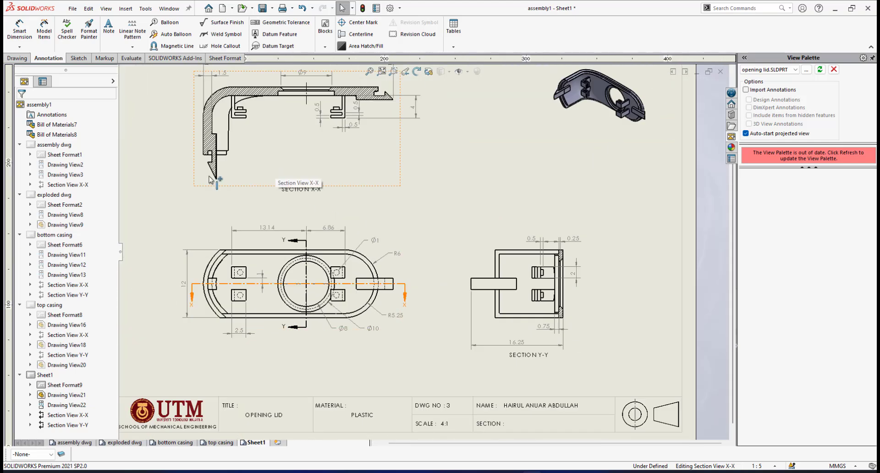
pyautogui.scroll(-3, 208, 180)
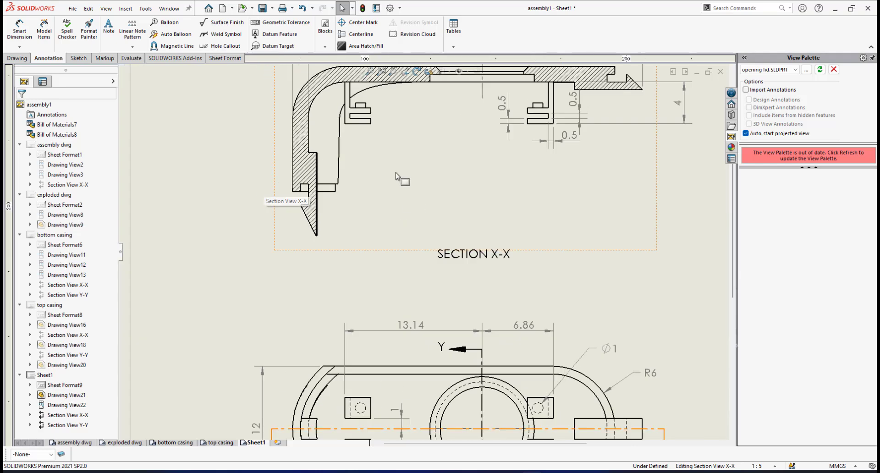
# Dimension the horizontal distance from the leg's outer lower corner to the hook's tip in Section X-X, placing it below the hook.
pyautogui.click(20, 32)
pyautogui.scroll(-3, 284, 192)
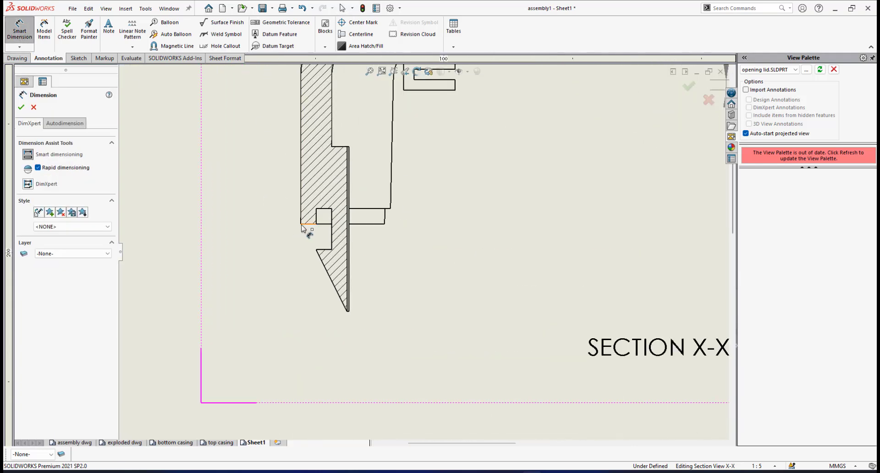
pyautogui.click(300, 224)
pyautogui.scroll(-2, 351, 307)
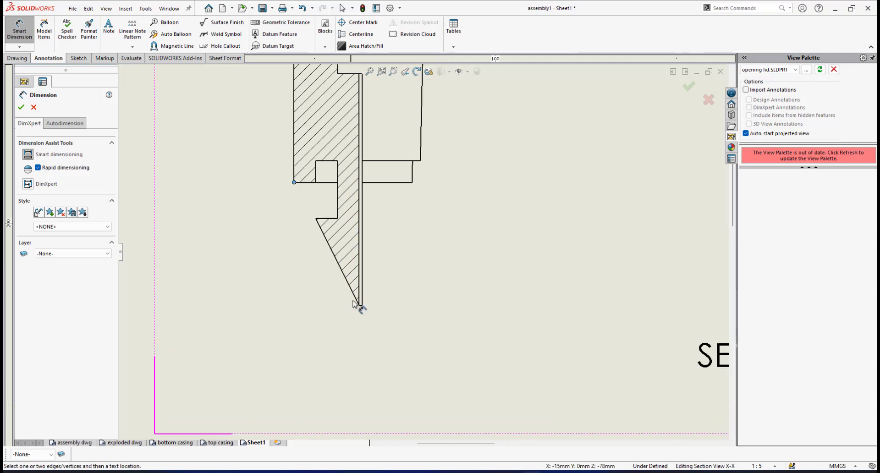
pyautogui.scroll(2, 372, 243)
pyautogui.scroll(-3, 393, 285)
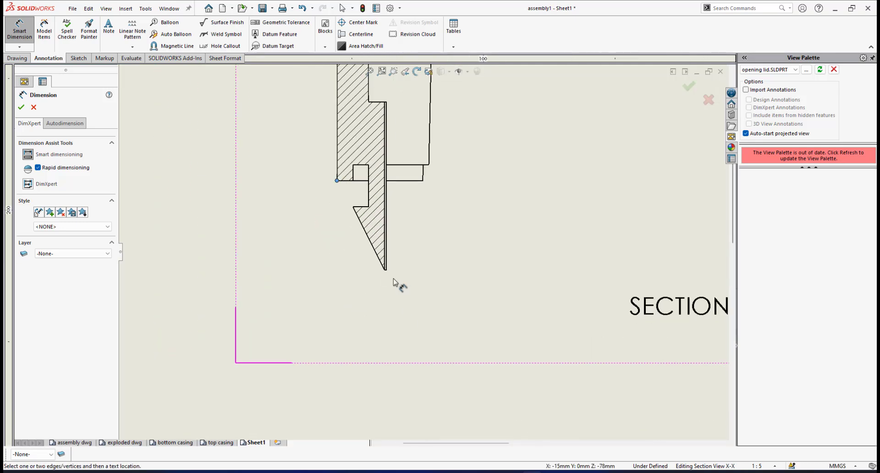
pyautogui.scroll(4, 483, 306)
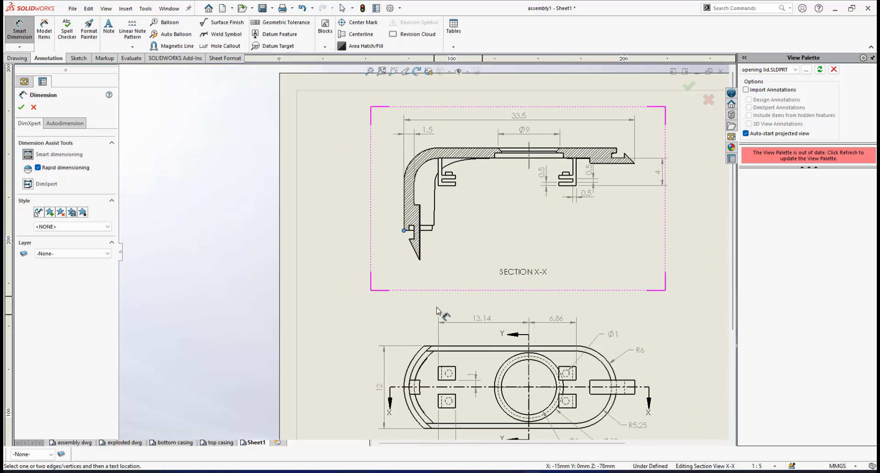
pyautogui.scroll(-5, 422, 372)
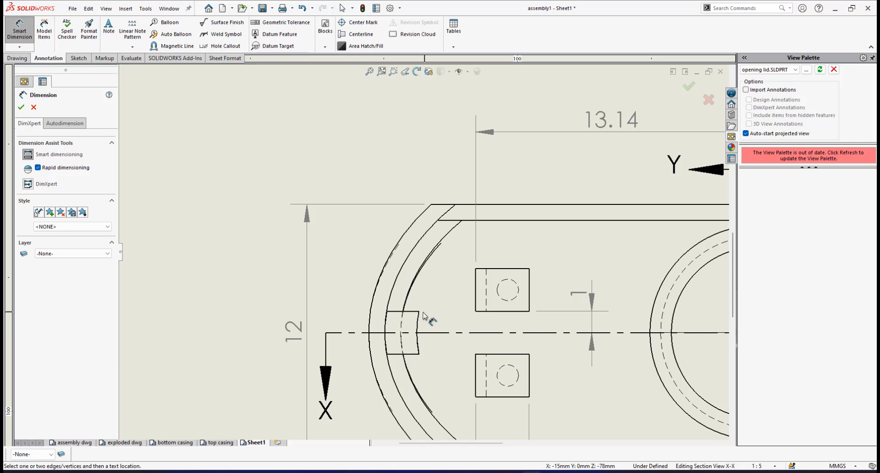
pyautogui.scroll(8, 426, 243)
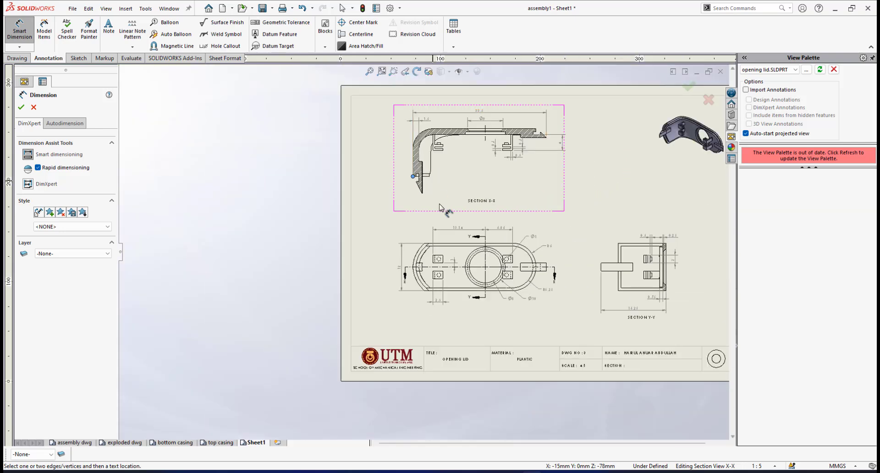
pyautogui.scroll(-3, 422, 234)
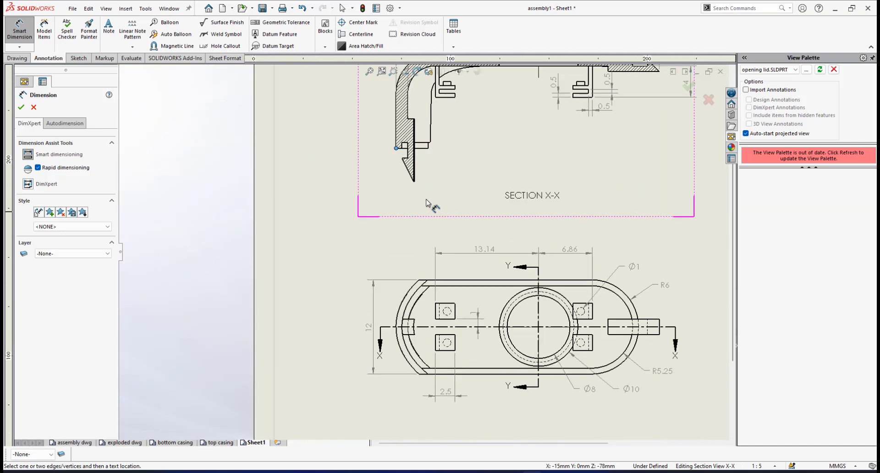
pyautogui.scroll(-4, 422, 316)
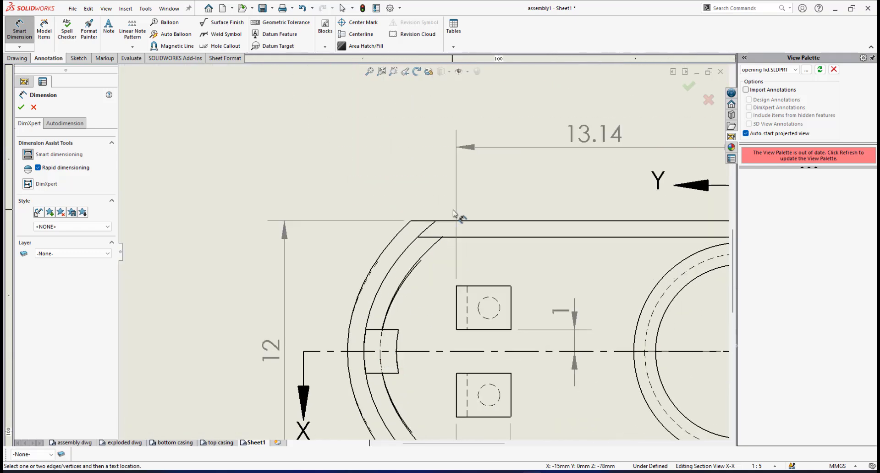
pyautogui.scroll(5, 462, 165)
pyautogui.scroll(-4, 402, 249)
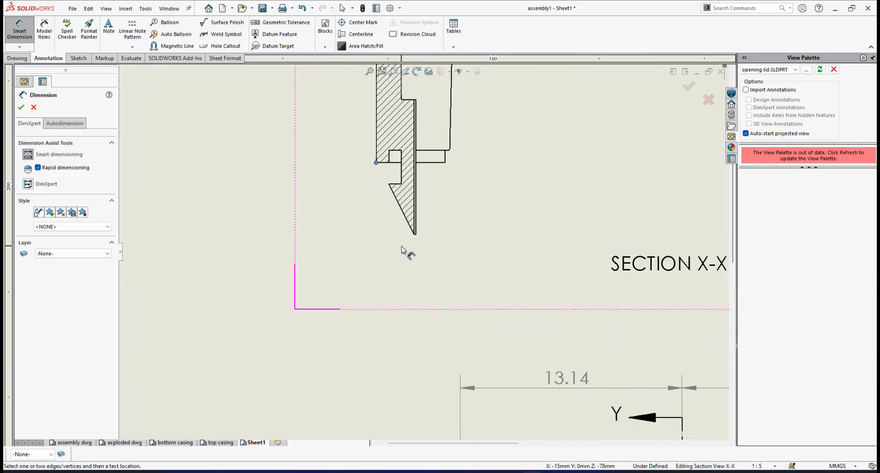
pyautogui.scroll(-2, 403, 248)
pyautogui.click(423, 231)
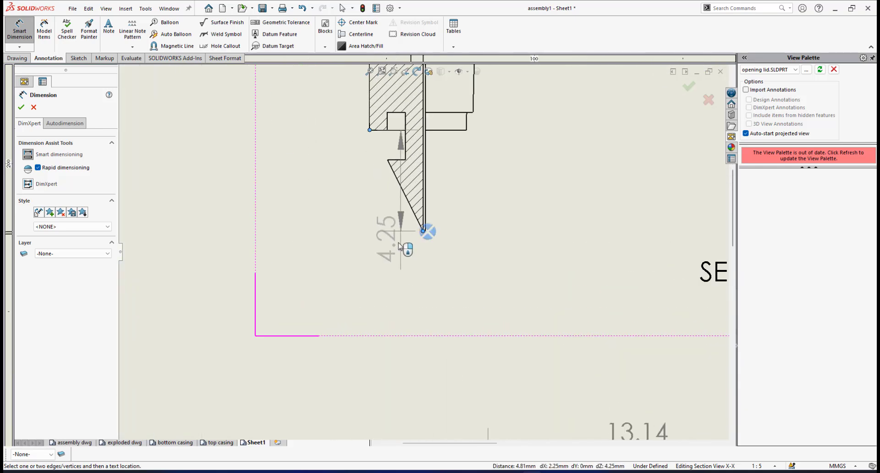
pyautogui.click(429, 239)
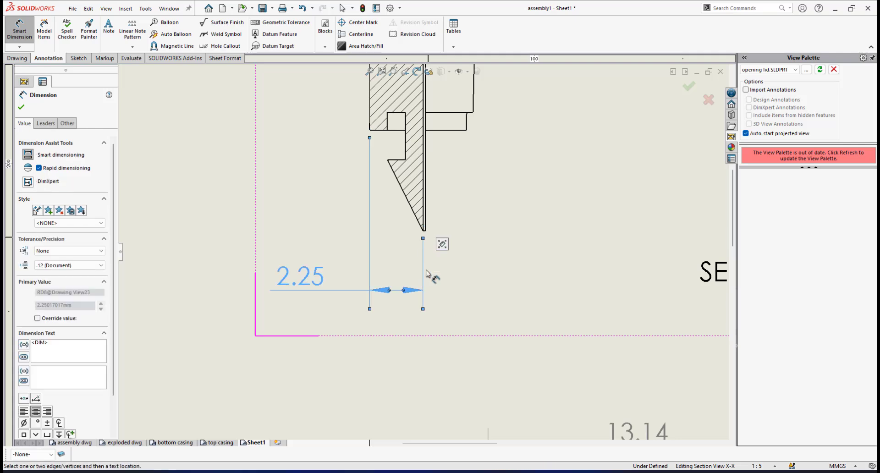
# Dimension the hook's vertical height from its barb corner to its tip in Section X-X, placing it beside the leg's outer face.
pyautogui.scroll(2, 431, 240)
pyautogui.scroll(2, 434, 240)
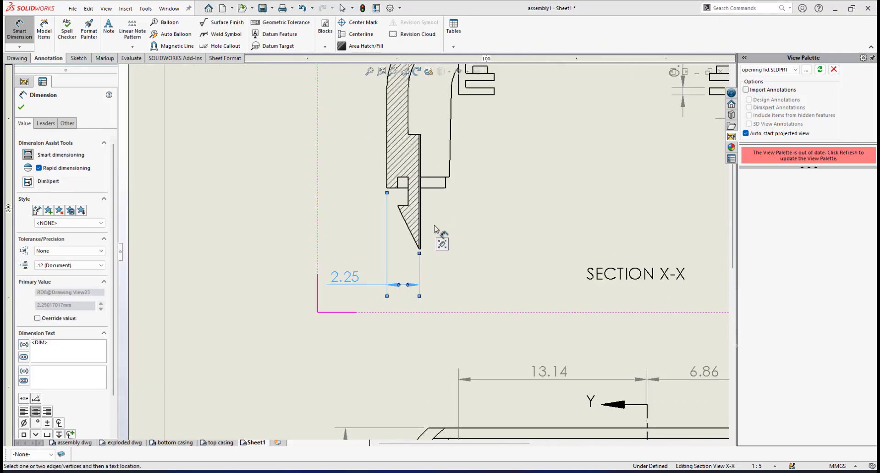
pyautogui.scroll(2, 434, 229)
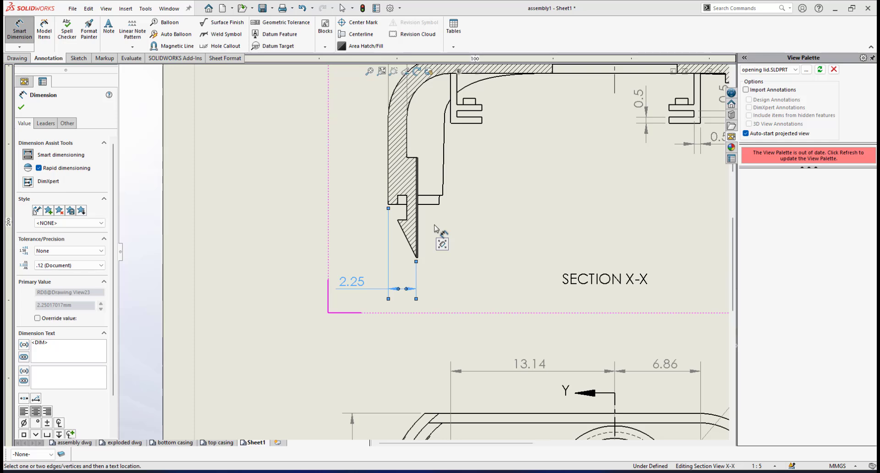
pyautogui.scroll(2, 435, 228)
pyautogui.scroll(-4, 413, 205)
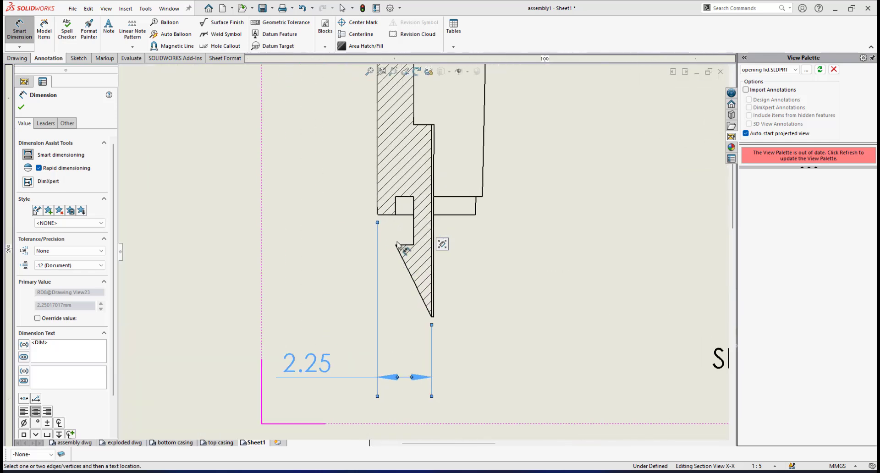
pyautogui.click(395, 245)
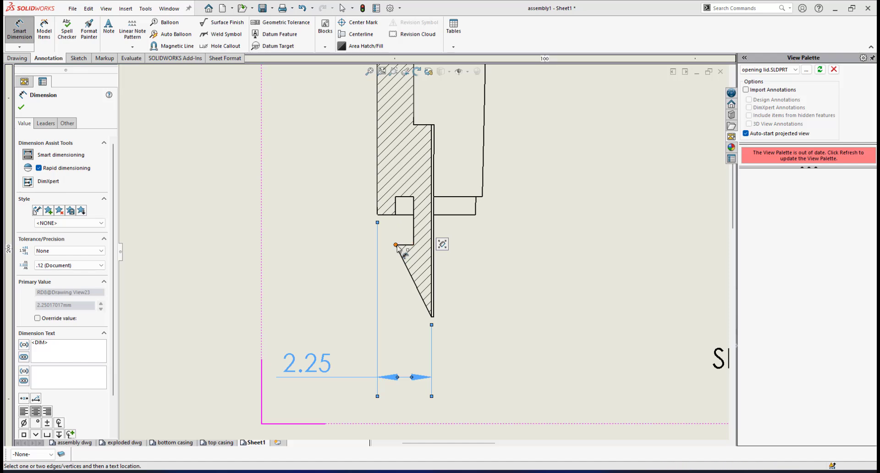
pyautogui.click(431, 316)
pyautogui.click(321, 294)
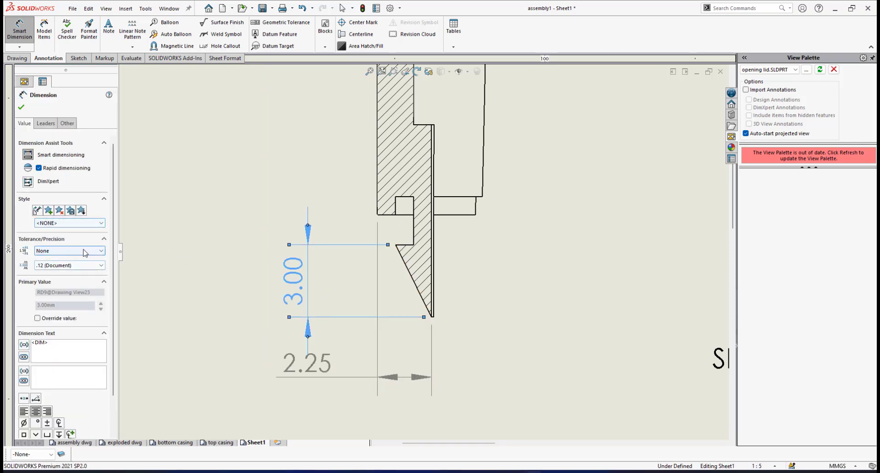
# Set the hook's height dimension to no decimal places and place its arrows inside the extension lines.
pyautogui.click(73, 265)
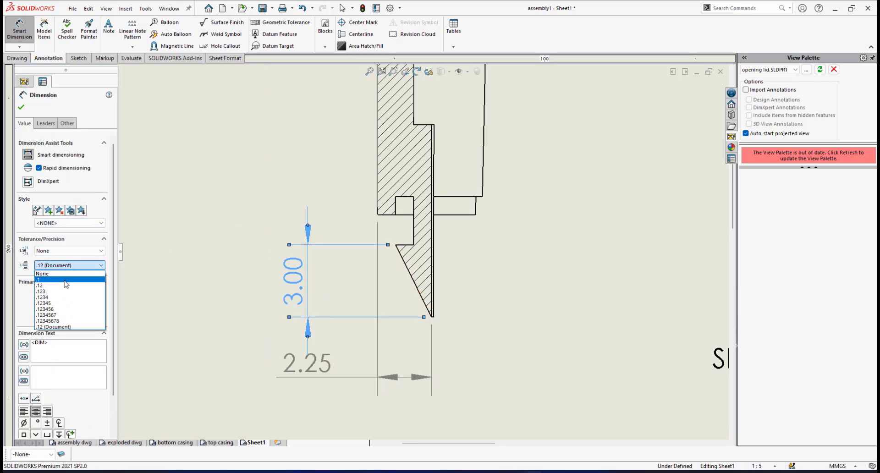
pyautogui.click(67, 274)
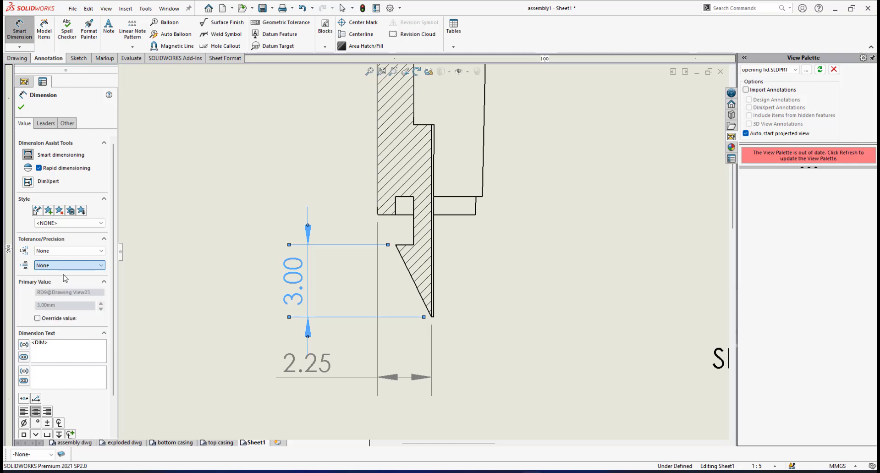
pyautogui.click(46, 123)
pyautogui.click(53, 155)
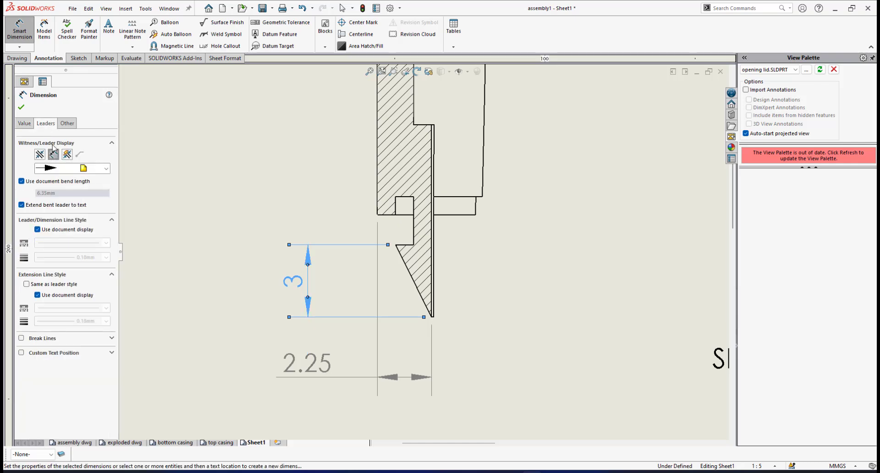
pyautogui.click(21, 108)
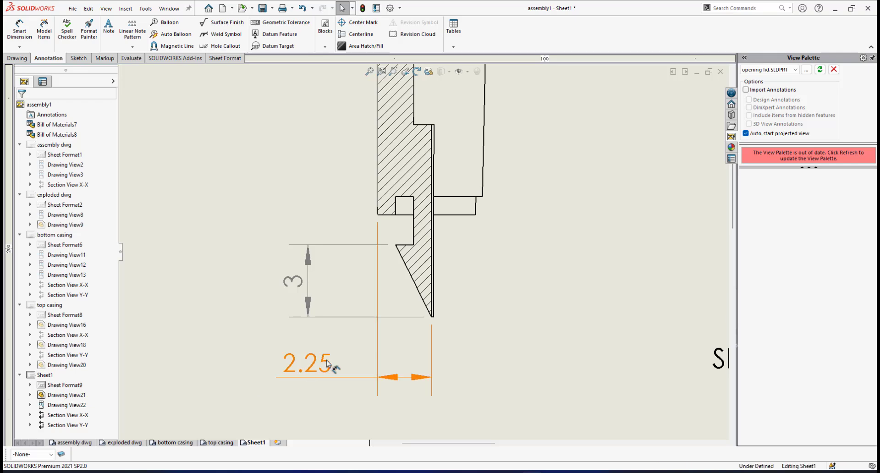
# Raise the leg-to-tip dimension slightly and dimension the hook's horizontal width from barb corner to tip, placing it below the tip.
pyautogui.moveTo(311, 364); pyautogui.dragTo(323, 356)
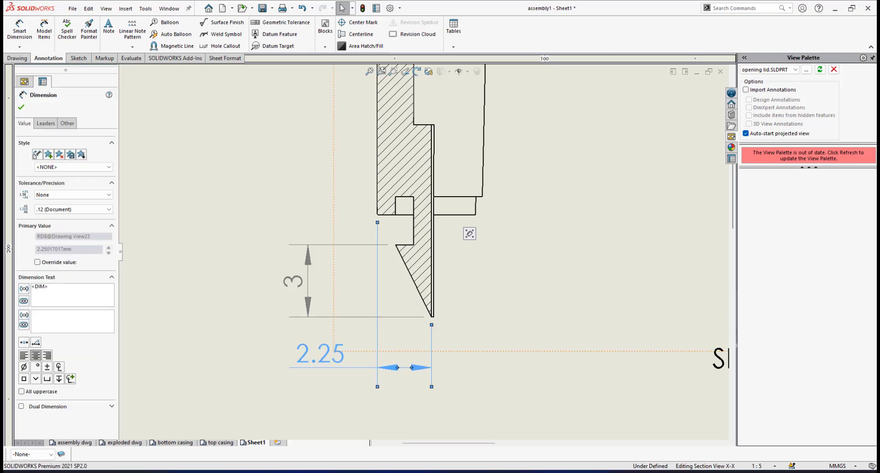
pyautogui.scroll(-4, 421, 290)
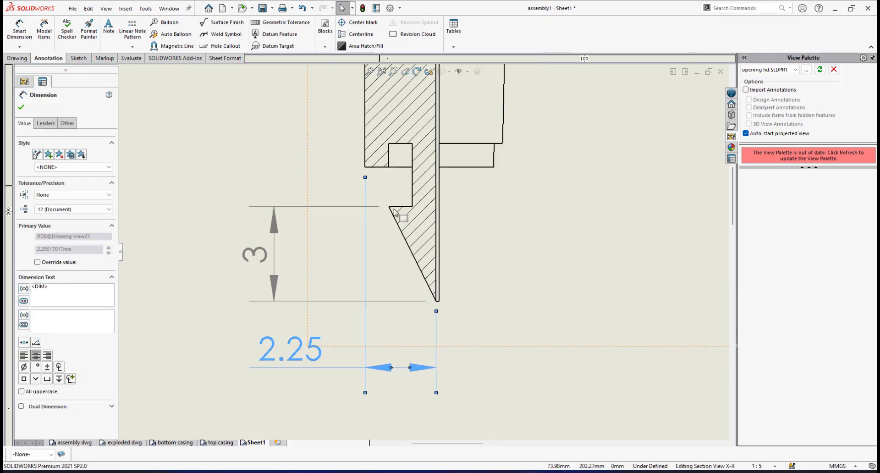
pyautogui.click(22, 31)
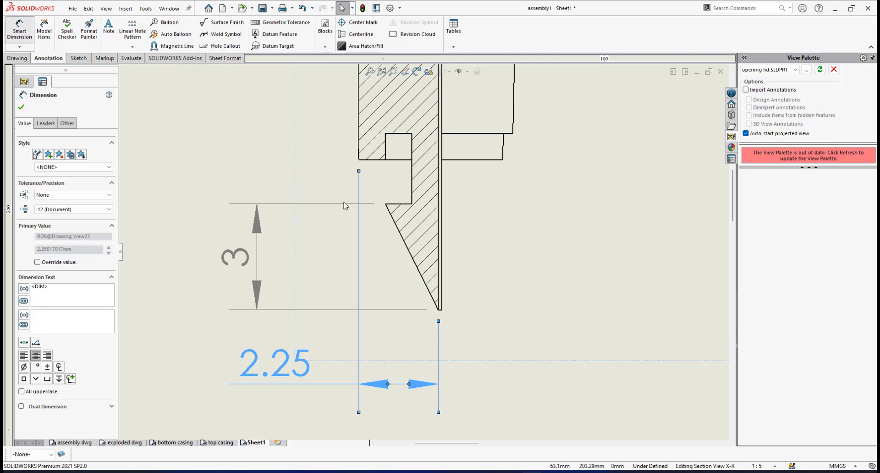
pyautogui.click(385, 204)
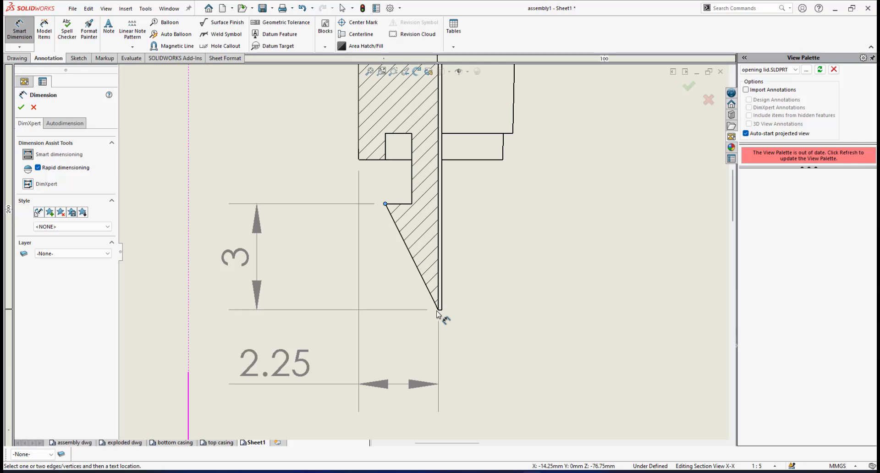
pyautogui.click(438, 310)
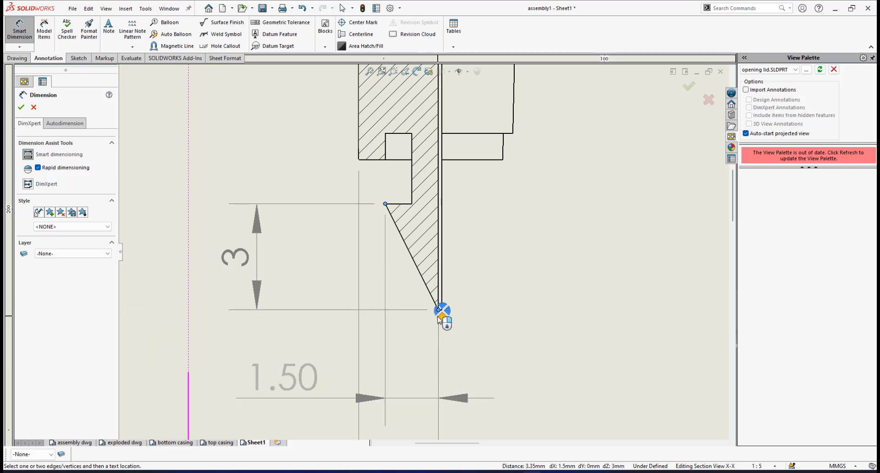
pyautogui.scroll(2, 433, 316)
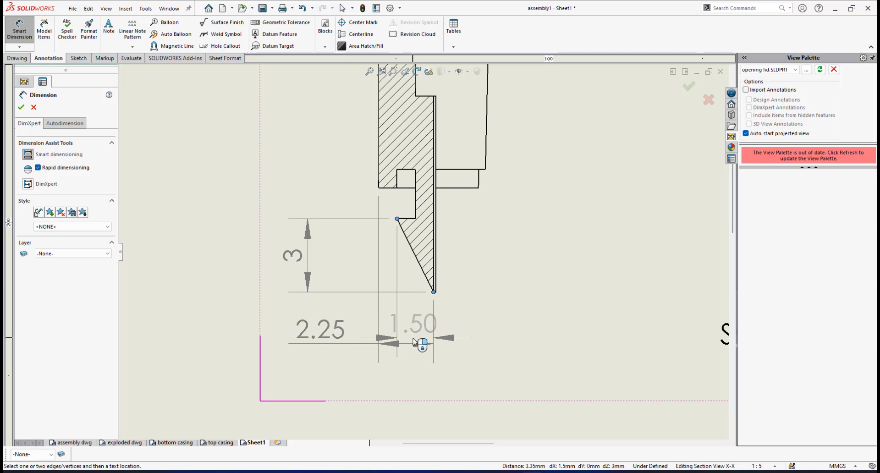
pyautogui.click(412, 335)
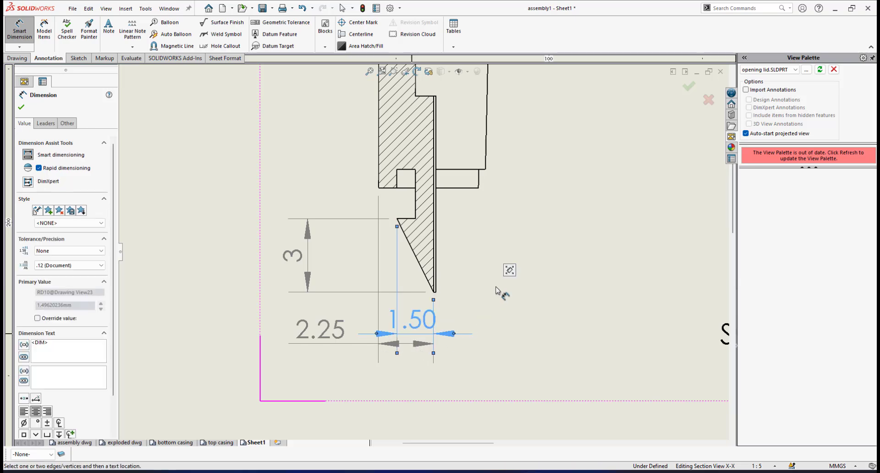
pyautogui.rightClick(605, 278)
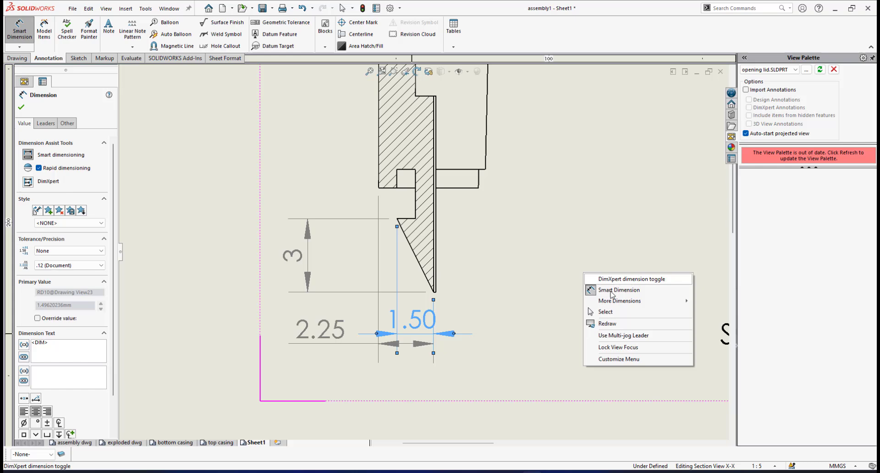
pyautogui.click(614, 313)
# Lower the leg-to-tip dimension beneath the hook width dimension, set its arrows outside and centre its text between the extension lines.
pyautogui.moveTo(331, 339); pyautogui.dragTo(349, 374)
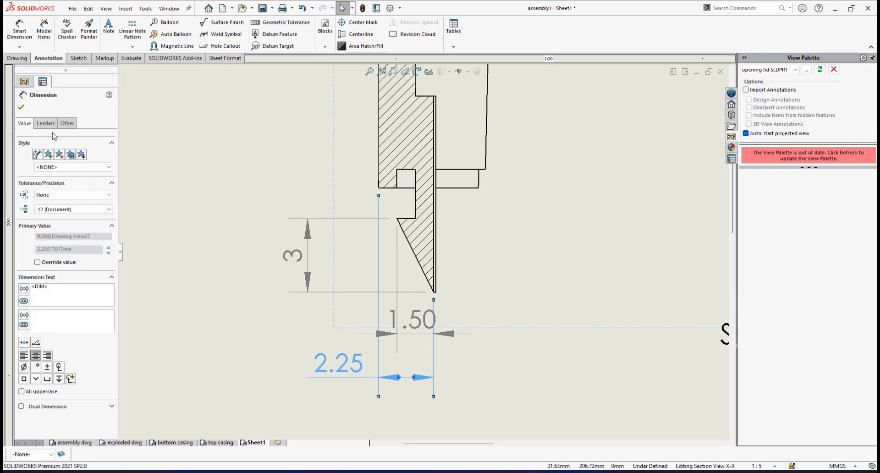
pyautogui.click(48, 126)
pyautogui.click(39, 154)
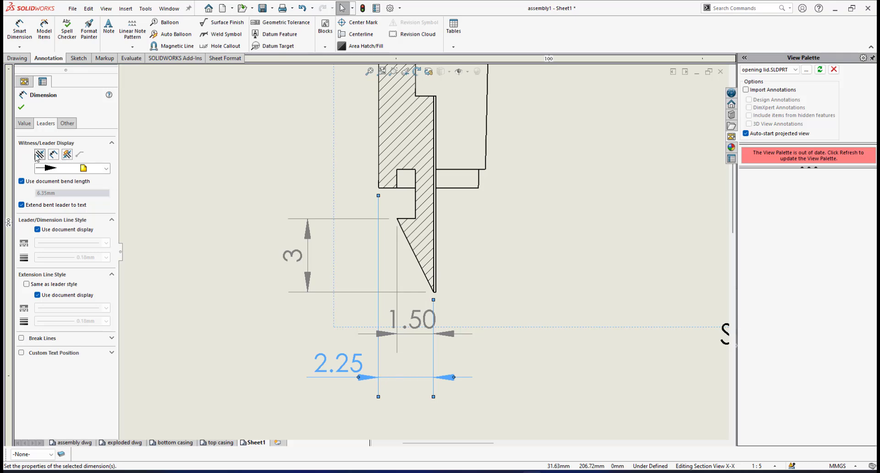
pyautogui.moveTo(311, 363); pyautogui.dragTo(398, 365)
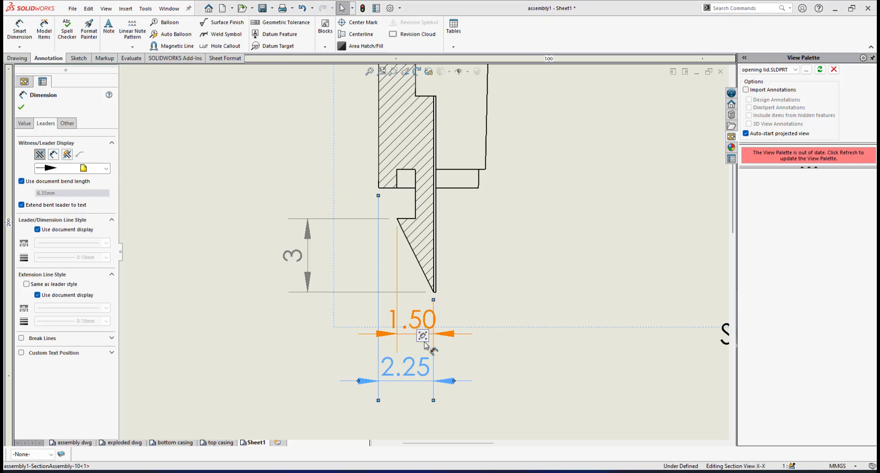
# Move the hook width dimension's text outside its extension lines and space the leg-to-tip dimension further below it.
pyautogui.moveTo(420, 339); pyautogui.dragTo(464, 333)
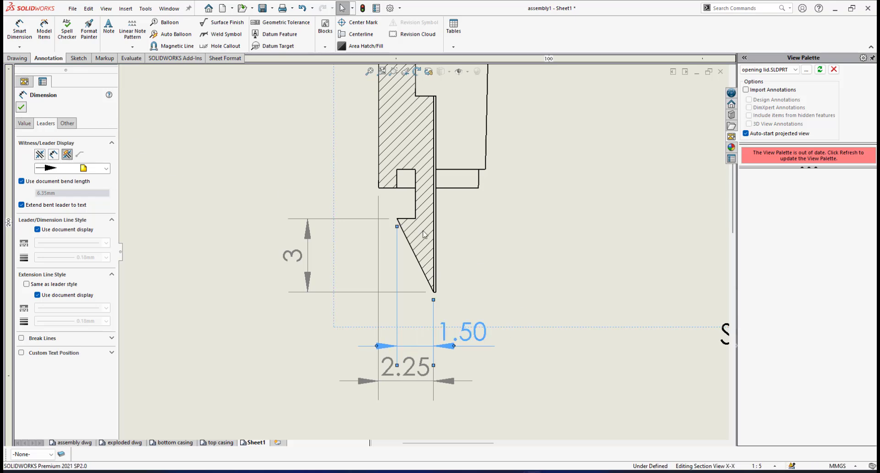
pyautogui.scroll(2, 453, 309)
pyautogui.moveTo(414, 363)
pyautogui.mouseDown()
pyautogui.moveTo(417, 345)
pyautogui.moveTo(368, 339)
pyautogui.moveTo(421, 347)
pyautogui.moveTo(411, 341)
pyautogui.mouseUp()
pyautogui.scroll(-1, 407, 248)
pyautogui.scroll(-1, 431, 238)
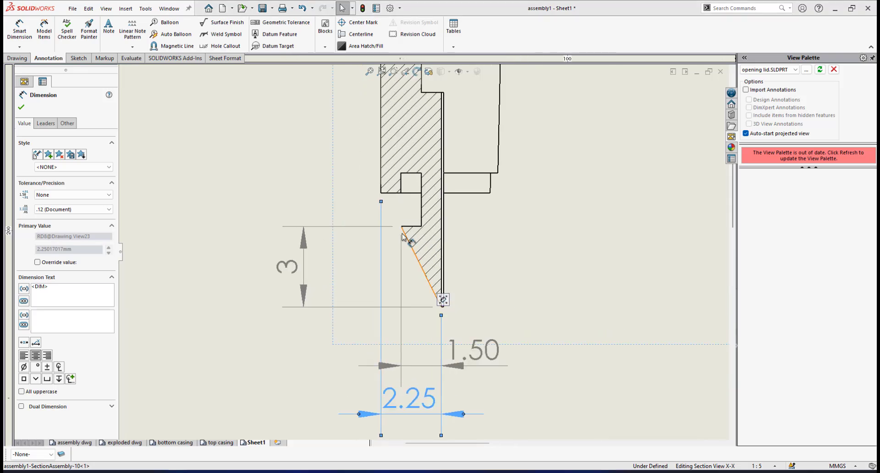
pyautogui.scroll(2, 417, 257)
pyautogui.scroll(-2, 414, 254)
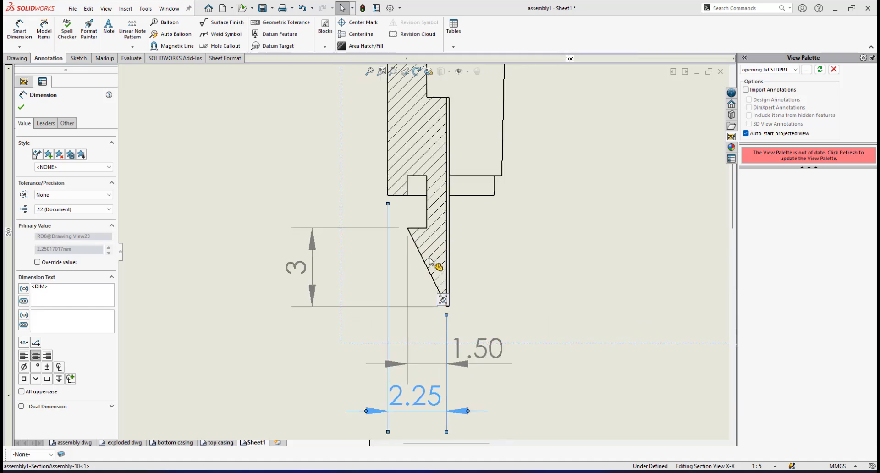
pyautogui.scroll(3, 444, 305)
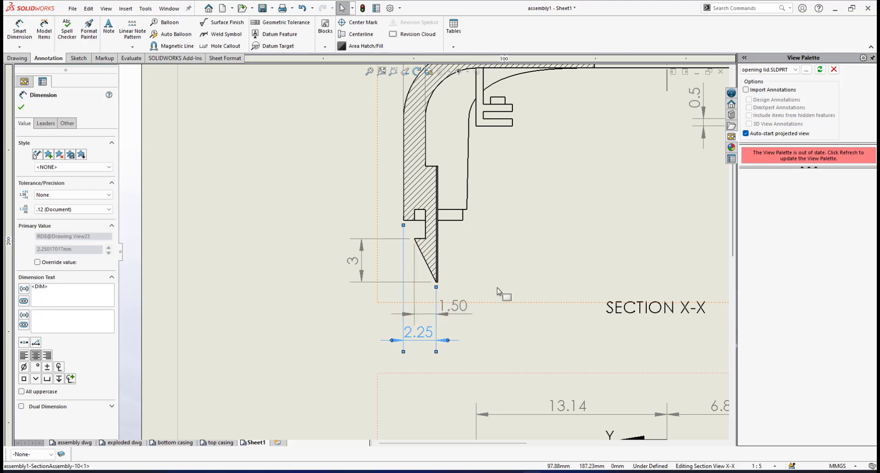
# Dimension the protruding leg's length in Section Y-Y, aligned with the 0.5 dimension above the view, and show it without decimal places.
pyautogui.scroll(7, 501, 294)
pyautogui.scroll(-4, 626, 353)
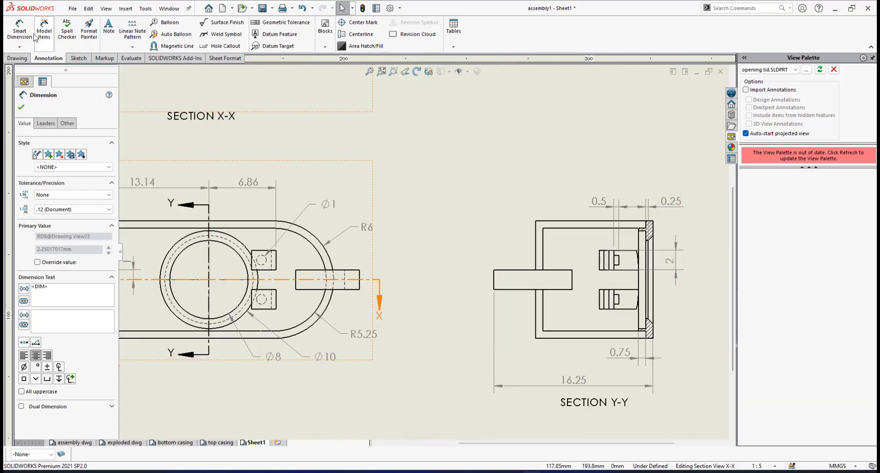
pyautogui.click(14, 28)
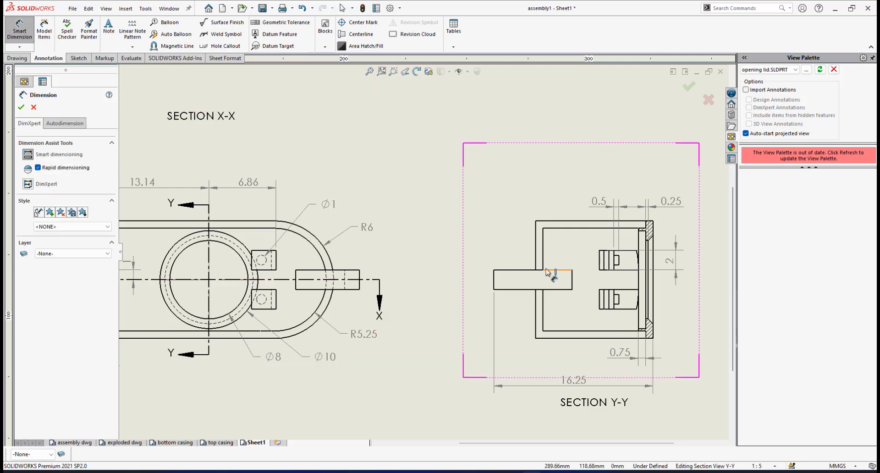
pyautogui.click(495, 274)
pyautogui.click(571, 280)
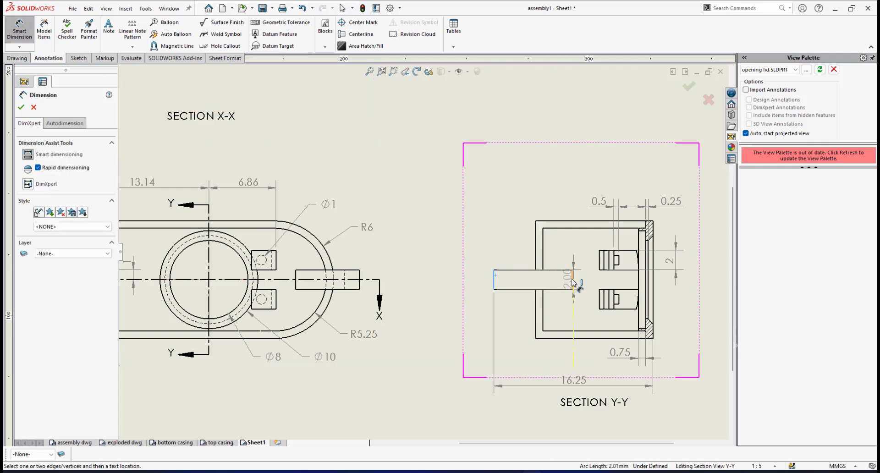
pyautogui.click(567, 270)
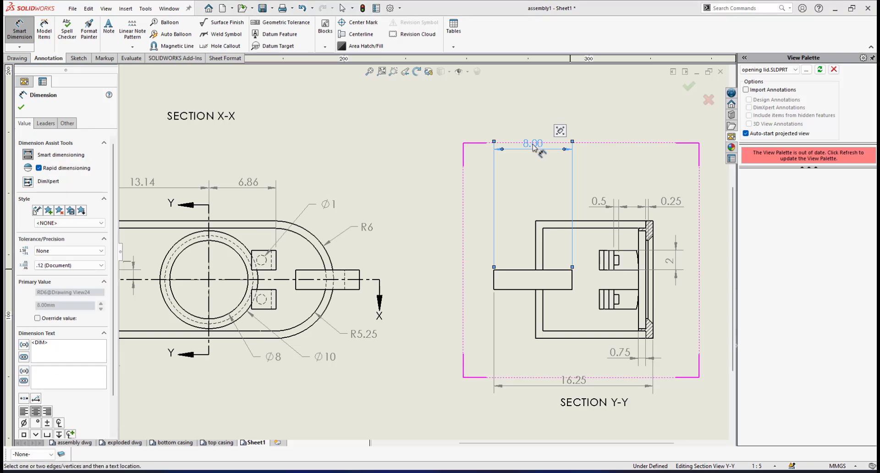
pyautogui.moveTo(535, 149); pyautogui.dragTo(532, 204)
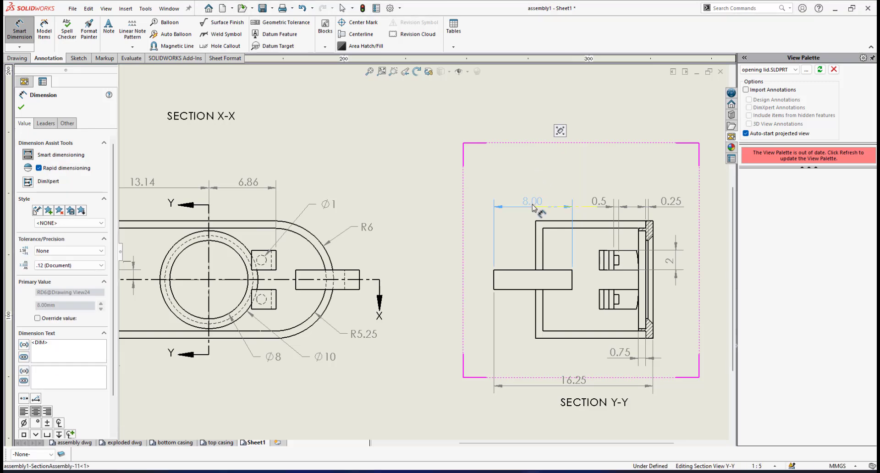
pyautogui.click(64, 265)
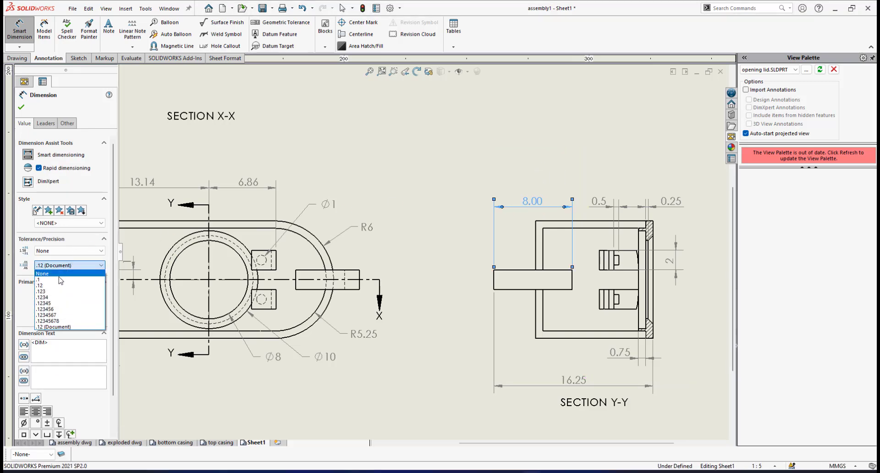
pyautogui.click(59, 275)
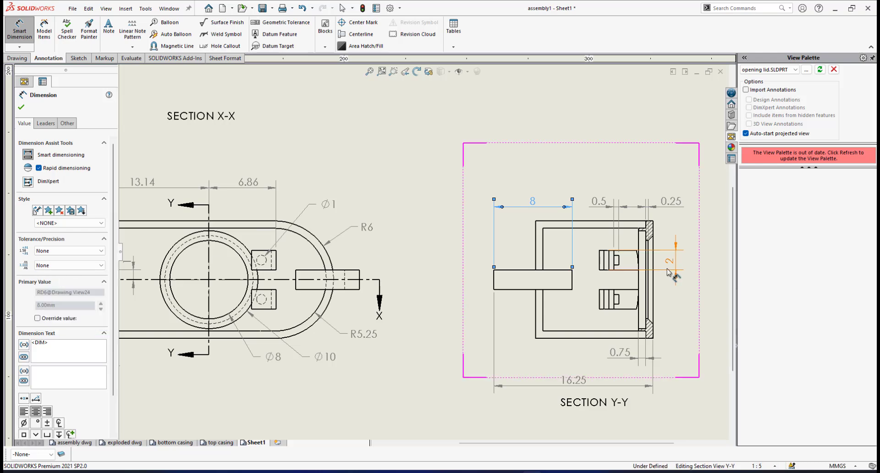
# Dimension the leg's projection from its free end to the lid's outer edge, placing it below the view above the overall dimension.
pyautogui.scroll(-1, 553, 284)
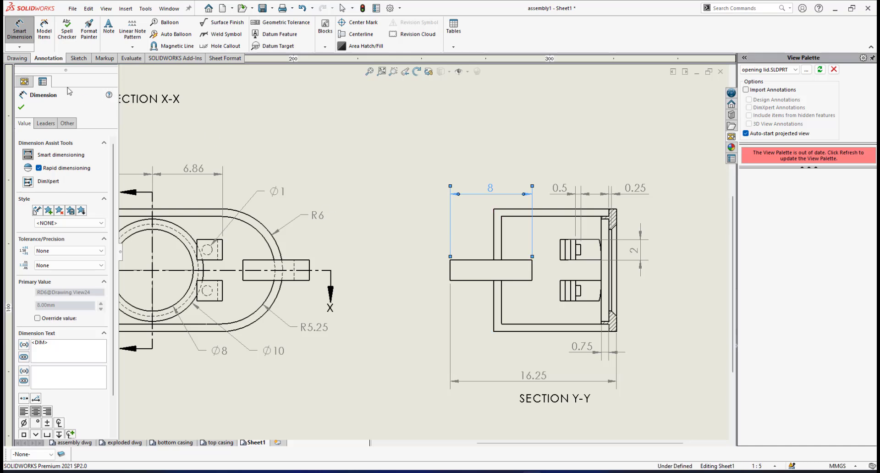
pyautogui.click(452, 266)
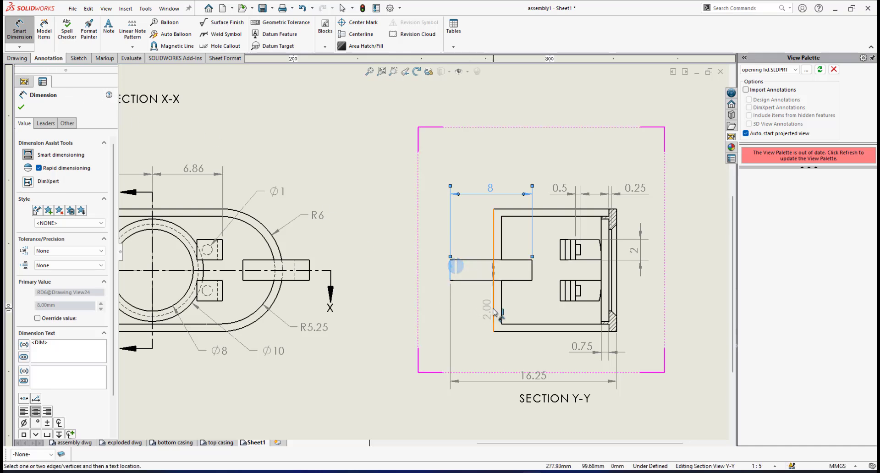
pyautogui.click(493, 310)
pyautogui.click(490, 310)
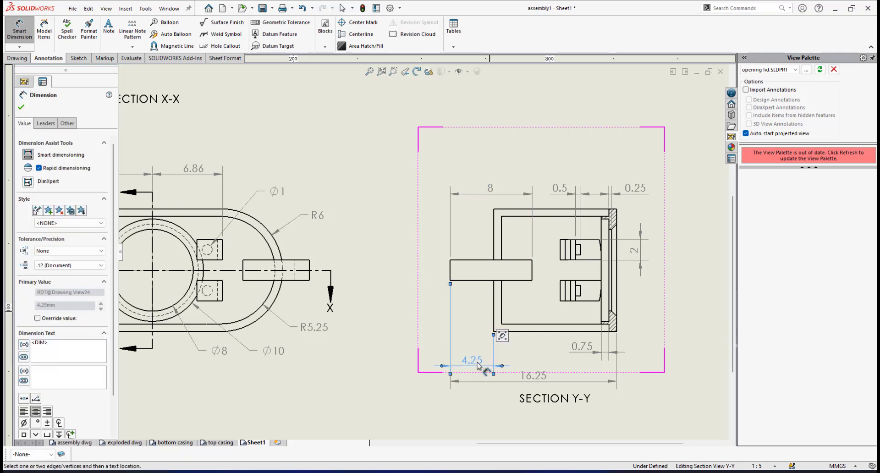
pyautogui.moveTo(476, 324); pyautogui.dragTo(474, 348)
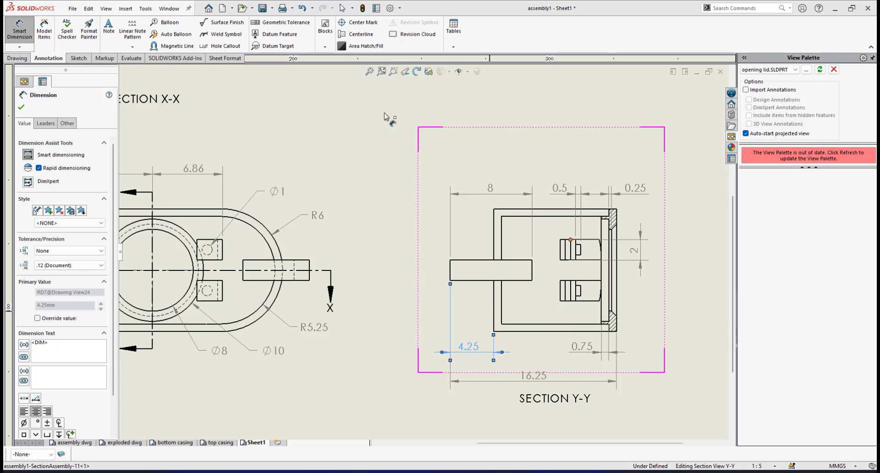
# Dimension the leg's width at its free end in Section Y-Y and set the dimension's arrows outside the extension lines.
pyautogui.scroll(3, 518, 304)
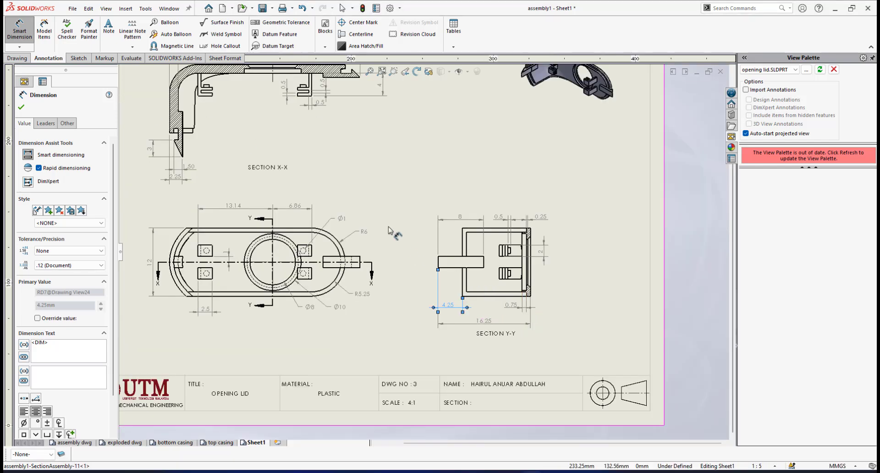
pyautogui.scroll(-5, 444, 270)
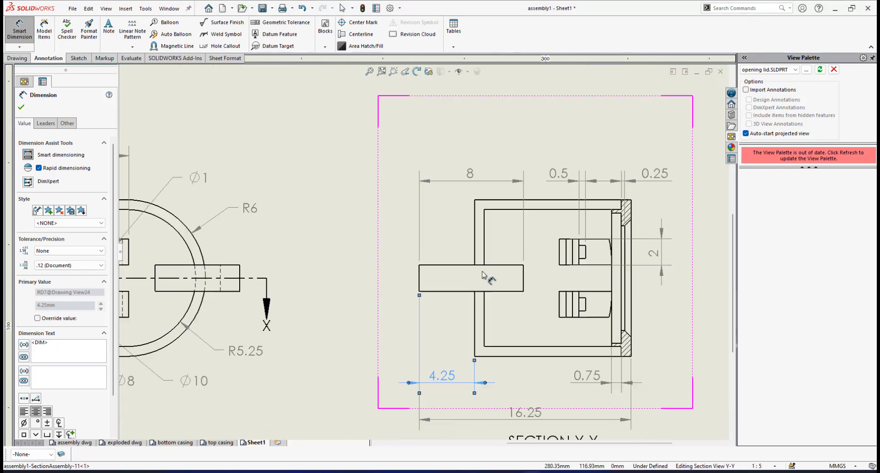
pyautogui.click(385, 277)
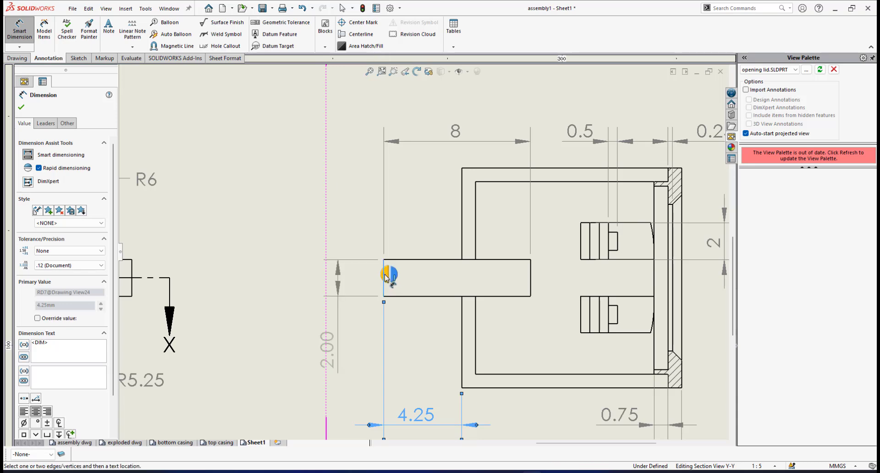
pyautogui.click(332, 294)
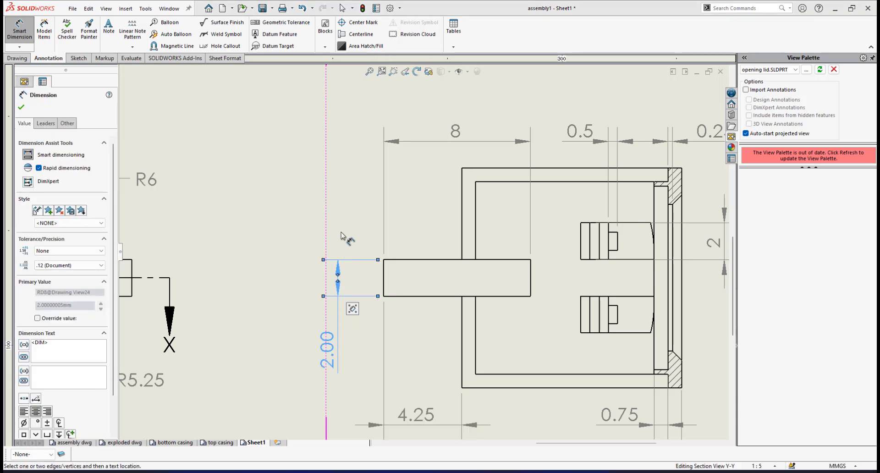
pyautogui.moveTo(341, 296); pyautogui.dragTo(336, 235)
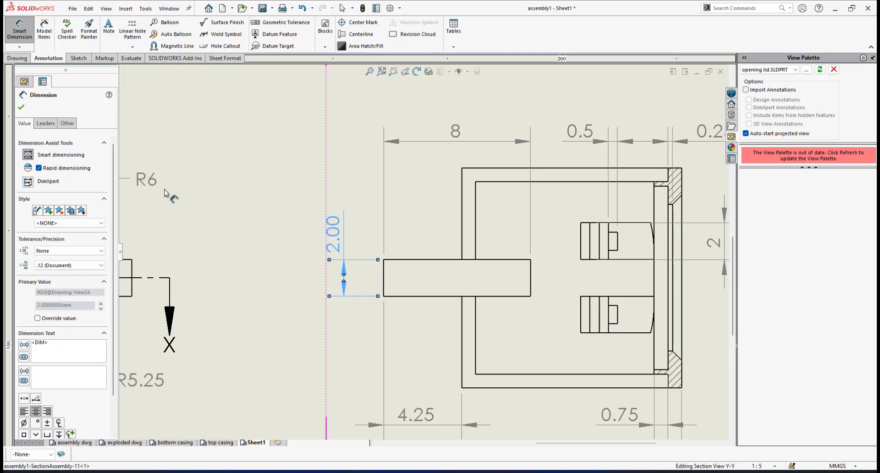
pyautogui.click(45, 124)
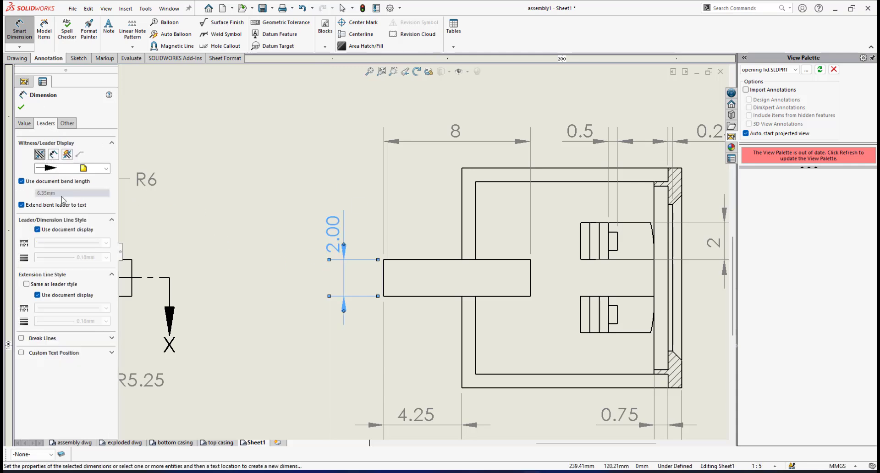
pyautogui.click(21, 107)
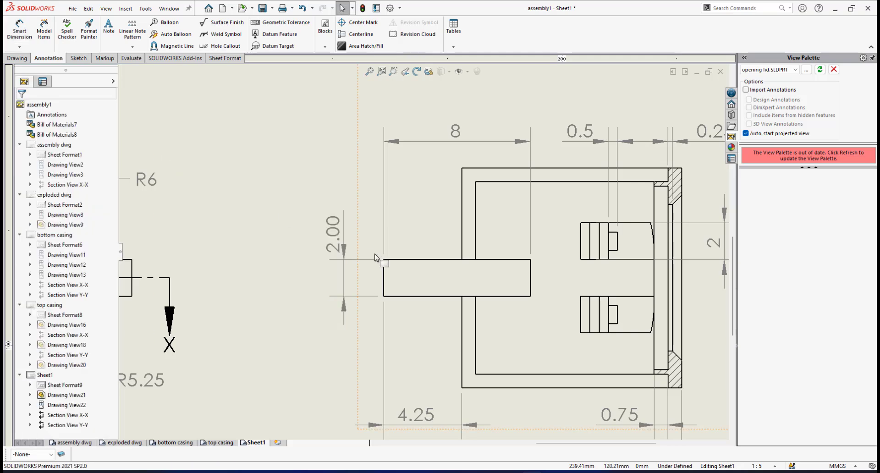
# Set the leg's width dimension to no decimal places and centre its text between the extension lines.
pyautogui.click(328, 231)
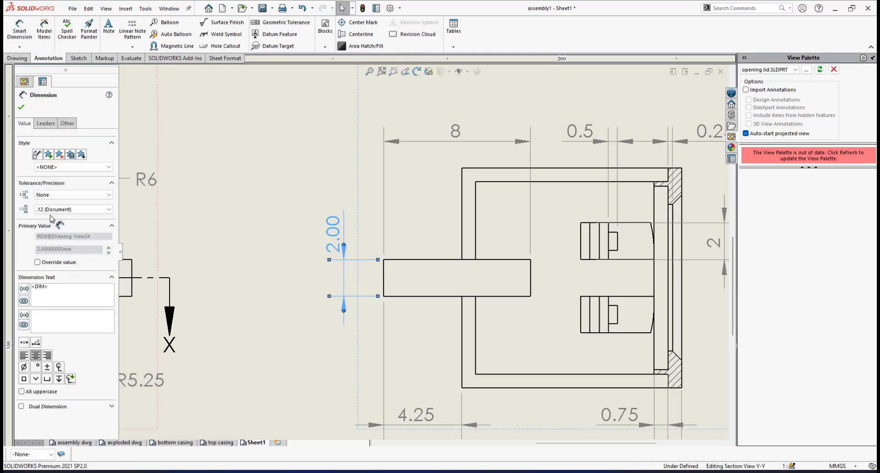
pyautogui.click(73, 208)
pyautogui.click(55, 215)
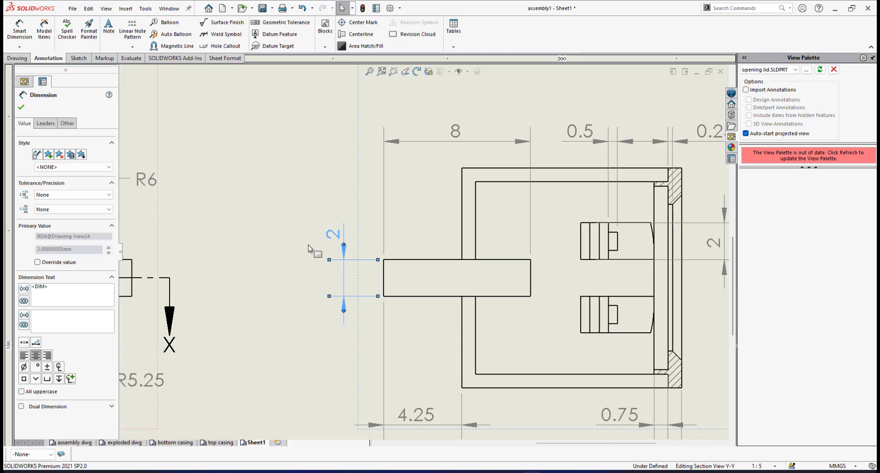
pyautogui.moveTo(331, 237); pyautogui.dragTo(328, 279)
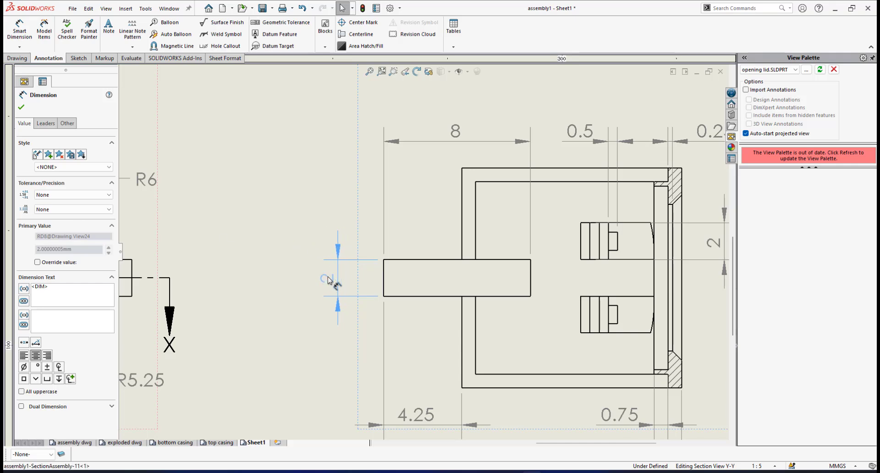
# Examine the sheet's views, especially the leg hook, clips and snap end in Section X-X, for missing dimensions.
pyautogui.scroll(2, 408, 282)
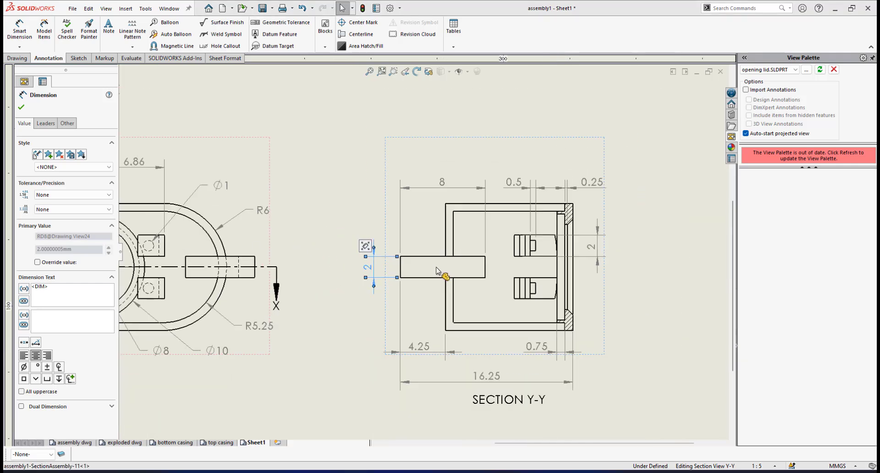
pyautogui.scroll(2, 394, 264)
pyautogui.scroll(-1, 410, 261)
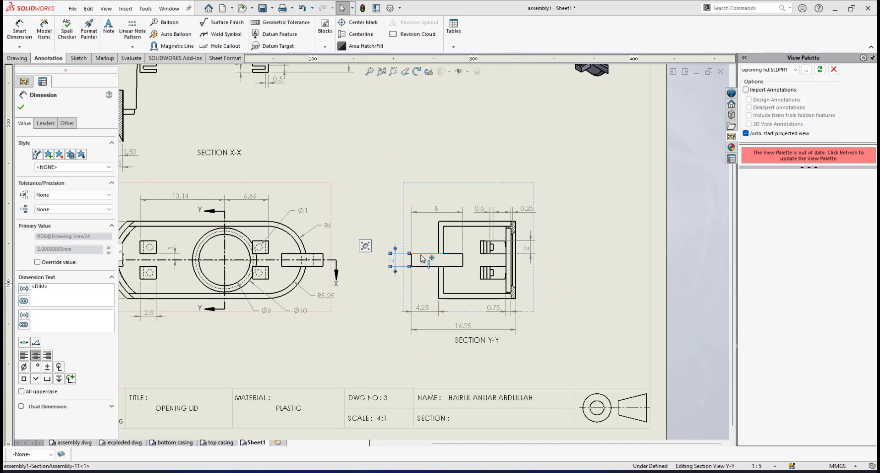
pyautogui.scroll(2, 410, 264)
pyautogui.scroll(-5, 293, 185)
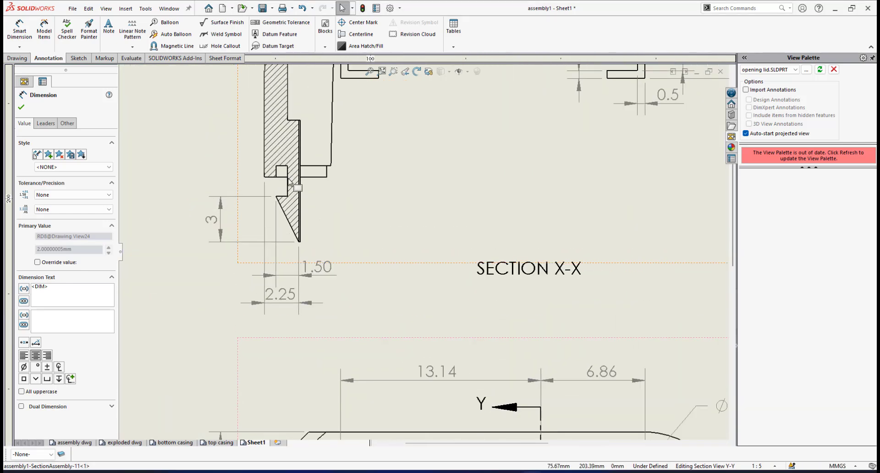
pyautogui.scroll(2, 306, 201)
pyautogui.scroll(-1, 362, 183)
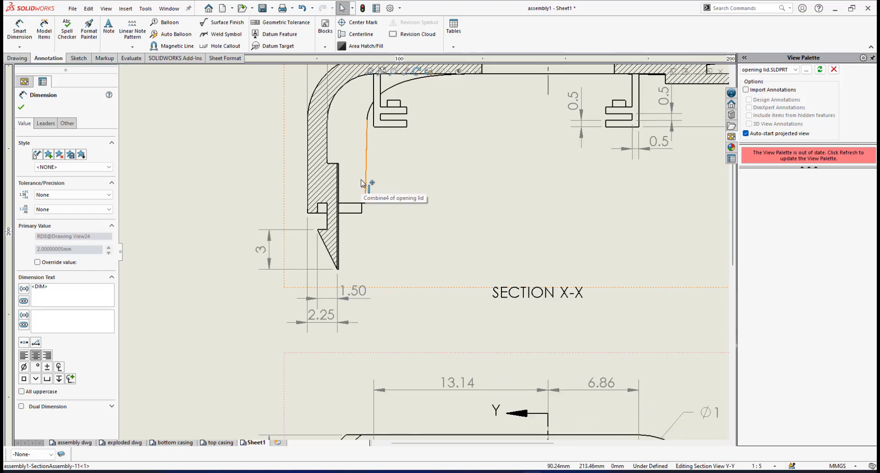
pyautogui.scroll(-1, 359, 175)
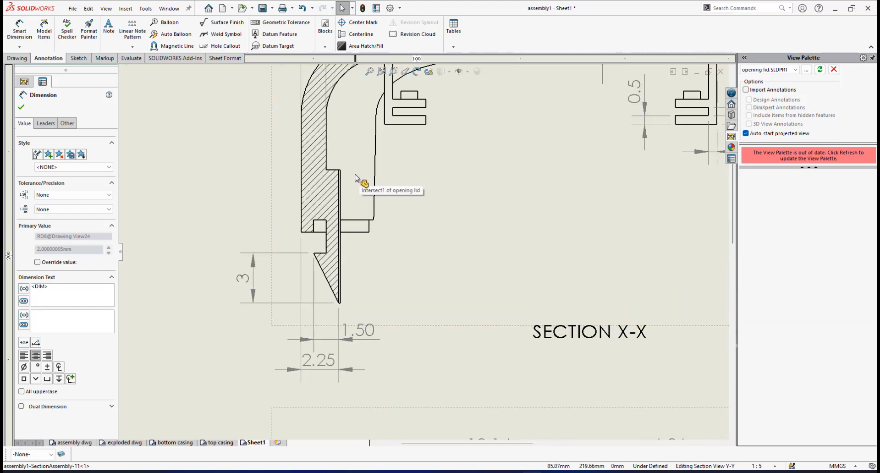
pyautogui.scroll(3, 359, 181)
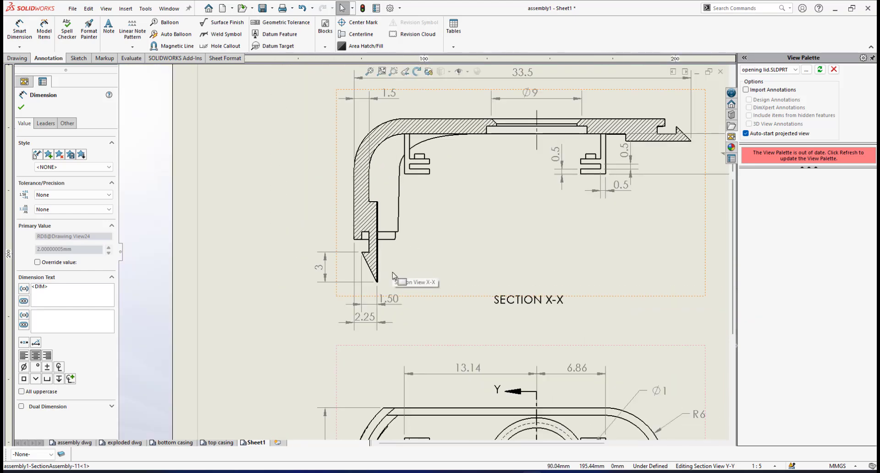
pyautogui.scroll(1, 424, 267)
pyautogui.scroll(4, 462, 268)
pyautogui.press('Escape')
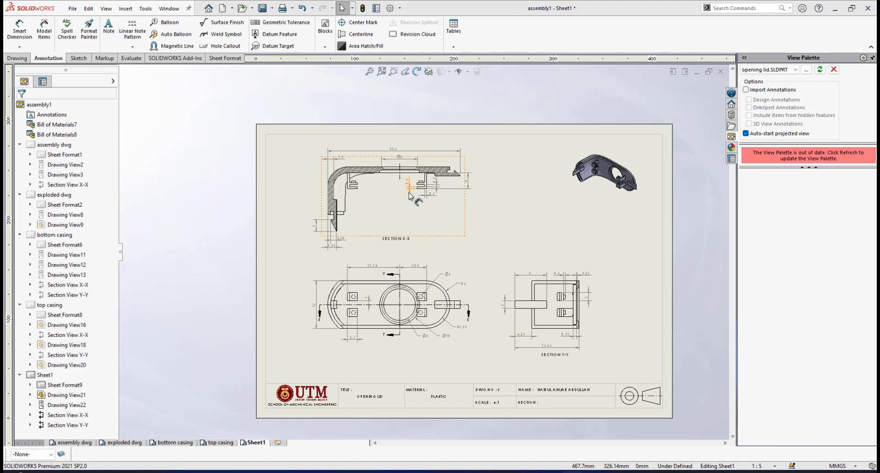
pyautogui.scroll(-4, 426, 180)
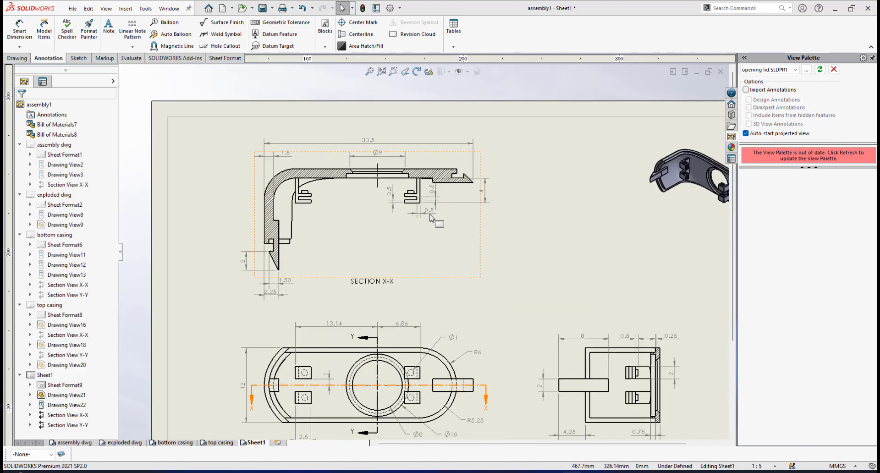
pyautogui.scroll(3, 439, 203)
pyautogui.scroll(-4, 442, 215)
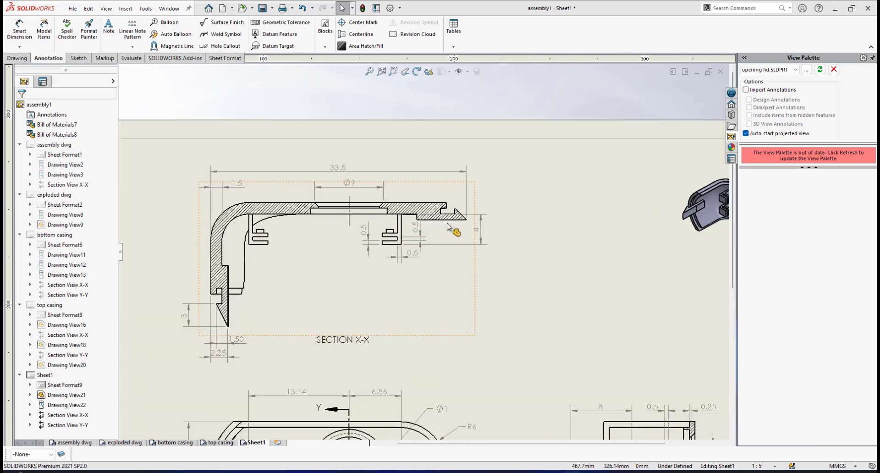
pyautogui.scroll(-5, 451, 238)
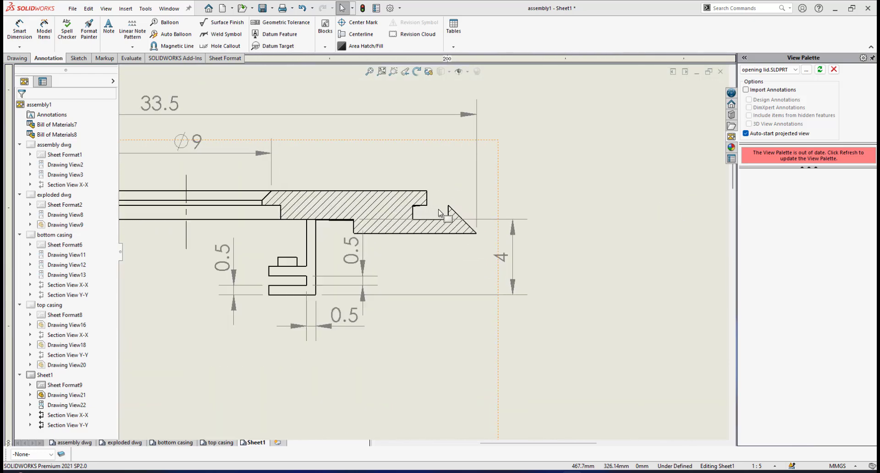
pyautogui.scroll(2, 389, 226)
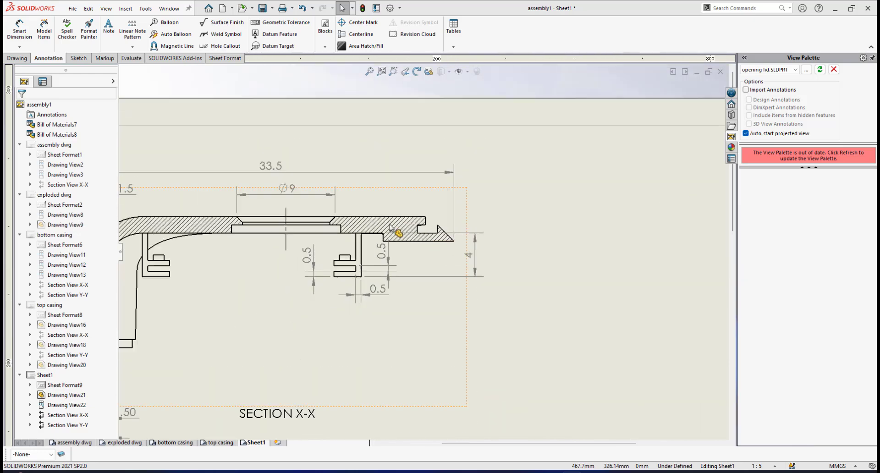
pyautogui.scroll(-1, 389, 226)
pyautogui.scroll(4, 357, 275)
pyautogui.scroll(-5, 332, 301)
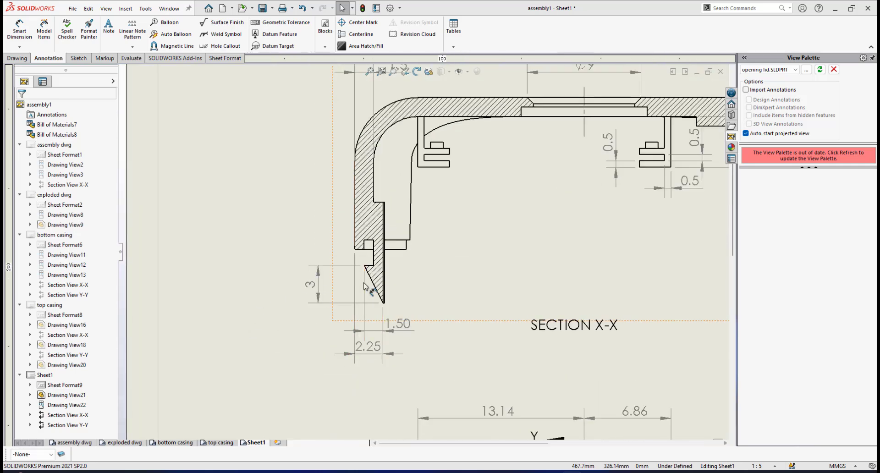
# Delete the 4 mm clip-height dimension below the snap end in Section X-X.
pyautogui.scroll(3, 581, 200)
pyautogui.scroll(-4, 509, 196)
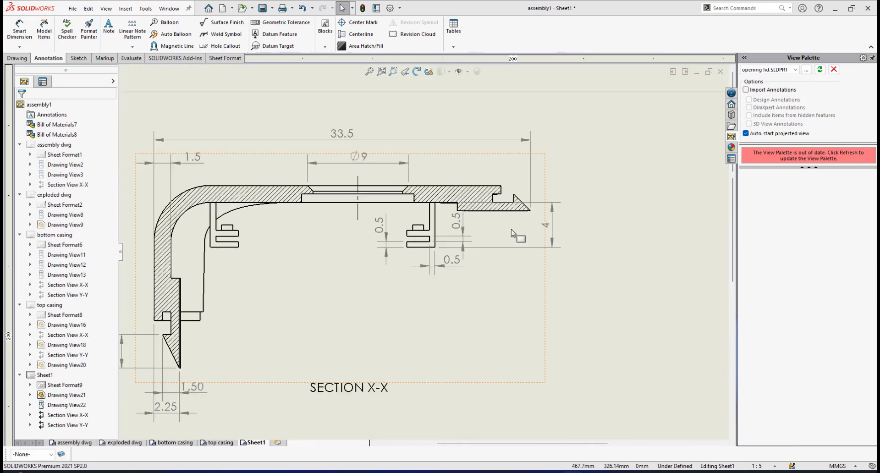
pyautogui.click(555, 249)
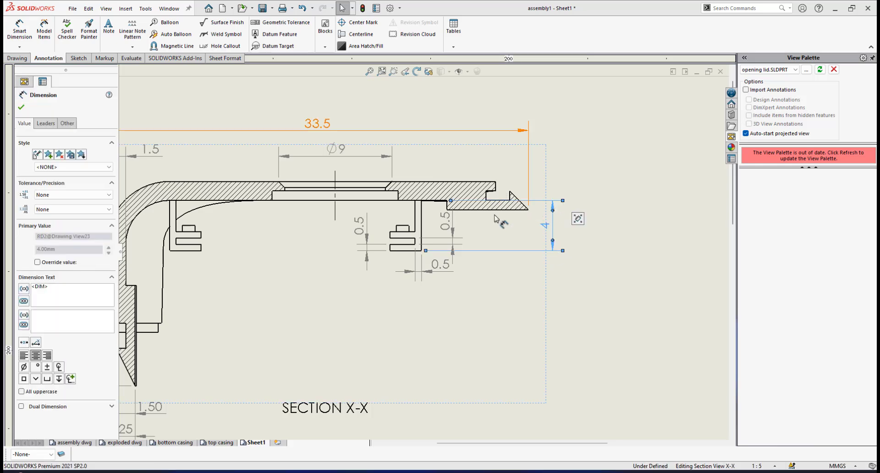
pyautogui.scroll(-1, 512, 206)
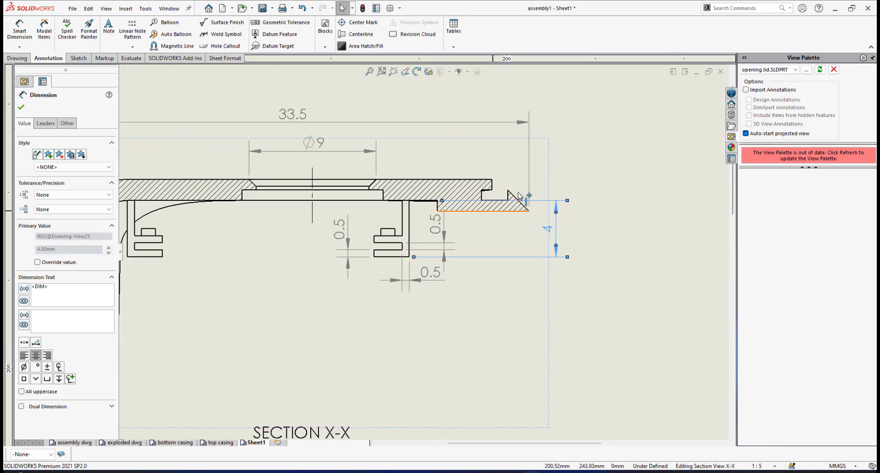
pyautogui.click(615, 232)
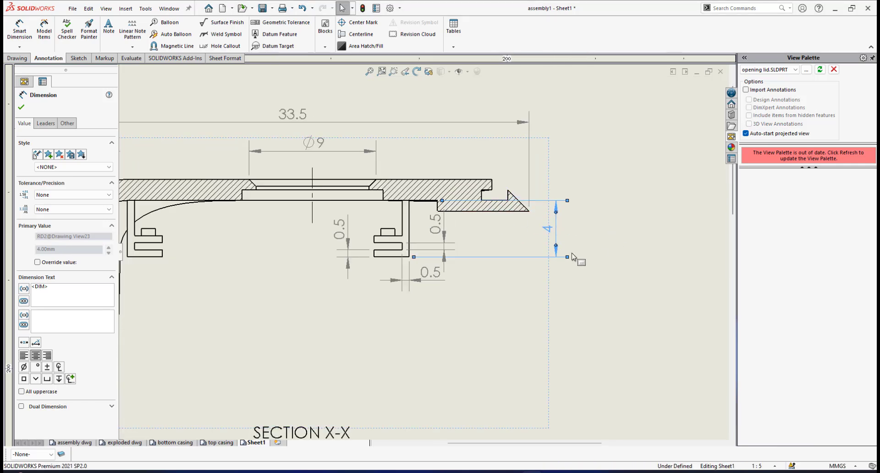
pyautogui.click(553, 258)
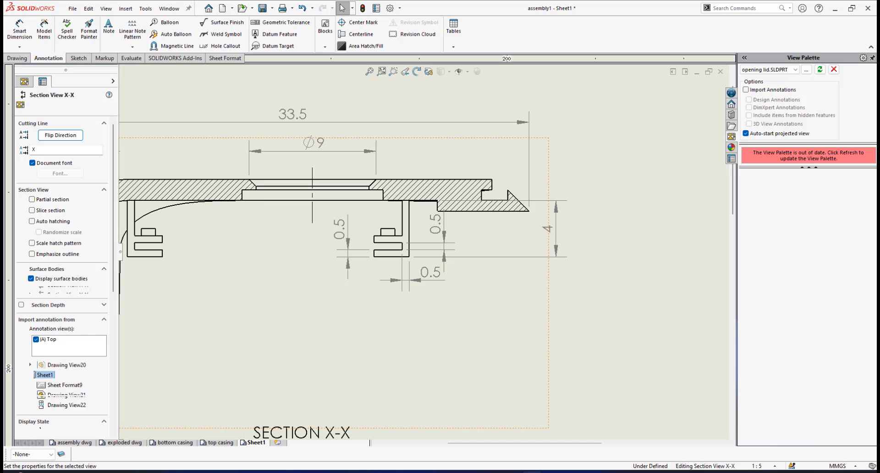
pyautogui.click(555, 251)
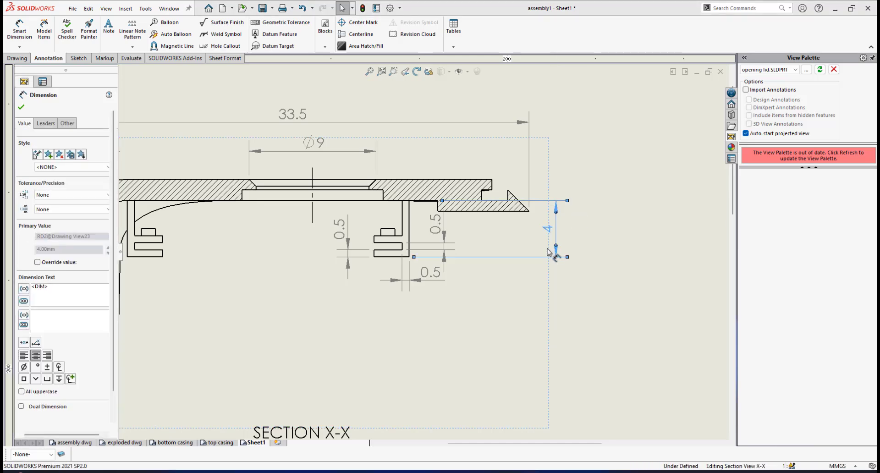
pyautogui.press('Delete')
# Dimension the height of the clip nearest the curved wall, from the lid's underside to the clip's lower edge, placing it outside the wall.
pyautogui.scroll(3, 340, 256)
pyautogui.scroll(-6, 183, 247)
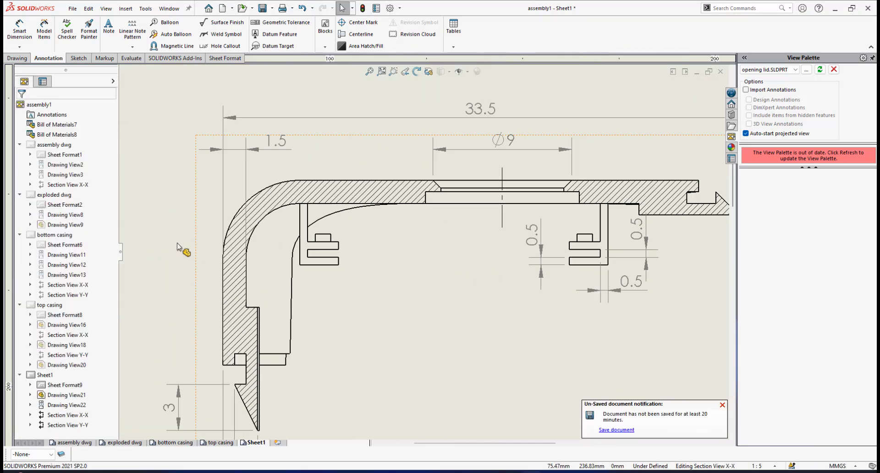
pyautogui.click(19, 28)
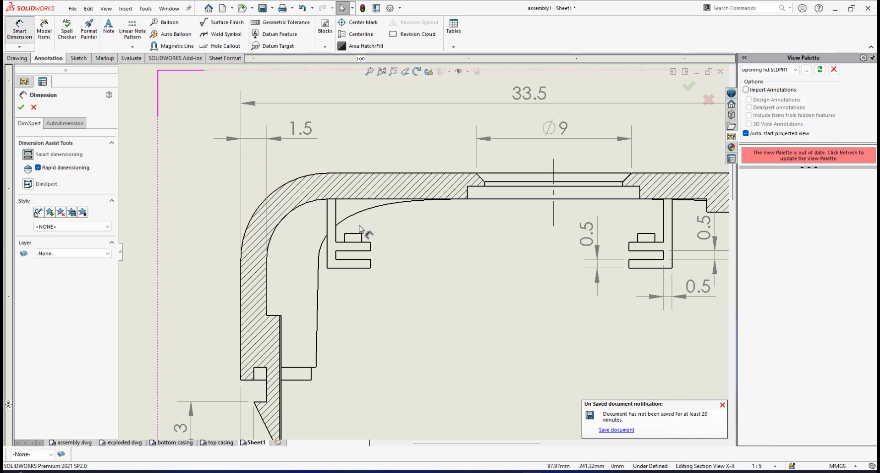
pyautogui.click(345, 199)
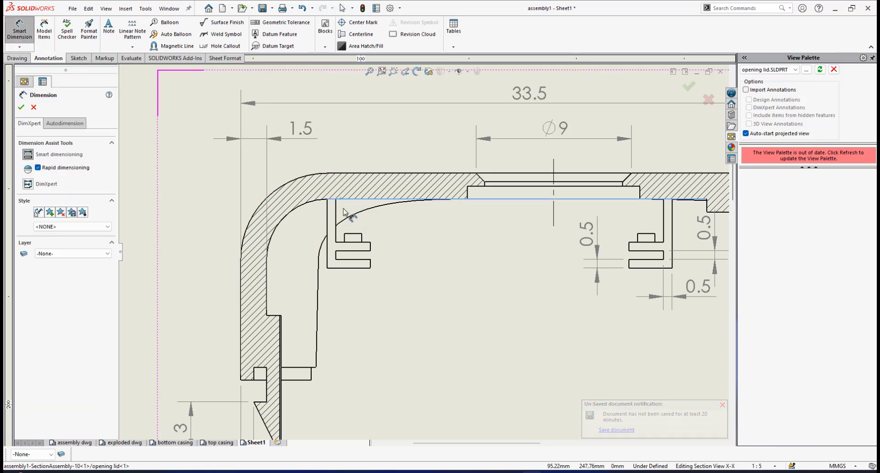
pyautogui.click(351, 266)
pyautogui.click(186, 235)
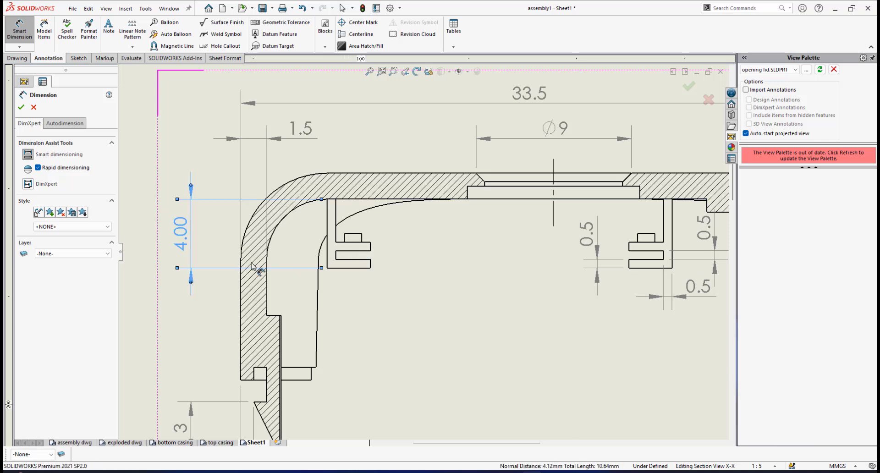
# Set the new clip-height dimension to no decimal places and put its arrows inside the extension lines.
pyautogui.scroll(5, 246, 270)
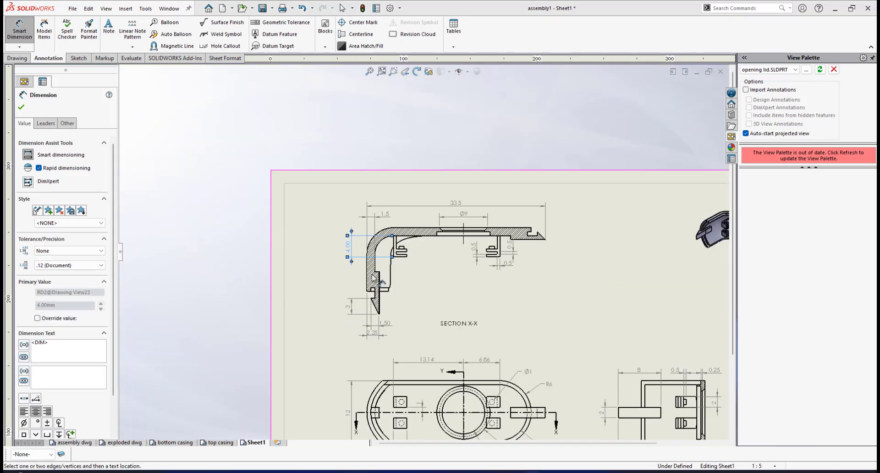
pyautogui.scroll(-4, 359, 274)
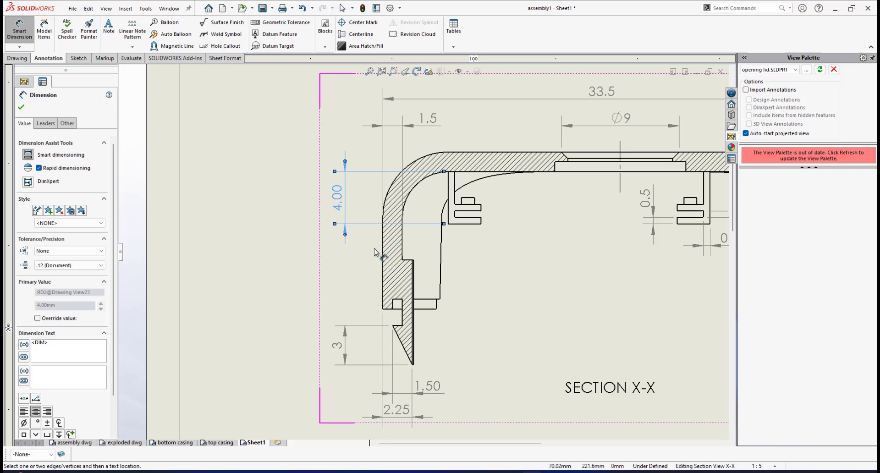
pyautogui.click(96, 266)
pyautogui.click(45, 274)
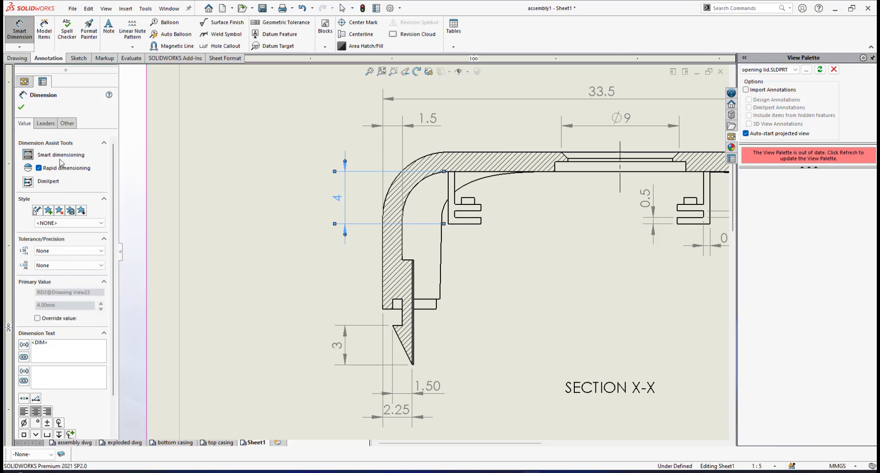
pyautogui.click(21, 107)
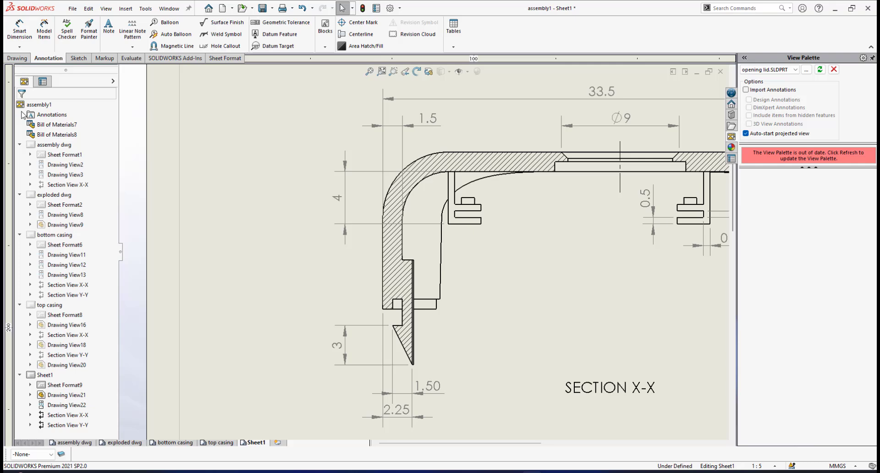
pyautogui.click(344, 175)
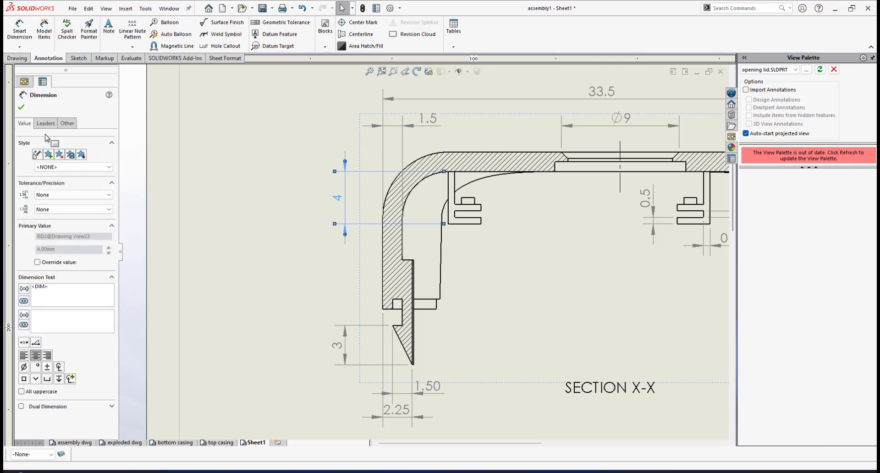
pyautogui.click(47, 126)
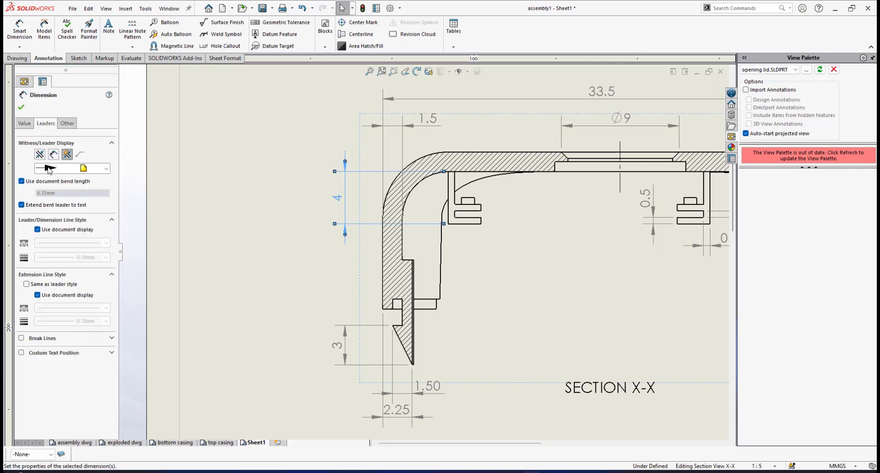
pyautogui.click(21, 108)
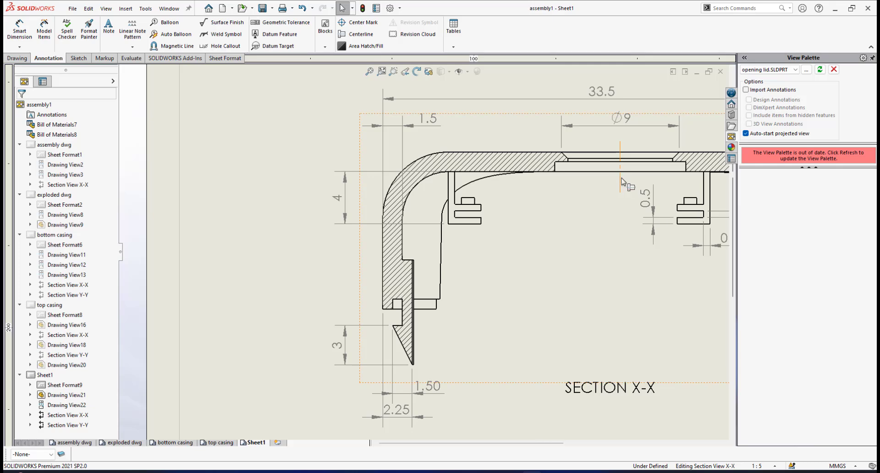
# Examine Section X-X for missing dimensions, comparing the snap end's undercut and pointed tip with the dimensioned leg hook.
pyautogui.scroll(3, 608, 180)
pyautogui.scroll(-4, 568, 213)
pyautogui.scroll(-4, 557, 205)
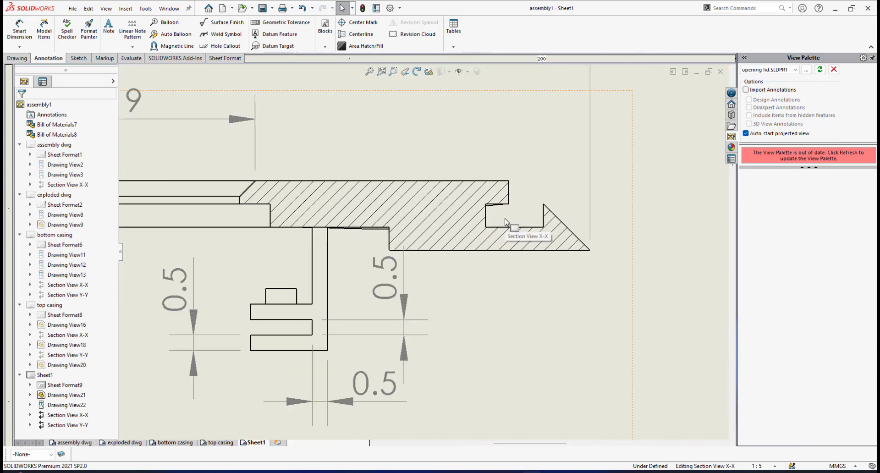
pyautogui.scroll(2, 449, 248)
pyautogui.scroll(2, 435, 255)
pyautogui.scroll(-5, 256, 348)
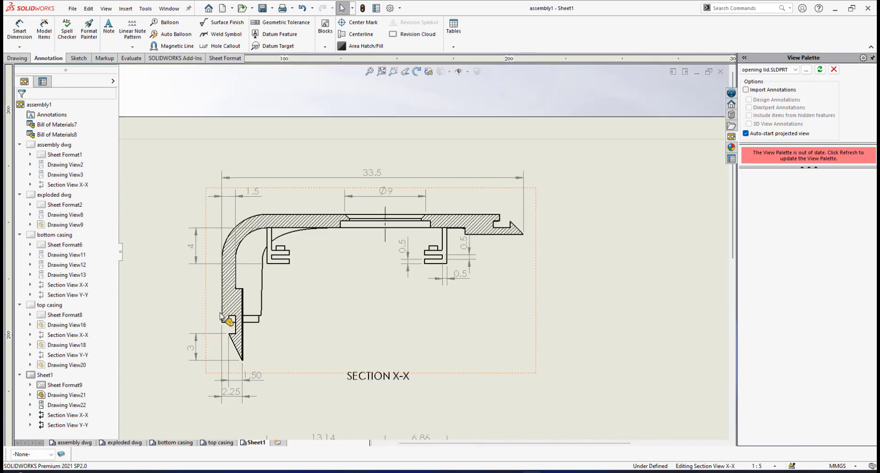
pyautogui.keyDown('ctrl'); pyautogui.moveTo(298, 393); pyautogui.dragTo(363, 348, button='middle'); pyautogui.keyUp('ctrl')
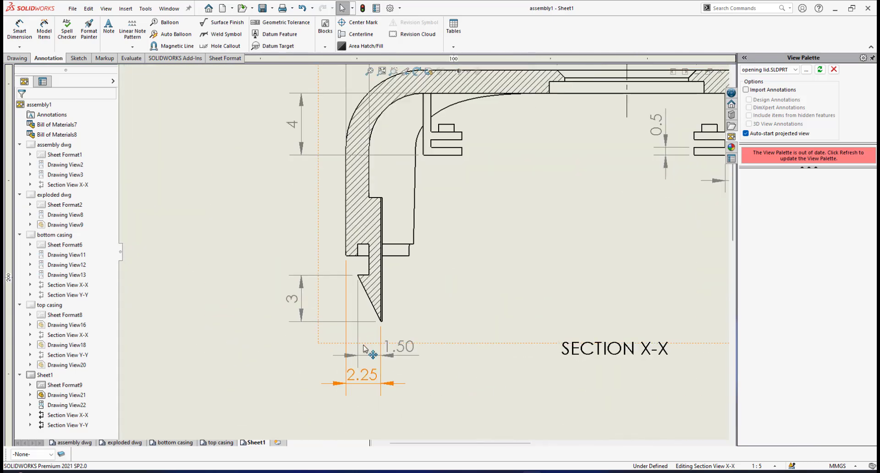
pyautogui.scroll(5, 538, 303)
pyautogui.scroll(-6, 599, 208)
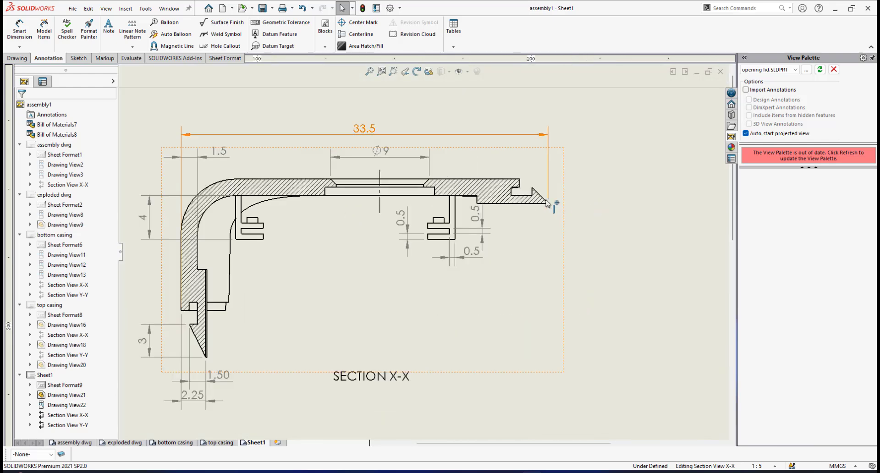
# Dimension the vertical height of the snap end's pointed tip in Section X-X, placing it beyond the tip.
pyautogui.click(17, 26)
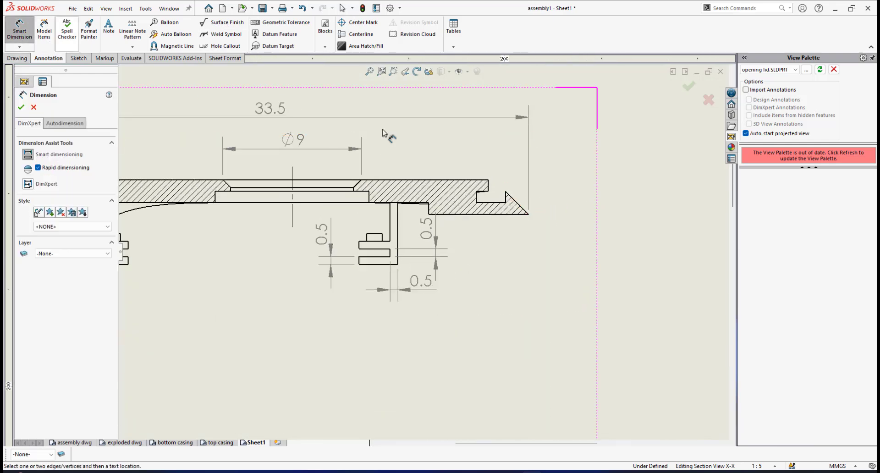
pyautogui.click(504, 191)
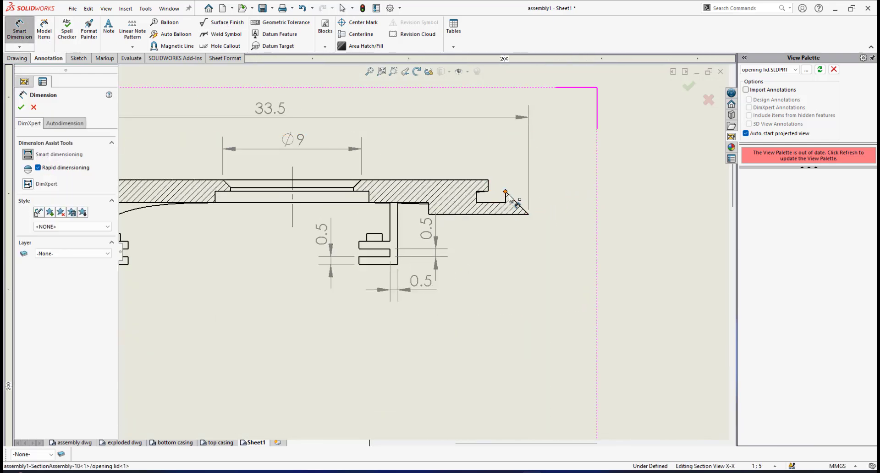
pyautogui.click(528, 214)
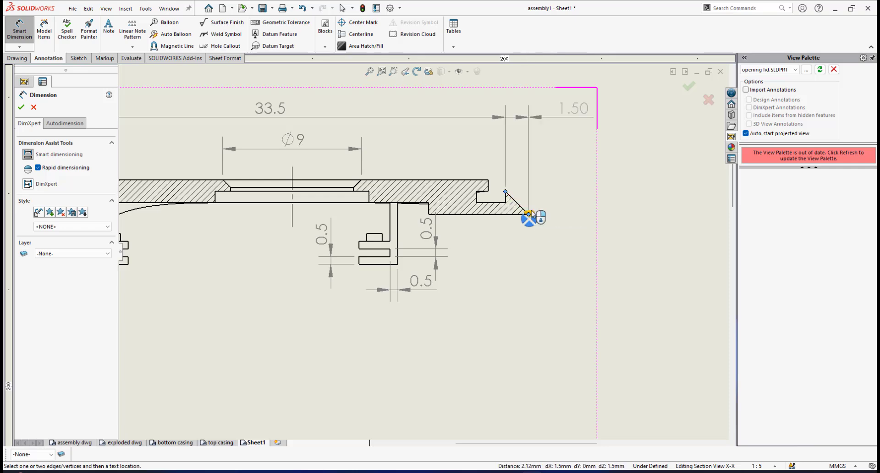
pyautogui.click(537, 217)
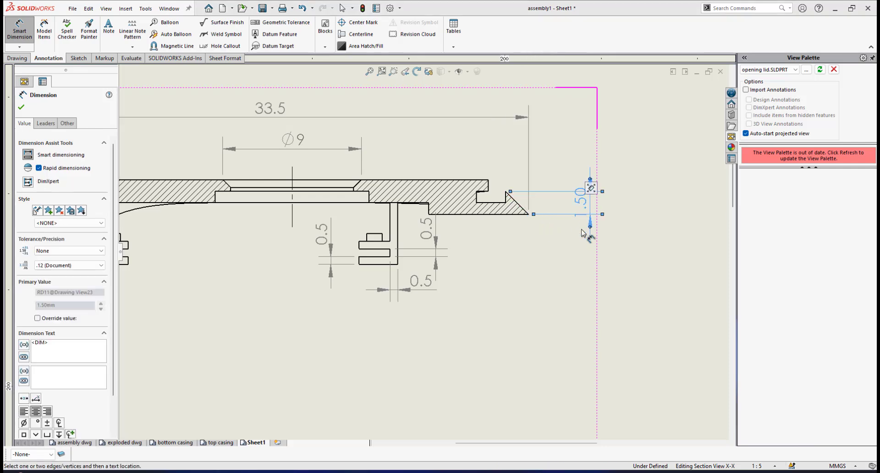
# Move the tip-height dimension's text below its extension lines and set its precision to one decimal place.
pyautogui.moveTo(580, 197); pyautogui.dragTo(572, 232)
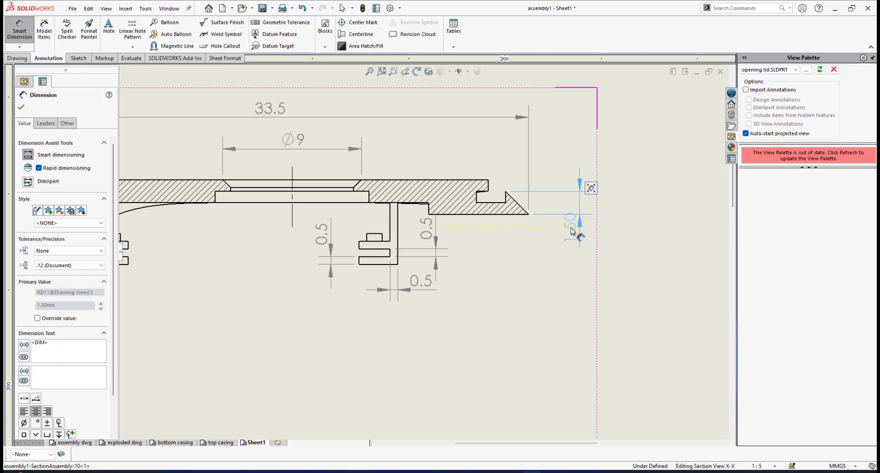
pyautogui.moveTo(568, 236); pyautogui.dragTo(568, 235)
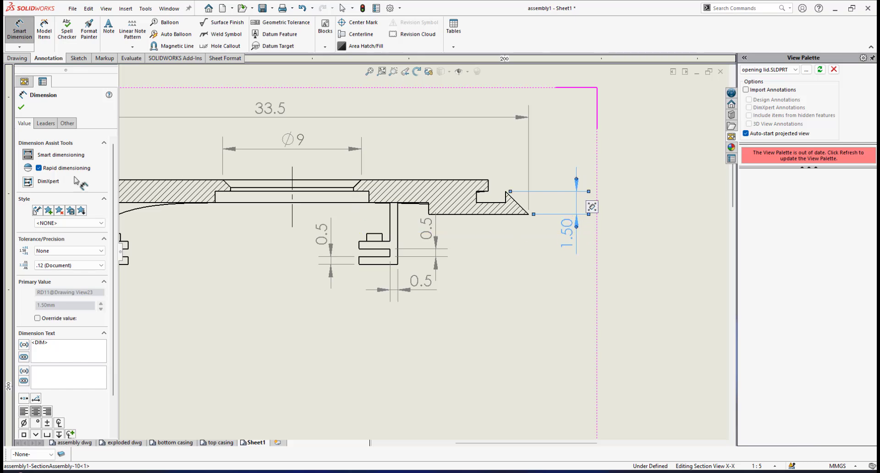
pyautogui.click(69, 265)
pyautogui.click(45, 282)
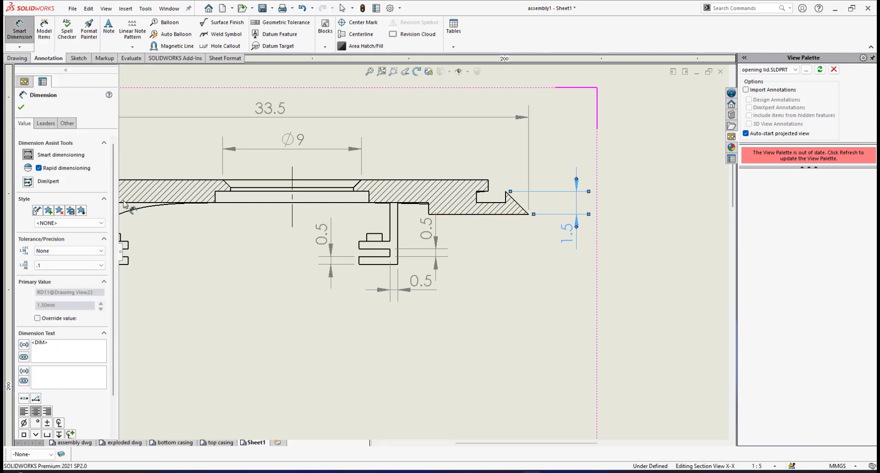
# Dimension the horizontal width of the snap end's pointed tip, placing it above the tip and below the overall length dimension.
pyautogui.scroll(-2, 502, 211)
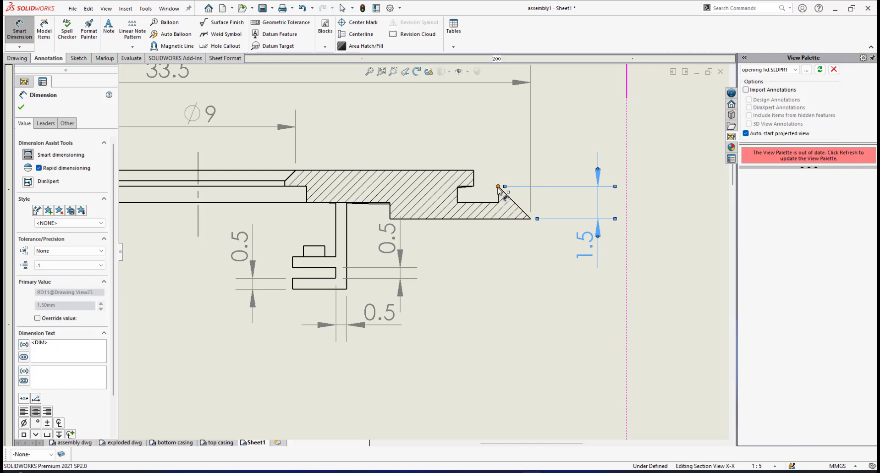
pyautogui.click(530, 219)
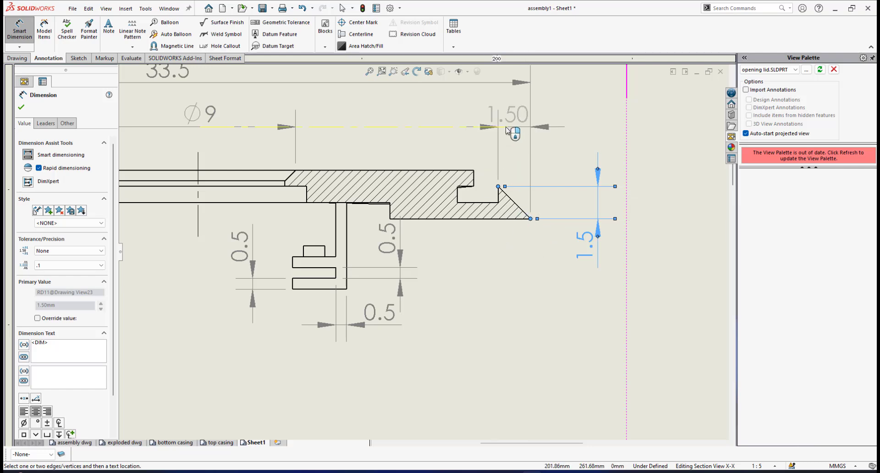
pyautogui.click(515, 130)
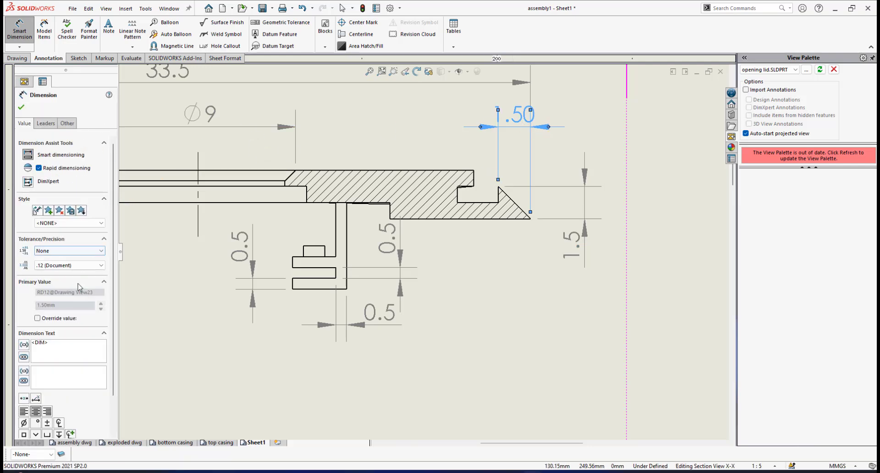
# Set the tip-width dimension to one decimal place and move its text outside the extension lines.
pyautogui.click(75, 266)
pyautogui.click(51, 279)
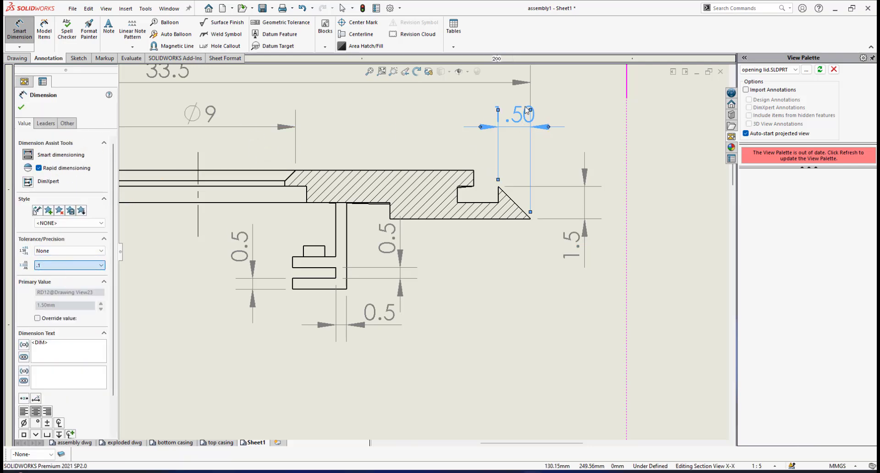
pyautogui.moveTo(543, 116); pyautogui.dragTo(557, 113)
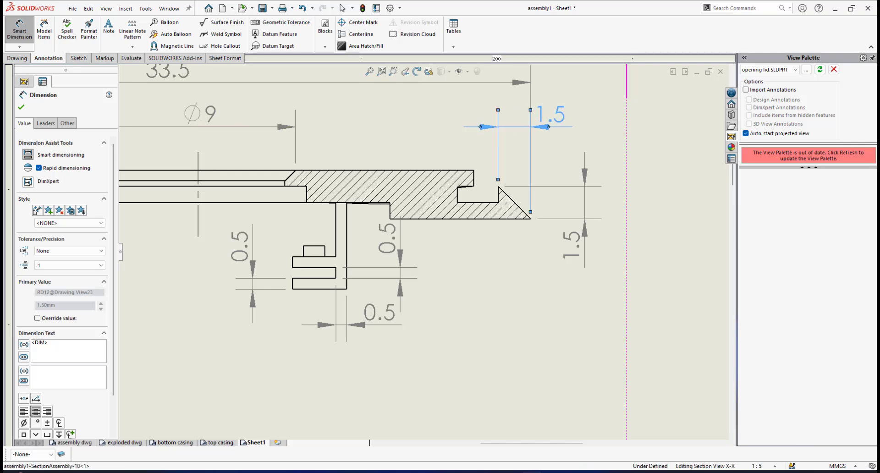
# Move the tip-height dimension's text closer to its lower extension line.
pyautogui.moveTo(568, 253); pyautogui.dragTo(565, 229)
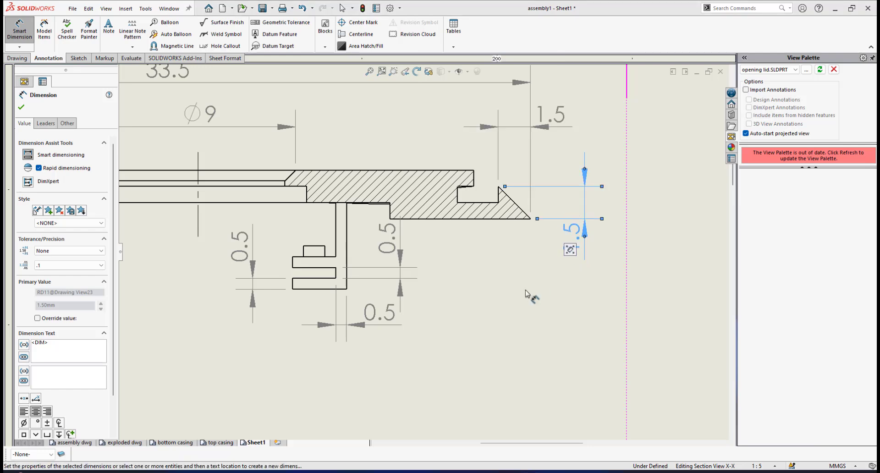
pyautogui.press('Escape')
pyautogui.scroll(-2, 488, 229)
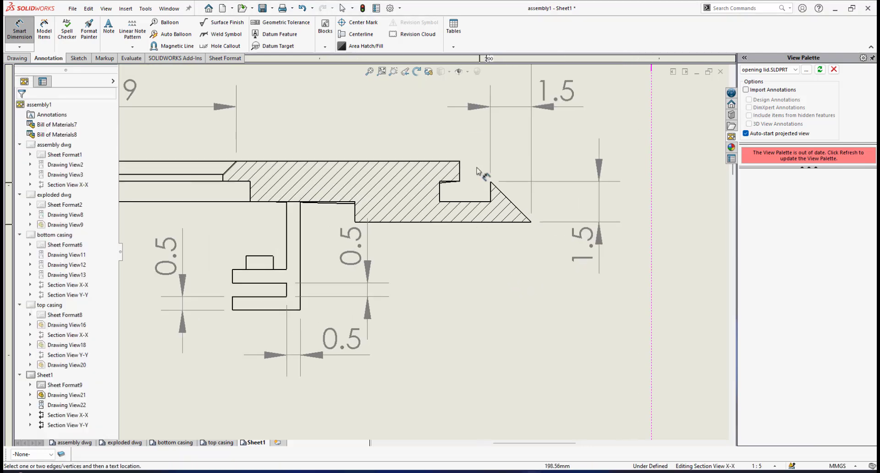
# Dimension the snap end's overall vertical thickness from the lid's top corner to the pointed tip, placing it outside the tip-height dimension.
pyautogui.scroll(-1, 501, 201)
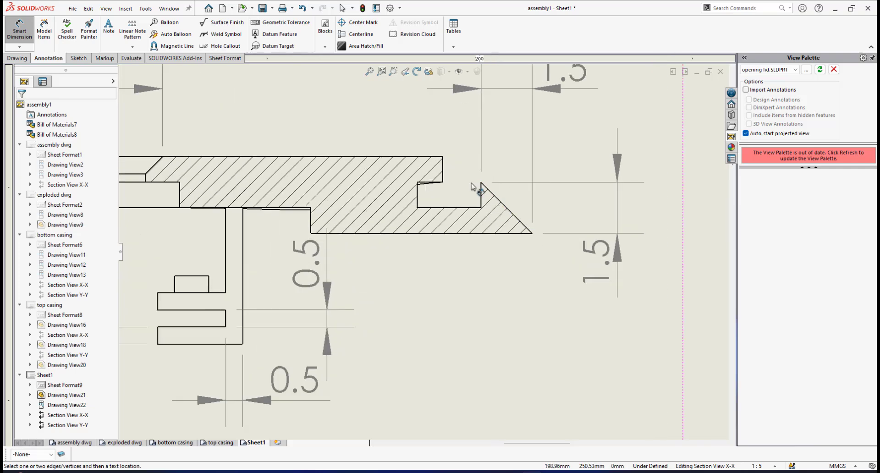
pyautogui.scroll(5, 472, 185)
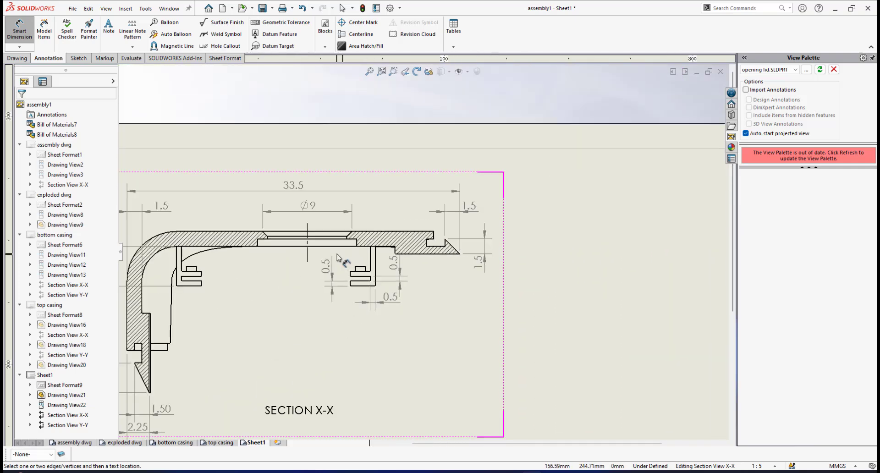
pyautogui.scroll(1, 337, 258)
pyautogui.scroll(-3, 430, 255)
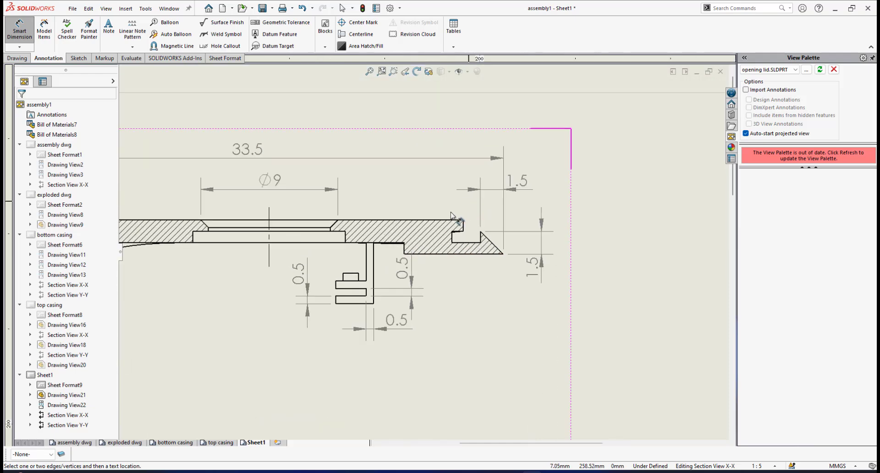
pyautogui.scroll(-2, 512, 258)
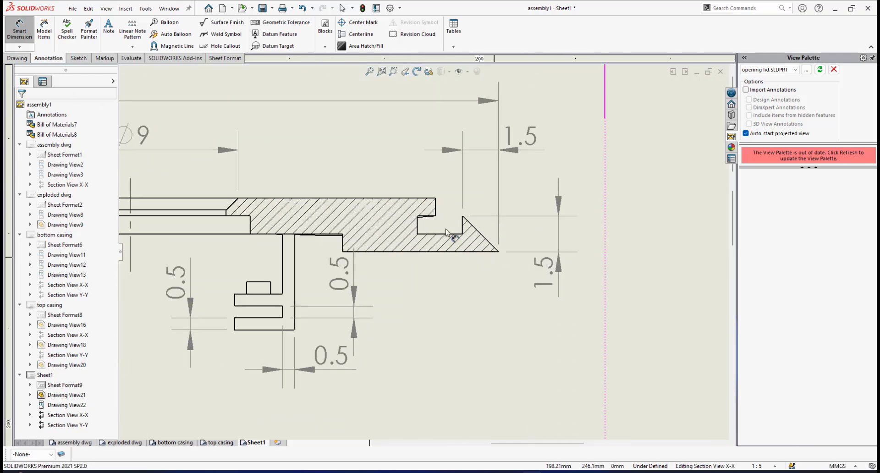
pyautogui.click(435, 198)
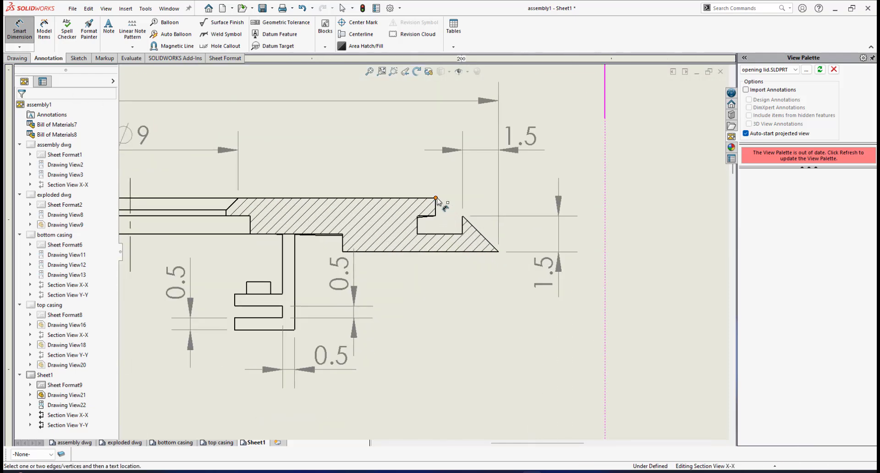
pyautogui.click(498, 252)
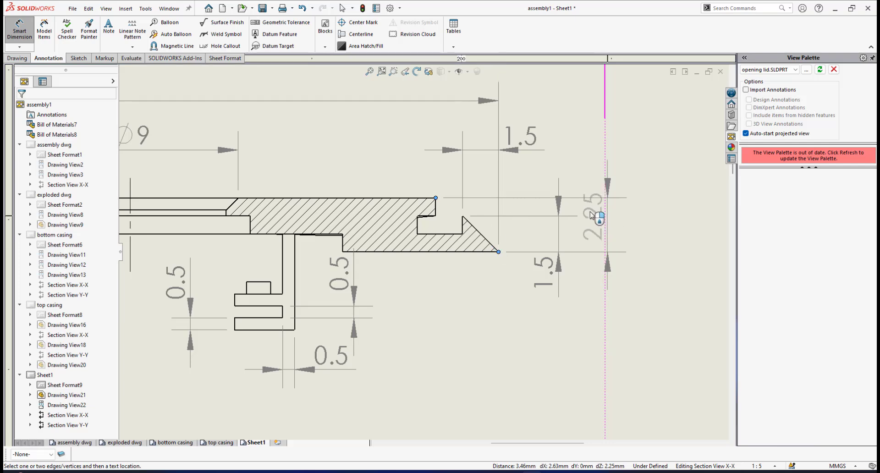
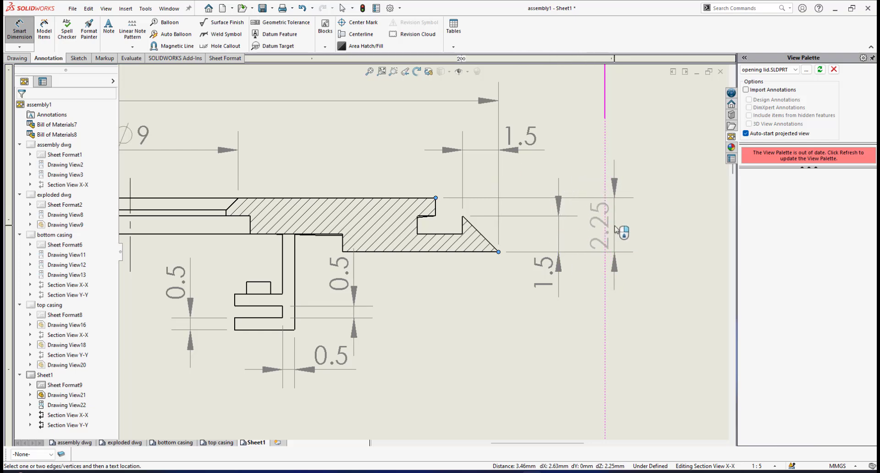
pyautogui.click(616, 229)
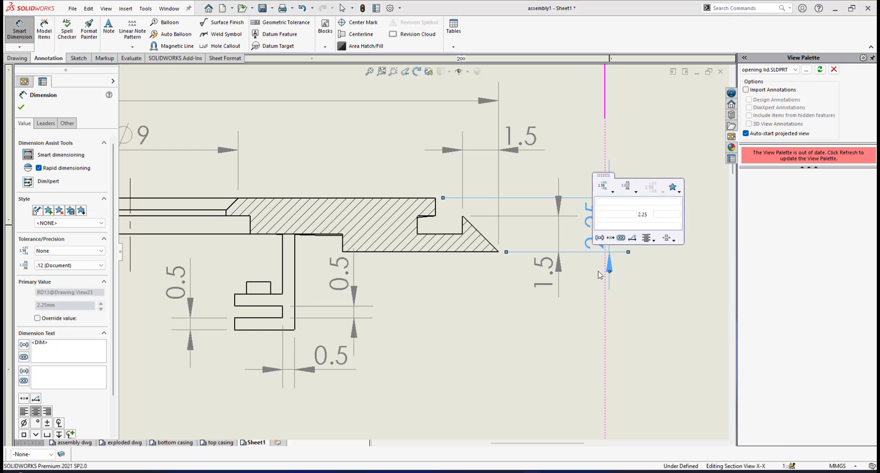
# Examine Section X-X's snap end, clips and lower leg hook for missing dimensions.
pyautogui.scroll(5, 384, 254)
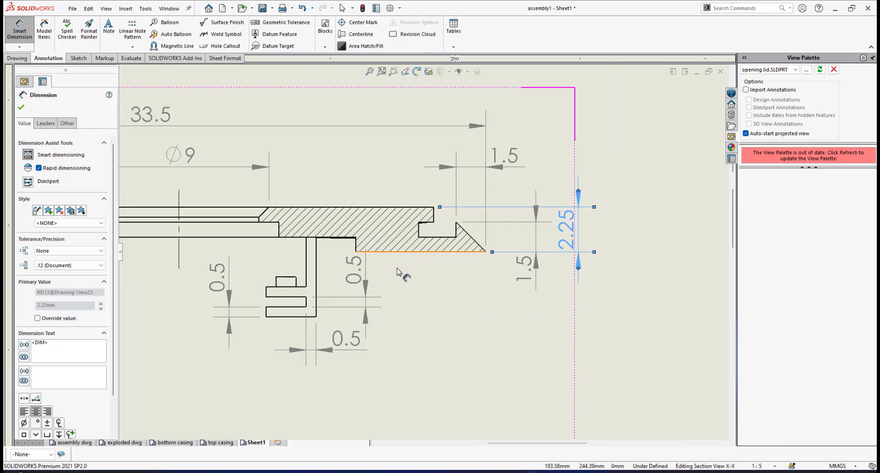
pyautogui.scroll(-3, 273, 304)
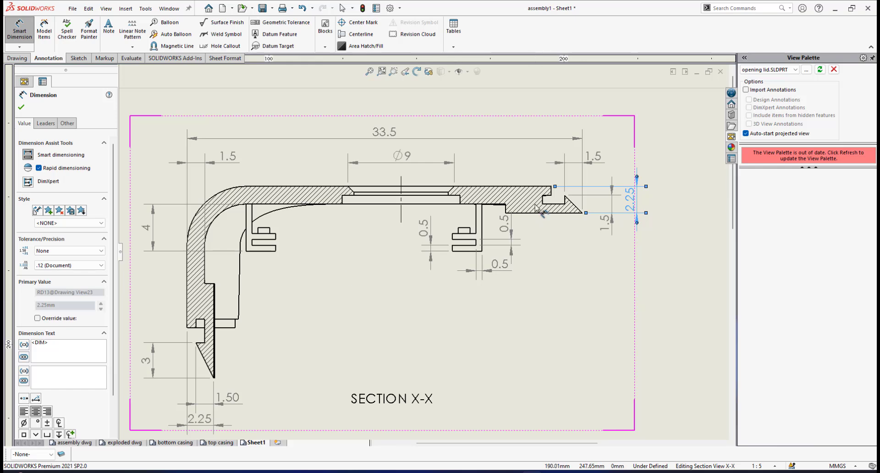
pyautogui.scroll(-2, 538, 208)
pyautogui.scroll(3, 466, 262)
pyautogui.scroll(-2, 266, 321)
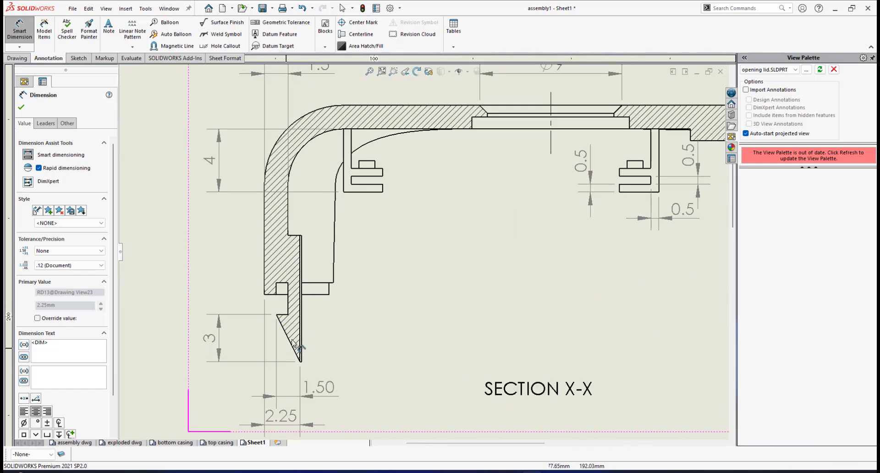
pyautogui.scroll(-2, 293, 343)
pyautogui.scroll(3, 348, 339)
pyautogui.scroll(-4, 343, 321)
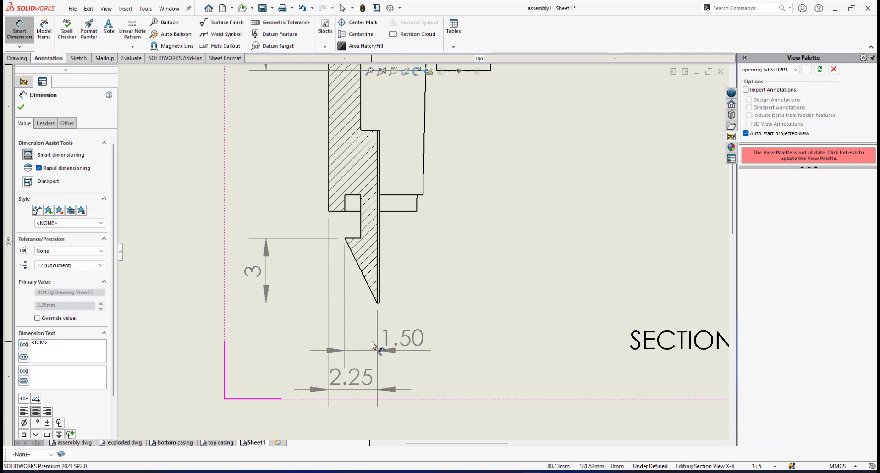
pyautogui.scroll(4, 393, 238)
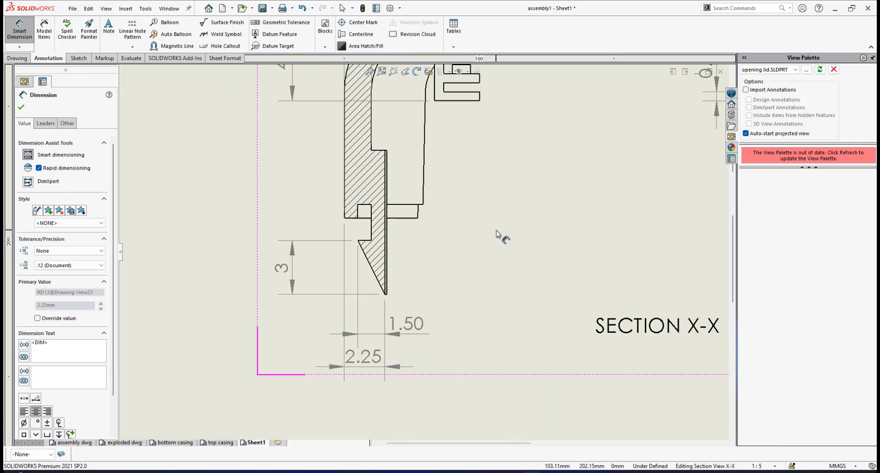
pyautogui.scroll(-2, 594, 188)
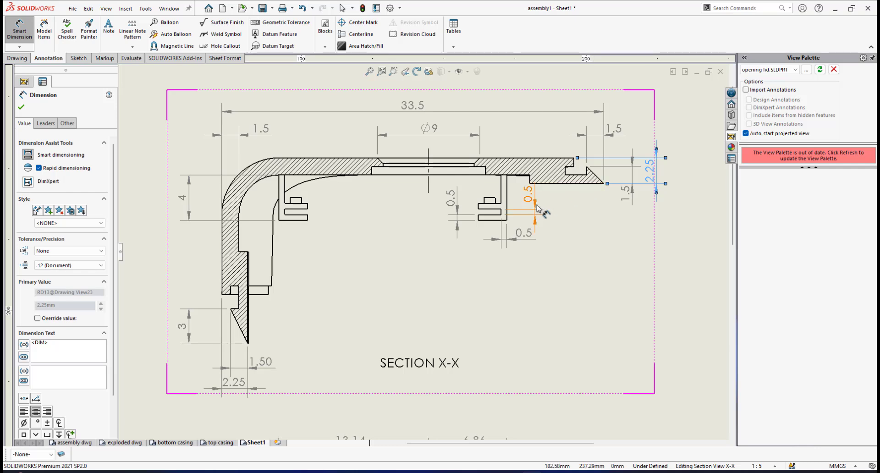
pyautogui.scroll(-6, 467, 260)
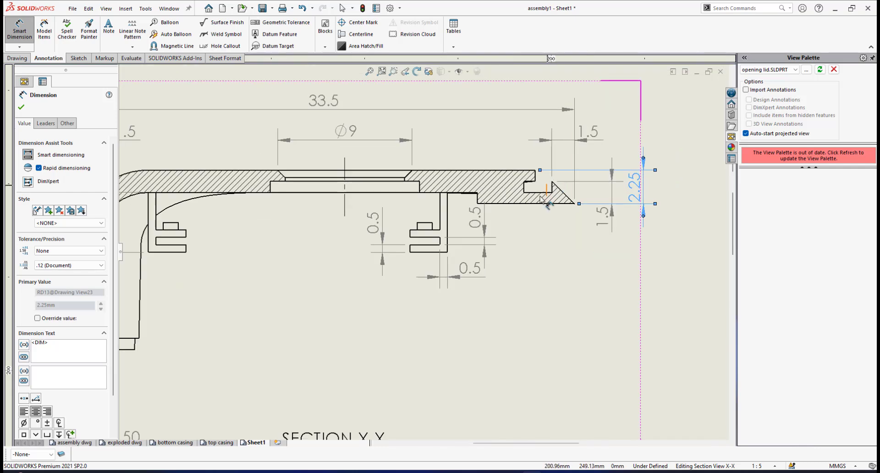
pyautogui.scroll(3, 483, 243)
pyautogui.scroll(-2, 484, 244)
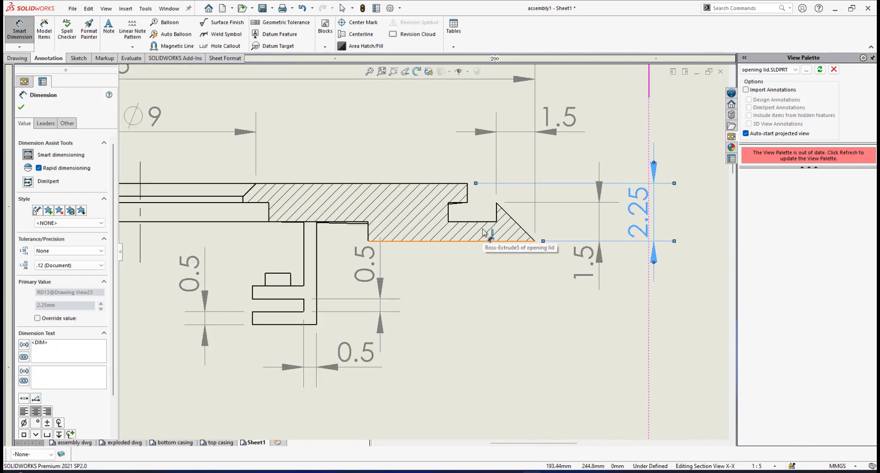
pyautogui.scroll(2, 413, 247)
pyautogui.scroll(-2, 451, 262)
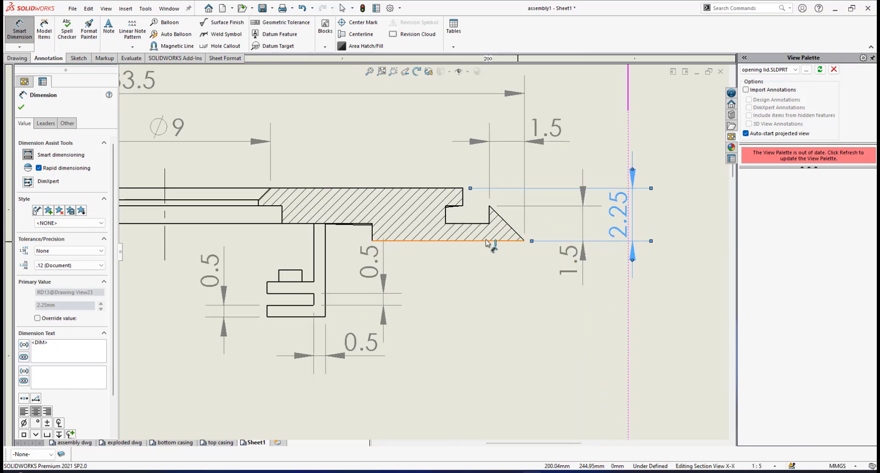
pyautogui.scroll(5, 487, 242)
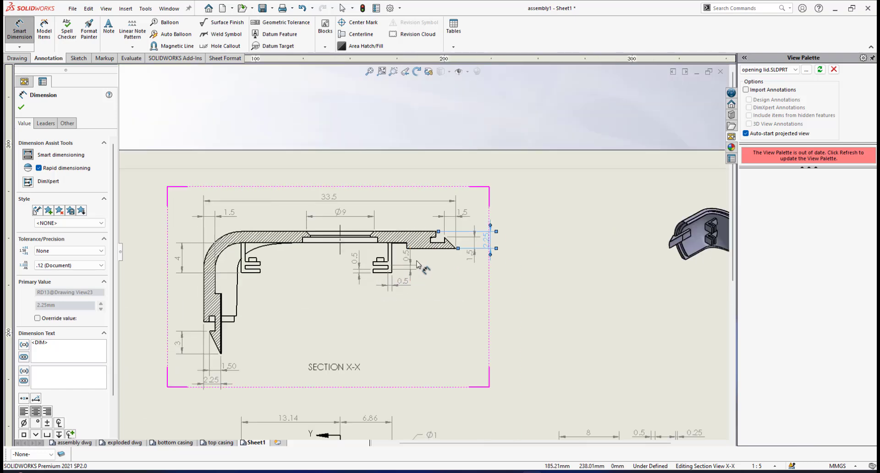
# Dimension the horizontal distance from the hole's centerline to the snap end's tip, placing it below the clip dimensions in Section X-X.
pyautogui.scroll(-2, 417, 263)
pyautogui.scroll(2, 417, 263)
pyautogui.scroll(-2, 416, 263)
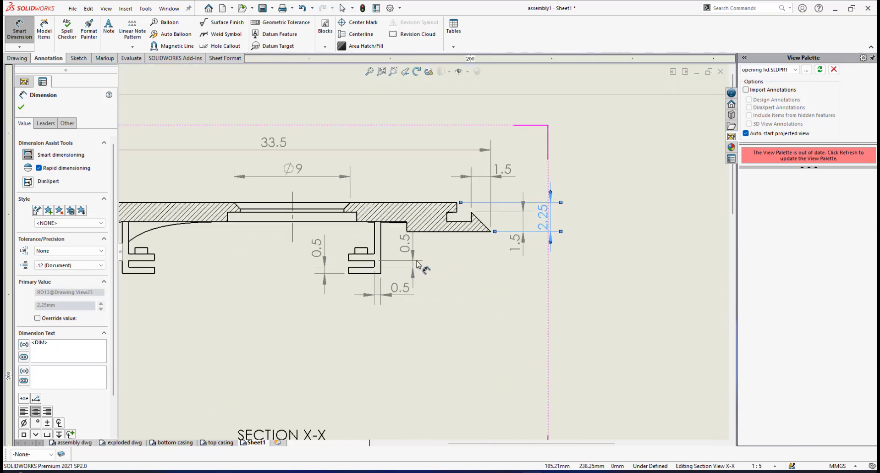
pyautogui.scroll(-1, 504, 251)
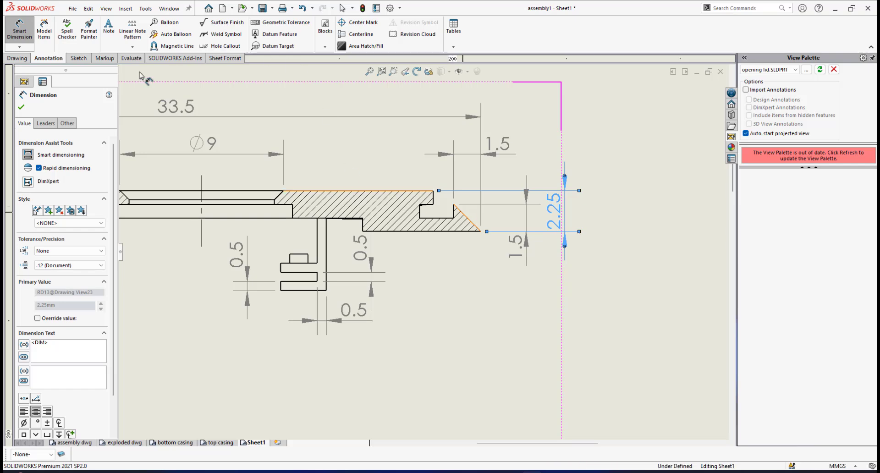
pyautogui.click(201, 236)
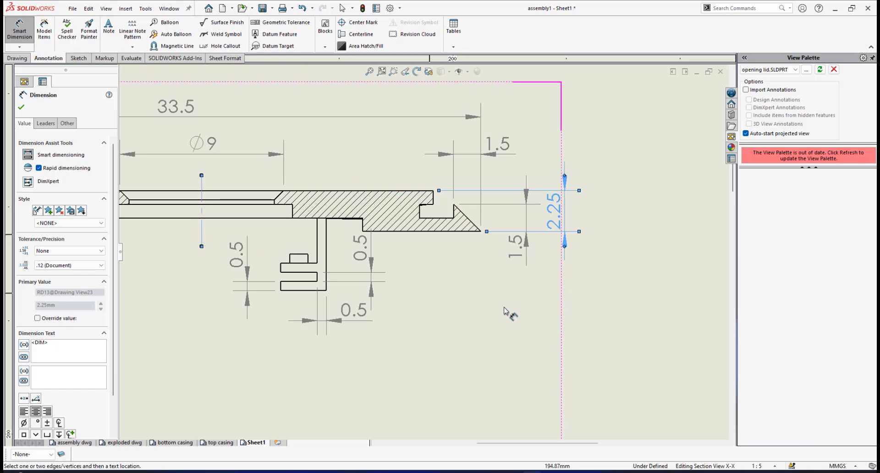
pyautogui.click(480, 232)
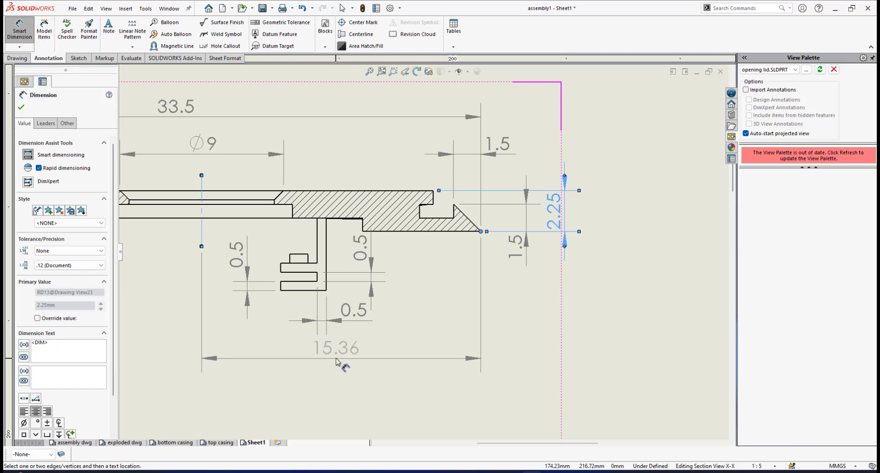
pyautogui.click(337, 356)
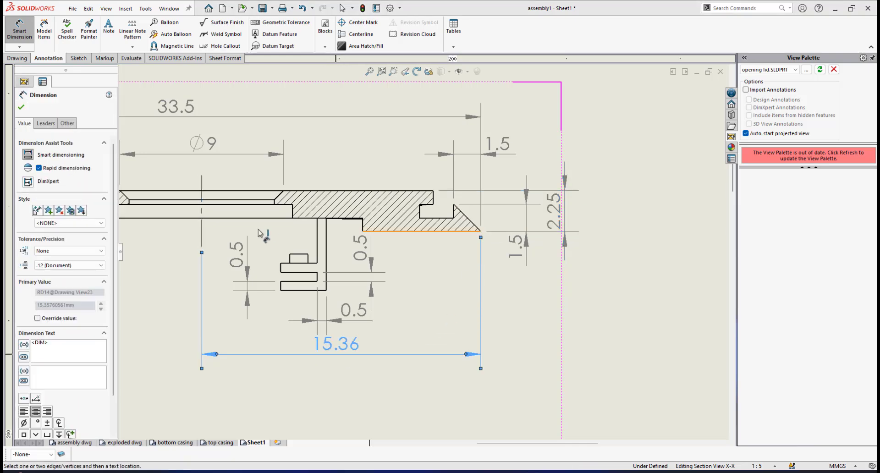
# Review the dimensions across Section X-X, the plan view and Section Y-Y for completeness.
pyautogui.scroll(3, 235, 252)
pyautogui.scroll(-2, 389, 231)
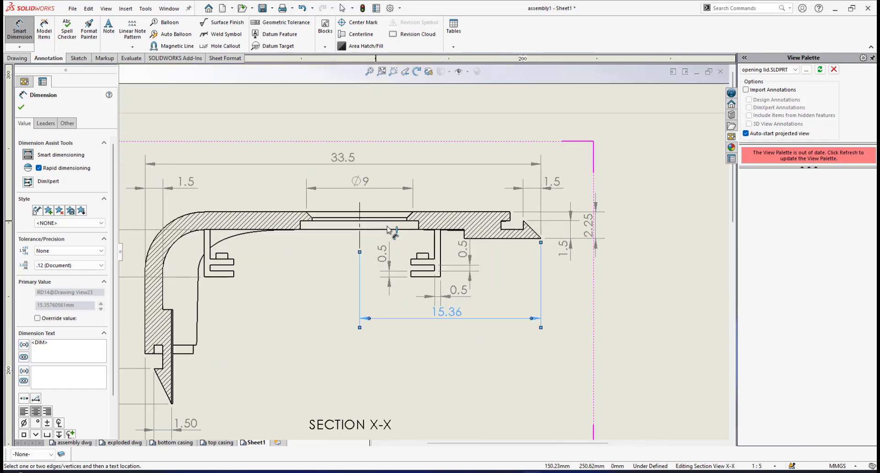
pyautogui.scroll(-3, 538, 239)
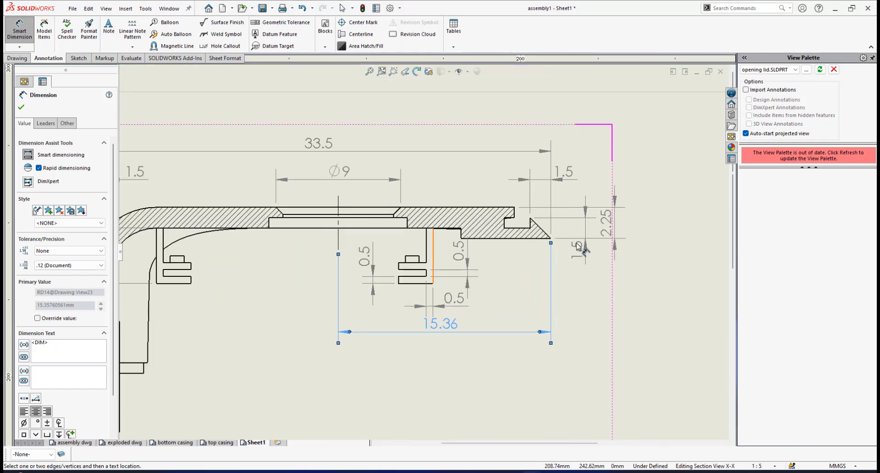
pyautogui.scroll(-2, 353, 348)
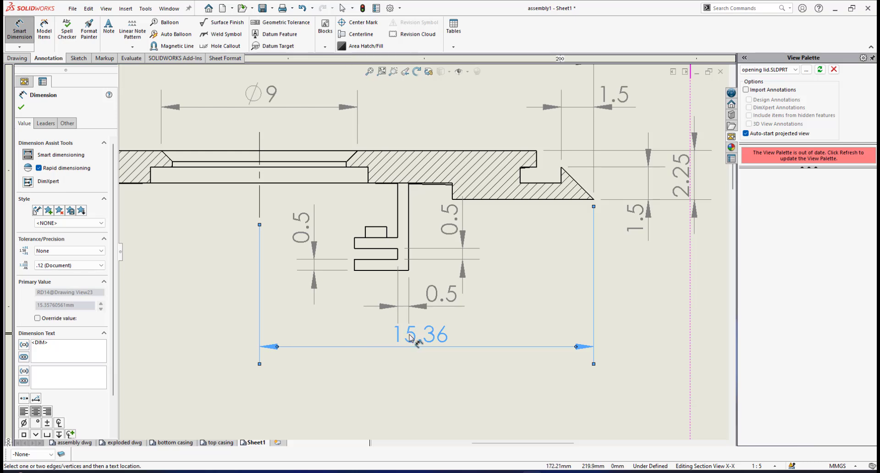
pyautogui.scroll(5, 367, 343)
pyautogui.scroll(-5, 340, 377)
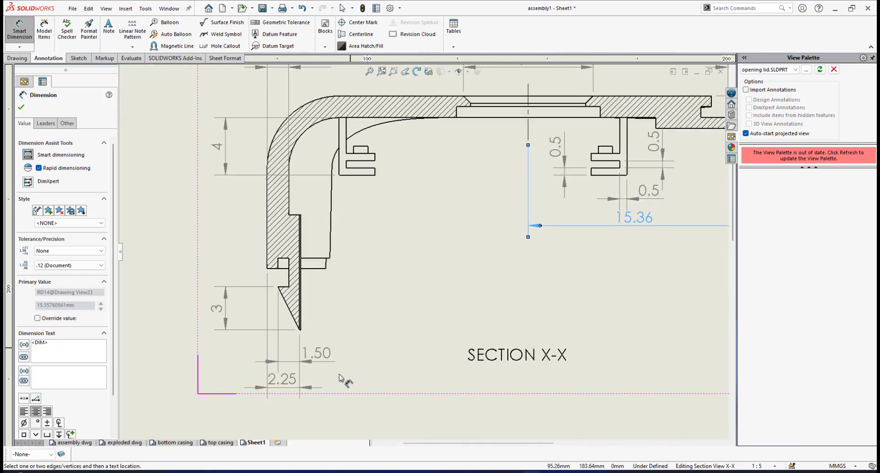
pyautogui.scroll(3, 340, 378)
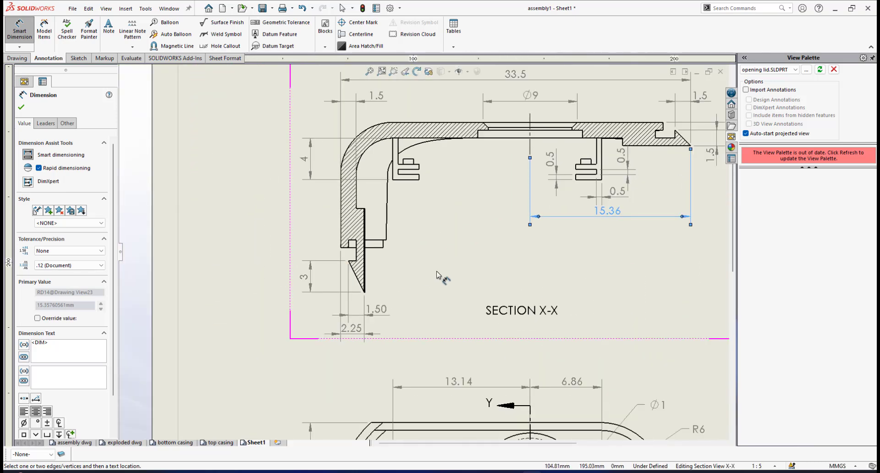
pyautogui.scroll(3, 438, 268)
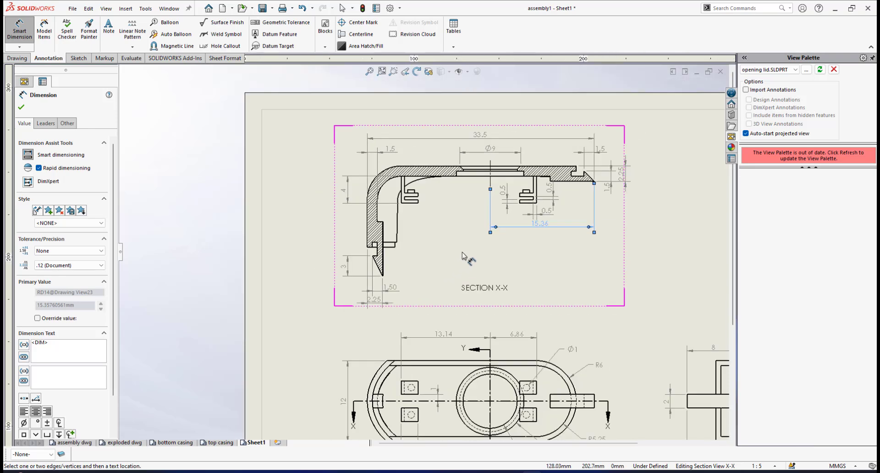
pyautogui.scroll(-4, 480, 247)
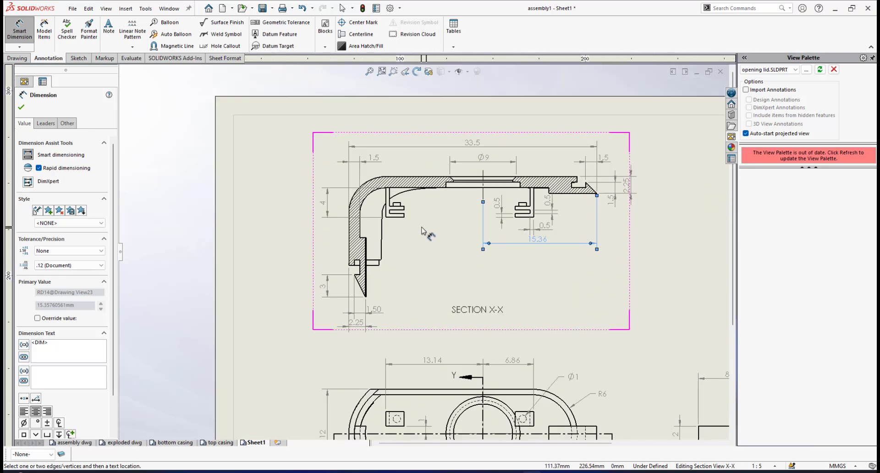
pyautogui.scroll(-1, 328, 288)
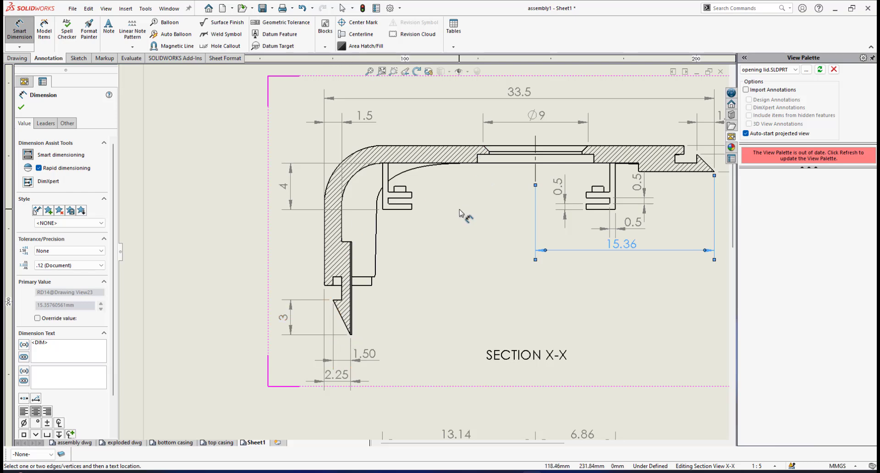
pyautogui.scroll(5, 460, 213)
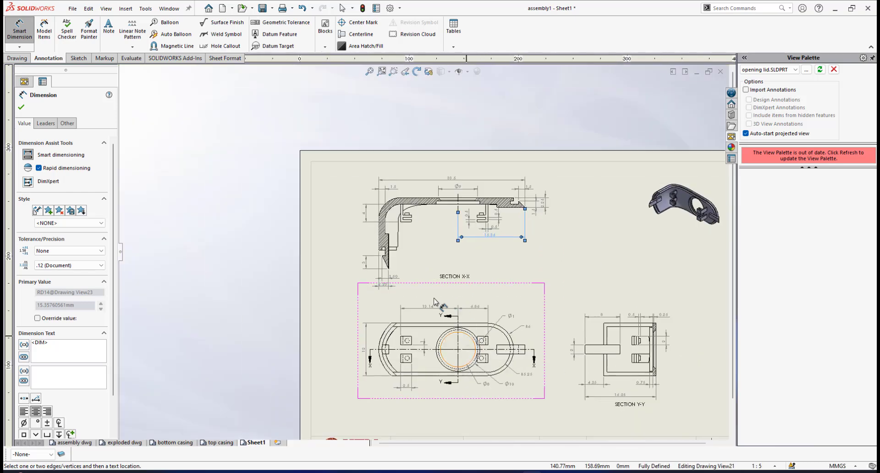
pyautogui.scroll(-3, 357, 336)
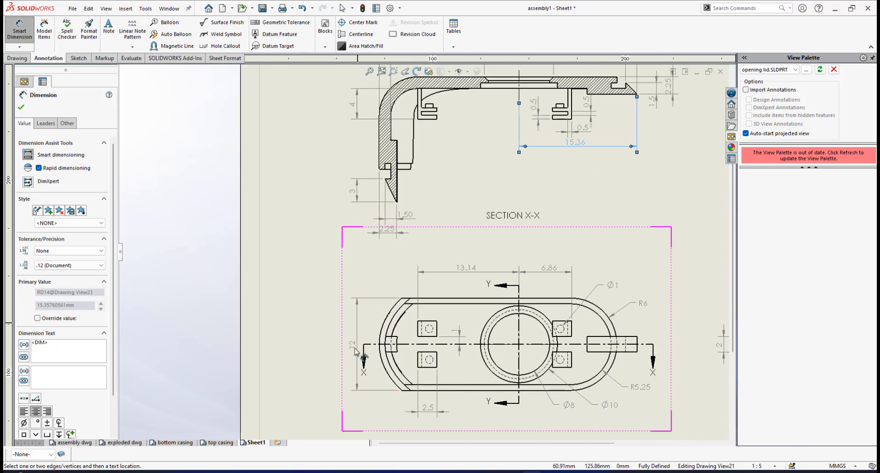
pyautogui.scroll(3, 423, 252)
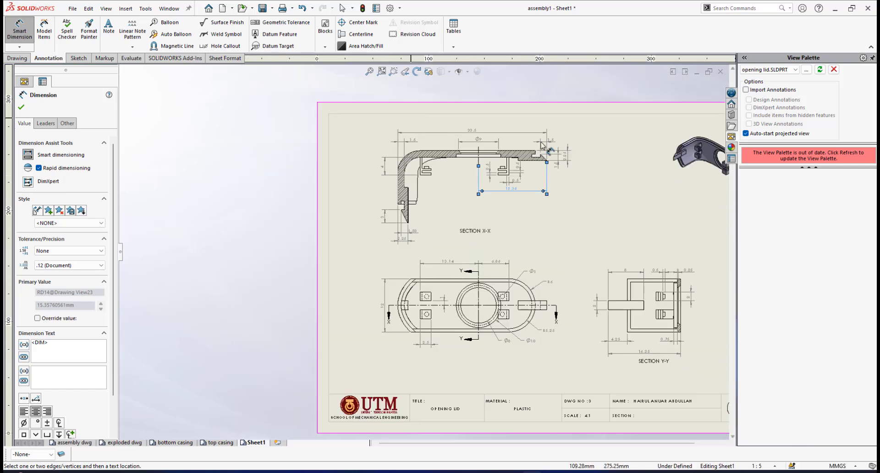
pyautogui.scroll(-2, 608, 318)
pyautogui.scroll(-5, 646, 369)
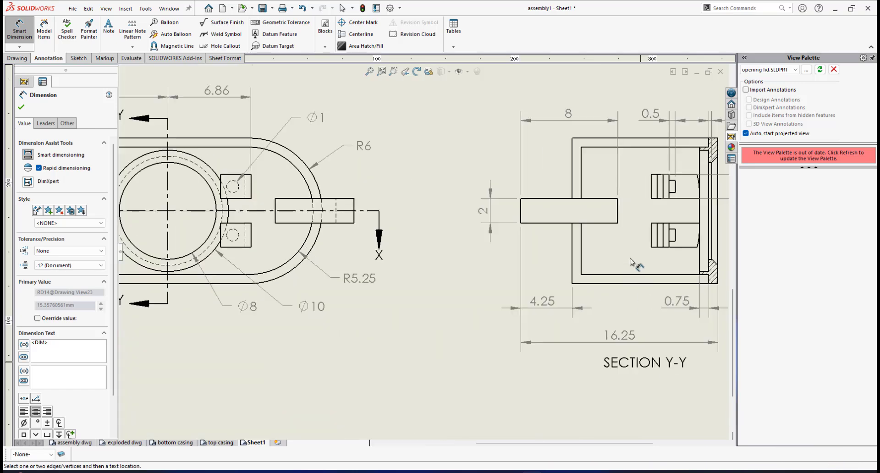
# Check the dimensions in Section Y-Y and the plan view, and those around Section X-X's clips and snap end, for gaps.
pyautogui.scroll(4, 587, 307)
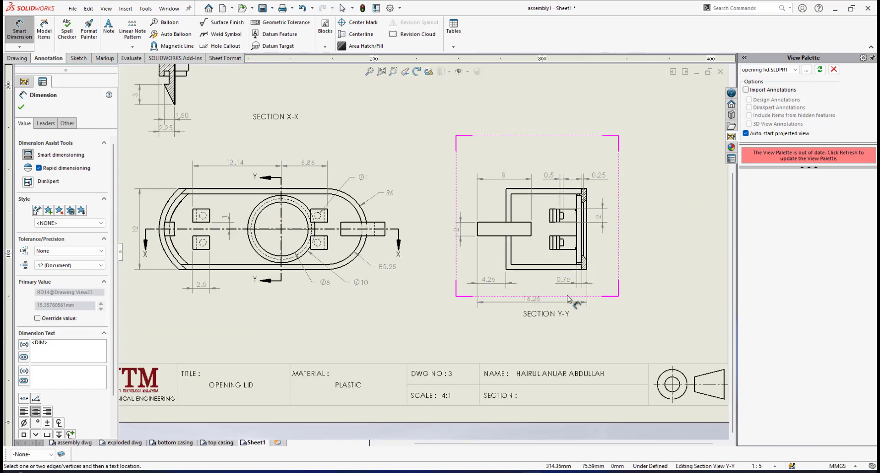
pyautogui.press('f')
pyautogui.scroll(-2, 343, 171)
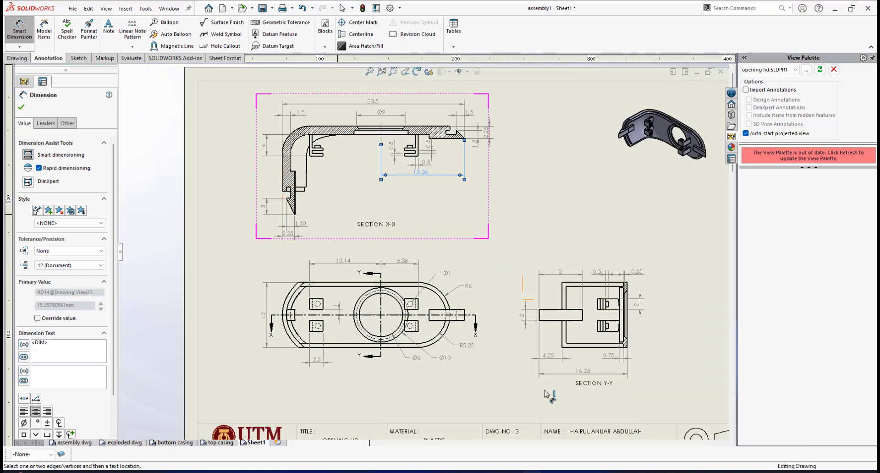
pyautogui.press('f')
pyautogui.scroll(-3, 328, 205)
pyautogui.scroll(-2, 327, 201)
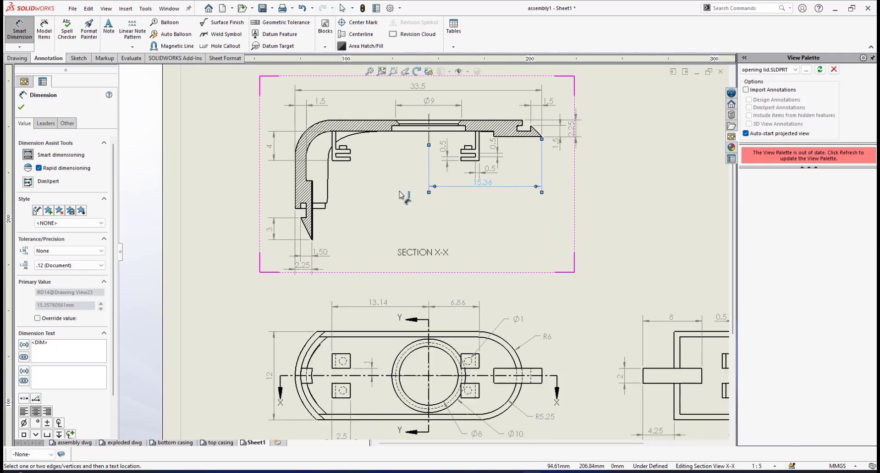
pyautogui.scroll(1, 469, 175)
pyautogui.scroll(-2, 480, 216)
pyautogui.scroll(-2, 472, 164)
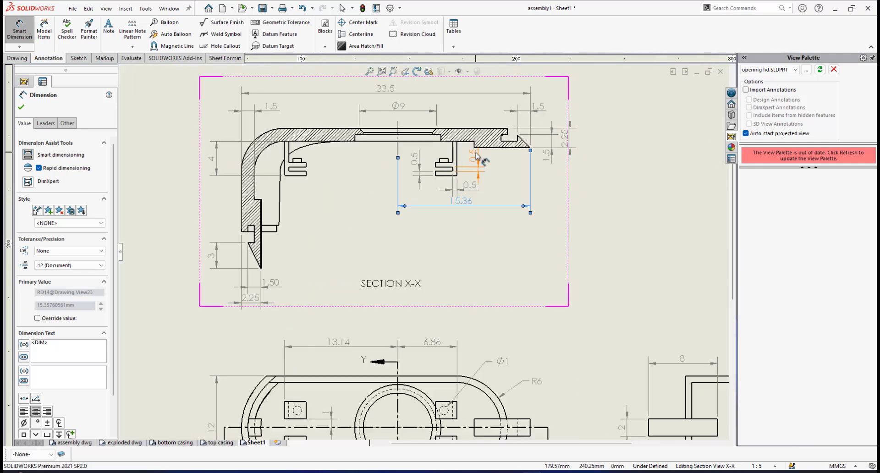
pyautogui.scroll(1, 527, 188)
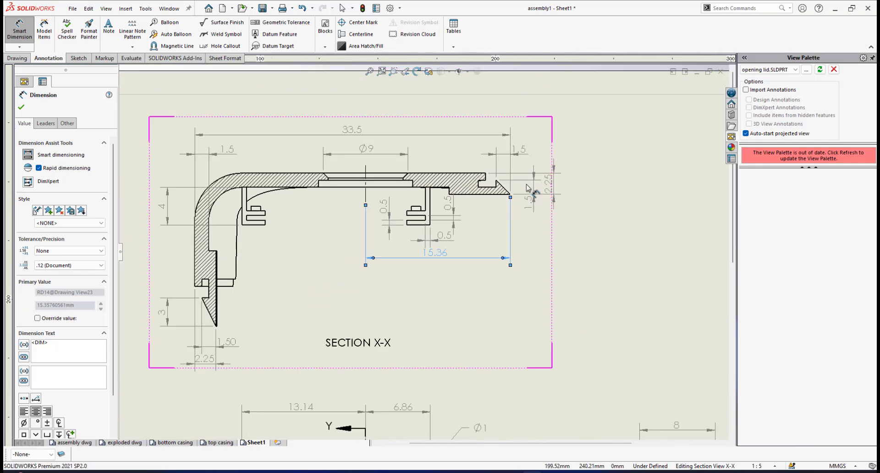
# Dimension the horizontal width of the notch in Section X-X's snap end, placing it below the snap end.
pyautogui.scroll(-4, 526, 188)
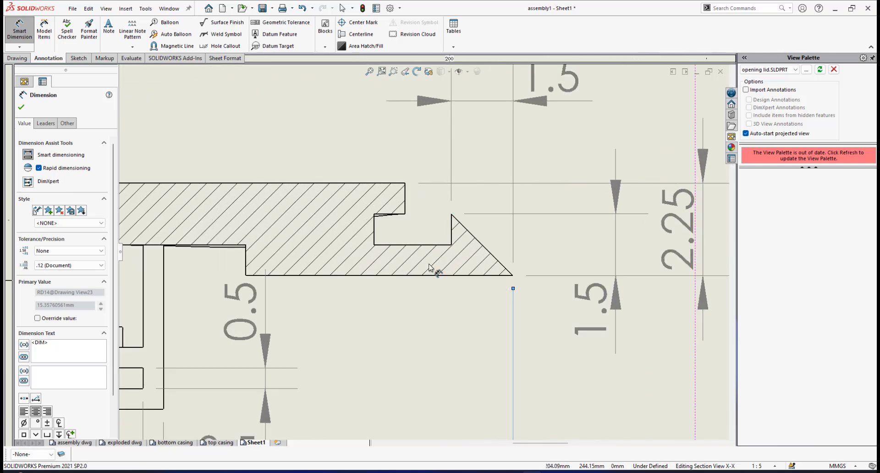
pyautogui.click(452, 227)
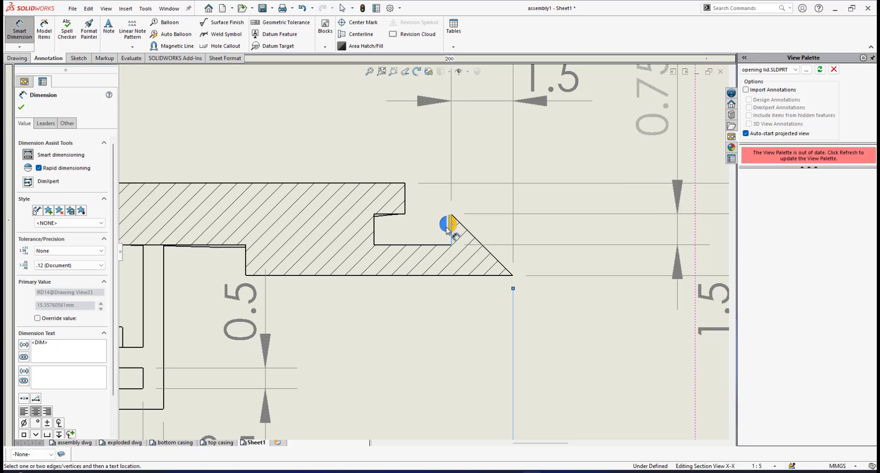
pyautogui.click(376, 229)
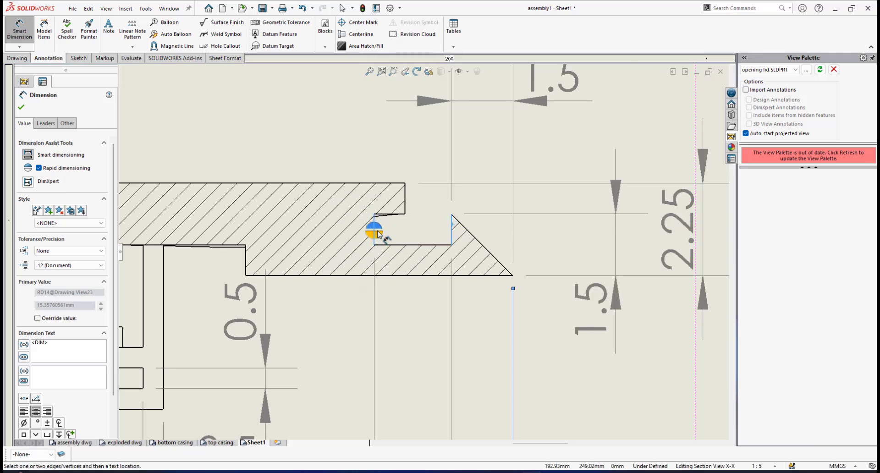
pyautogui.click(379, 233)
pyautogui.scroll(2, 406, 353)
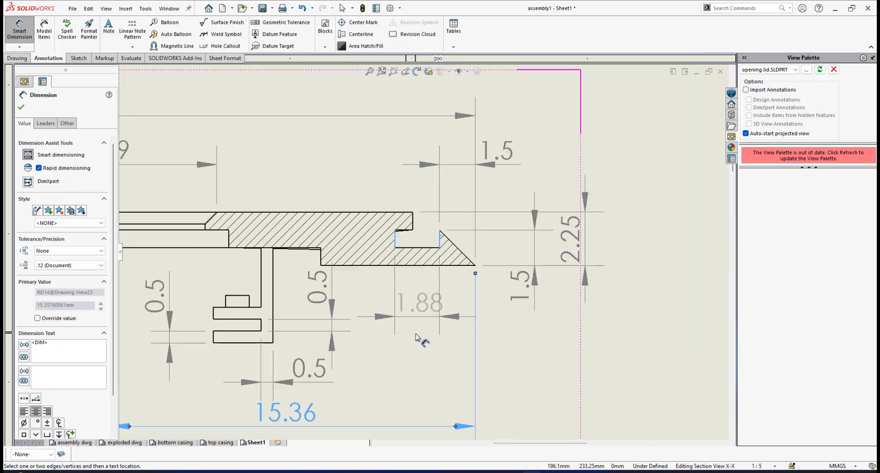
pyautogui.click(416, 333)
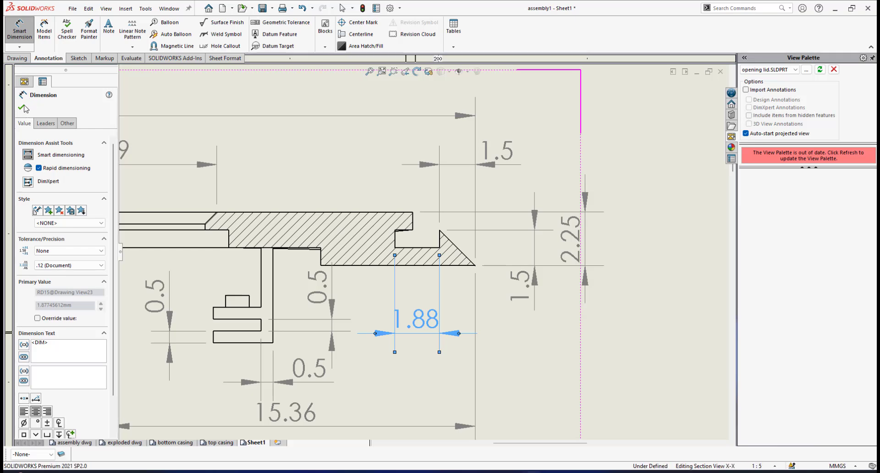
pyautogui.click(21, 107)
# Offset the notch width dimension's text to the side of its extension lines and set its arrows to outside.
pyautogui.moveTo(416, 319); pyautogui.dragTo(478, 302)
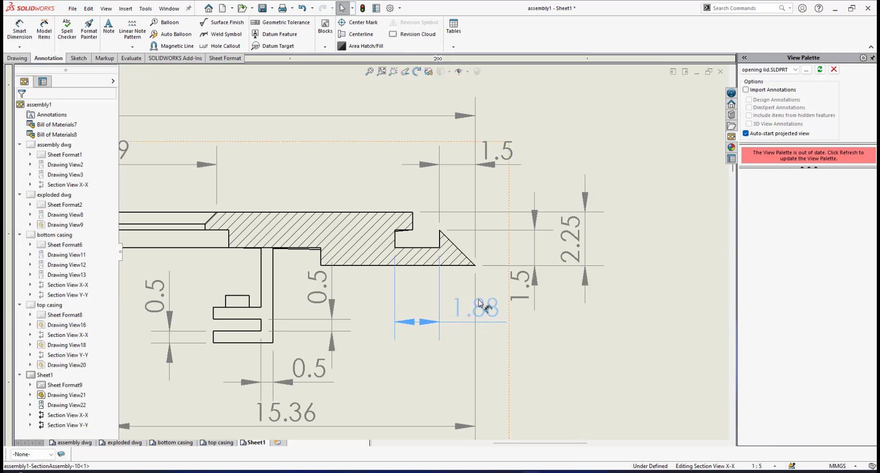
pyautogui.scroll(5, 371, 299)
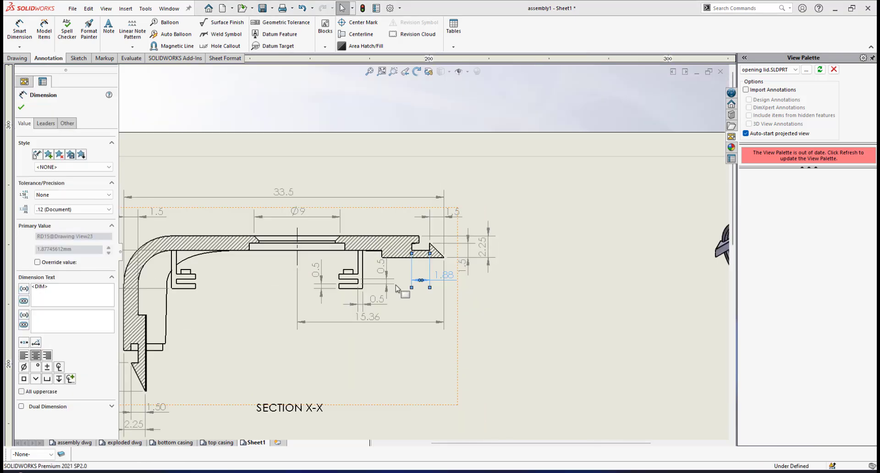
pyautogui.click(46, 124)
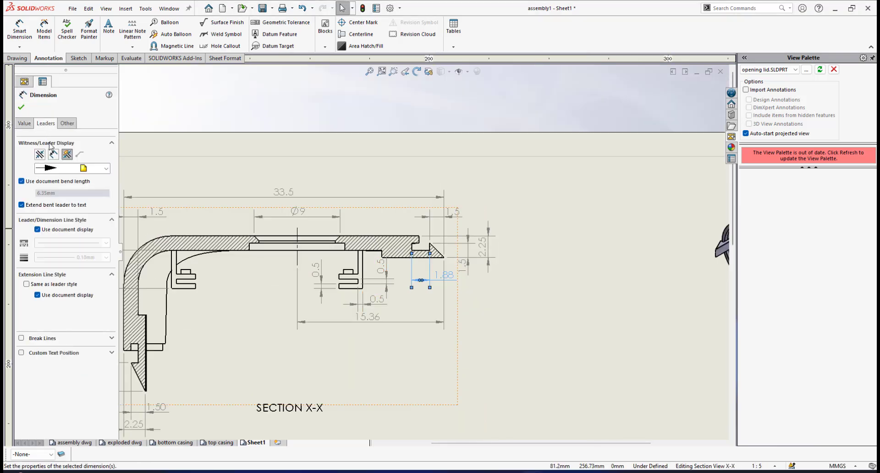
pyautogui.click(40, 155)
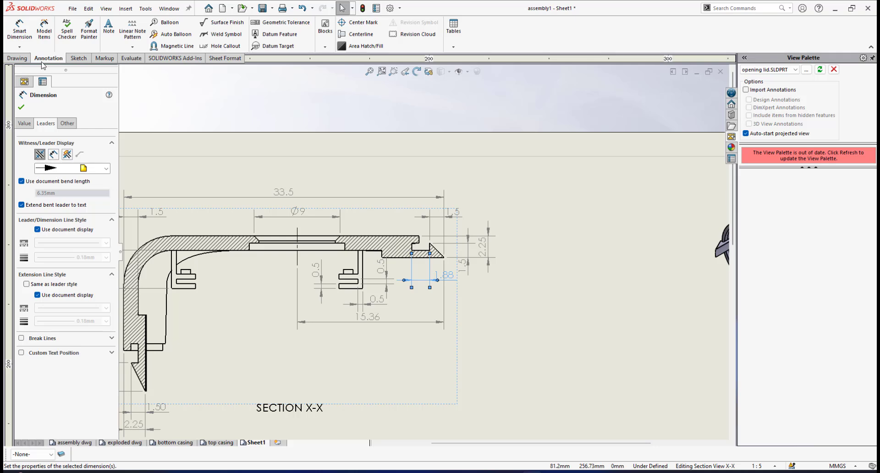
pyautogui.click(21, 107)
# Dimension the vertical height of the gap above the lower leg's hook in Section X-X, aligning it with the 3 mm hook dimension.
pyautogui.scroll(3, 409, 316)
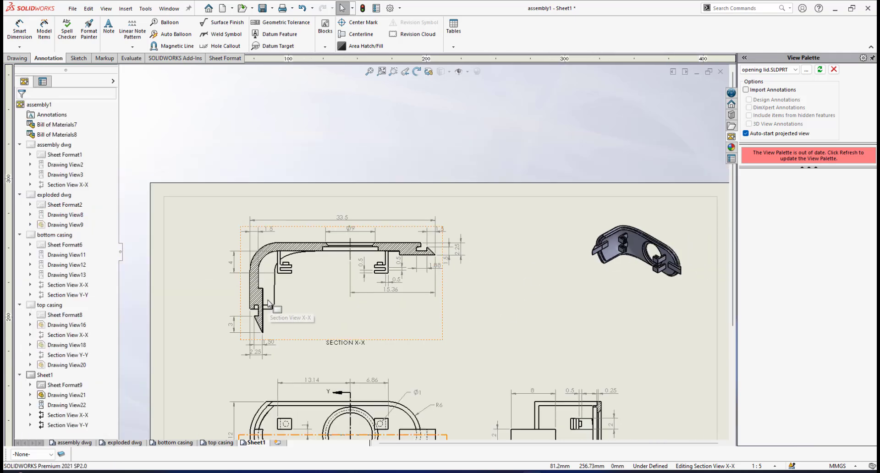
pyautogui.scroll(-3, 271, 314)
pyautogui.scroll(-3, 304, 310)
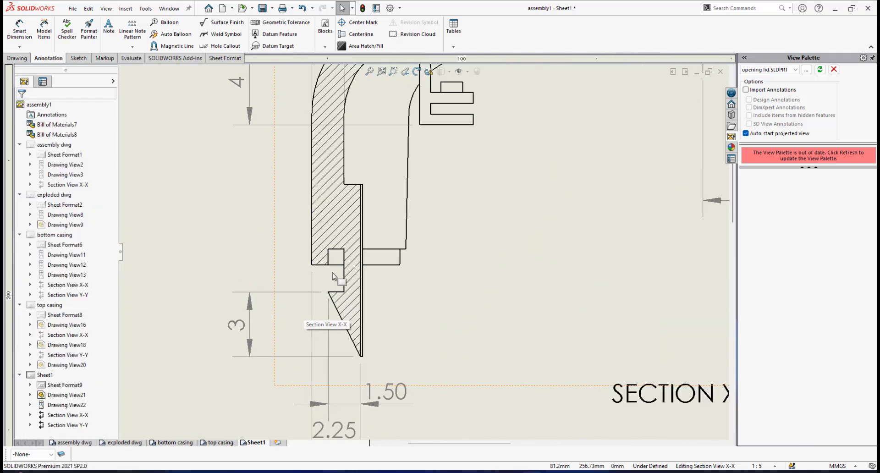
pyautogui.click(17, 27)
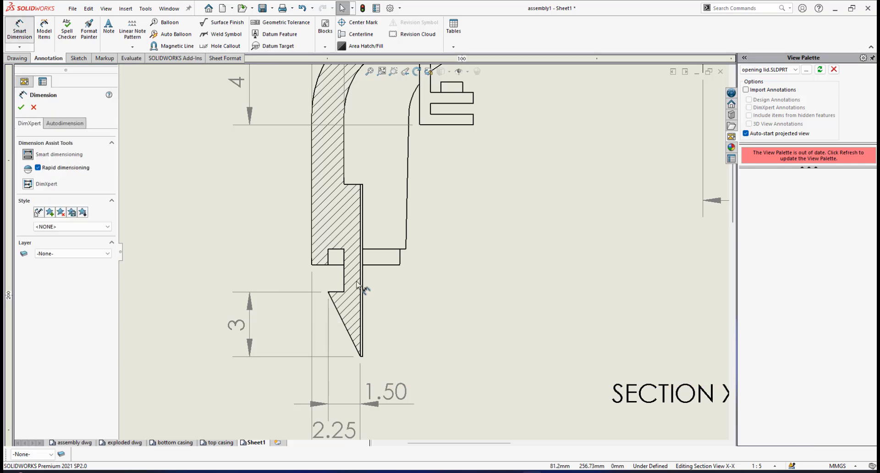
pyautogui.click(344, 268)
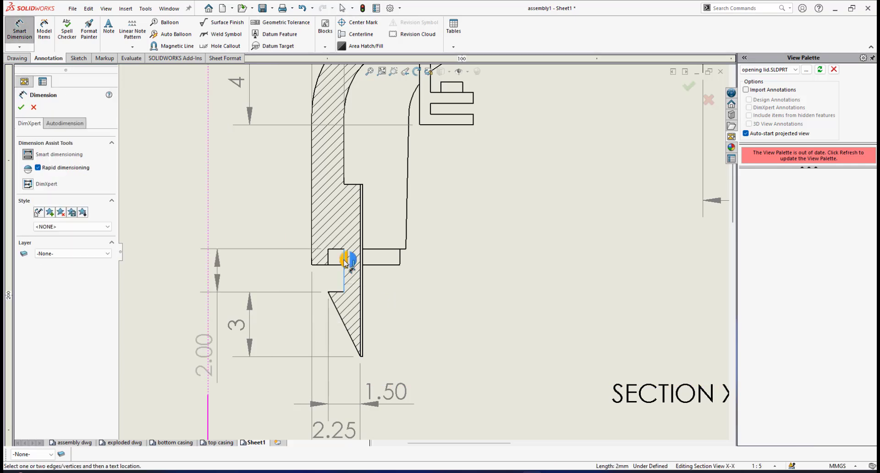
pyautogui.click(344, 260)
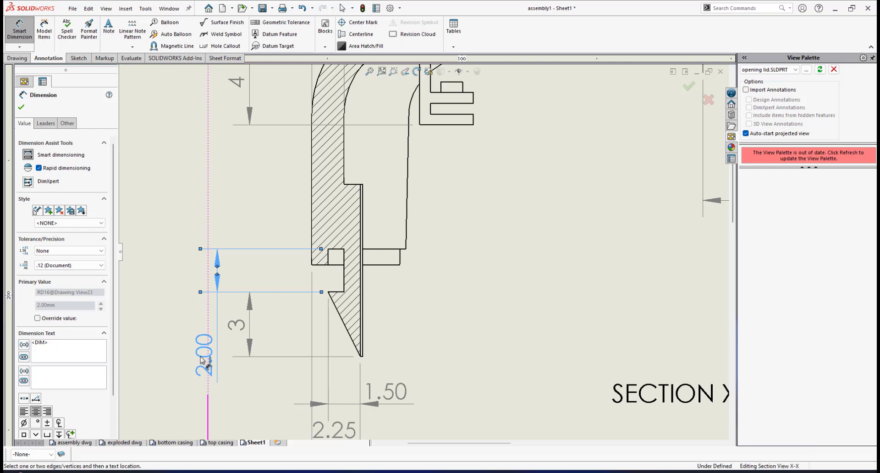
pyautogui.moveTo(275, 248); pyautogui.dragTo(232, 237)
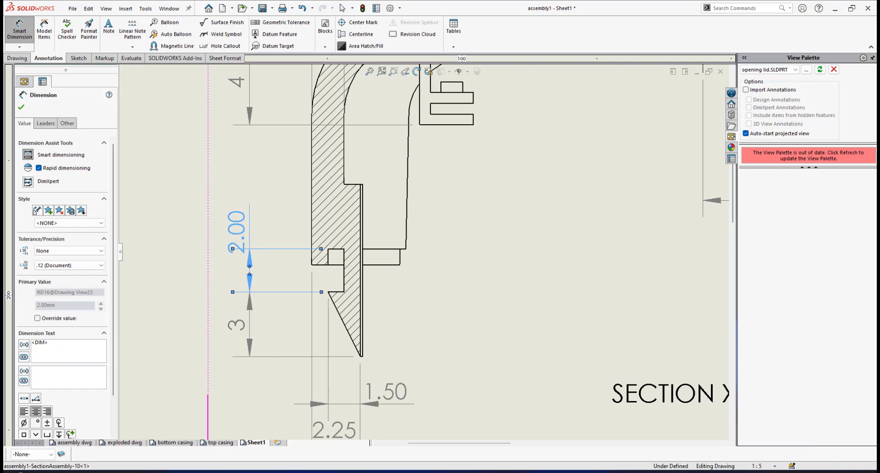
# Set the hook gap dimension's arrows to outside and its precision to None, and center its text between the extension lines.
pyautogui.click(45, 123)
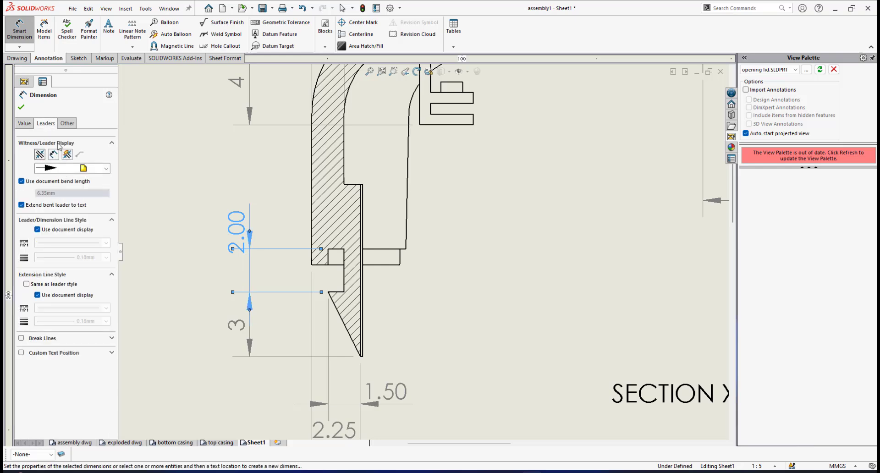
pyautogui.click(25, 124)
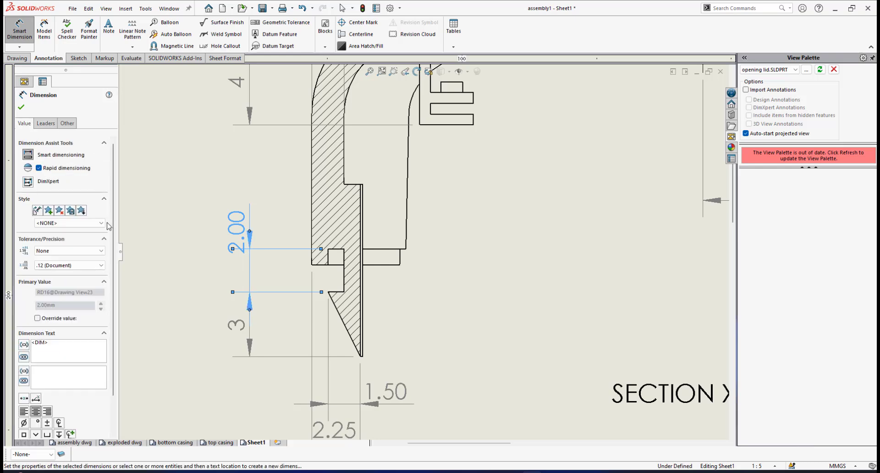
pyautogui.click(63, 265)
pyautogui.click(57, 278)
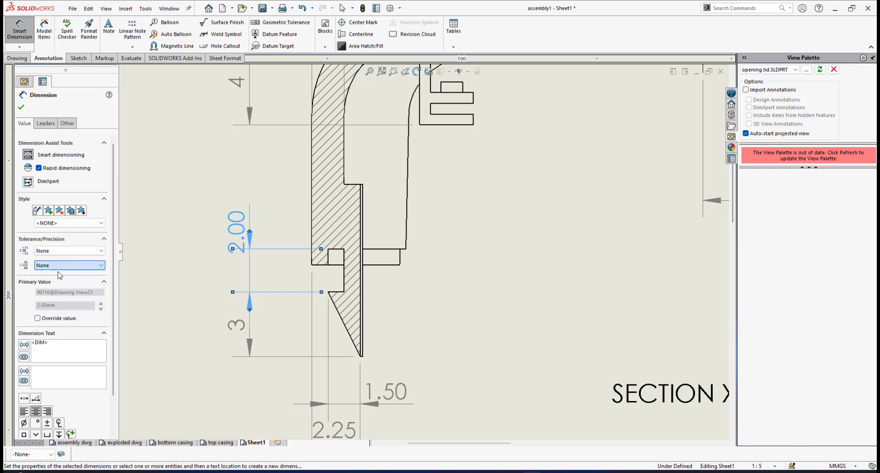
pyautogui.moveTo(236, 234); pyautogui.dragTo(235, 268)
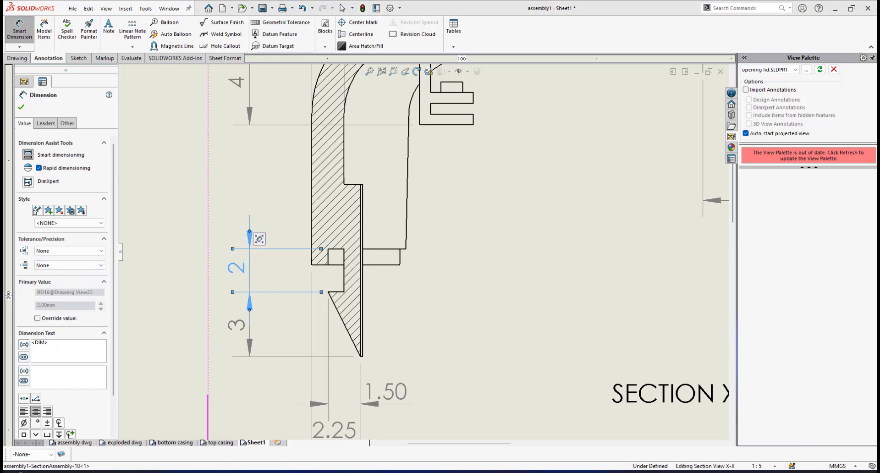
pyautogui.click(20, 109)
# Review the whole sheet's dimensions, comparing Section X-X with the plan view and Section Y-Y.
pyautogui.scroll(3, 401, 186)
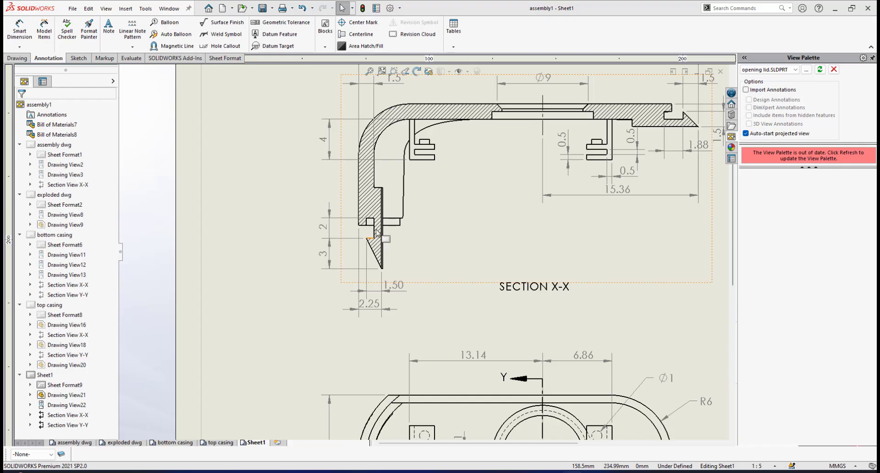
pyautogui.scroll(3, 545, 226)
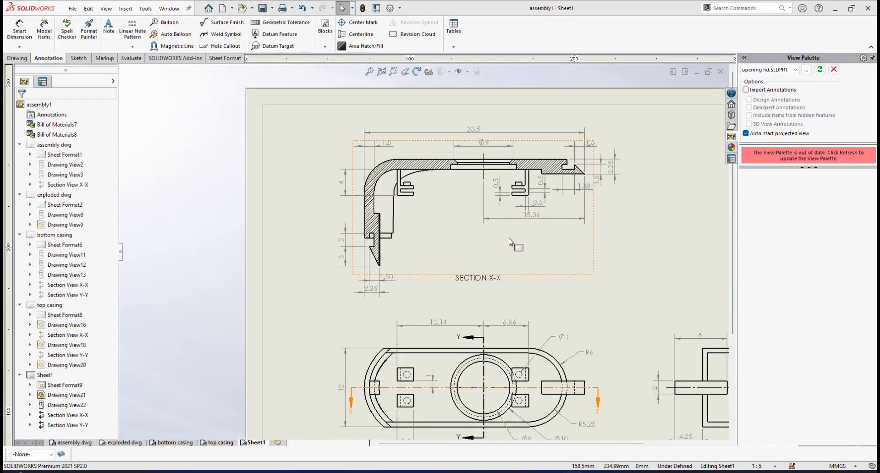
pyautogui.scroll(3, 510, 241)
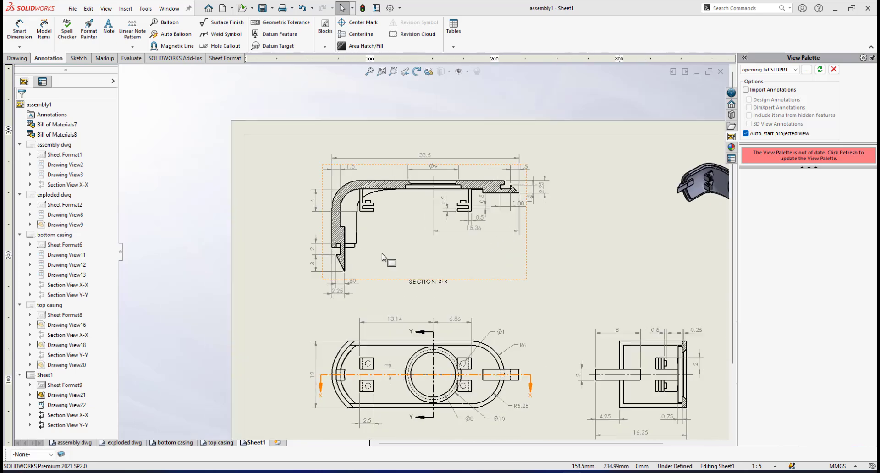
pyautogui.scroll(-1, 383, 256)
pyautogui.scroll(2, 388, 255)
pyautogui.scroll(-1, 398, 252)
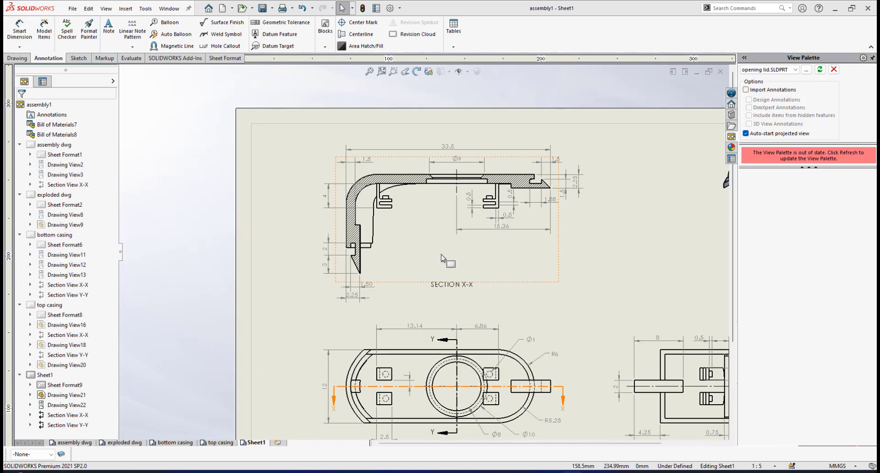
pyautogui.scroll(2, 389, 284)
pyautogui.scroll(-1, 333, 310)
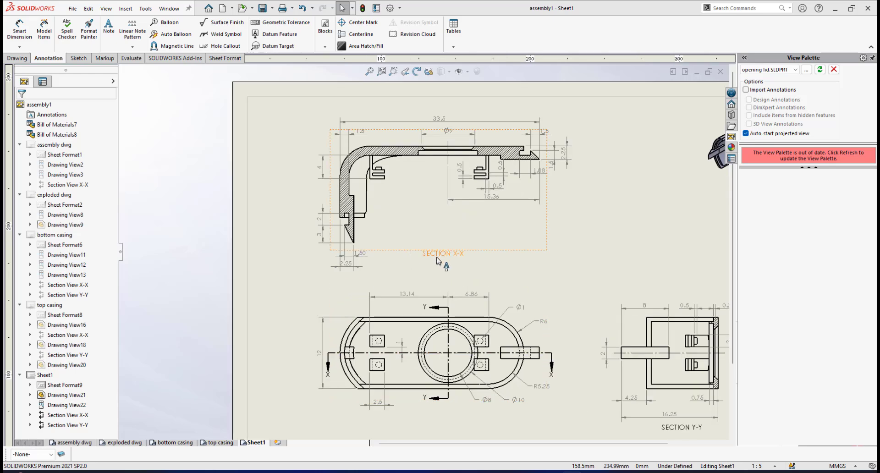
pyautogui.scroll(2, 439, 284)
pyautogui.scroll(-3, 412, 270)
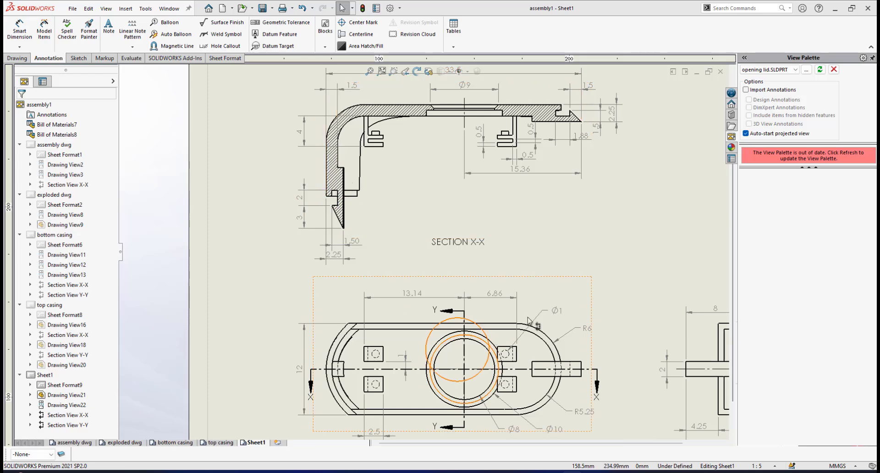
pyautogui.scroll(3, 397, 303)
pyautogui.scroll(-3, 491, 288)
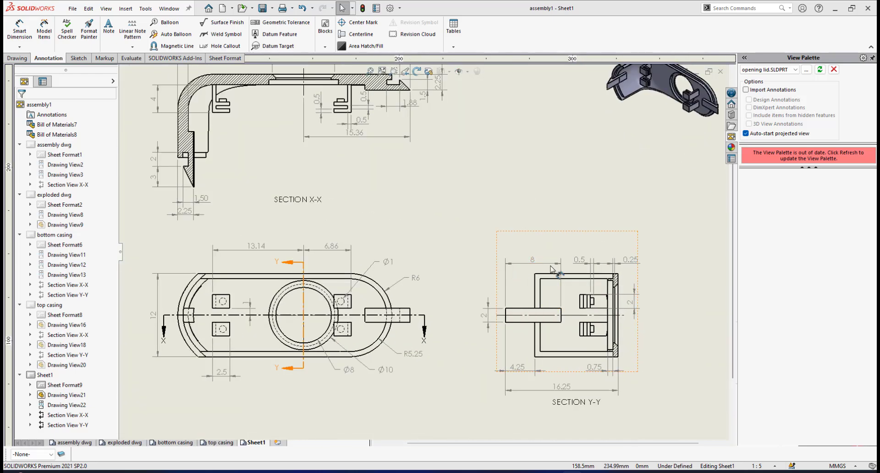
# Inspect the dimensions at Section X-X's snap end and clip up close, and recheck the plan view.
pyautogui.scroll(2, 430, 226)
pyautogui.scroll(-5, 422, 175)
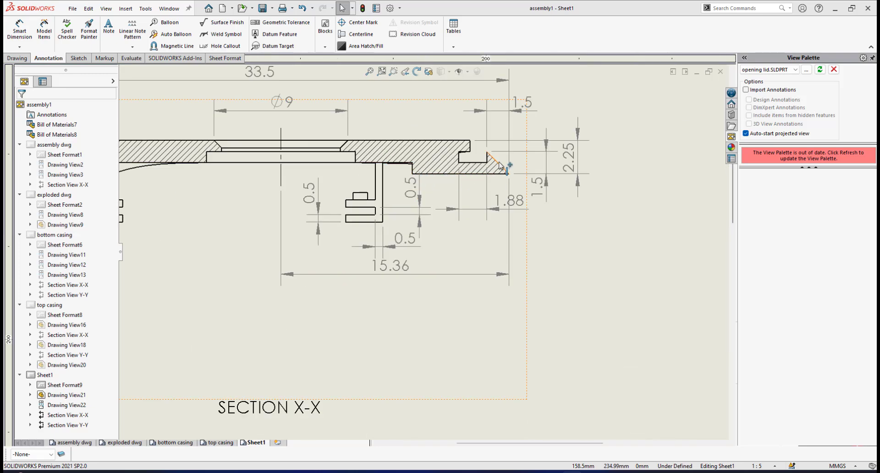
pyautogui.scroll(2, 412, 215)
pyautogui.scroll(-4, 403, 247)
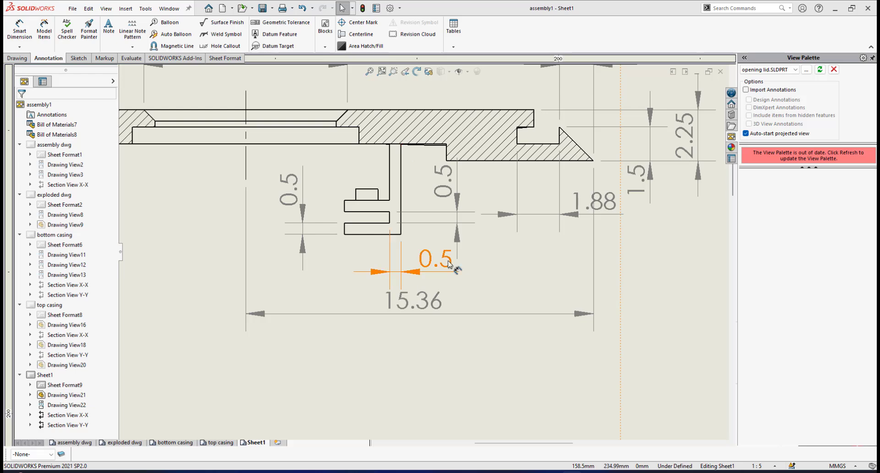
pyautogui.scroll(5, 463, 316)
pyautogui.scroll(-2, 418, 364)
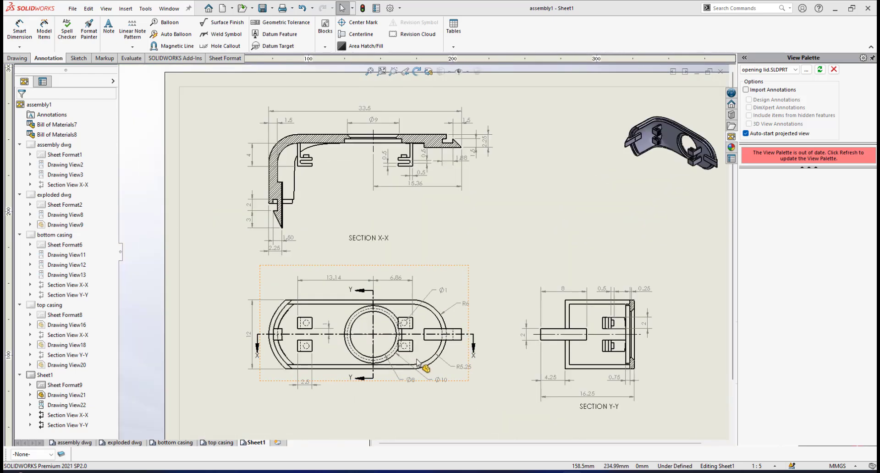
pyautogui.scroll(-2, 415, 348)
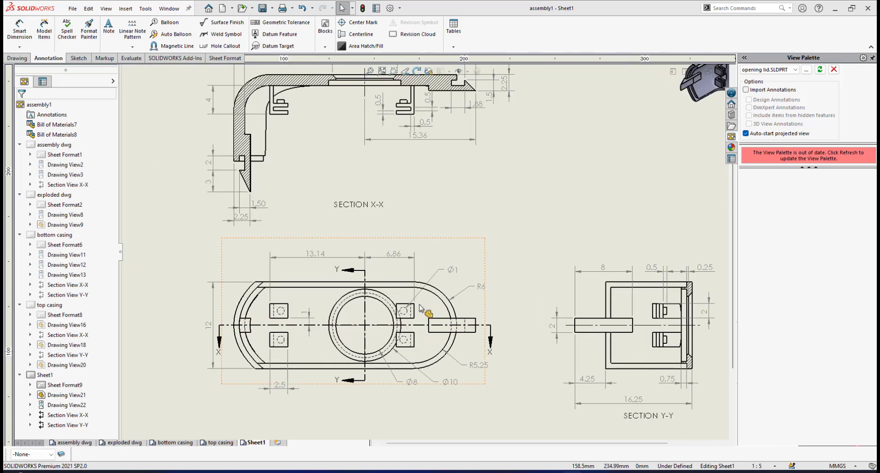
# Dimension the horizontal distance from the boss pair to the clip's tip in the plan view, aligned with the 6.86 dimension, with precision .1.
pyautogui.scroll(5, 420, 307)
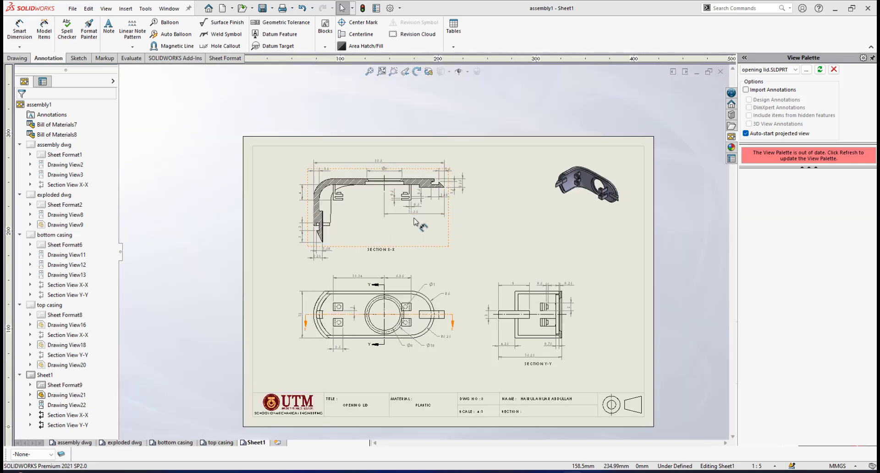
pyautogui.scroll(-6, 415, 221)
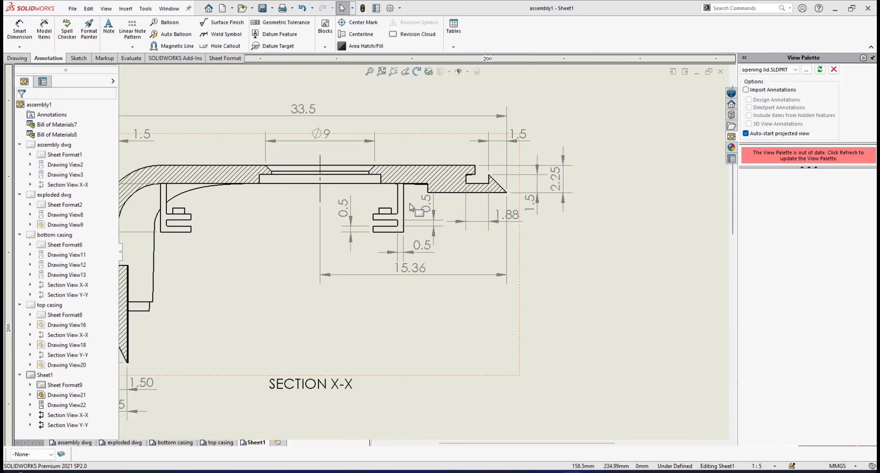
pyautogui.scroll(4, 417, 316)
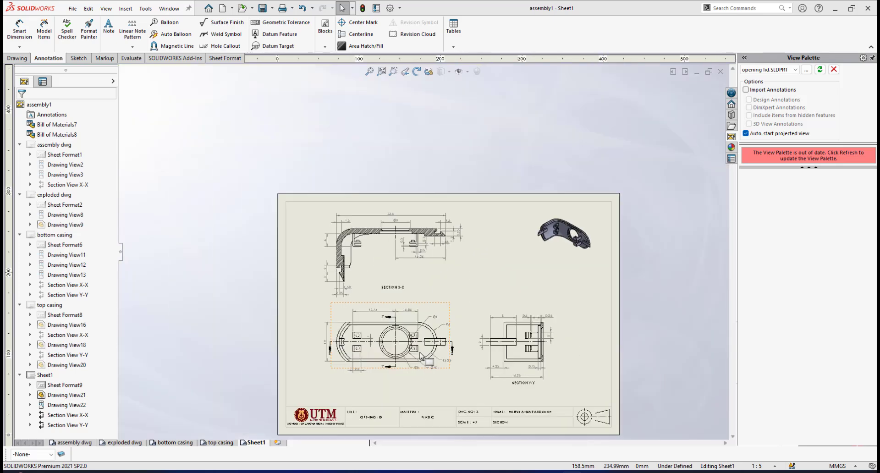
pyautogui.scroll(-3, 417, 327)
pyautogui.scroll(-2, 416, 327)
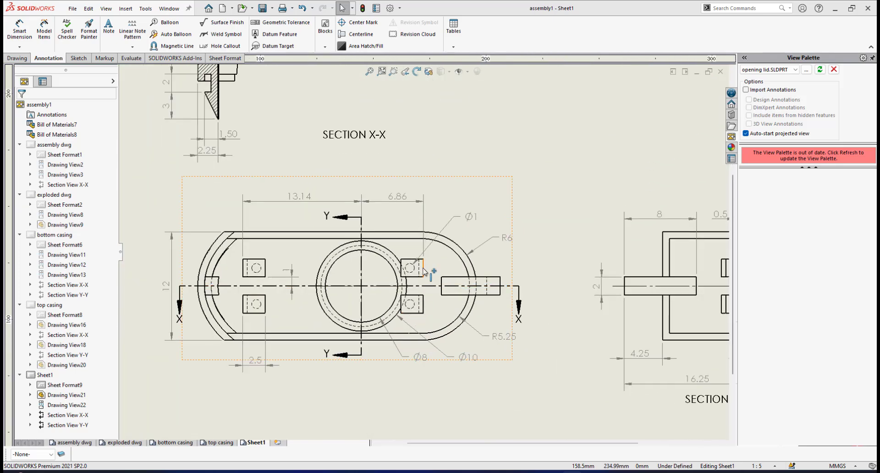
pyautogui.scroll(-1, 425, 271)
pyautogui.click(20, 29)
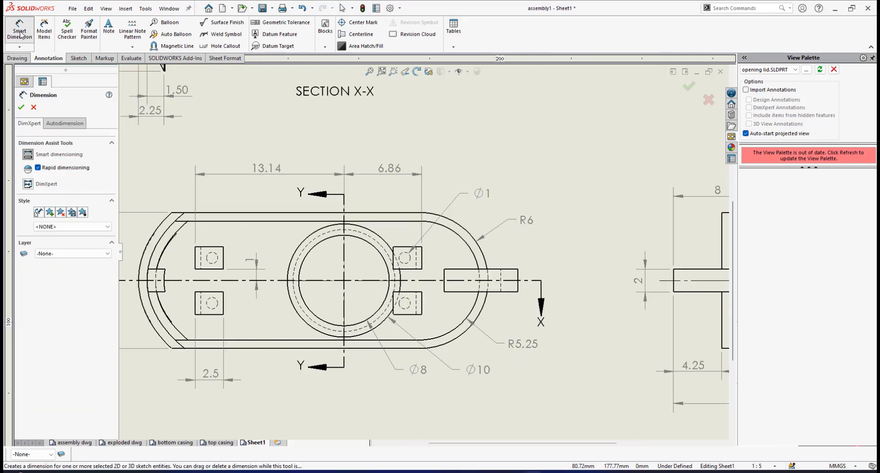
pyautogui.click(422, 256)
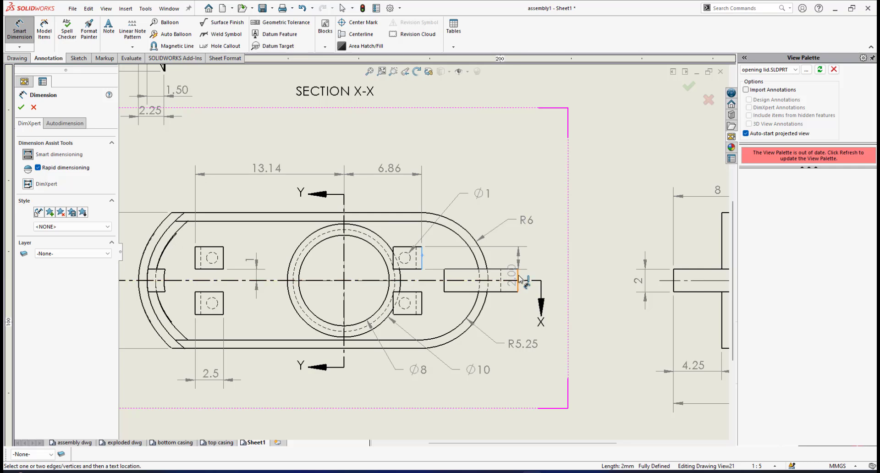
pyautogui.click(518, 278)
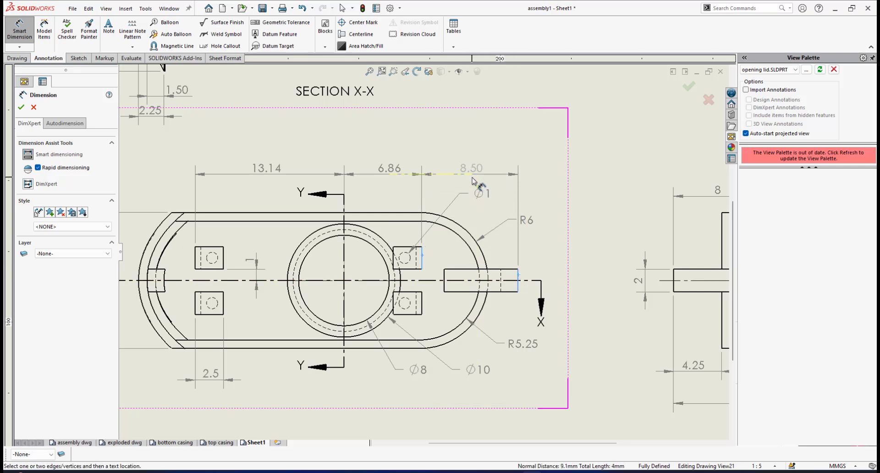
pyautogui.click(472, 180)
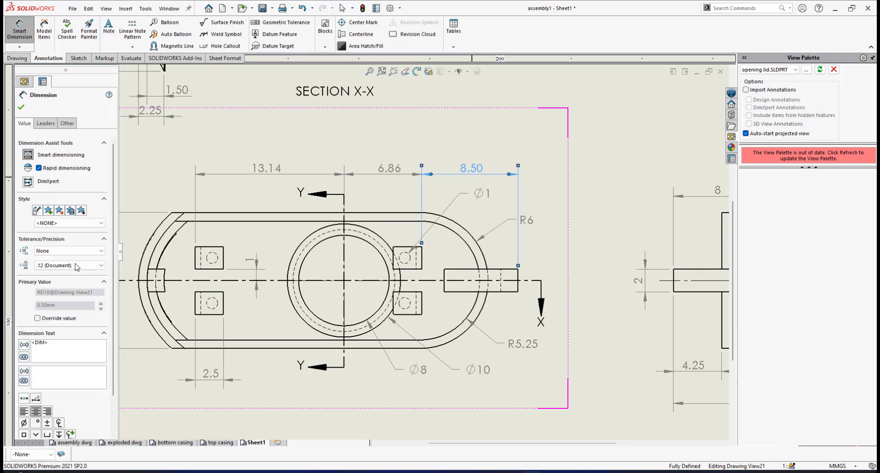
pyautogui.click(75, 265)
pyautogui.click(57, 278)
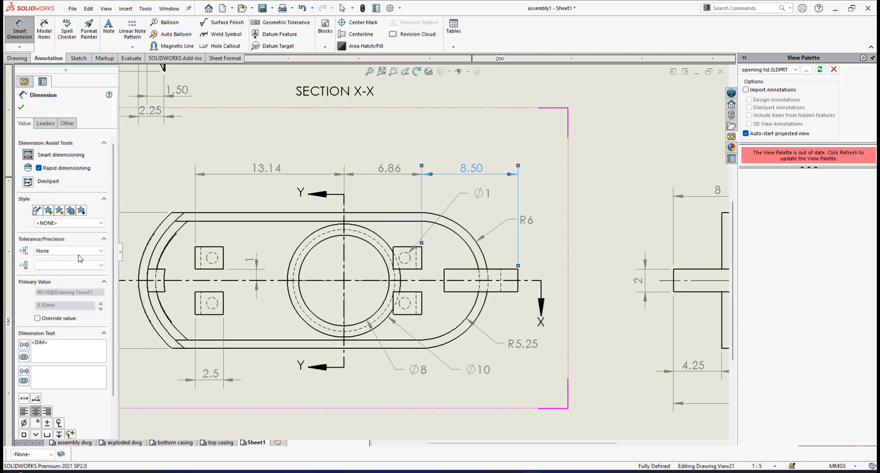
# Move the R6 and Ø1 dimension labels closer to the lid so they clear the neighbouring extension lines in the plan view.
pyautogui.scroll(-1, 525, 223)
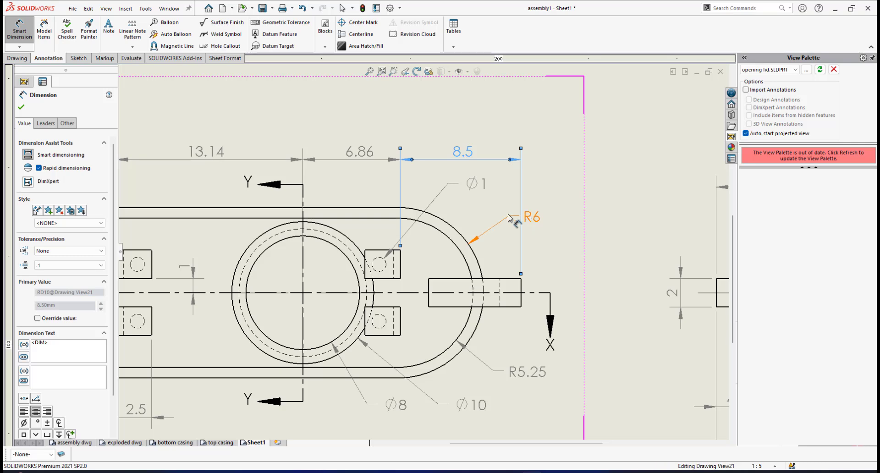
pyautogui.moveTo(507, 217); pyautogui.dragTo(503, 215)
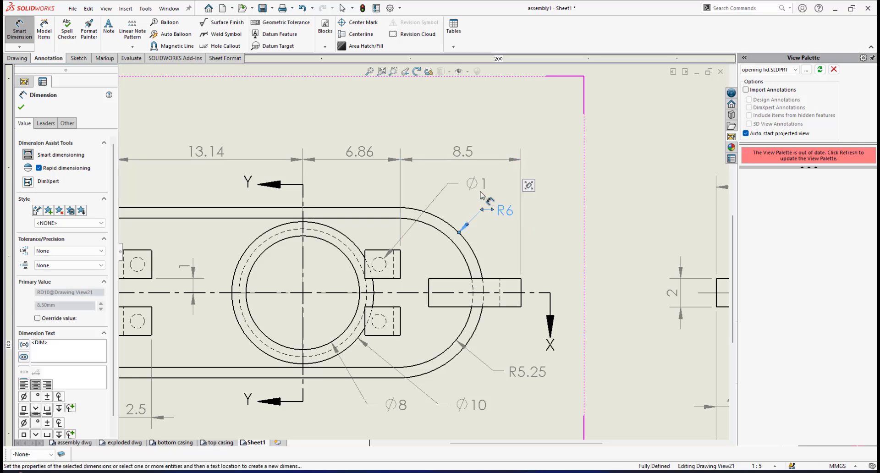
pyautogui.moveTo(479, 186)
pyautogui.mouseDown()
pyautogui.moveTo(433, 197)
pyautogui.moveTo(465, 189)
pyautogui.mouseUp()
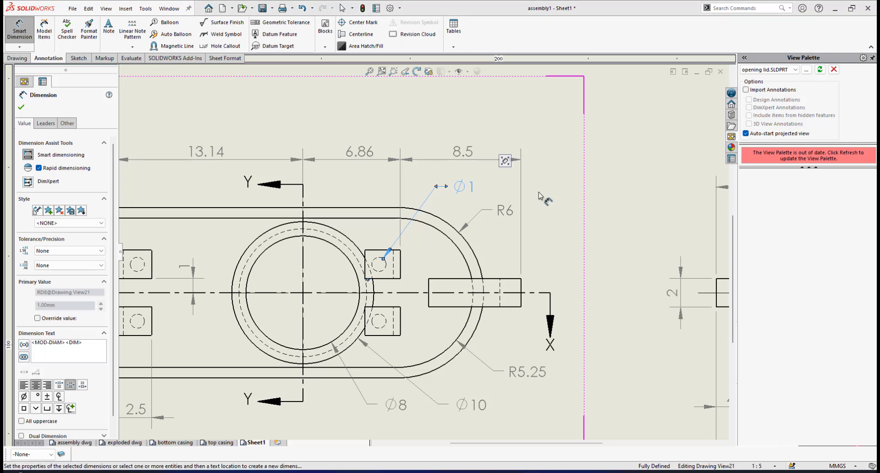
pyautogui.click(448, 301)
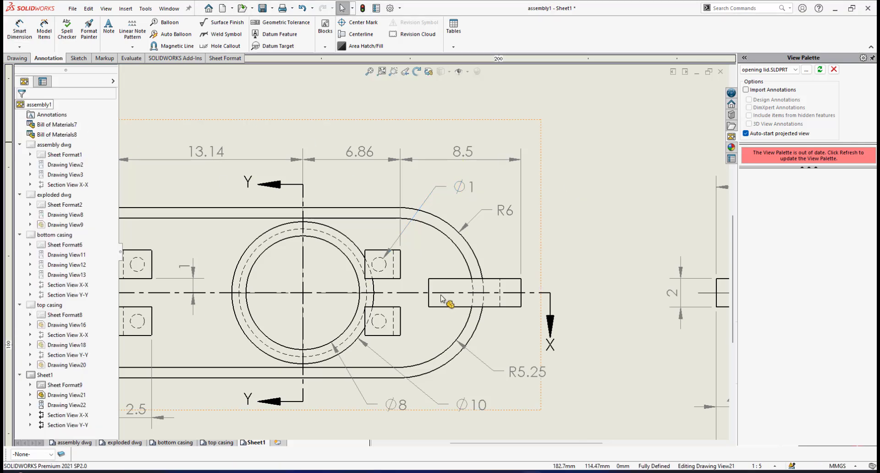
# Check the whole sheet for missing dimensions, comparing Section X-X with the plan view and Section Y-Y.
pyautogui.scroll(2, 426, 300)
pyautogui.scroll(4, 426, 300)
pyautogui.scroll(-2, 516, 232)
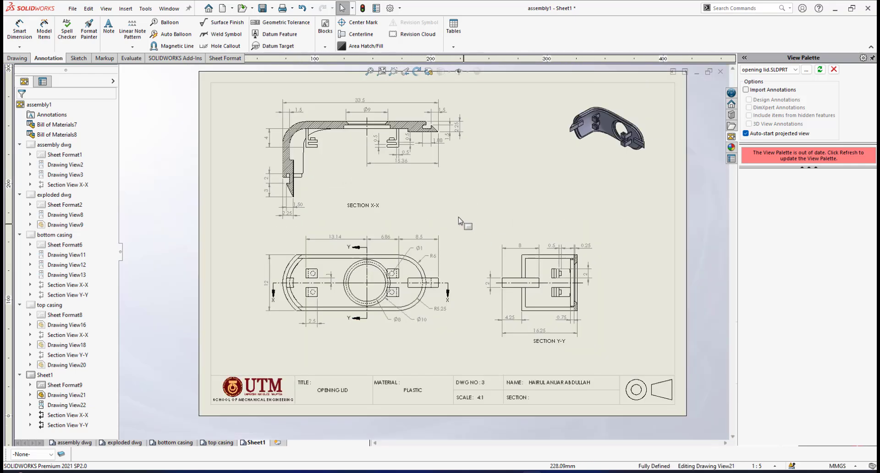
pyautogui.scroll(1, 460, 223)
pyautogui.scroll(1, 344, 223)
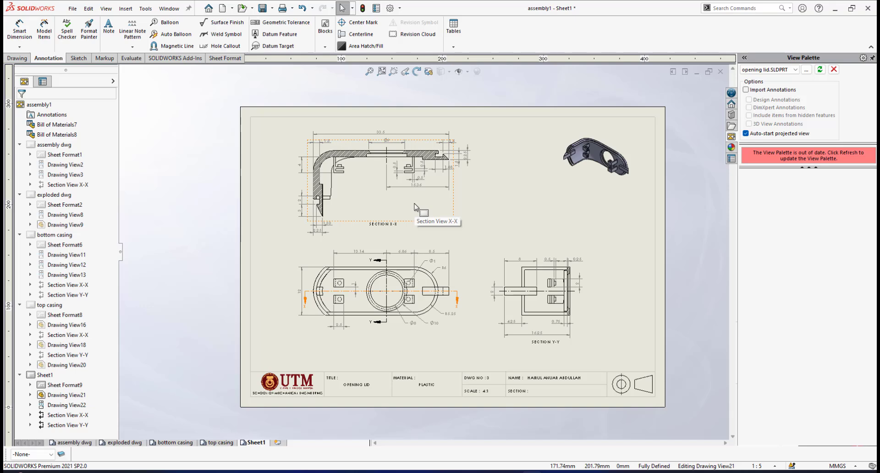
pyautogui.scroll(-1, 404, 206)
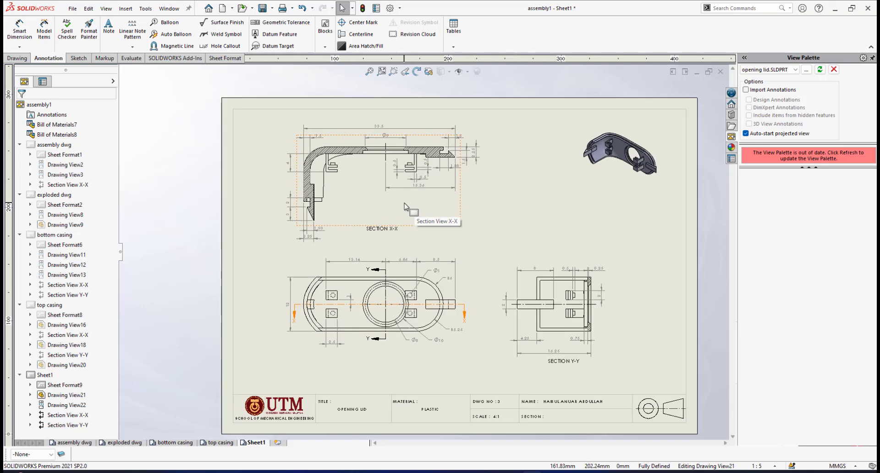
pyautogui.scroll(-1, 395, 220)
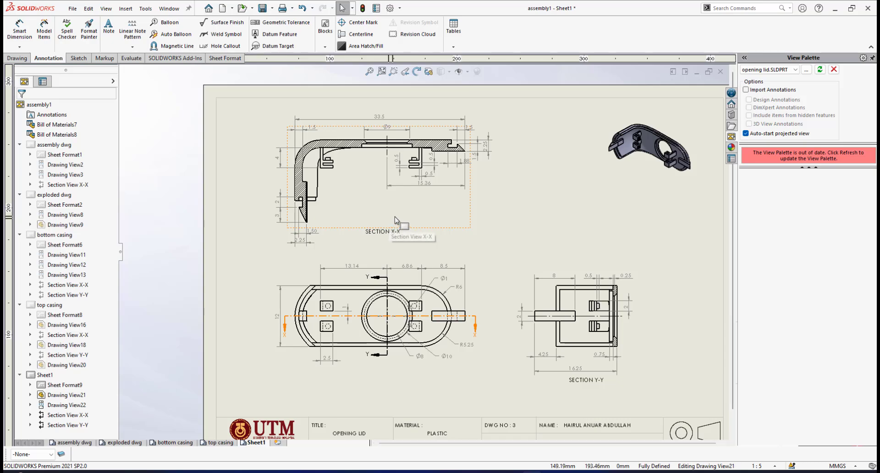
pyautogui.scroll(2, 395, 220)
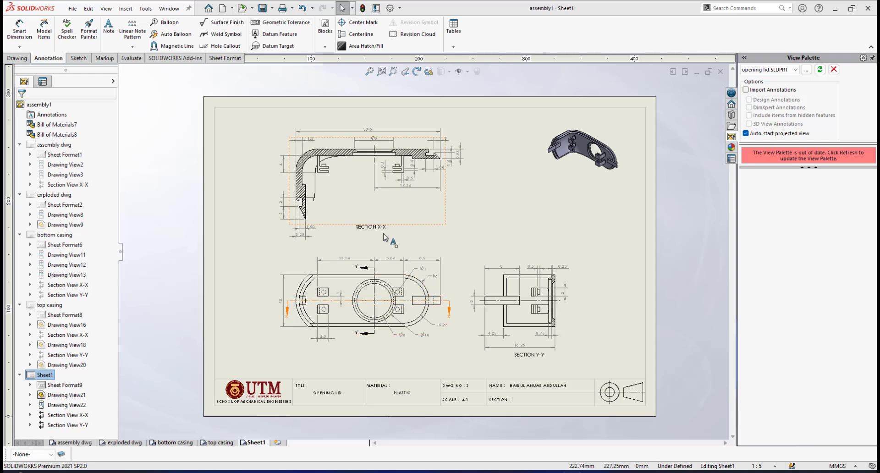
pyautogui.scroll(-4, 405, 183)
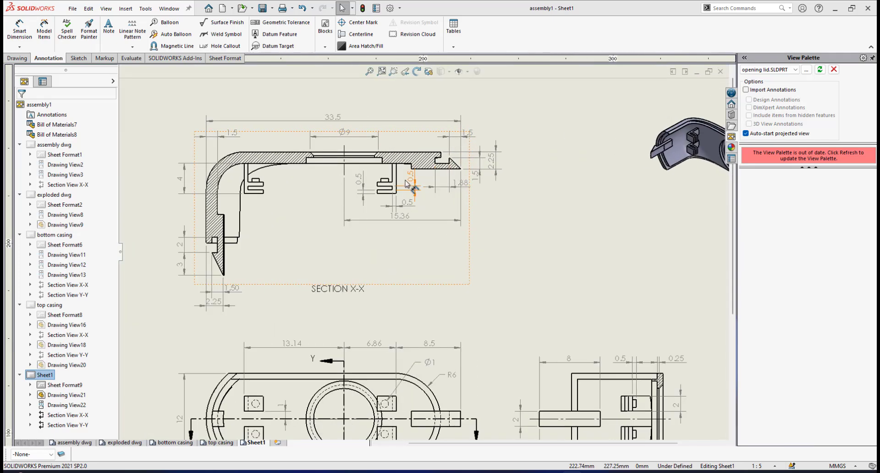
pyautogui.scroll(5, 406, 183)
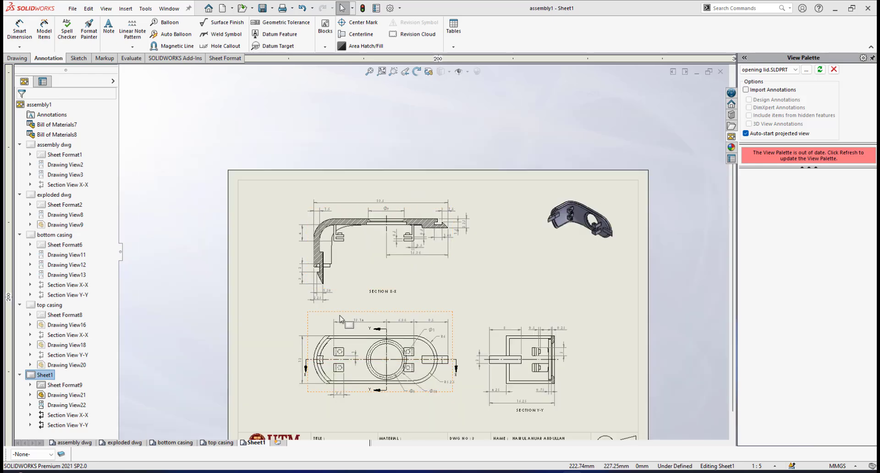
pyautogui.scroll(-2, 342, 312)
pyautogui.scroll(-2, 349, 207)
pyautogui.scroll(1, 507, 312)
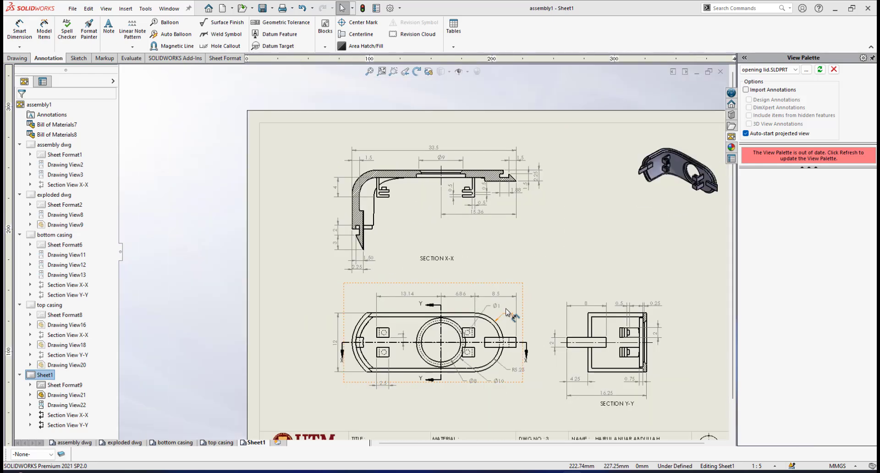
pyautogui.scroll(-2, 541, 334)
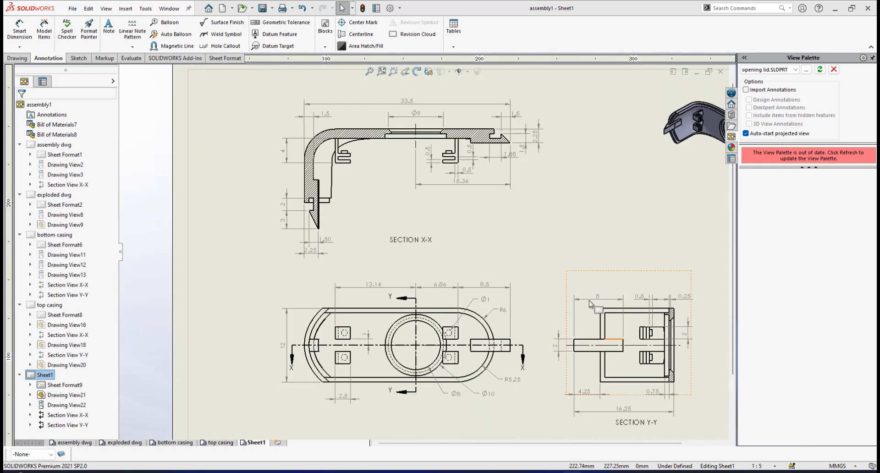
pyautogui.scroll(2, 495, 176)
# Dimension the horizontal length of the protruding clip in the plan view, placing the dimension below the lid's rounded end.
pyautogui.scroll(-4, 507, 295)
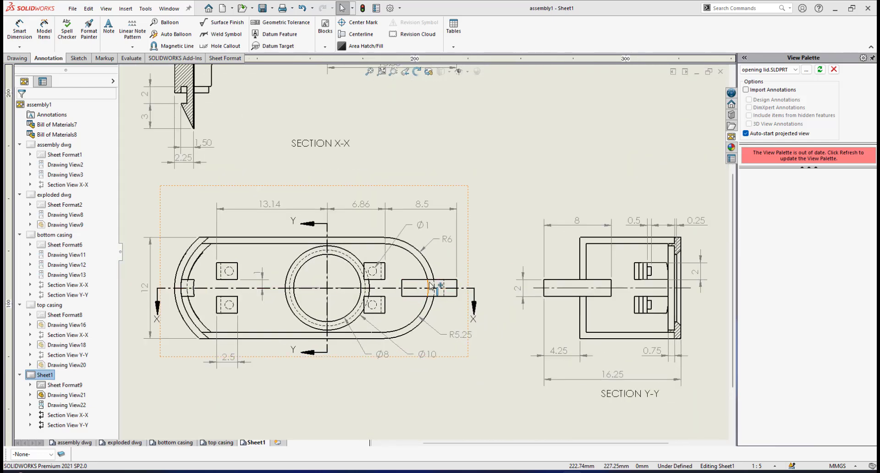
pyautogui.scroll(-2, 406, 295)
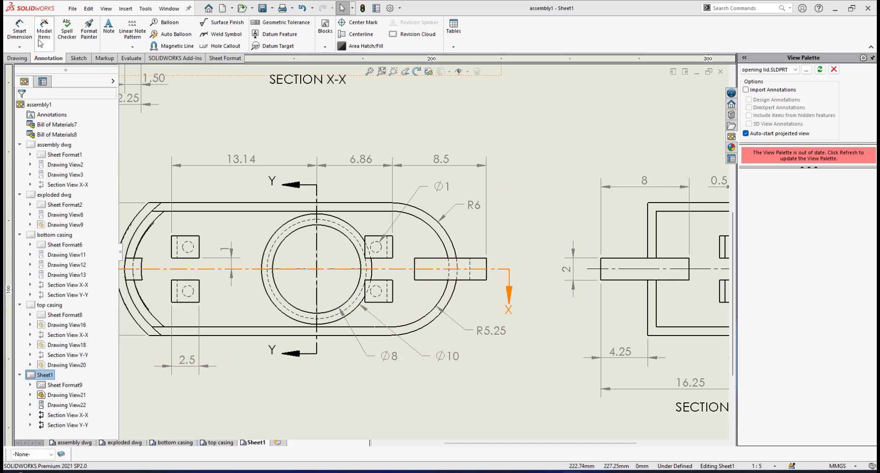
pyautogui.click(16, 32)
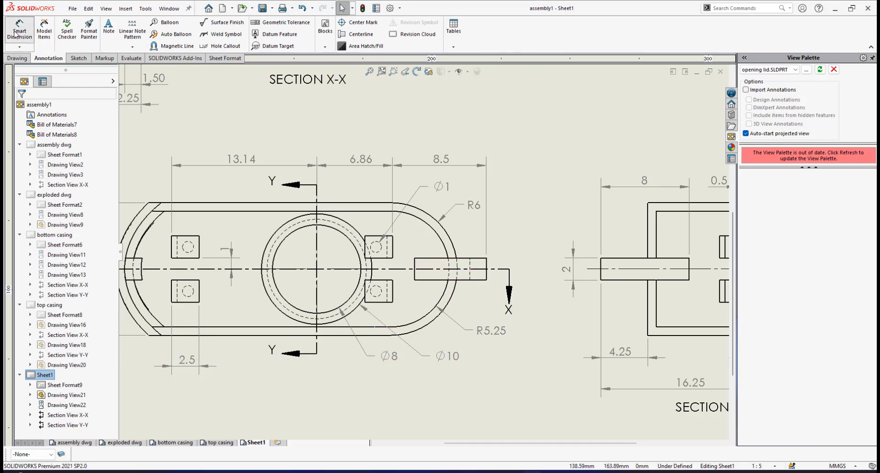
pyautogui.click(487, 275)
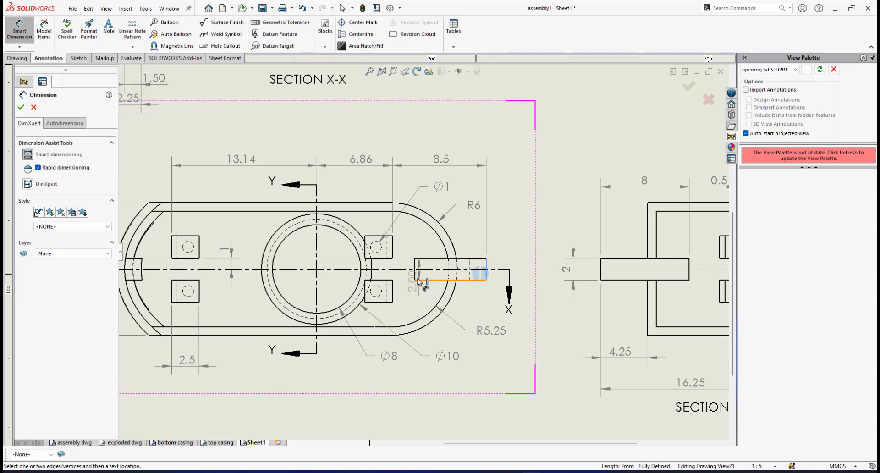
pyautogui.click(414, 272)
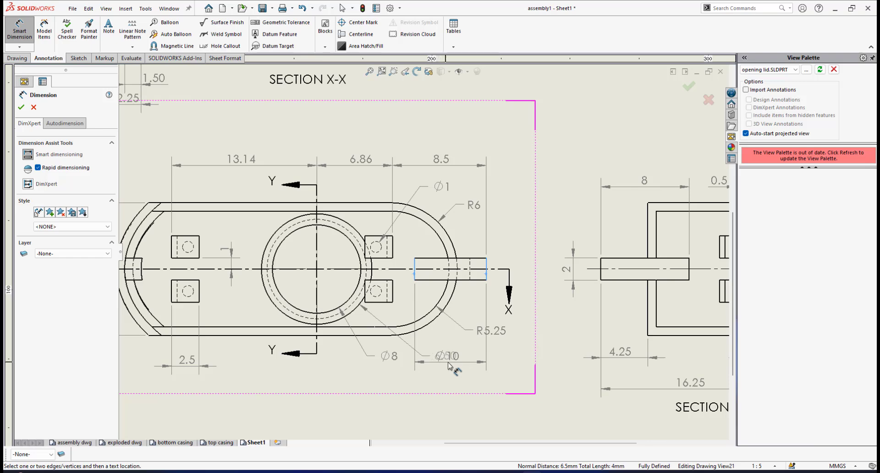
pyautogui.click(449, 365)
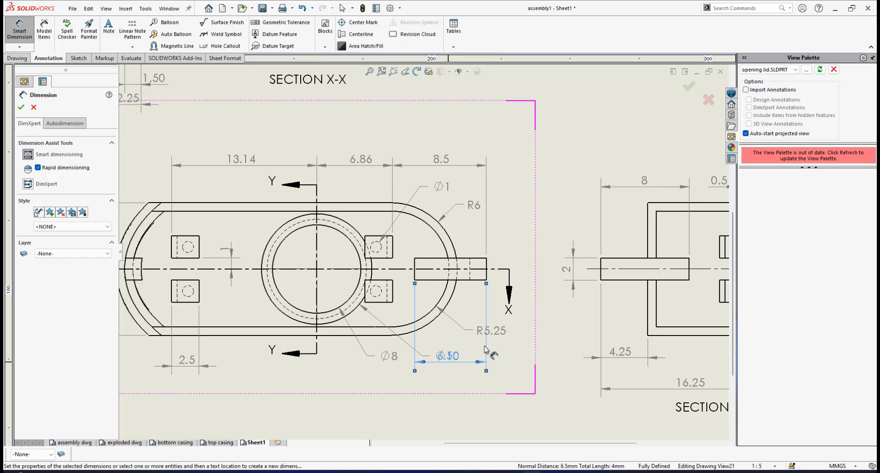
pyautogui.rightClick(550, 337)
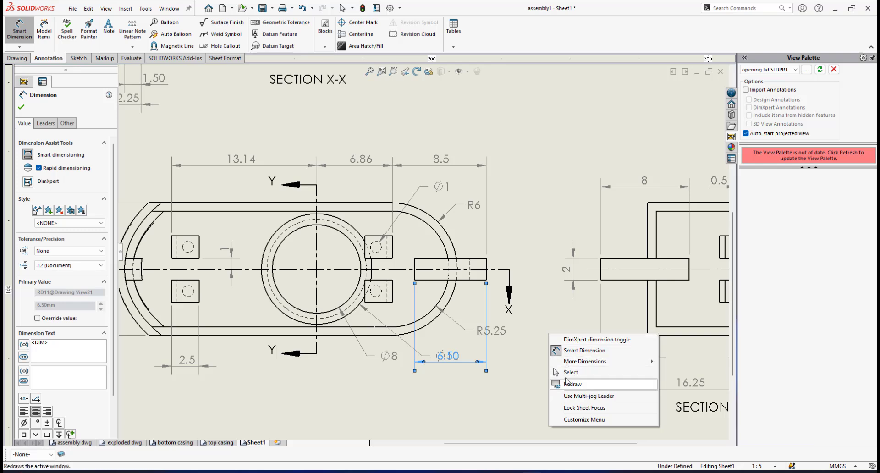
pyautogui.click(568, 372)
# Move the Ø10 and Ø8 labels below the lid, clear of each other and of the clip's length dimension.
pyautogui.scroll(-3, 360, 384)
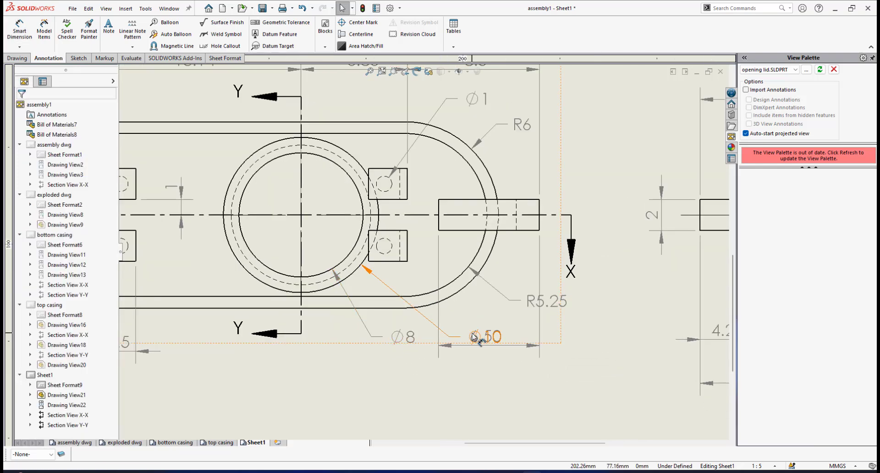
pyautogui.moveTo(474, 336); pyautogui.dragTo(415, 326)
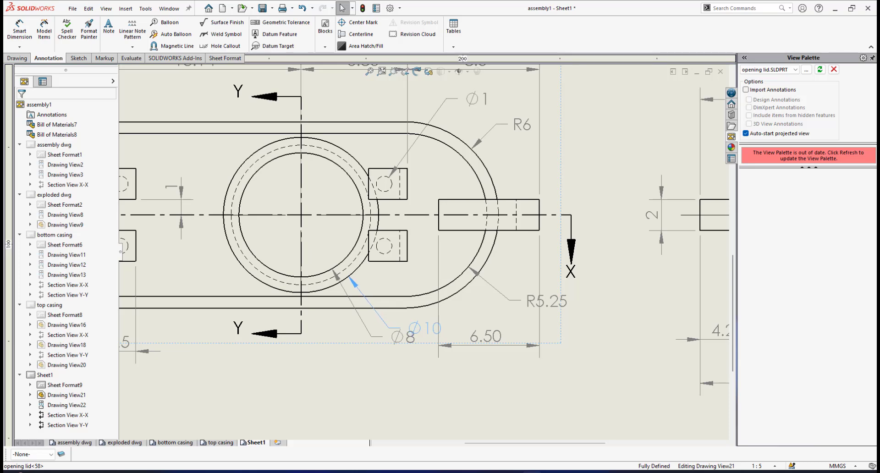
pyautogui.moveTo(396, 339); pyautogui.dragTo(378, 361)
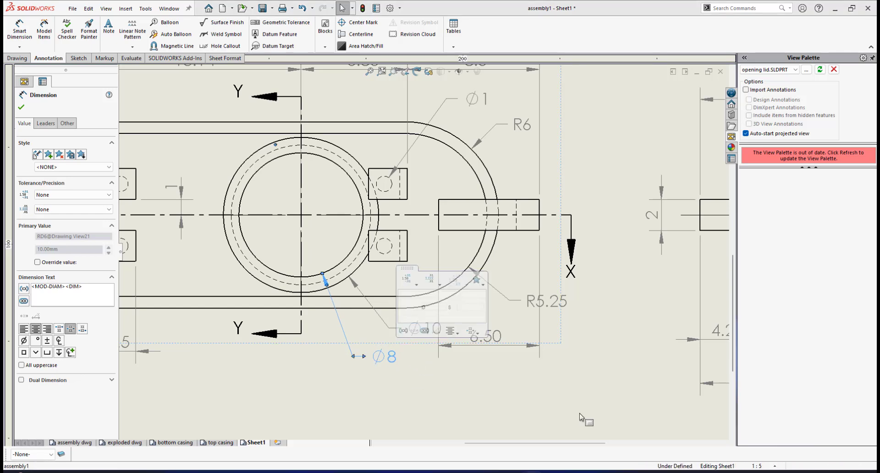
pyautogui.click(625, 387)
pyautogui.moveTo(412, 334)
pyautogui.mouseDown()
pyautogui.moveTo(407, 352)
pyautogui.moveTo(411, 337)
pyautogui.moveTo(324, 358)
pyautogui.moveTo(387, 369)
pyautogui.moveTo(380, 375)
pyautogui.moveTo(386, 368)
pyautogui.mouseUp()
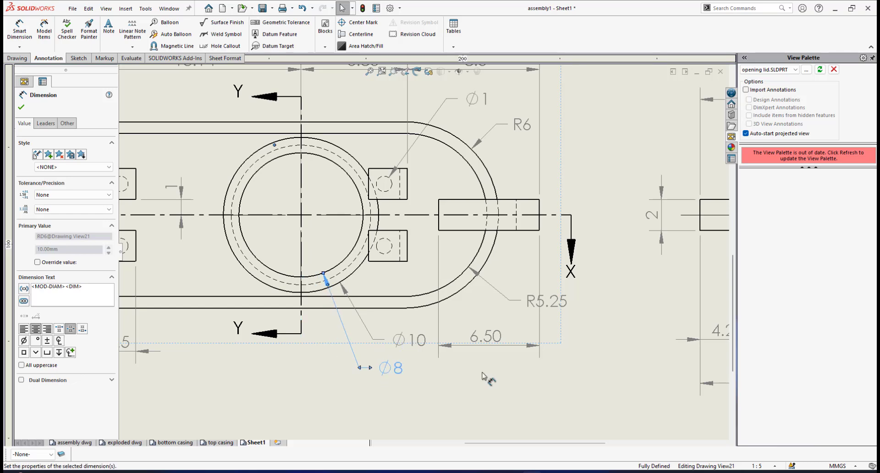
# Set the precision of the protruding clip's length dimension below the lid's rounded end to one decimal place (.1).
pyautogui.click(485, 345)
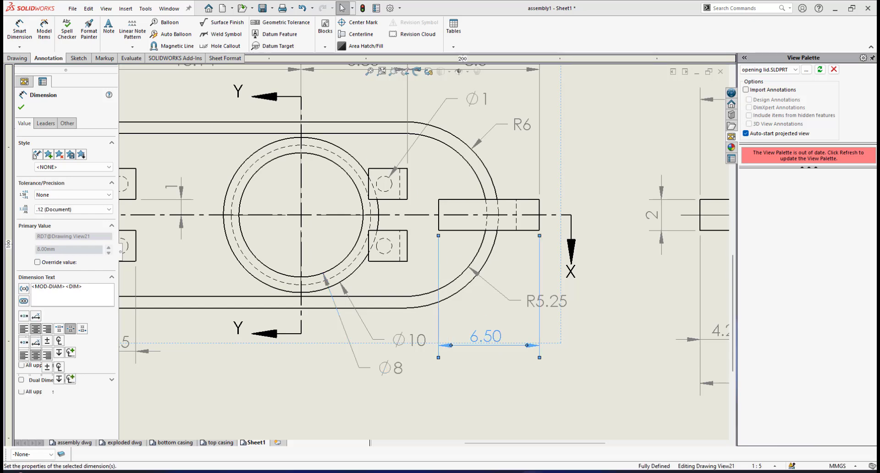
pyautogui.click(75, 209)
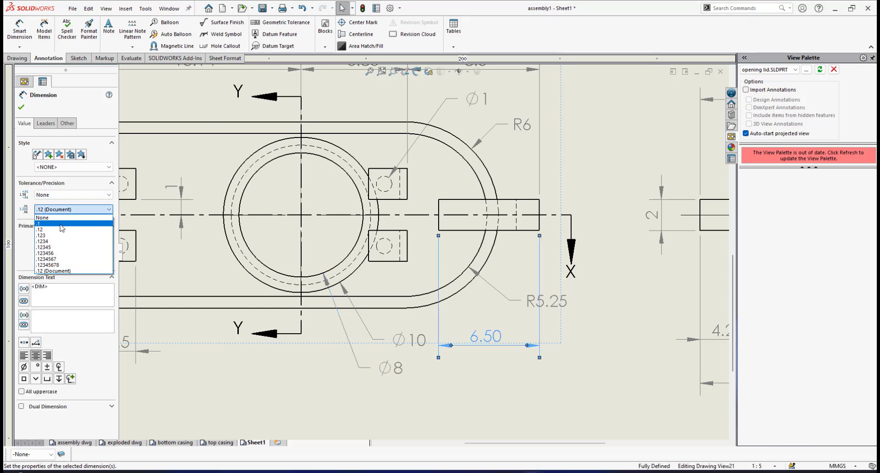
pyautogui.click(65, 225)
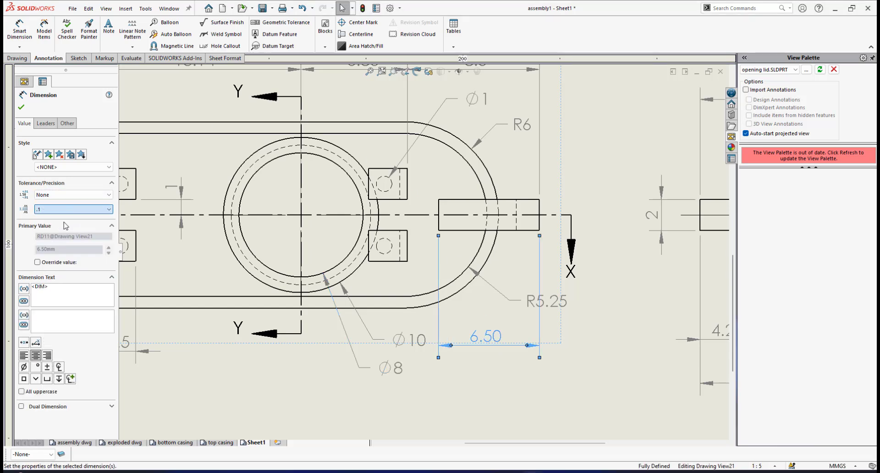
pyautogui.click(21, 107)
# Open the name of the opening lid's drawing sheet, Sheet1, for renaming.
pyautogui.scroll(5, 421, 250)
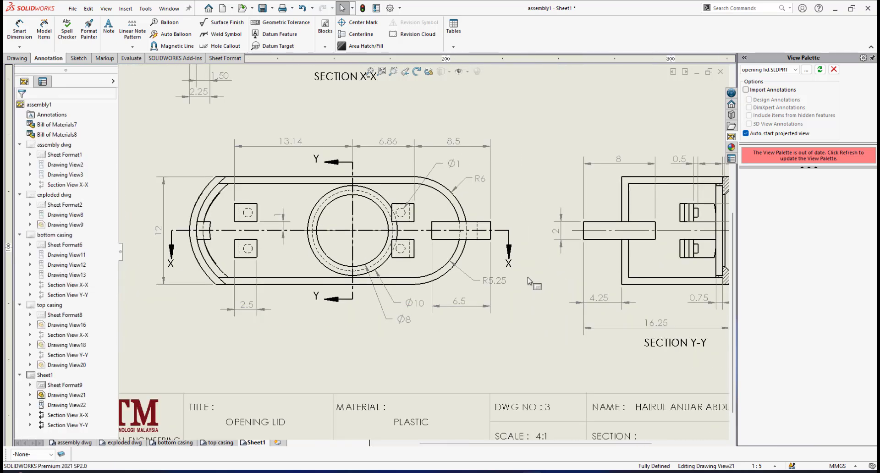
pyautogui.scroll(5, 409, 243)
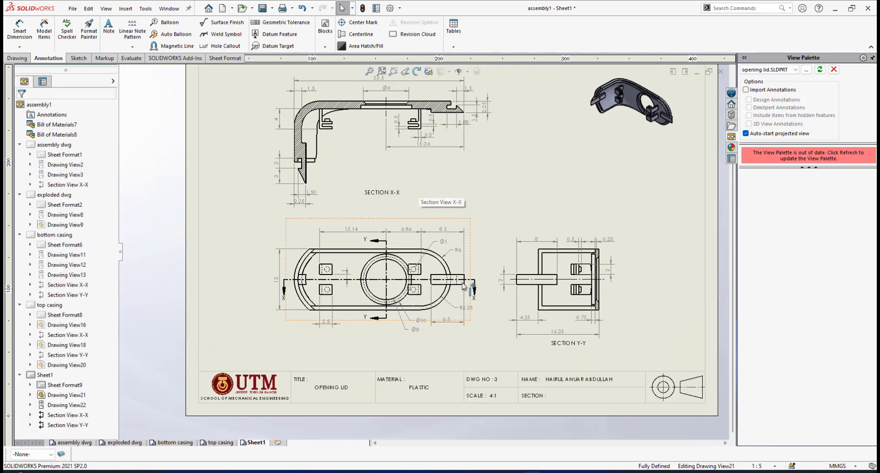
pyautogui.scroll(-3, 458, 270)
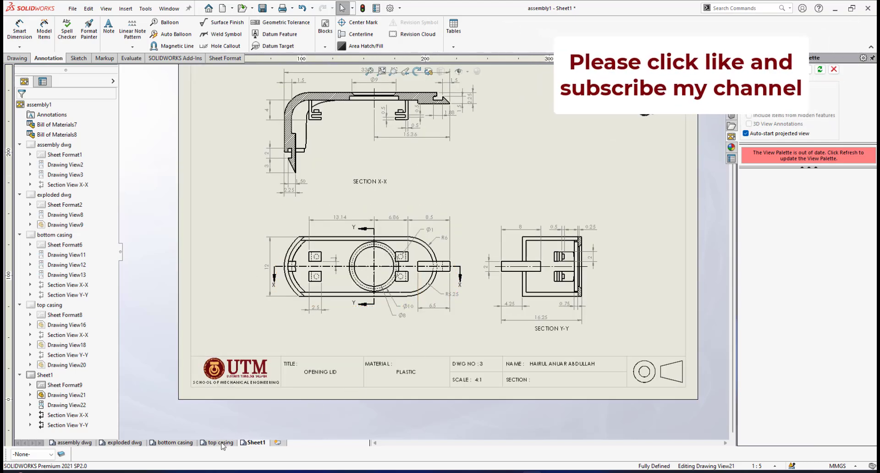
pyautogui.scroll(2, 404, 295)
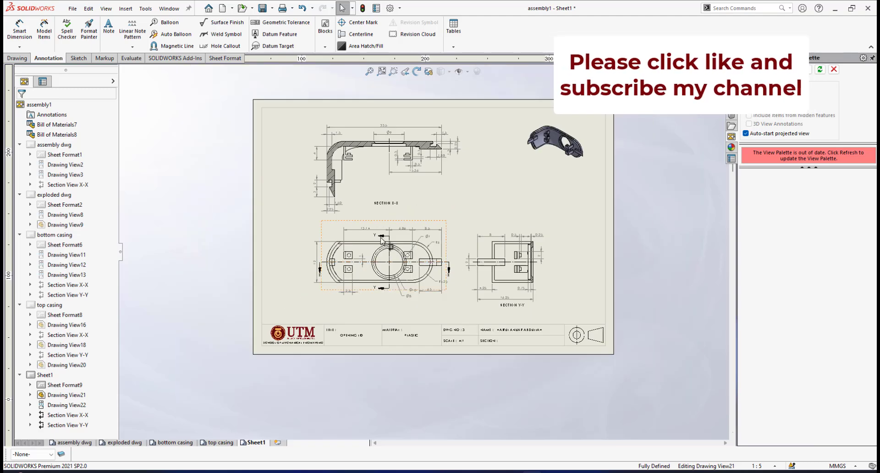
pyautogui.scroll(-1, 380, 237)
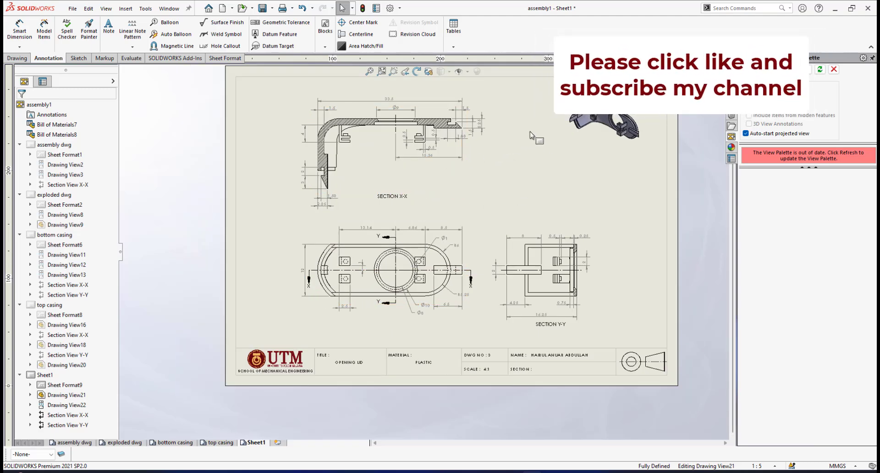
pyautogui.rightClick(256, 444)
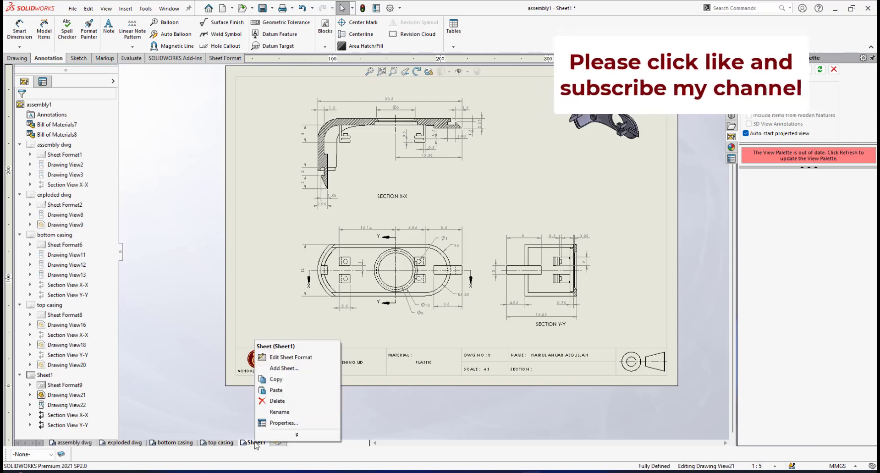
pyautogui.click(287, 413)
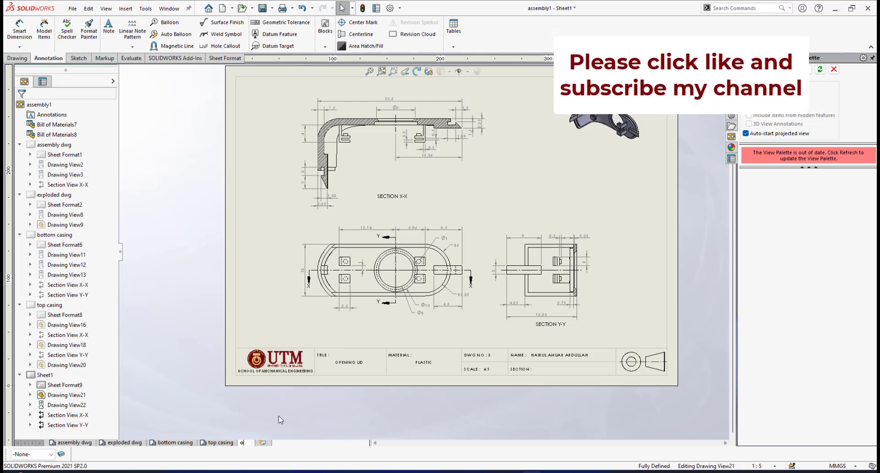